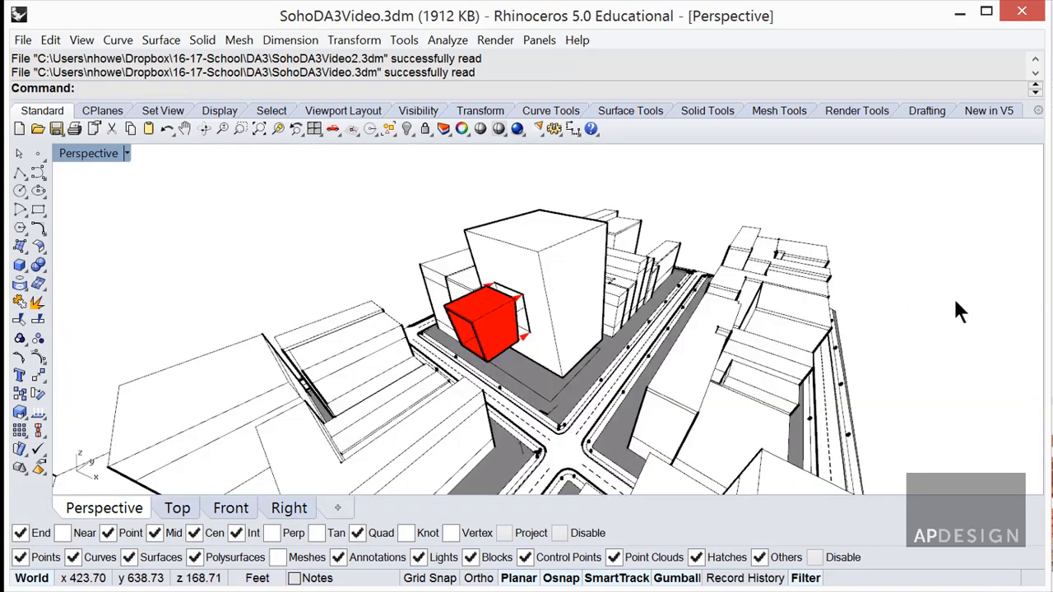
# Duplicate the Transf3 layer with its objects and sublayers, and name the copy Final.
pyautogui.moveTo(1052, 149); pyautogui.dragTo(784, 101)
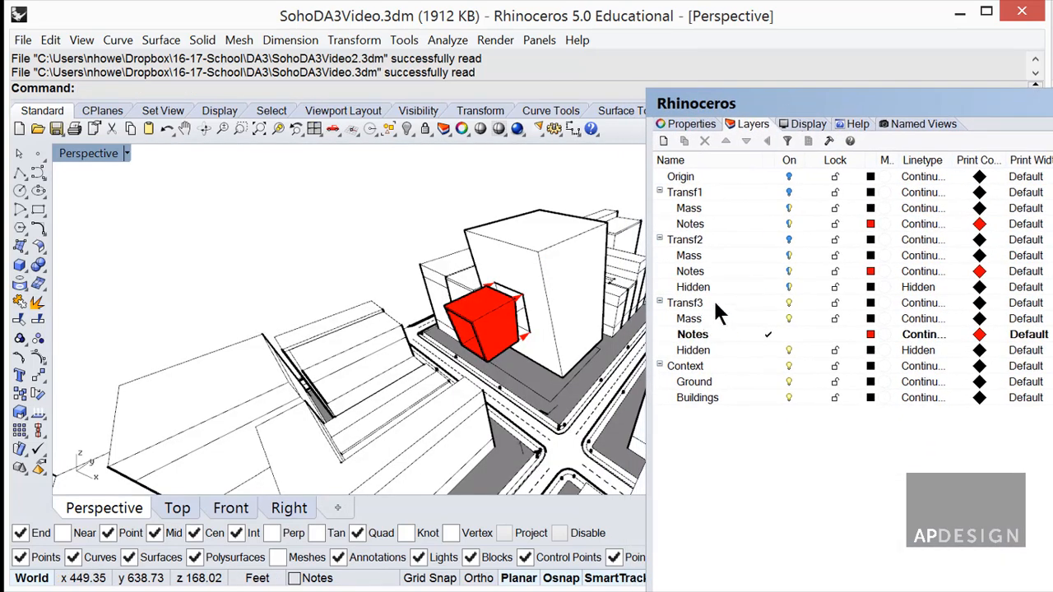
pyautogui.rightClick(715, 303)
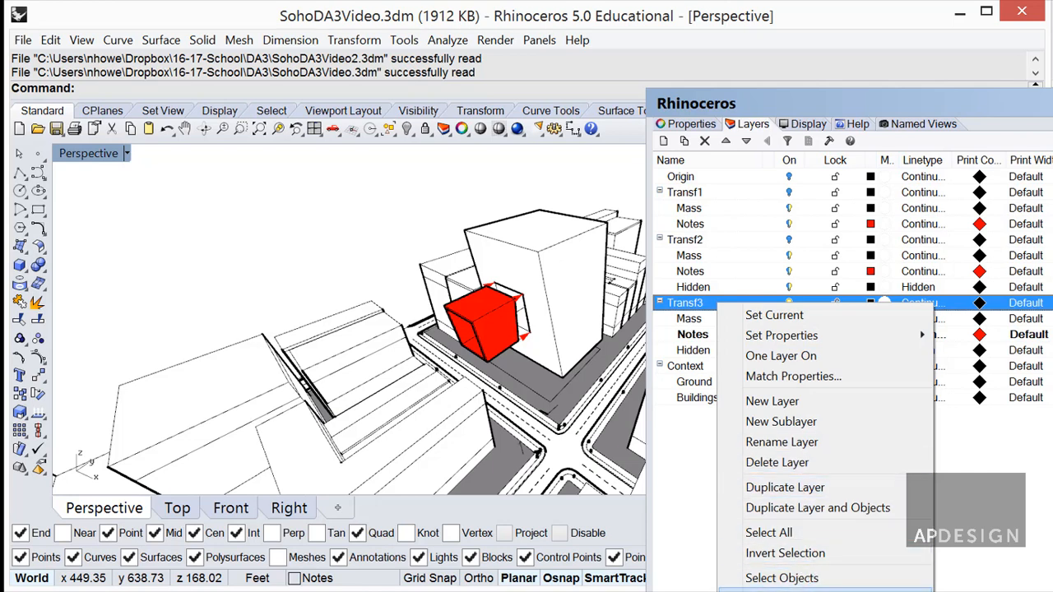
pyautogui.click(809, 506)
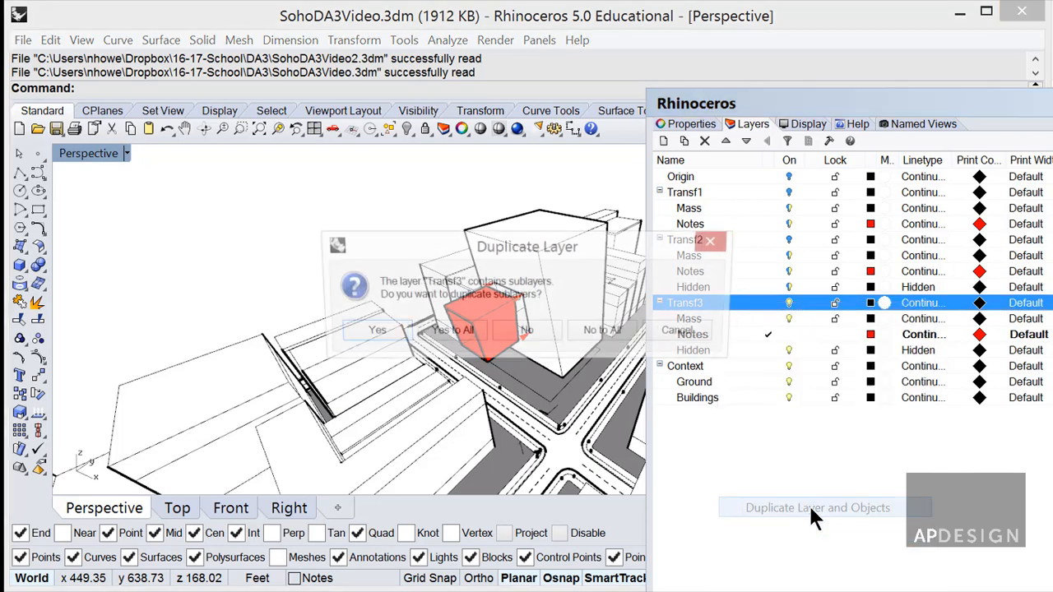
pyautogui.click(451, 328)
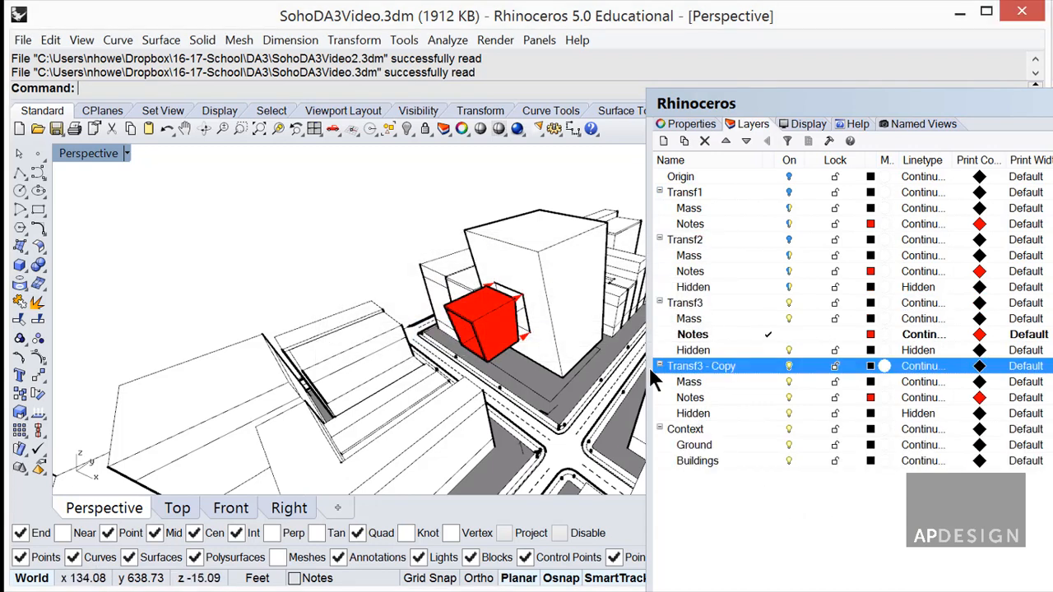
pyautogui.click(721, 366)
pyautogui.moveTo(736, 368); pyautogui.dragTo(669, 372)
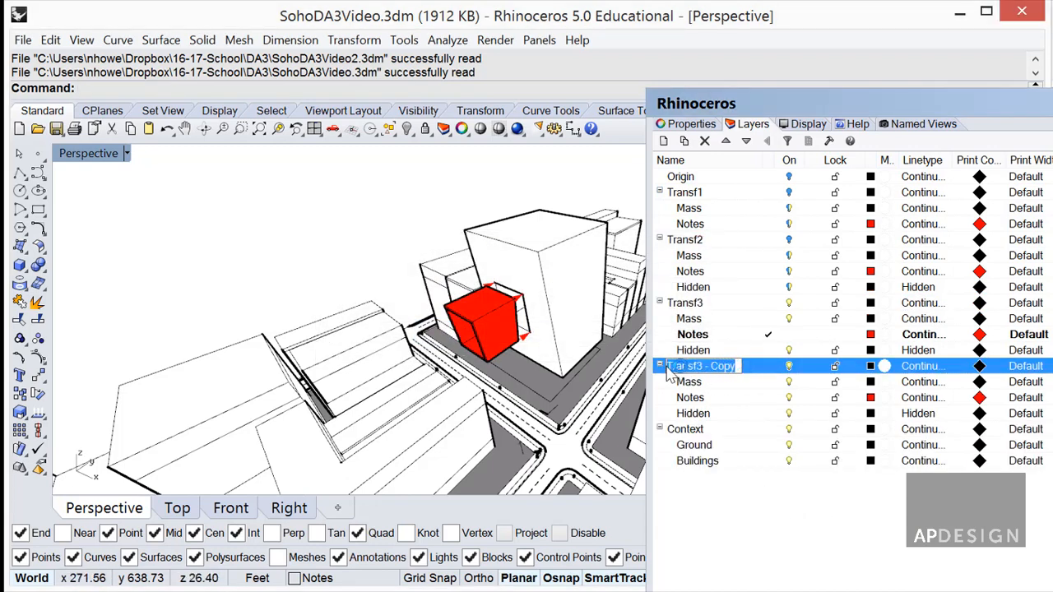
pyautogui.write('Final')
pyautogui.click(690, 382)
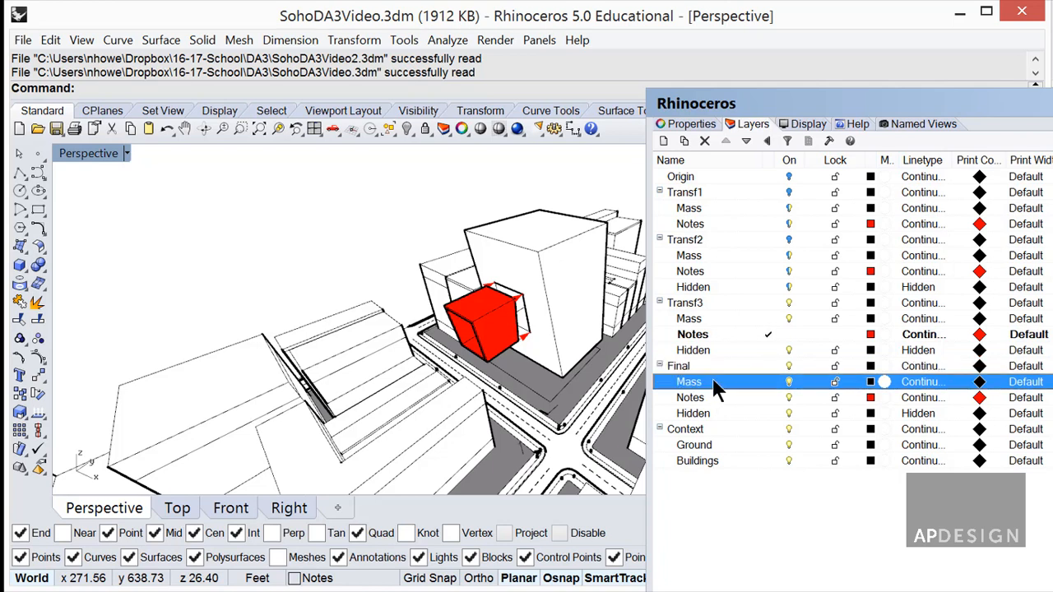
# Delete Final's Notes sublayer along with its three curves.
pyautogui.click(523, 332)
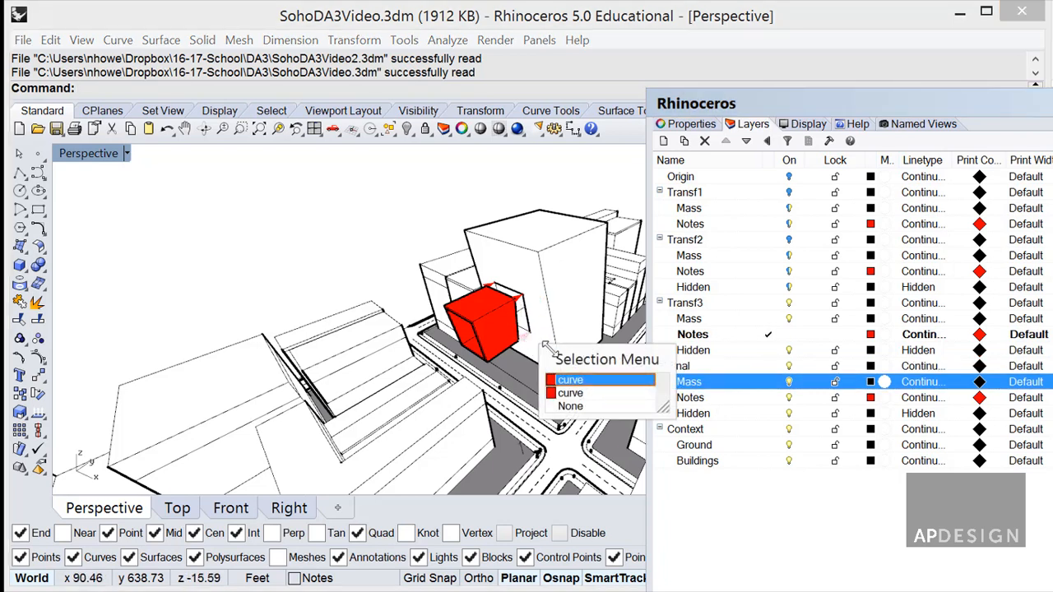
pyautogui.click(736, 399)
pyautogui.rightClick(734, 398)
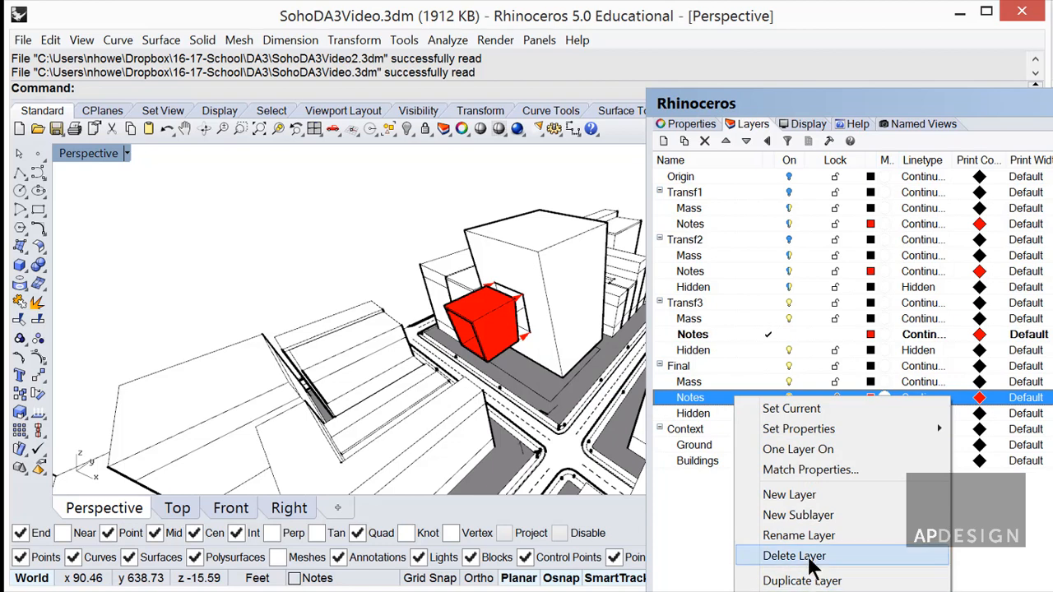
pyautogui.click(790, 535)
pyautogui.rightClick(716, 407)
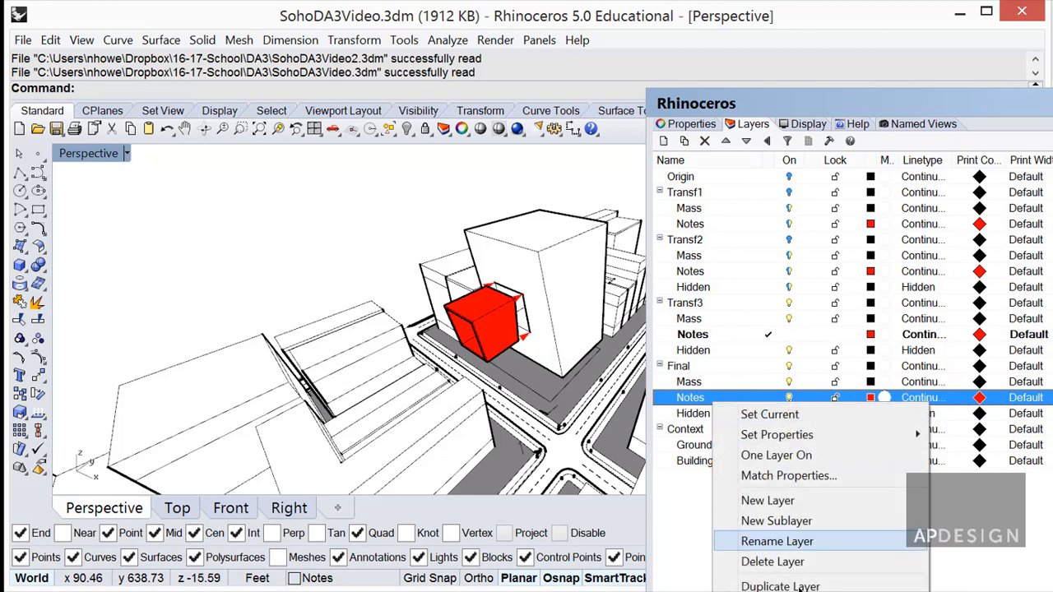
pyautogui.click(748, 580)
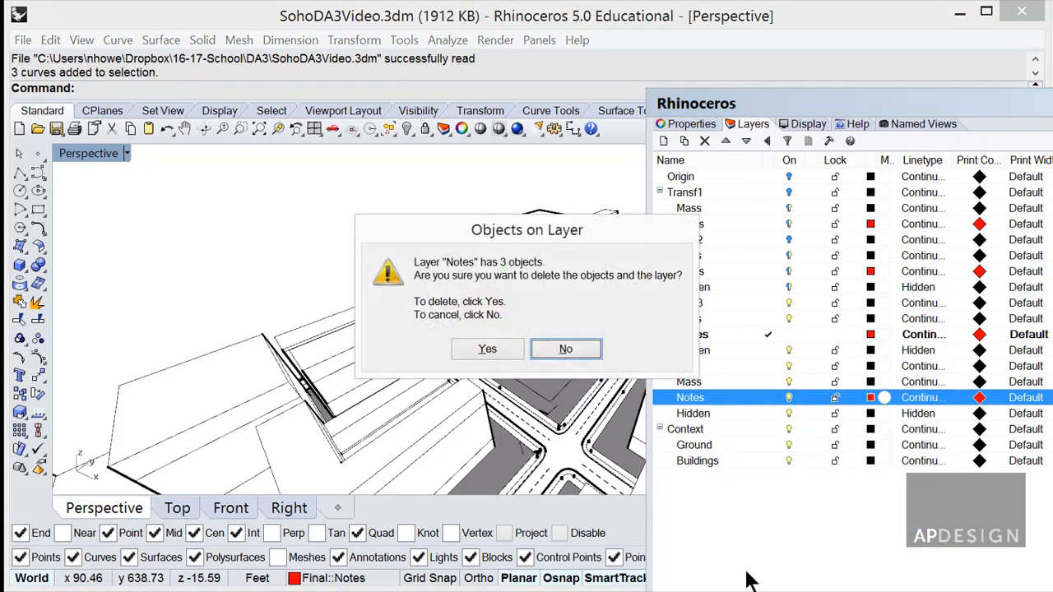
pyautogui.click(492, 349)
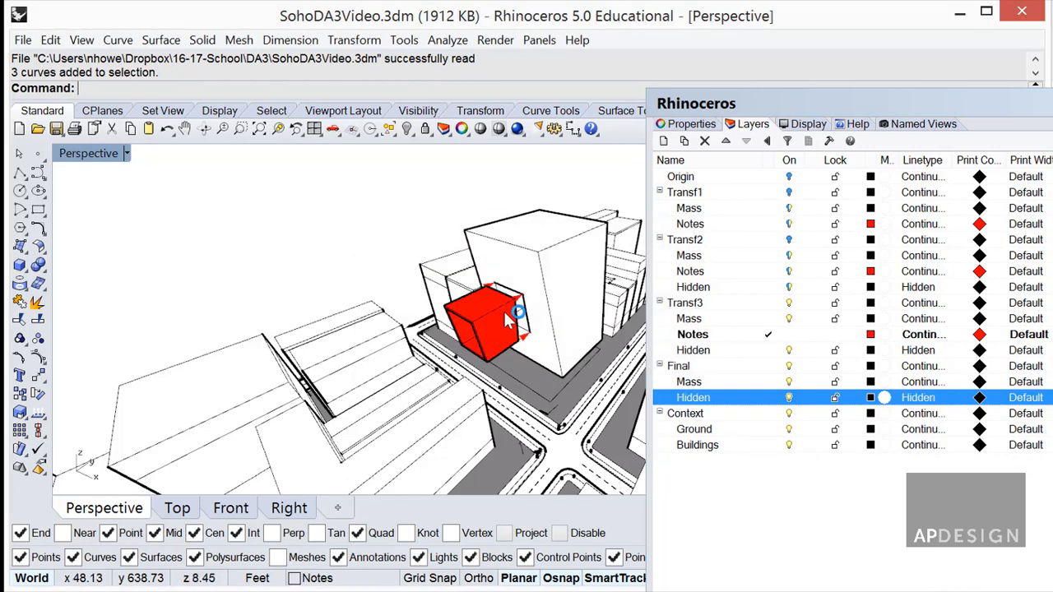
# Make Final the current layer and turn the Transf3 layer off.
pyautogui.click(500, 314)
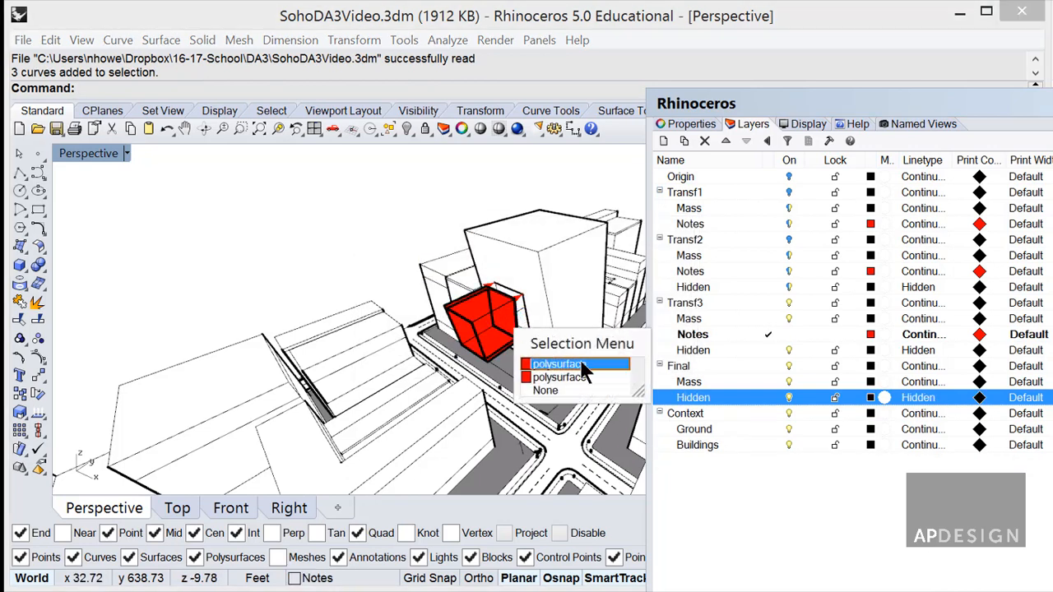
pyautogui.click(582, 364)
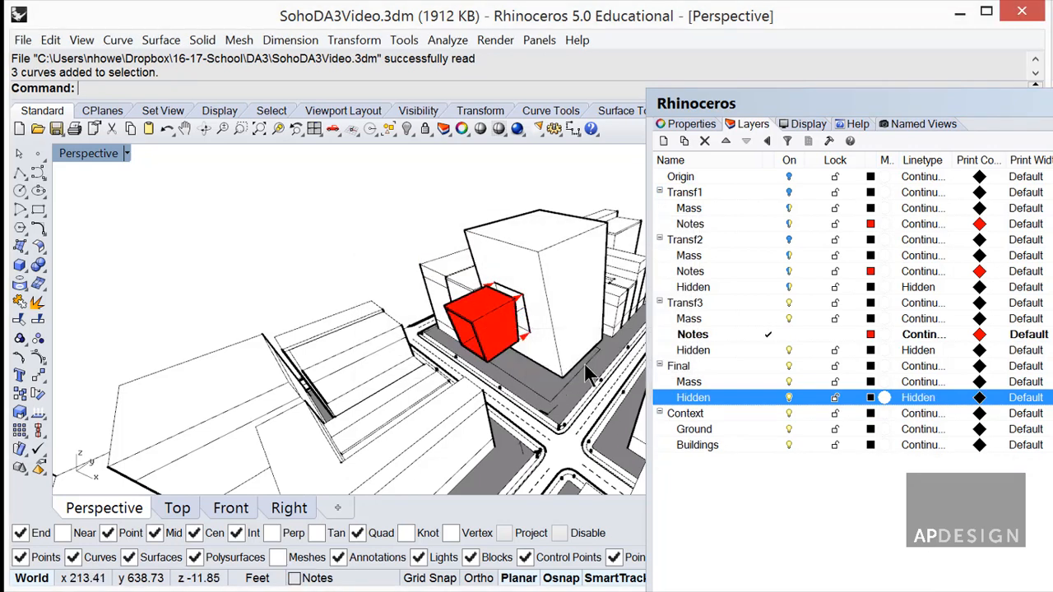
pyautogui.click(787, 303)
pyautogui.click(694, 345)
pyautogui.click(751, 367)
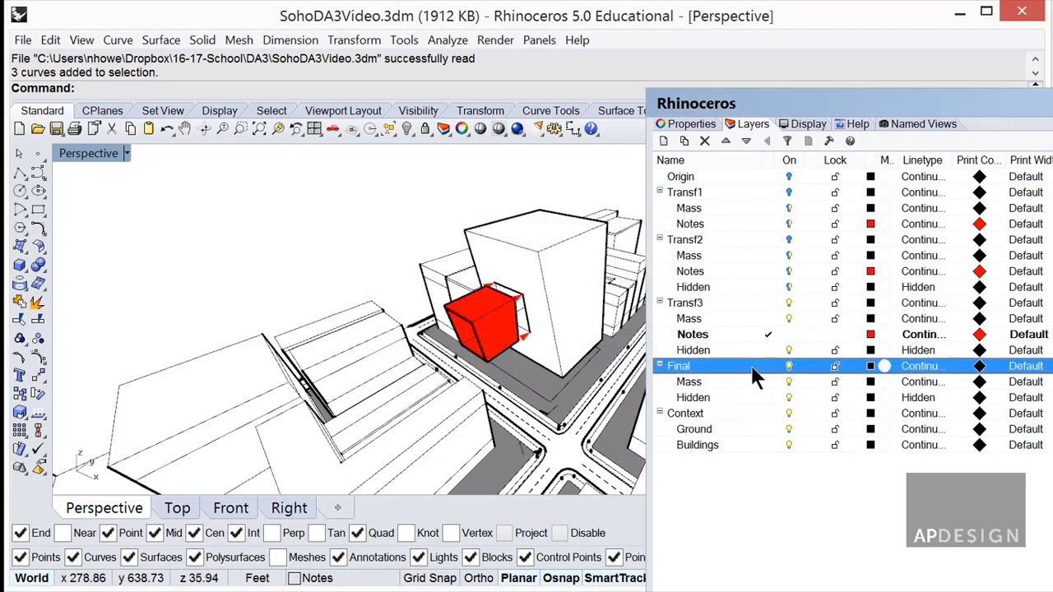
pyautogui.click(751, 365)
pyautogui.click(786, 304)
pyautogui.click(493, 333)
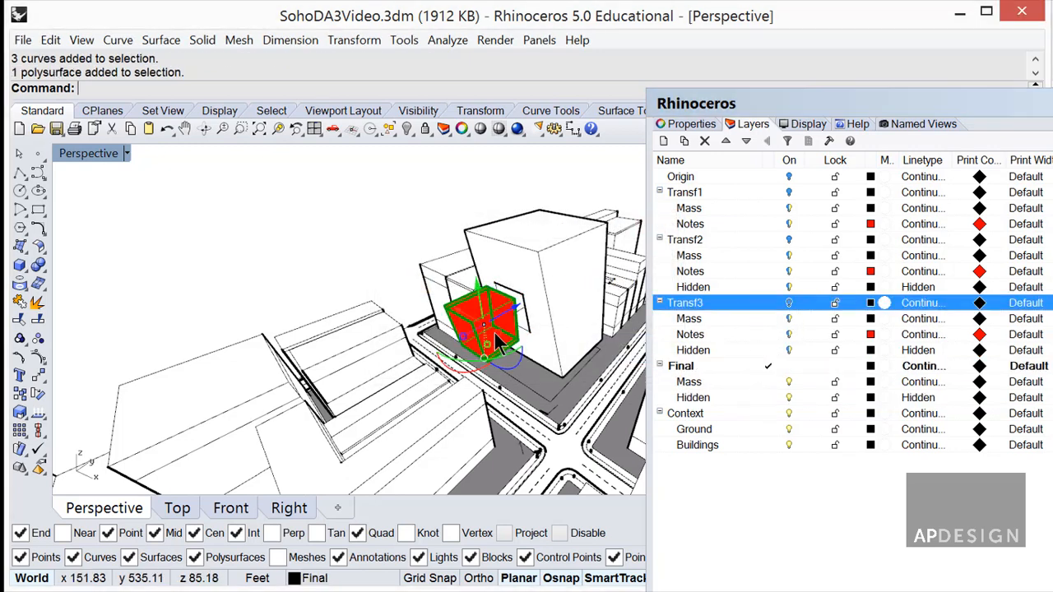
# Raise the red box 50 units with the gumball's up arrow.
pyautogui.moveTo(508, 315); pyautogui.dragTo(530, 301)
pyautogui.write('50')
pyautogui.press('Return')
pyautogui.click(391, 192)
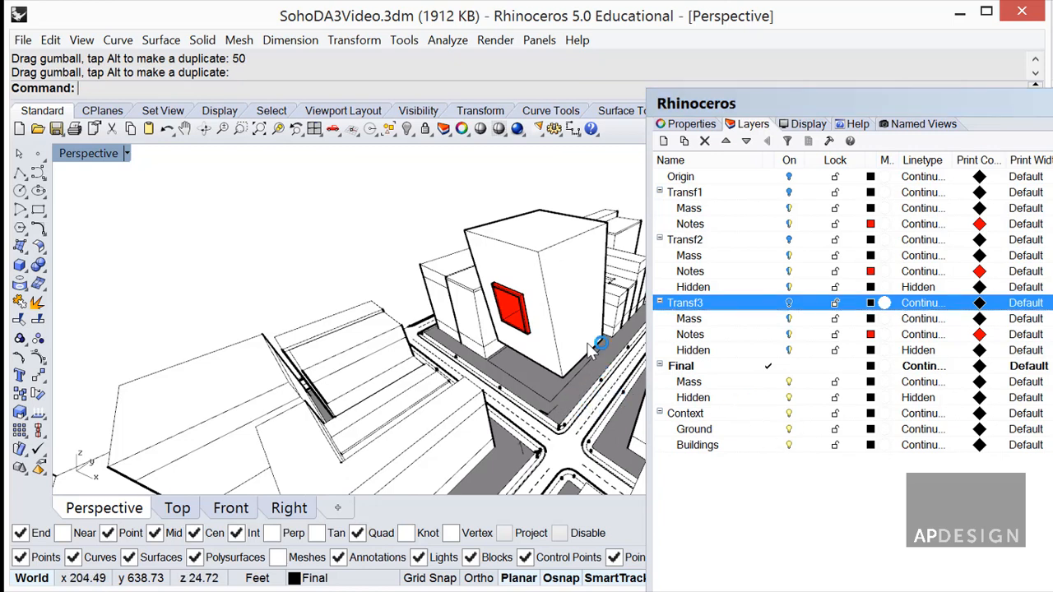
# Push the Layers panel aside and orbit the Perspective view.
pyautogui.moveTo(907, 111); pyautogui.dragTo(1052, 165)
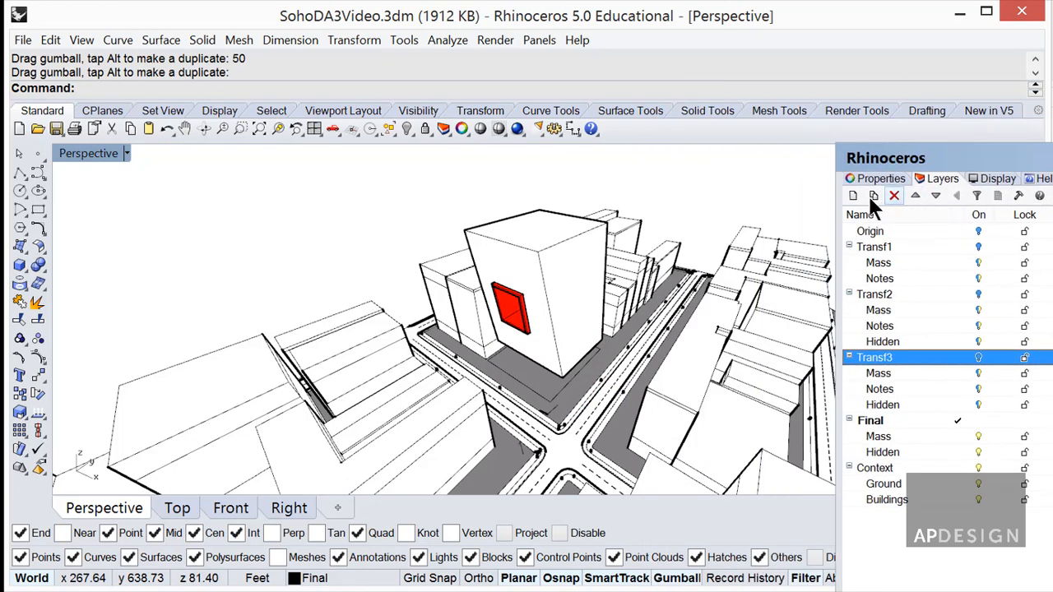
pyautogui.moveTo(985, 162); pyautogui.dragTo(1052, 183)
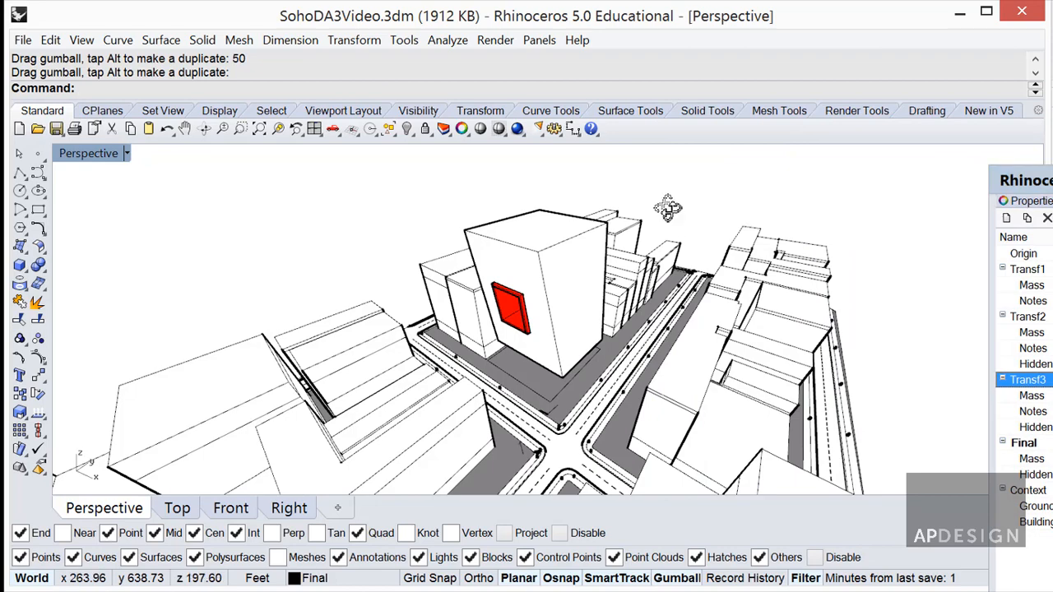
pyautogui.moveTo(667, 208); pyautogui.dragTo(641, 218, button='right')
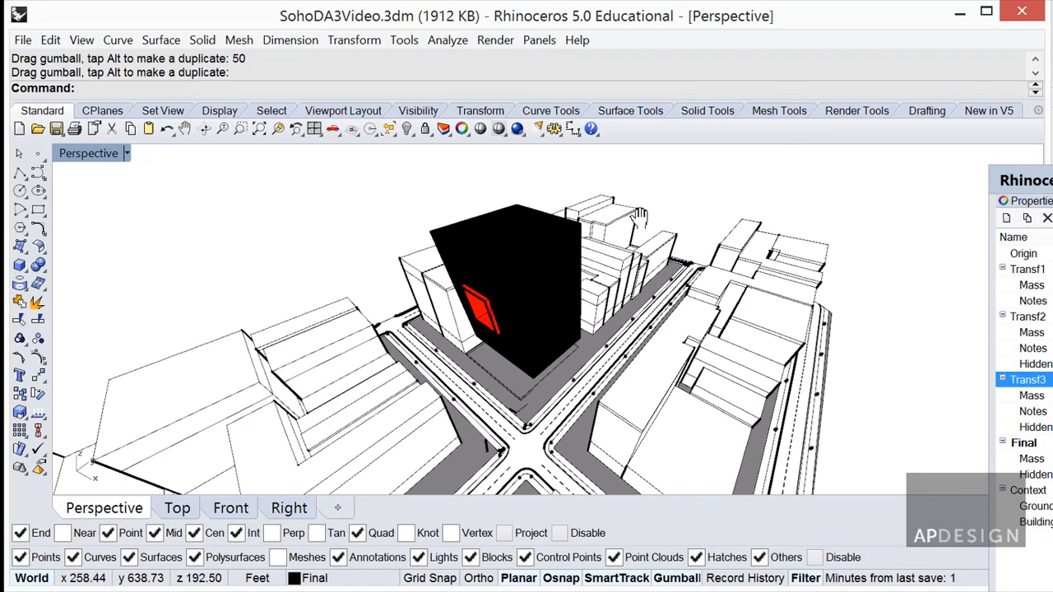
# Add a new layout, Page 1, in landscape Ledger size with inches as page units.
pyautogui.click(337, 508)
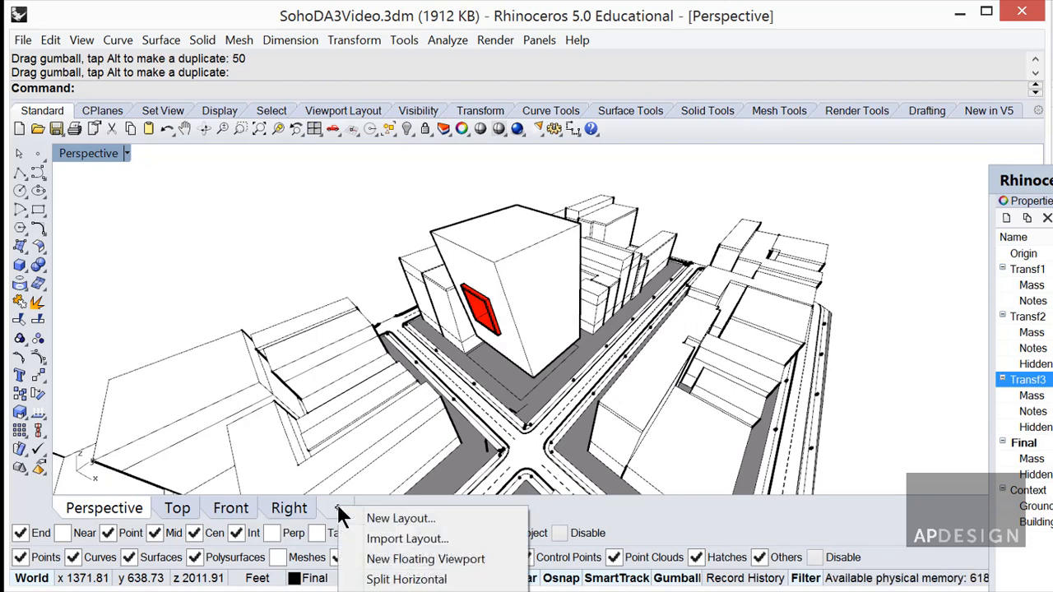
pyautogui.click(400, 518)
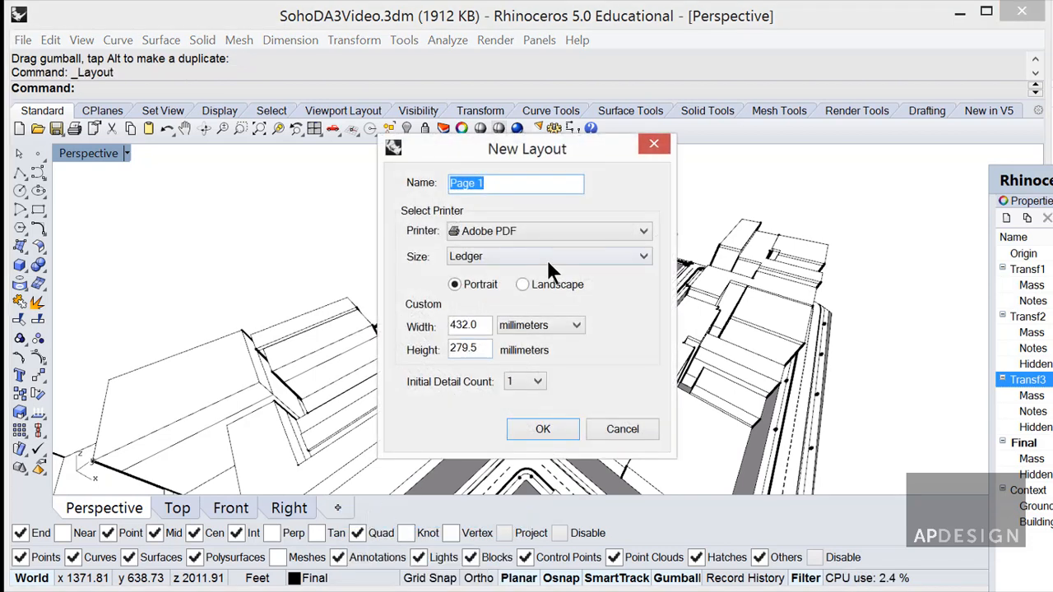
pyautogui.click(523, 284)
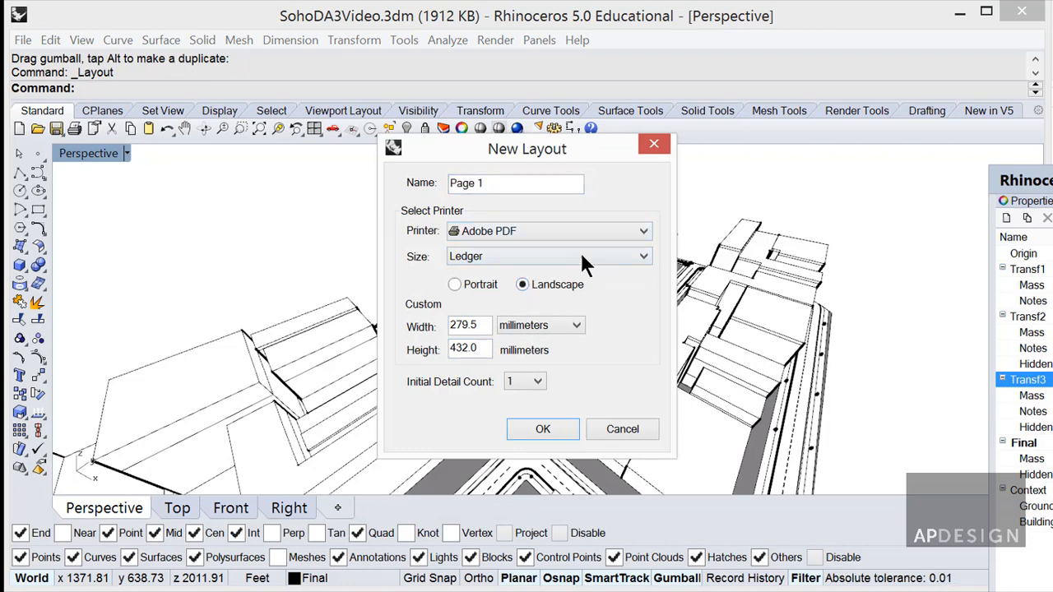
pyautogui.click(579, 256)
pyautogui.click(509, 351)
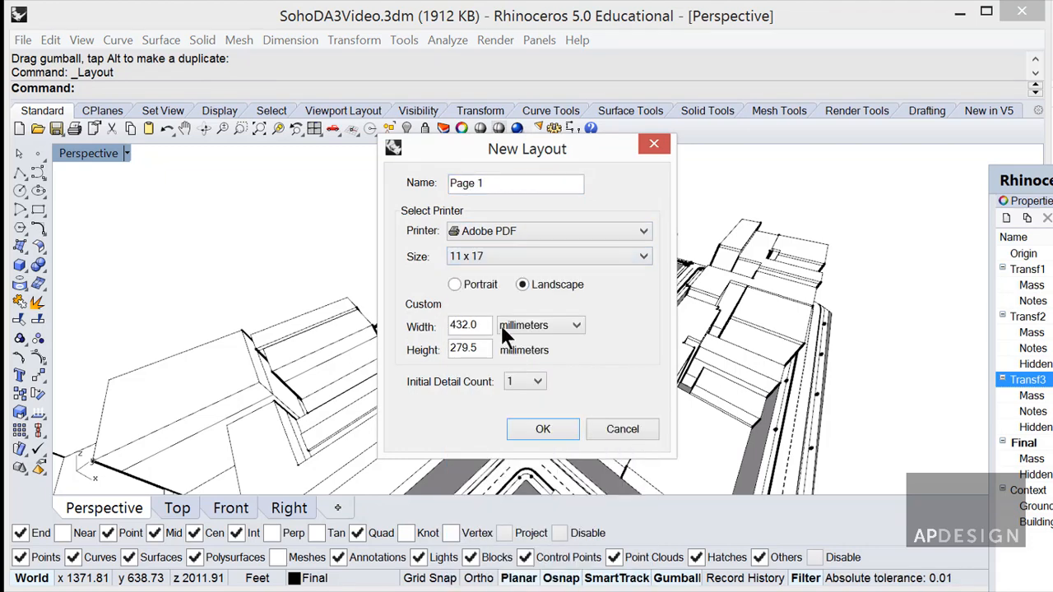
pyautogui.click(523, 257)
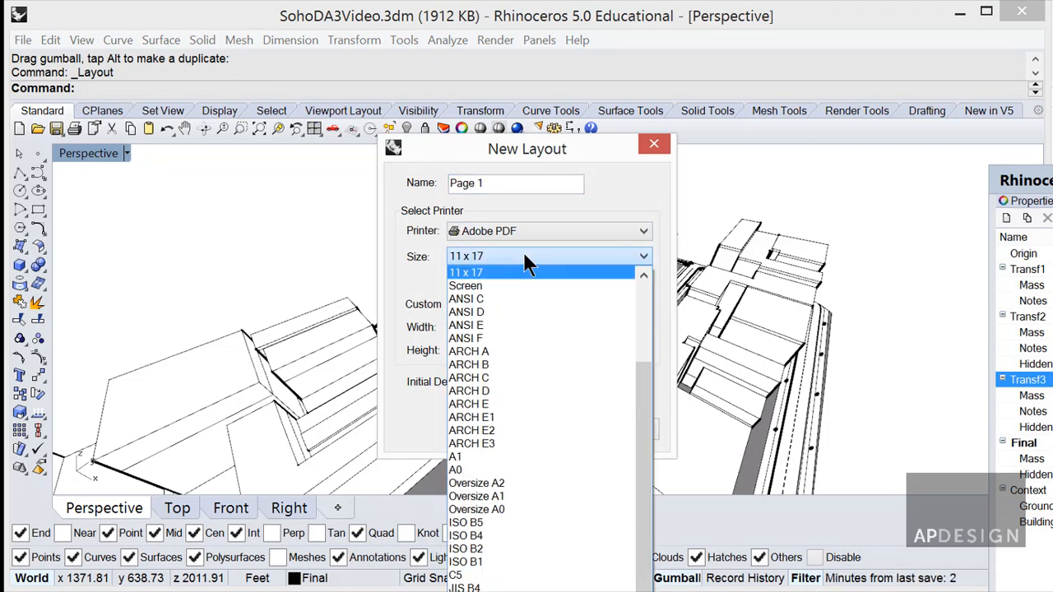
pyautogui.click(640, 289)
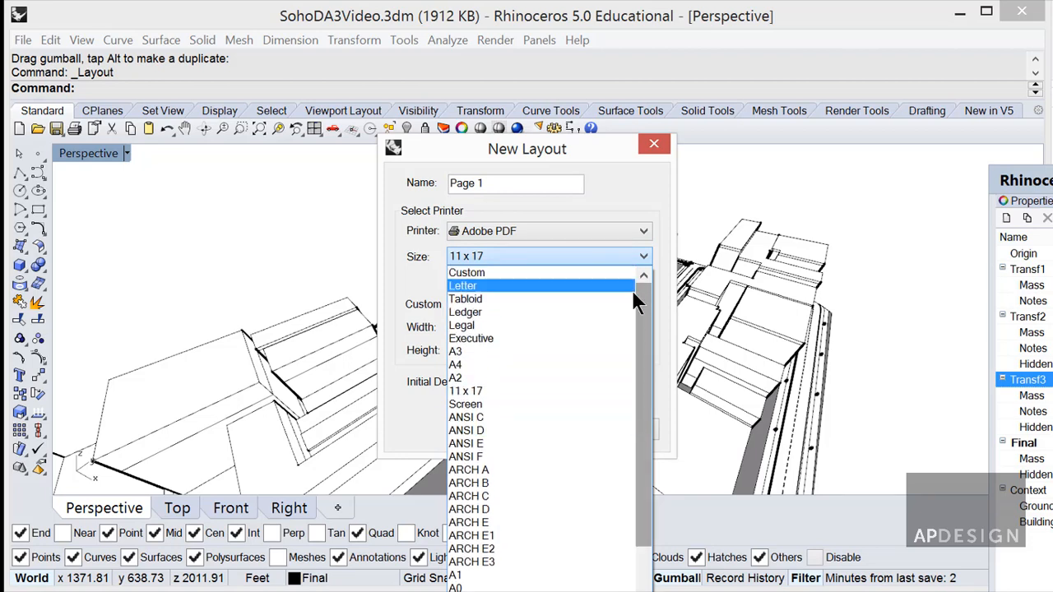
pyautogui.click(560, 313)
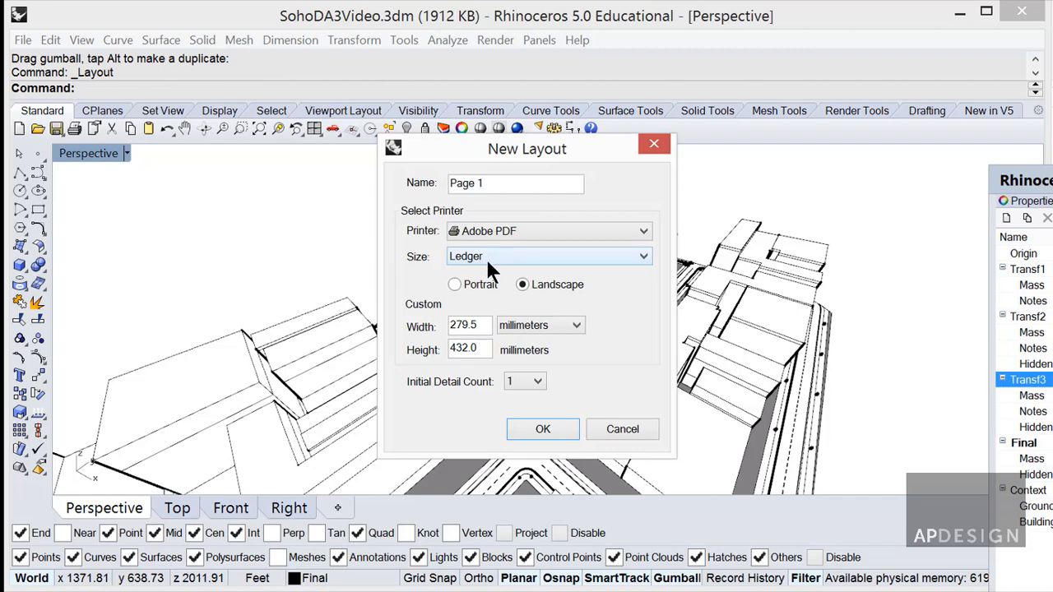
pyautogui.click(520, 326)
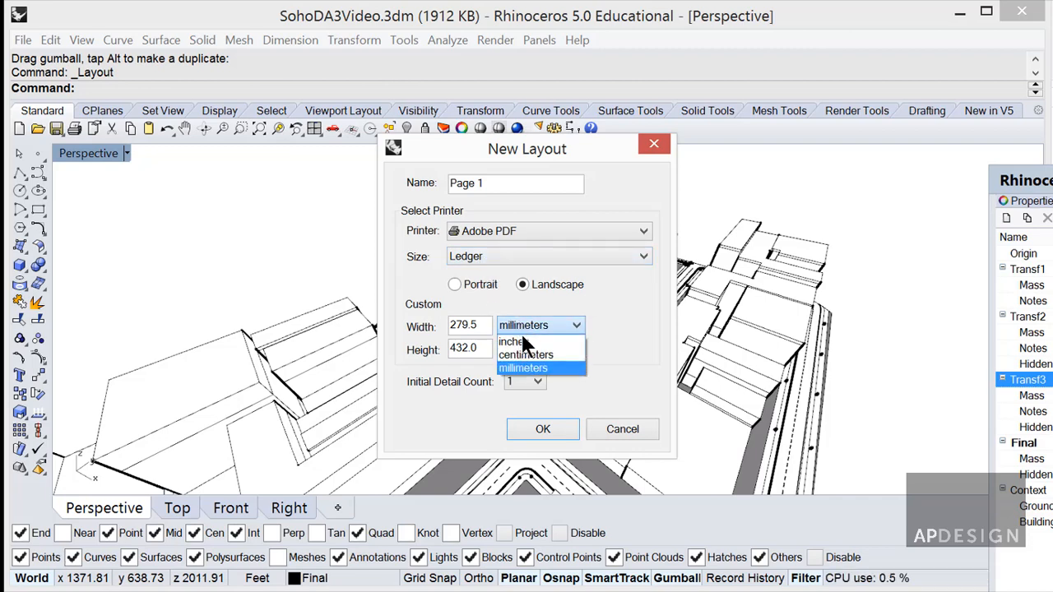
pyautogui.click(517, 338)
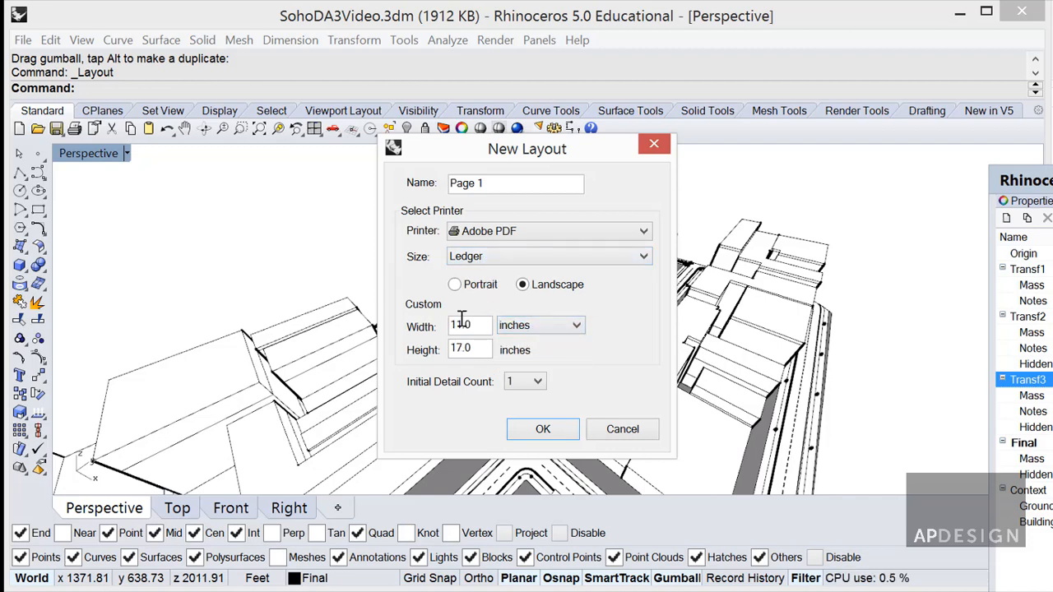
pyautogui.click(551, 427)
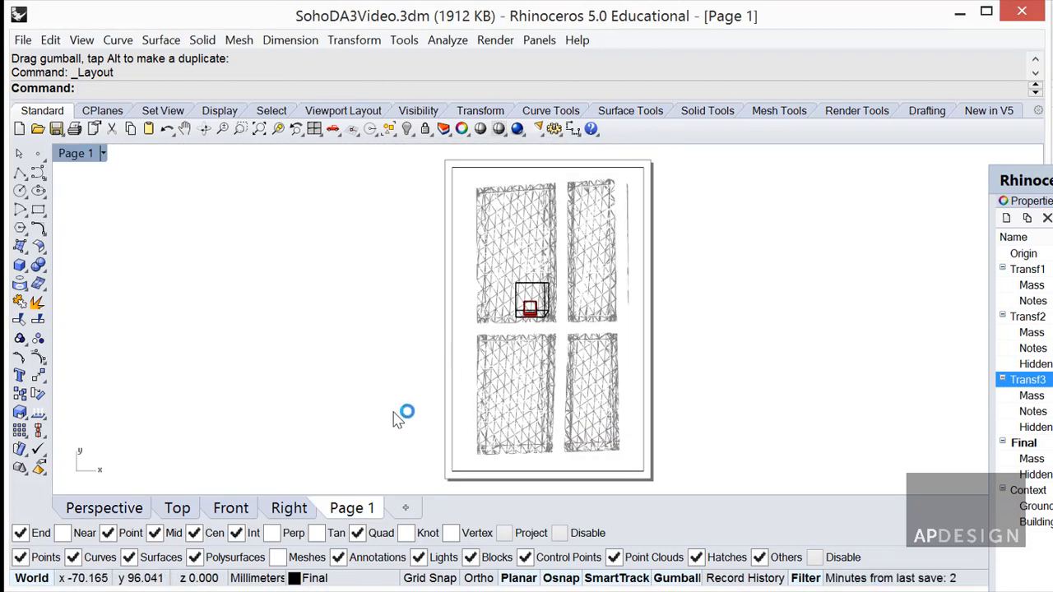
# Set Page 1's layout properties to landscape orientation with Tabloid paper.
pyautogui.rightClick(354, 503)
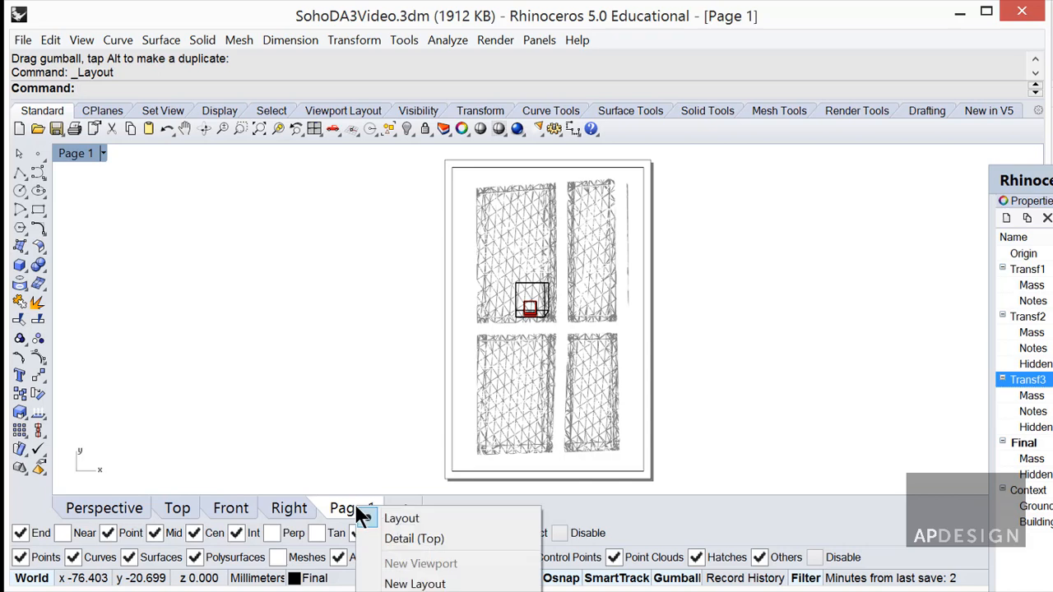
pyautogui.click(353, 462)
pyautogui.rightClick(353, 503)
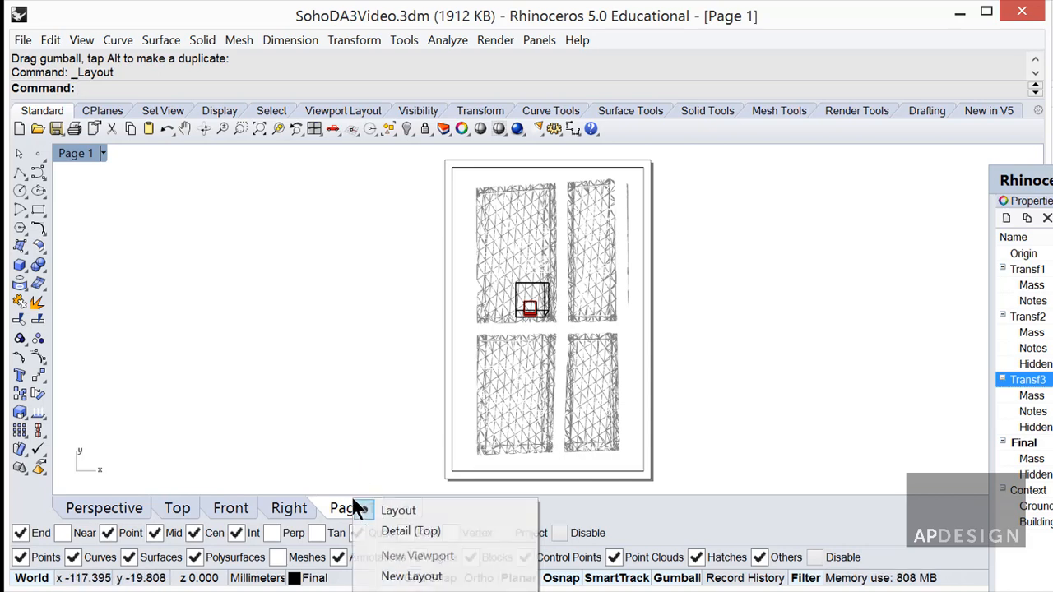
pyautogui.click(395, 511)
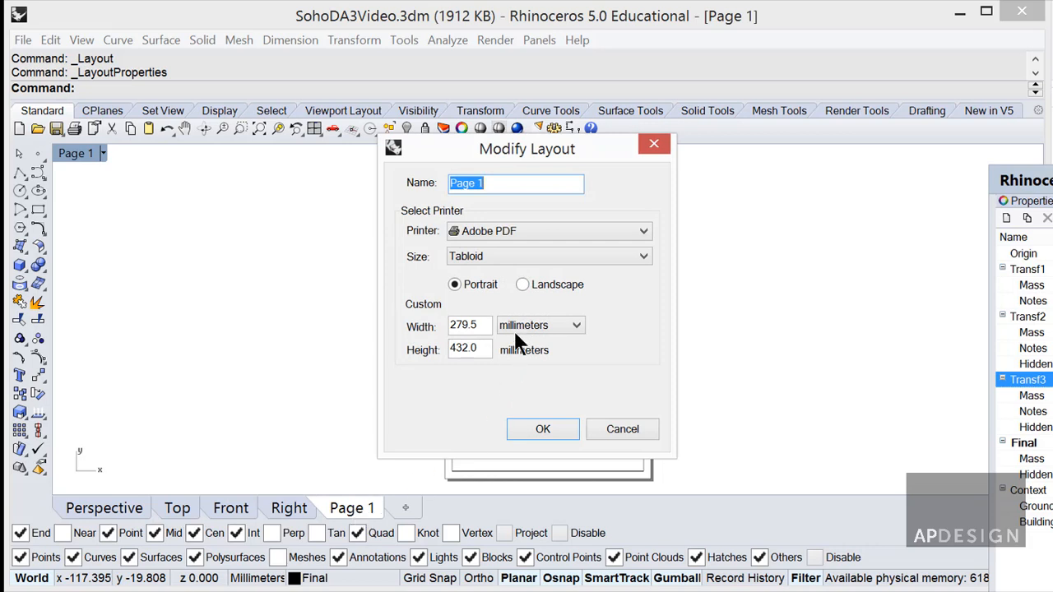
pyautogui.click(521, 285)
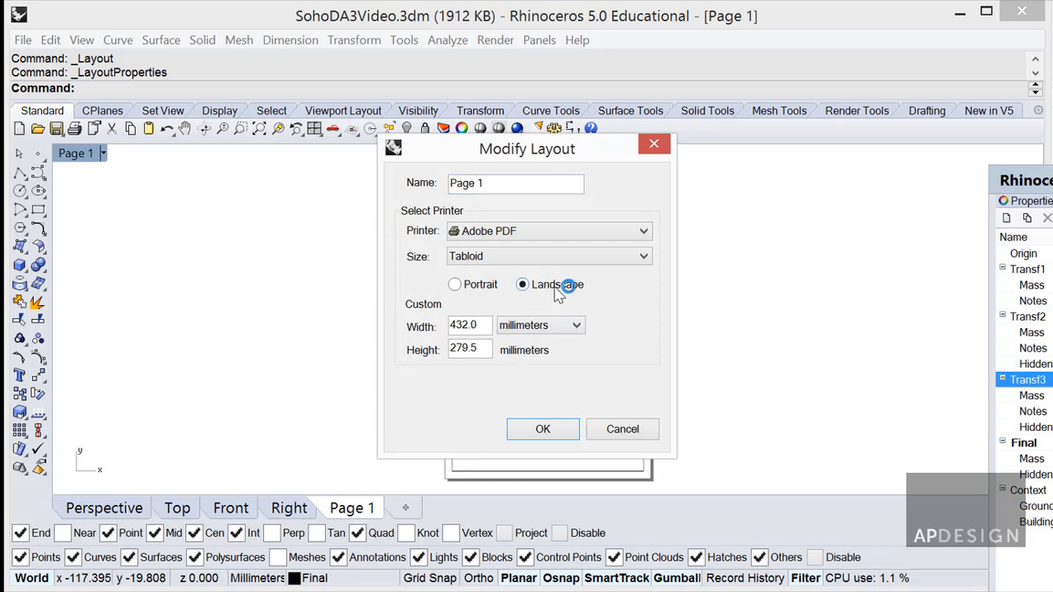
pyautogui.click(557, 259)
pyautogui.click(557, 259)
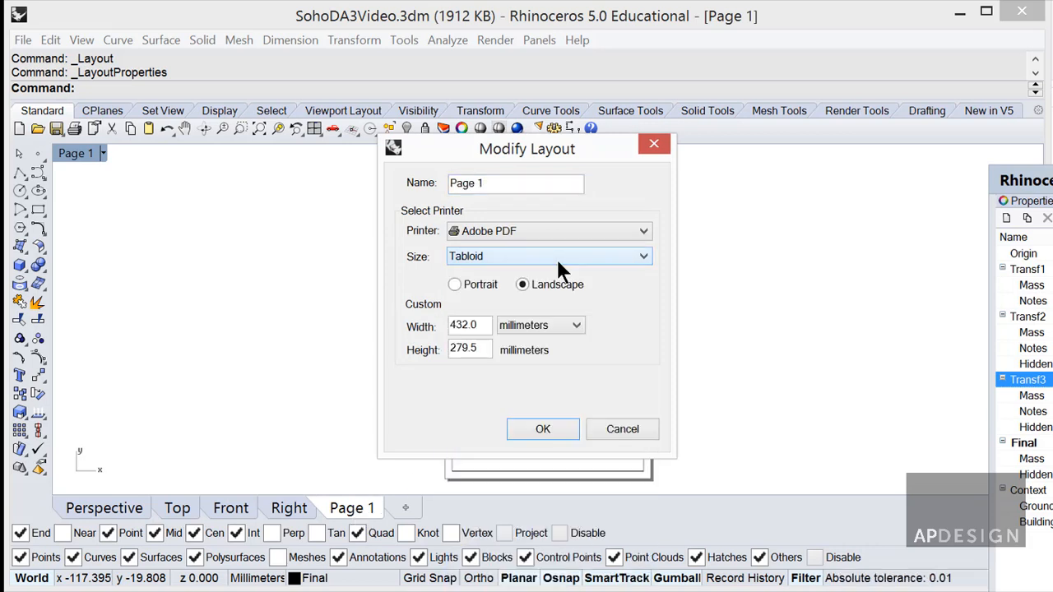
pyautogui.click(543, 428)
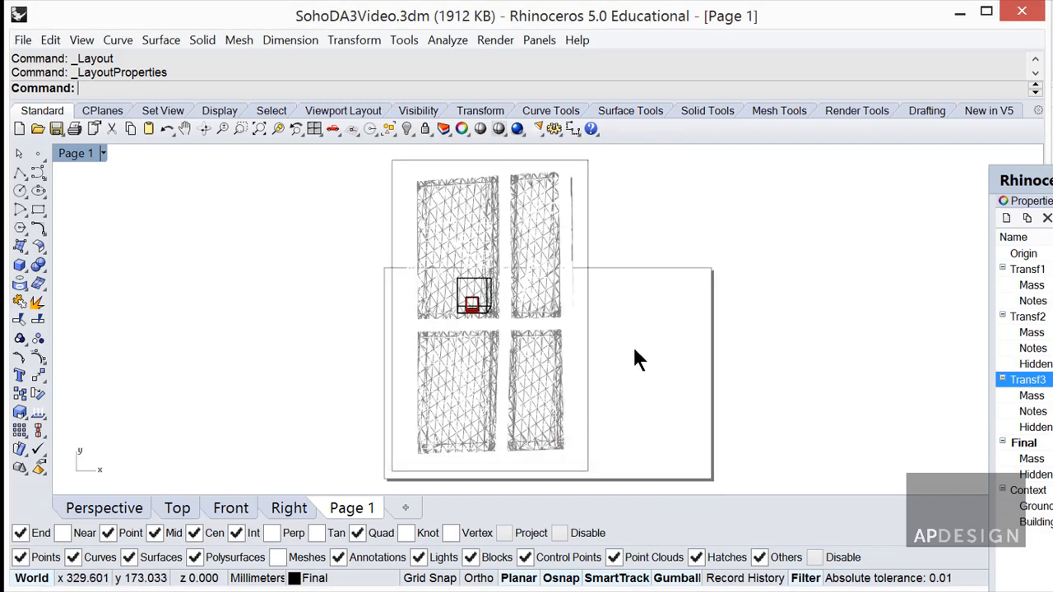
# Select the detail and review the layout settings, closing them unchanged.
pyautogui.click(589, 290)
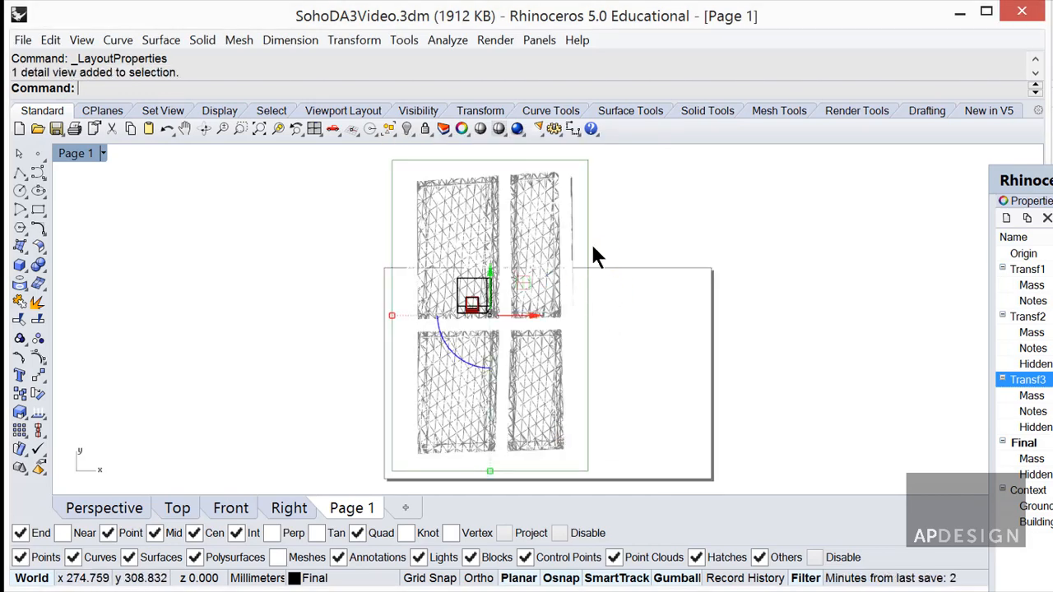
pyautogui.press('Return')
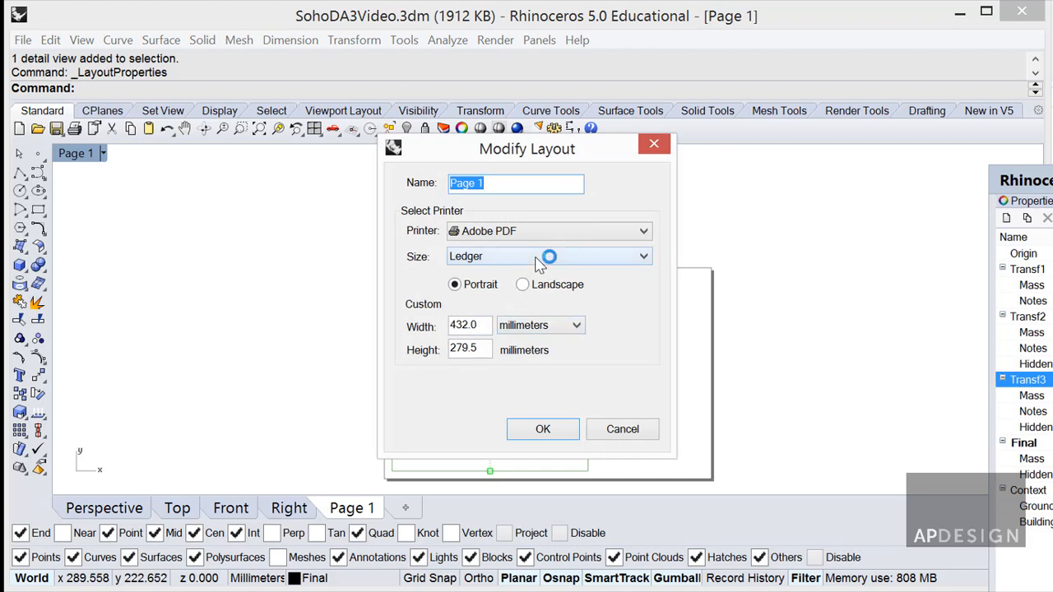
pyautogui.click(623, 430)
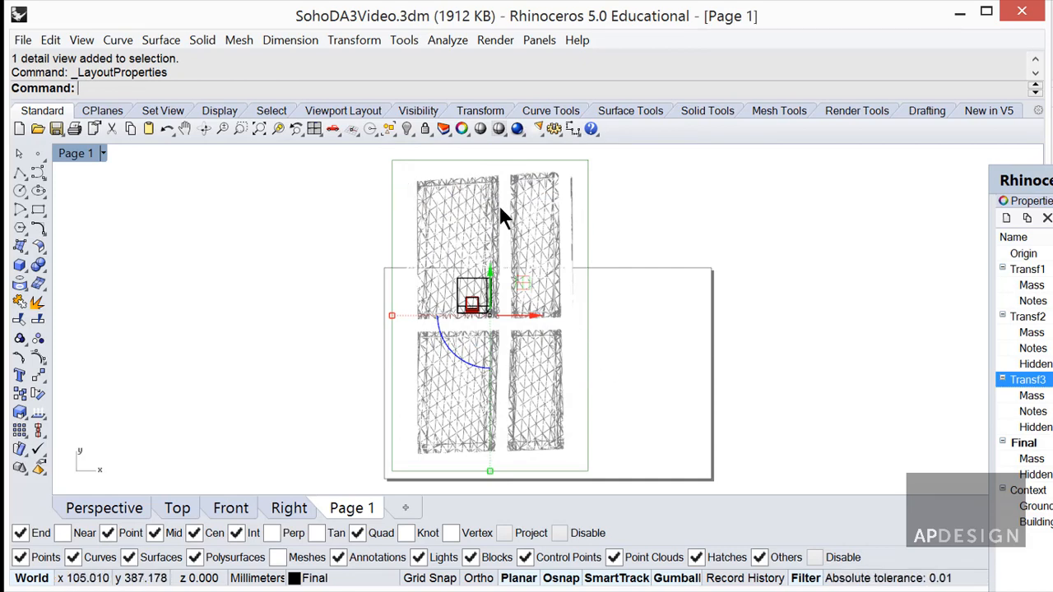
# Set the page detail to a Perspective view in Technical display mode, orbited to a lower angle.
pyautogui.click(413, 188)
pyautogui.doubleClick(411, 186)
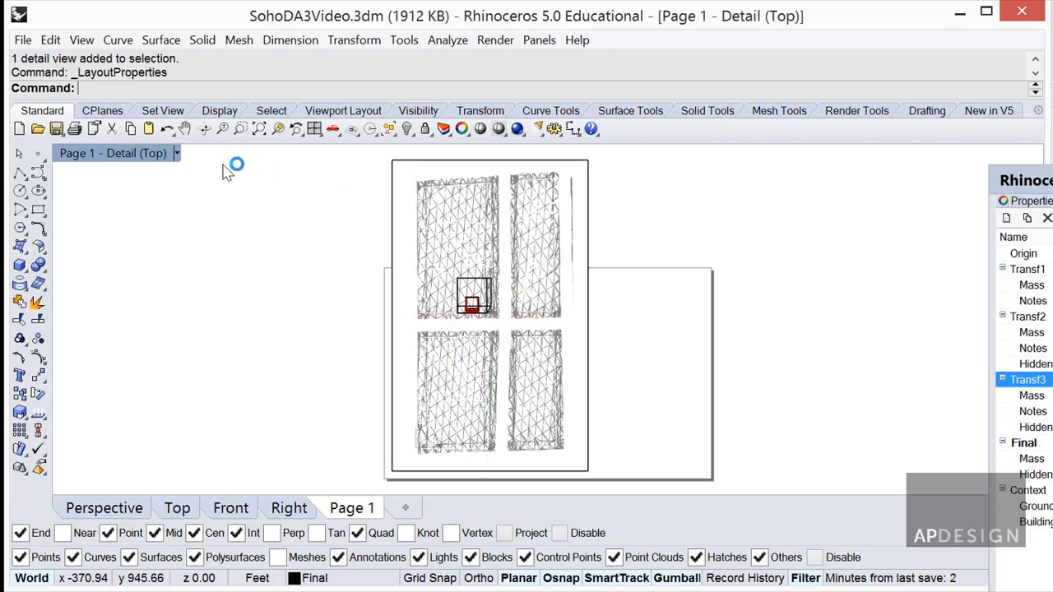
pyautogui.click(176, 153)
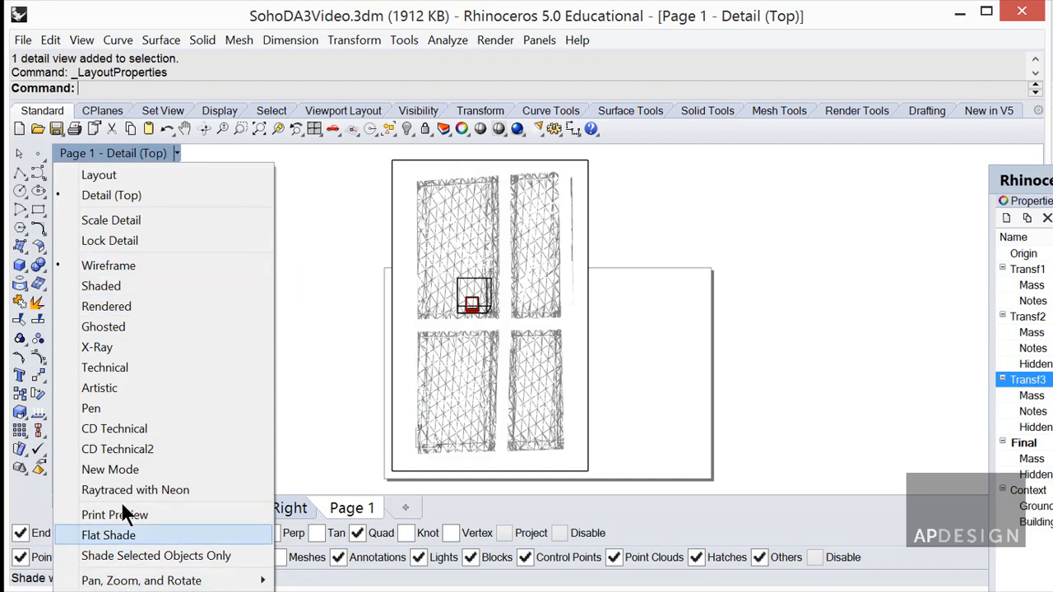
pyautogui.moveTo(102, 580)
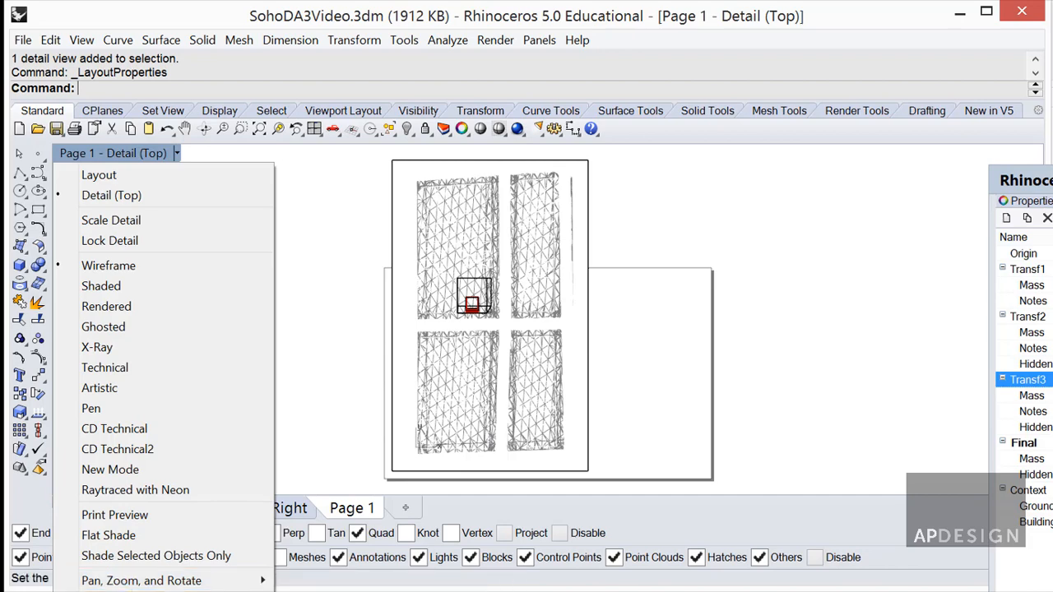
pyautogui.click(329, 591)
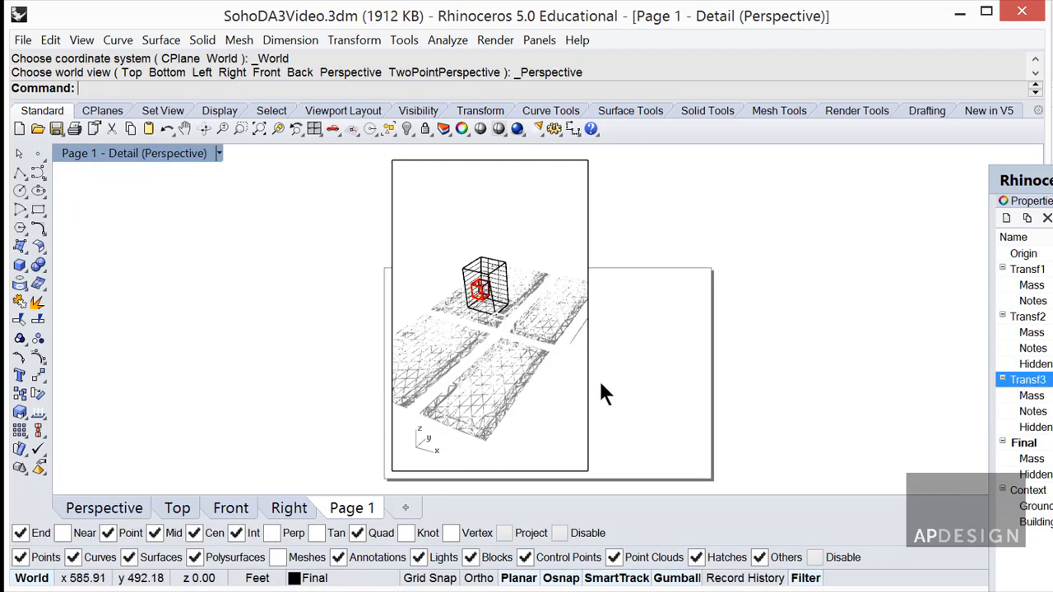
pyautogui.click(219, 153)
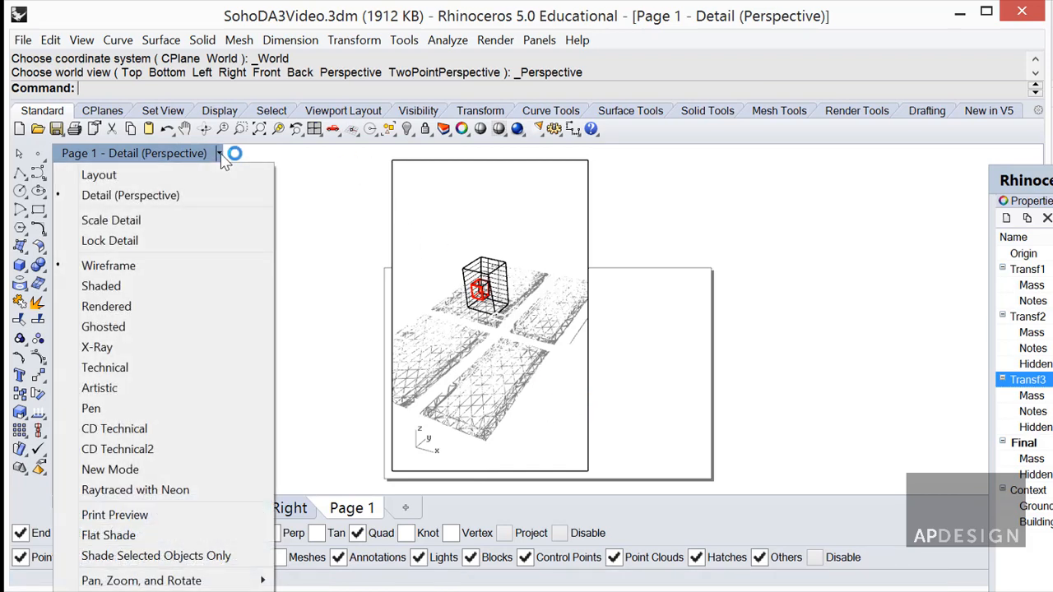
pyautogui.click(141, 367)
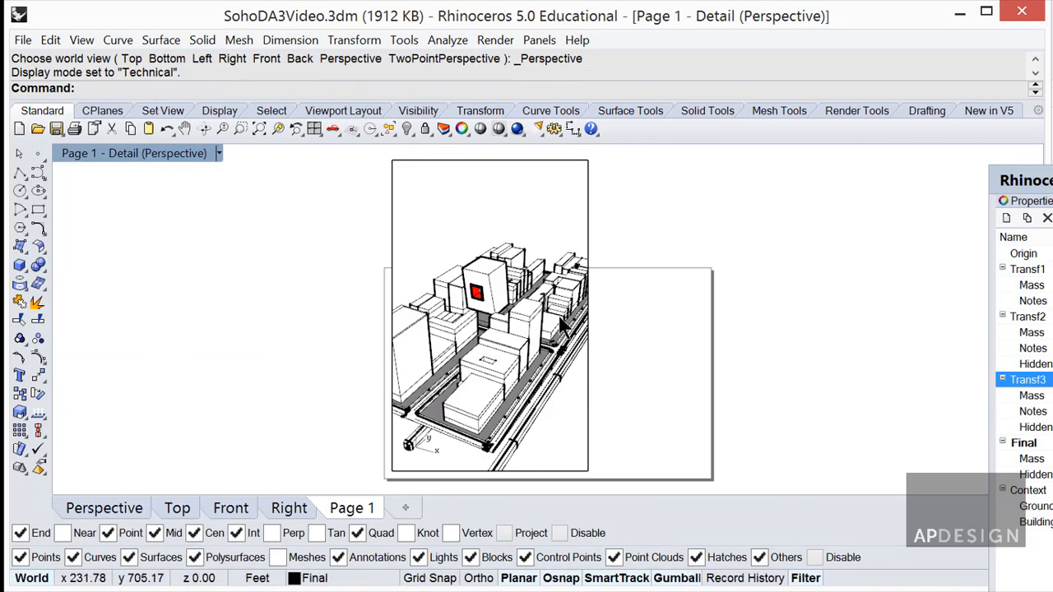
pyautogui.moveTo(546, 370); pyautogui.dragTo(518, 357, button='right')
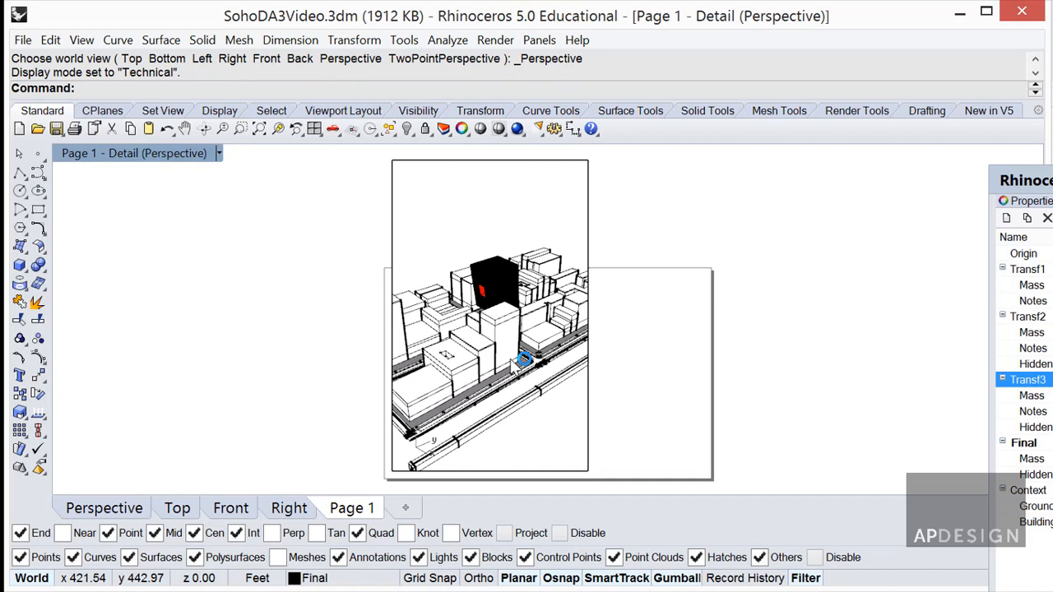
pyautogui.doubleClick(628, 230)
pyautogui.doubleClick(544, 194)
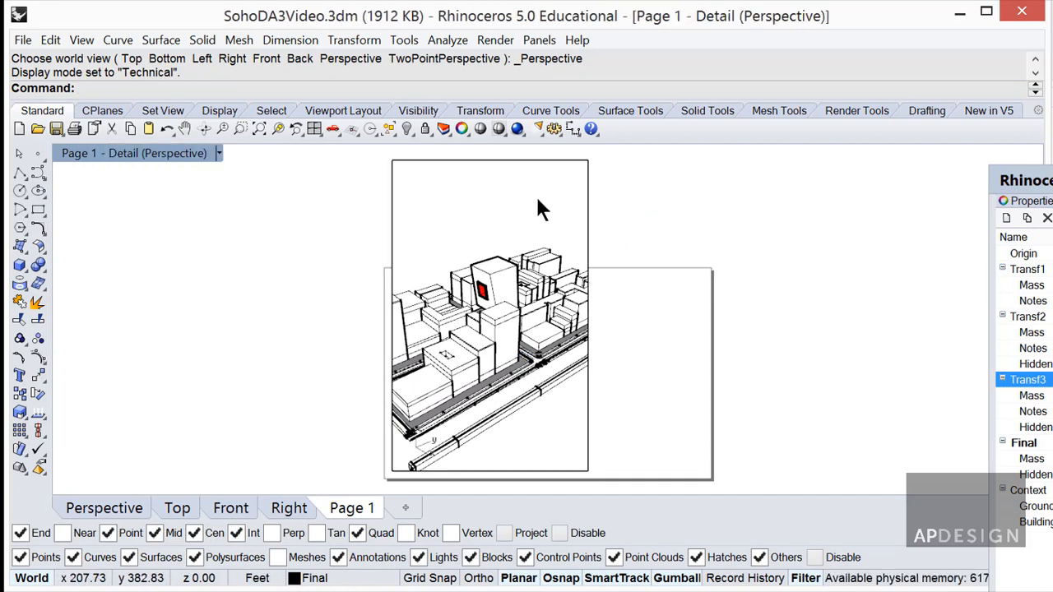
pyautogui.doubleClick(634, 313)
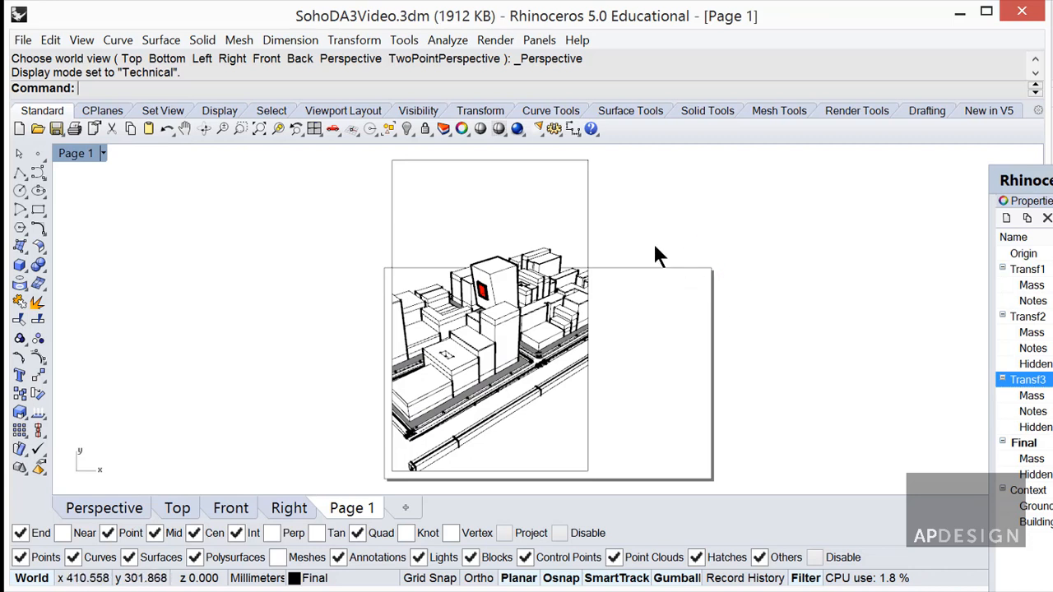
# Shrink the detail frame by dragging its top-right control point toward the lower left.
pyautogui.click(586, 201)
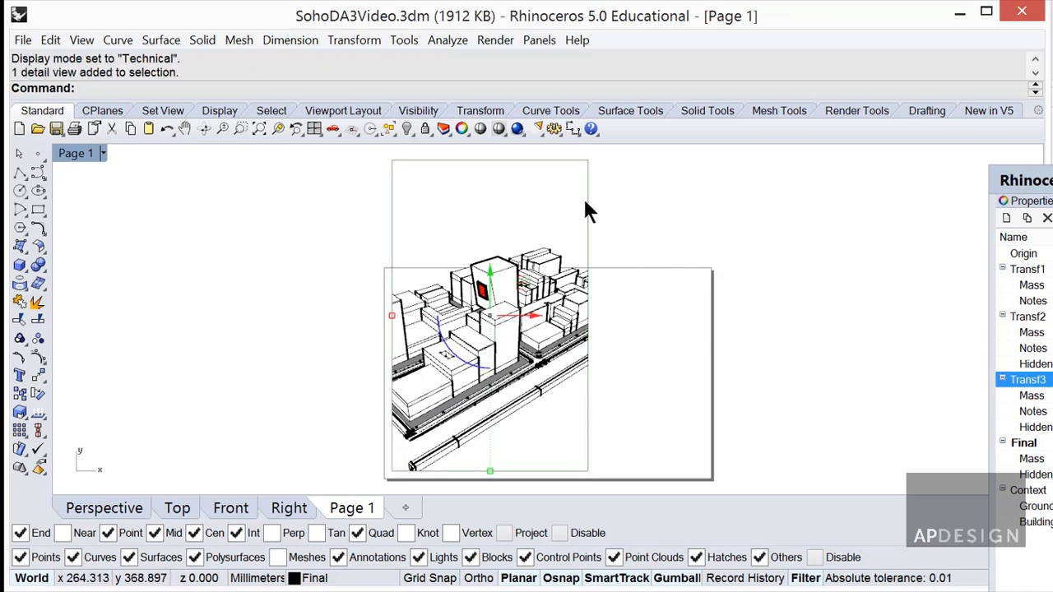
pyautogui.press('F10')
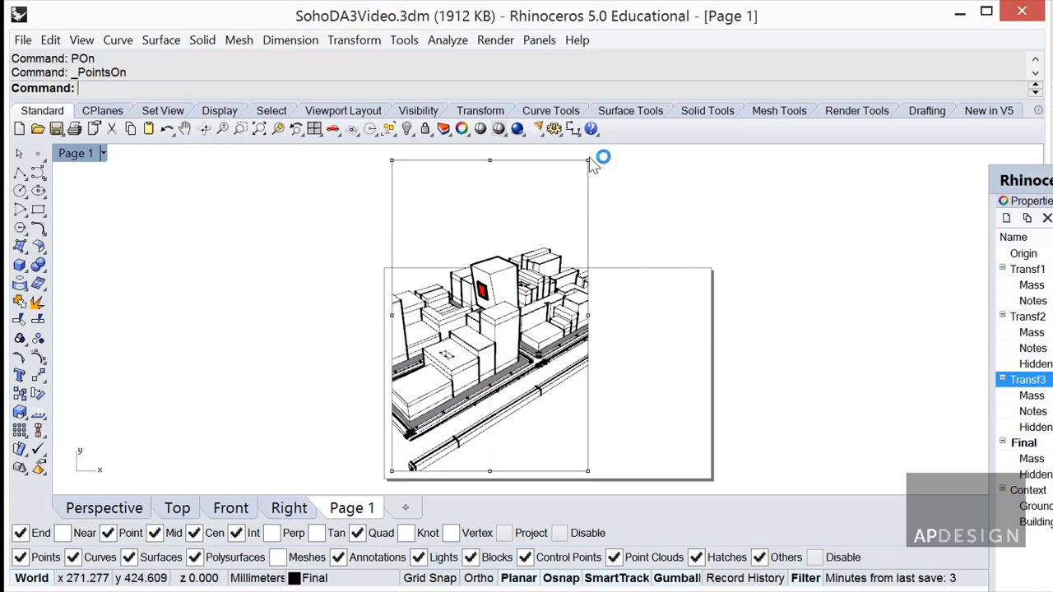
pyautogui.click(588, 161)
pyautogui.moveTo(589, 153); pyautogui.dragTo(452, 393)
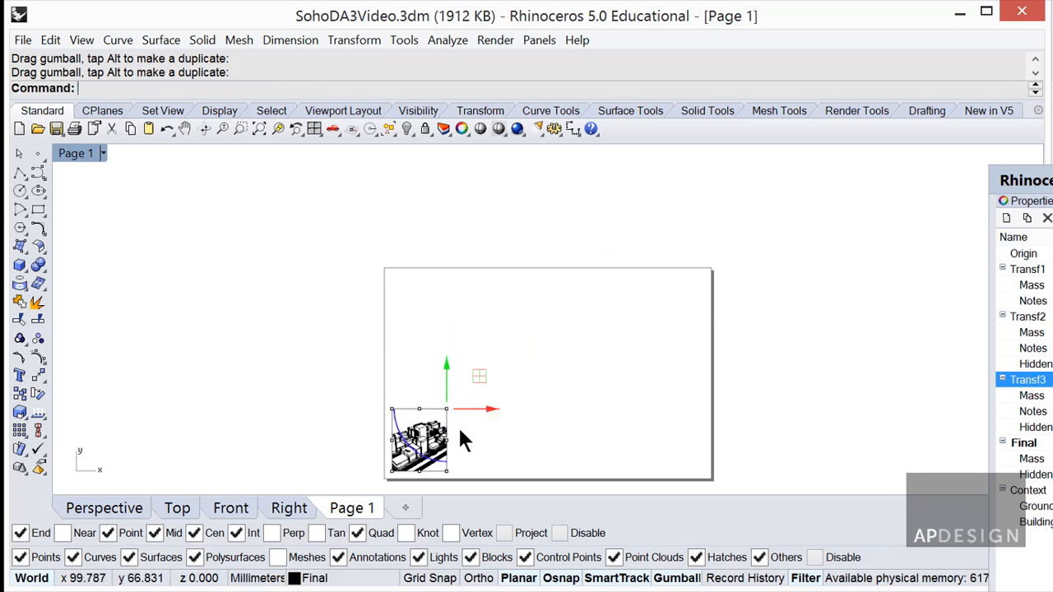
# Move the smaller detail slightly up on the page and zoom in.
pyautogui.click(483, 414)
pyautogui.click(427, 431)
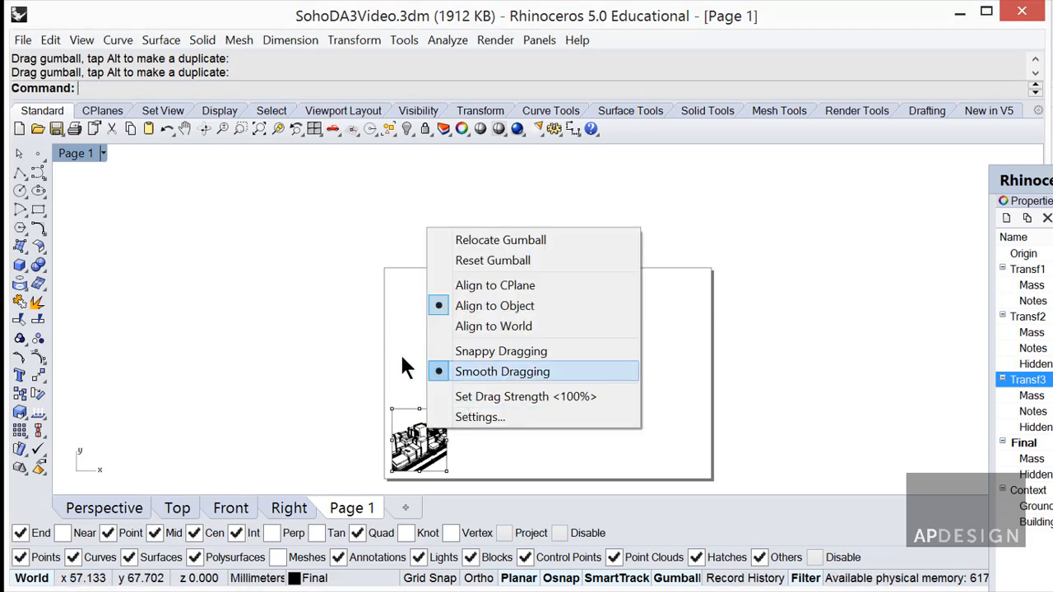
pyautogui.click(402, 354)
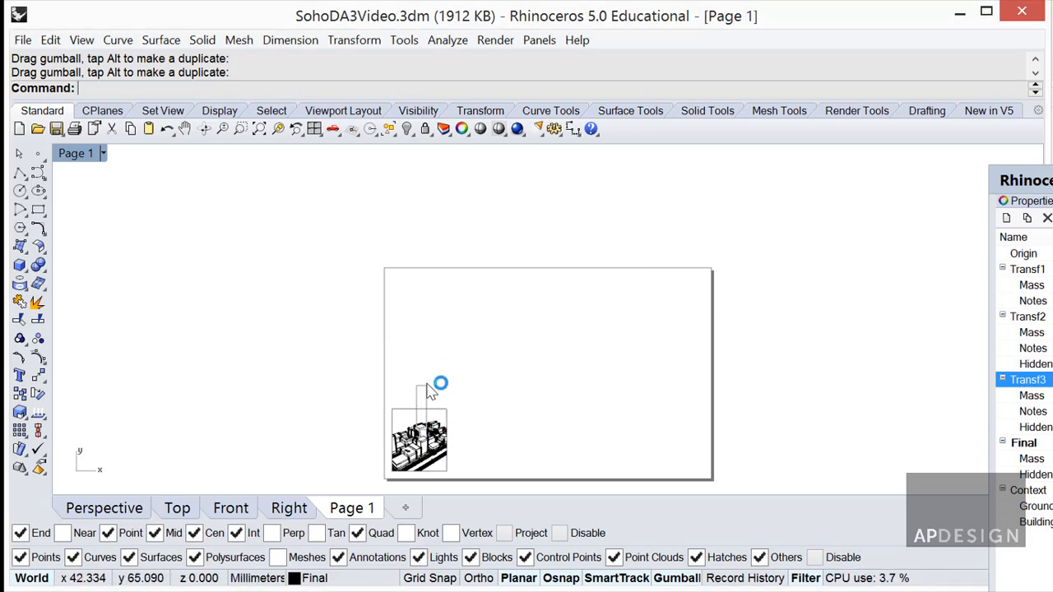
pyautogui.click(438, 413)
pyautogui.moveTo(438, 413); pyautogui.dragTo(434, 337)
pyautogui.scroll(3, 430, 387)
pyautogui.scroll(2, 427, 379)
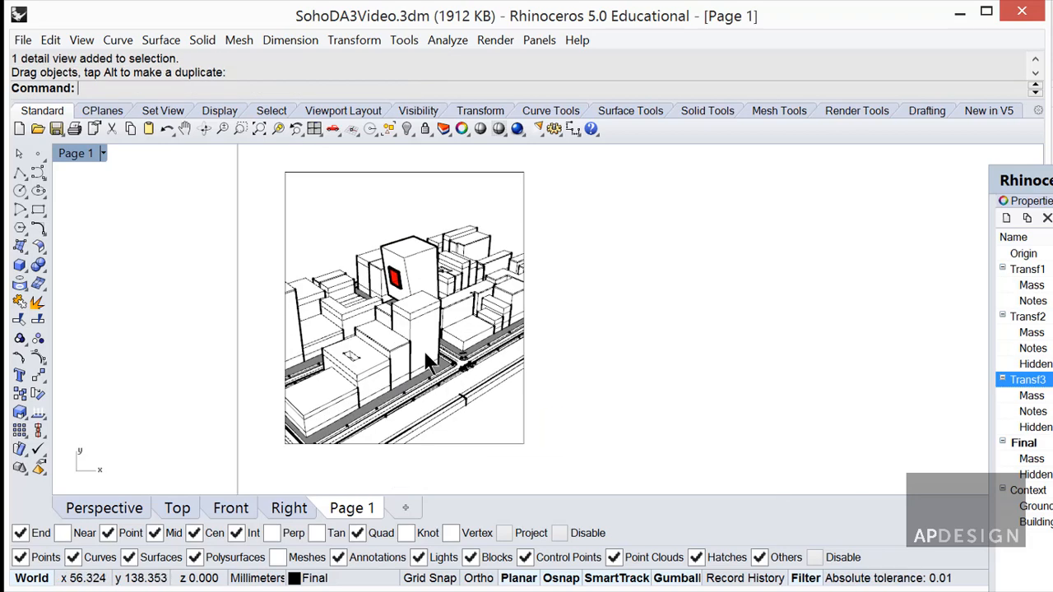
# Give the detail a shorter, wide-angle lens length in Viewport Properties.
pyautogui.doubleClick(329, 233)
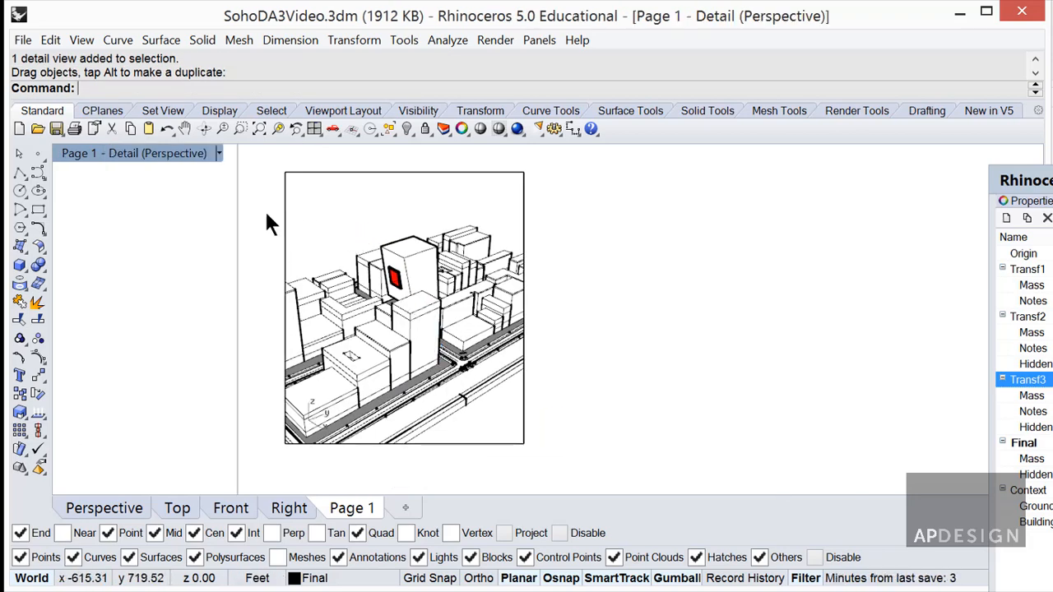
pyautogui.click(219, 155)
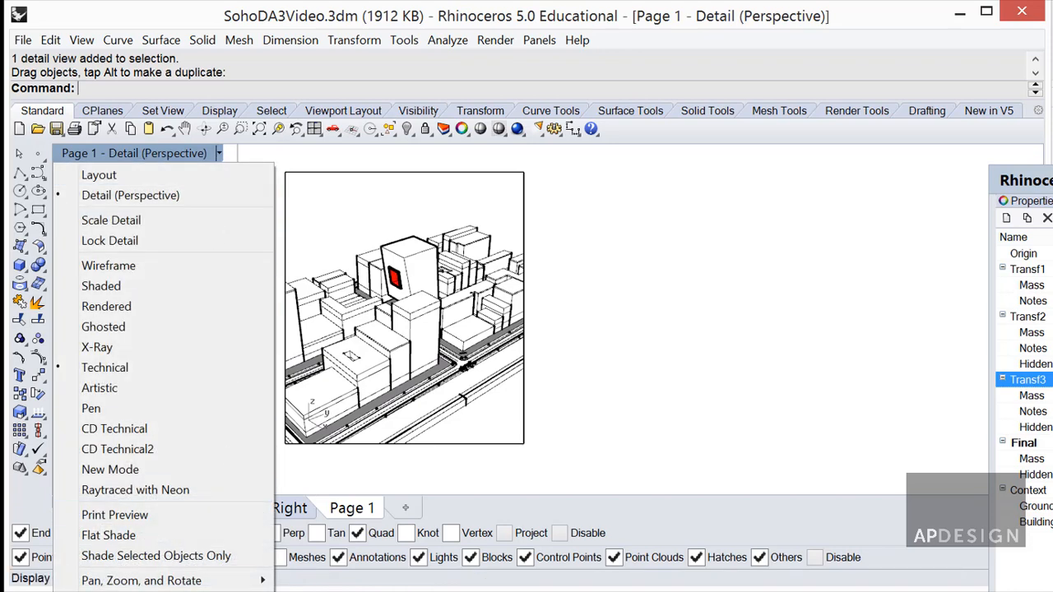
pyautogui.click(142, 591)
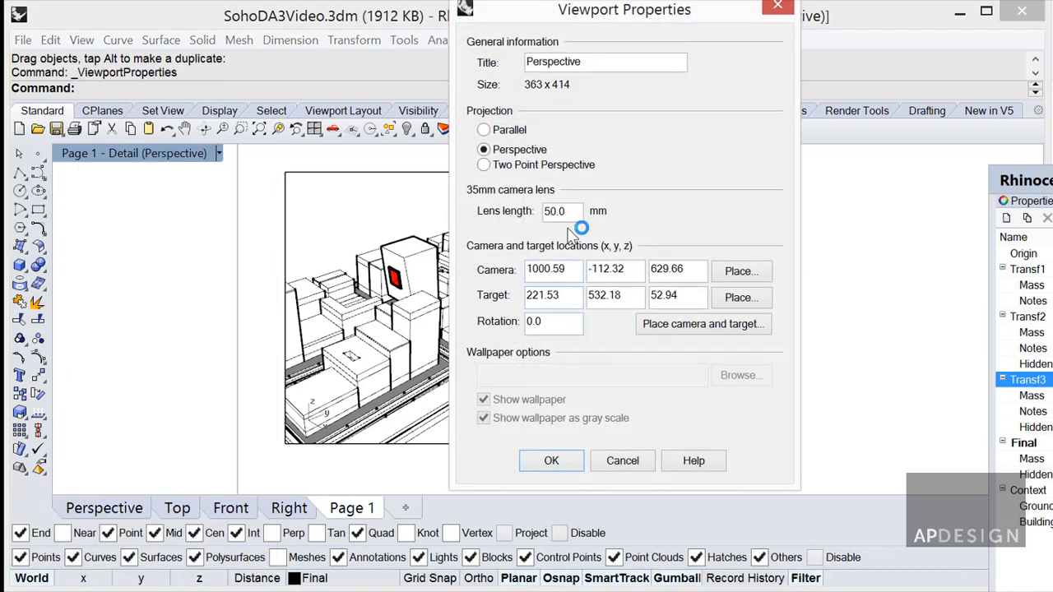
pyautogui.moveTo(573, 214); pyautogui.dragTo(523, 214)
pyautogui.write('10')
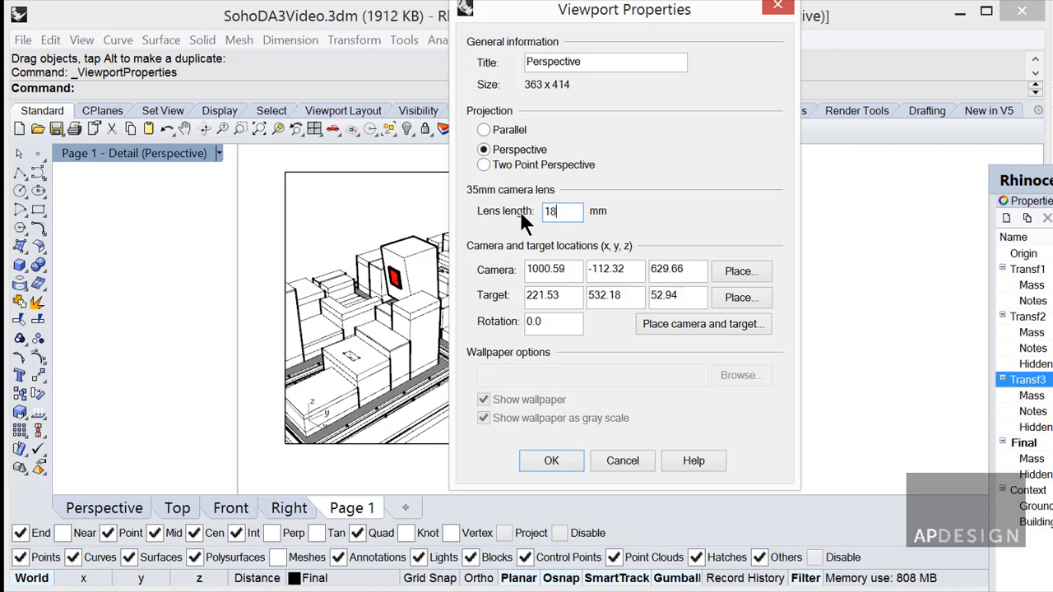
pyautogui.press('Return')
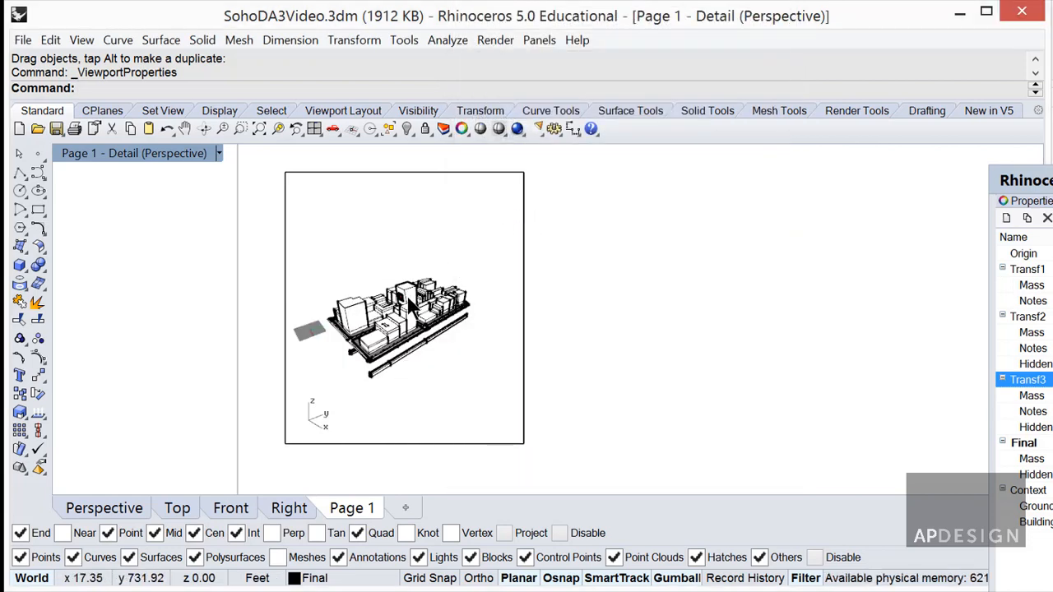
# Zoom and orbit the detail around the tower, then bring the floating panel into view.
pyautogui.scroll(6, 416, 304)
pyautogui.moveTo(415, 305); pyautogui.dragTo(429, 310, button='right')
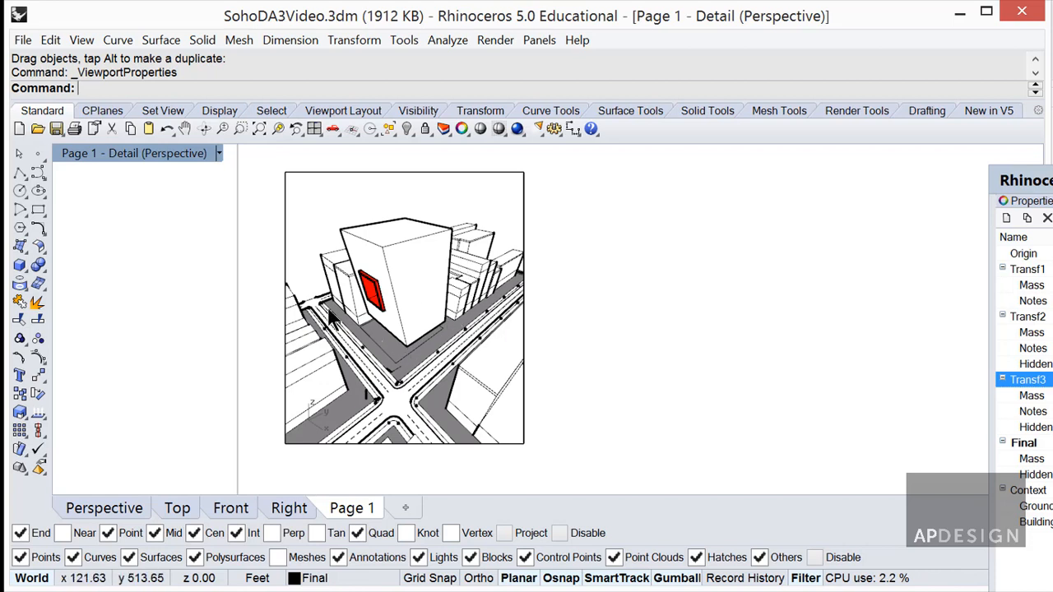
pyautogui.moveTo(421, 330); pyautogui.dragTo(436, 334, button='right')
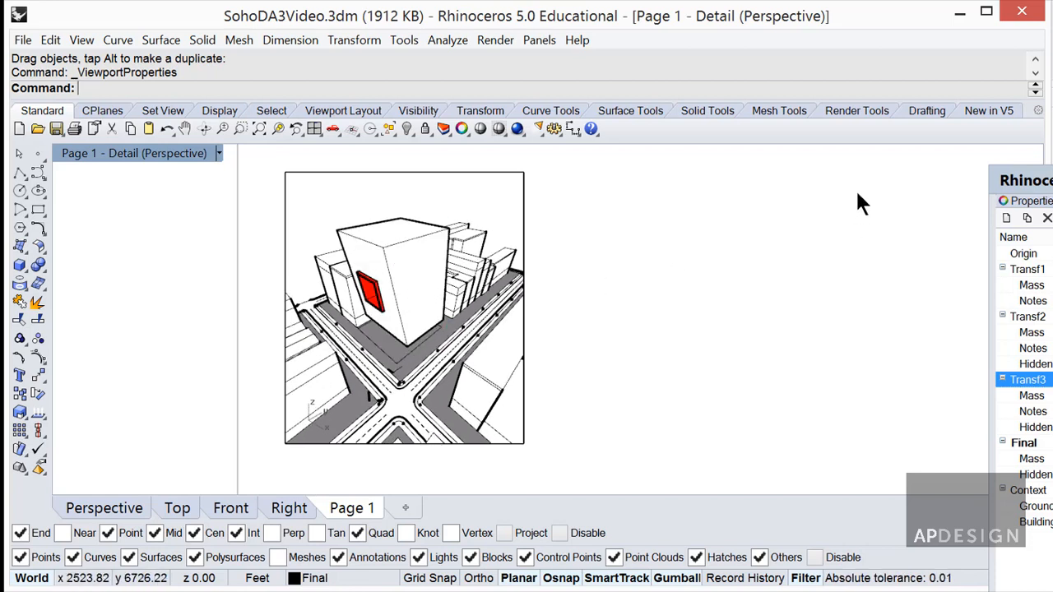
pyautogui.moveTo(1052, 176); pyautogui.dragTo(755, 103)
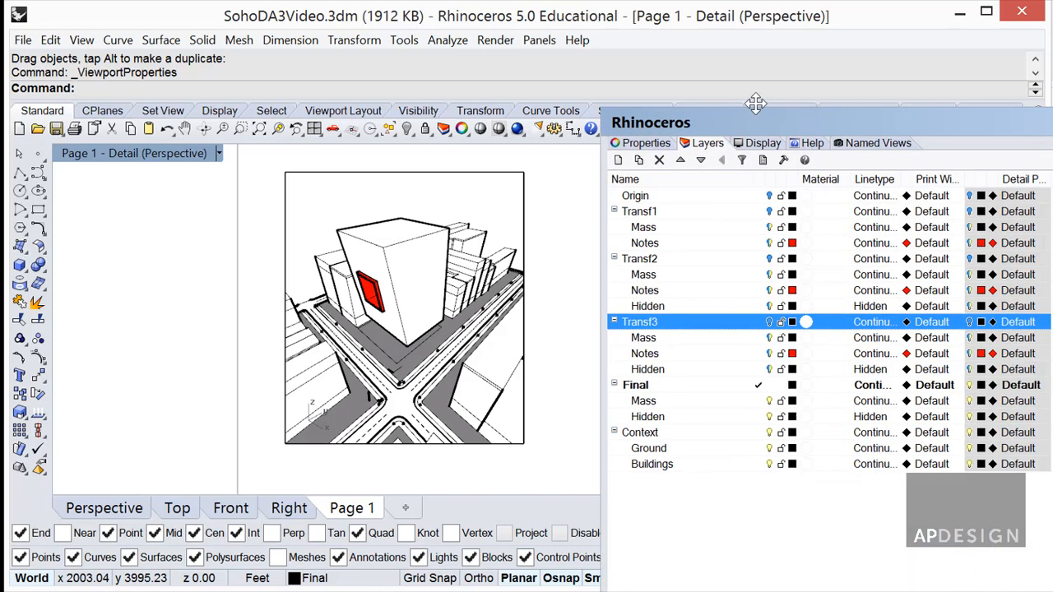
# Save the detail's current view as a named view called Diagram.
pyautogui.click(858, 131)
pyautogui.click(596, 146)
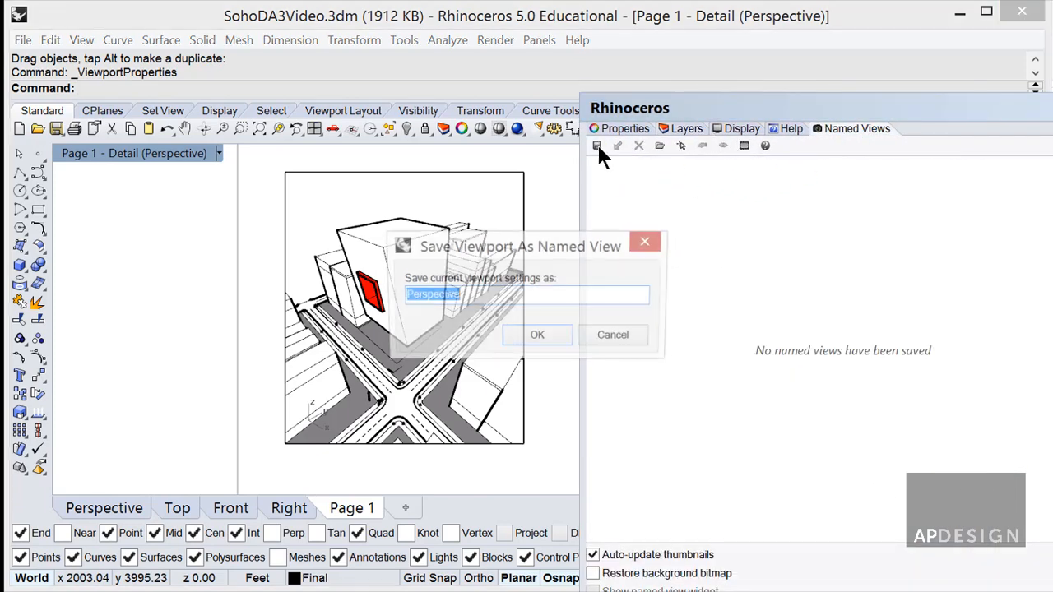
pyautogui.write('Diagram')
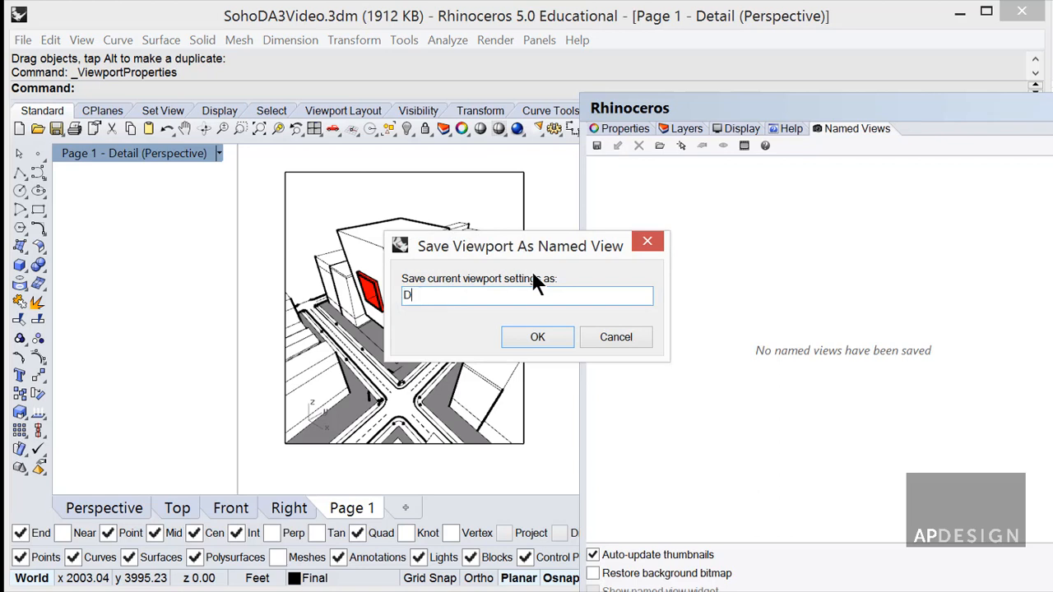
pyautogui.click(562, 336)
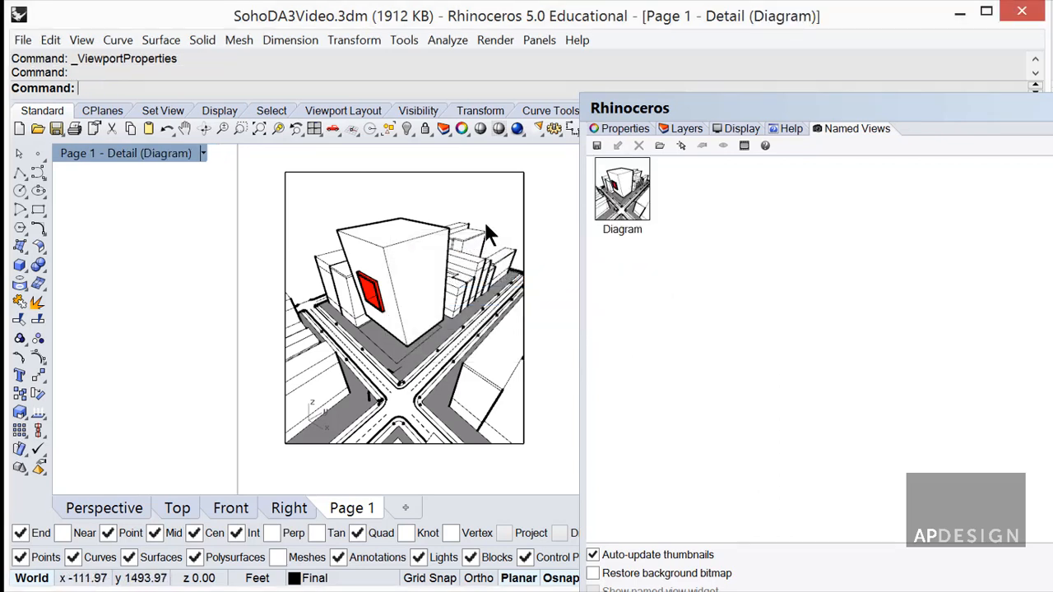
# Orbit the detail repeatedly and restore the Diagram named view each time.
pyautogui.moveTo(488, 232); pyautogui.dragTo(387, 271, button='right')
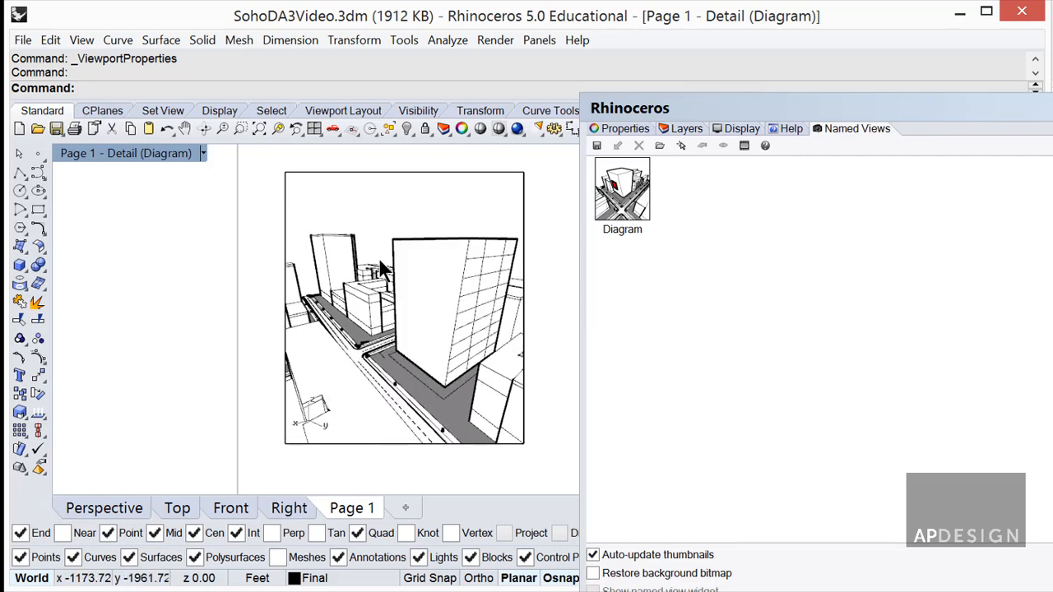
pyautogui.doubleClick(632, 201)
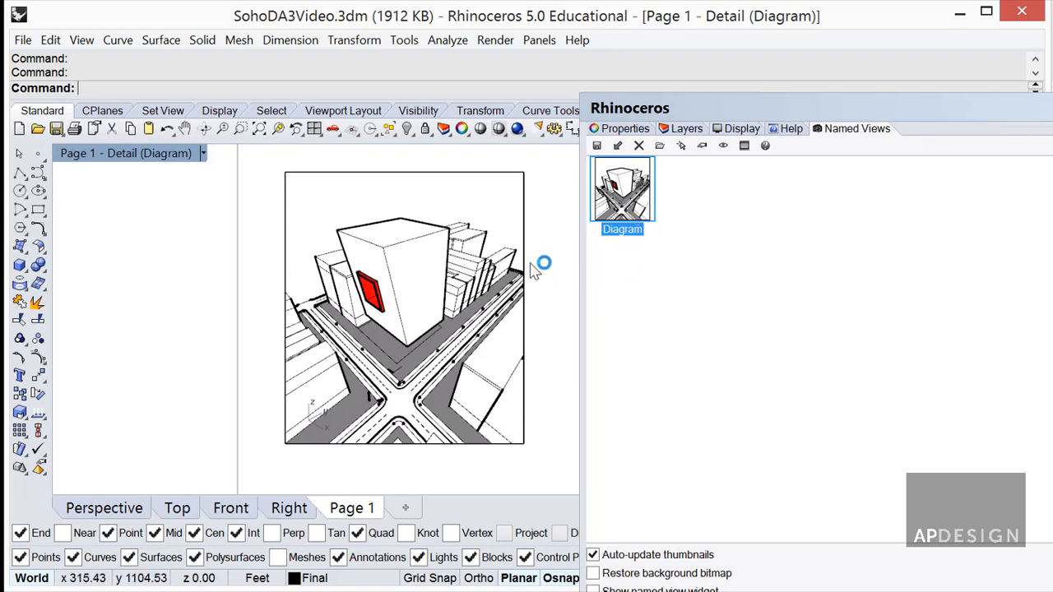
pyautogui.moveTo(487, 242); pyautogui.dragTo(291, 230, button='right')
pyautogui.doubleClick(641, 205)
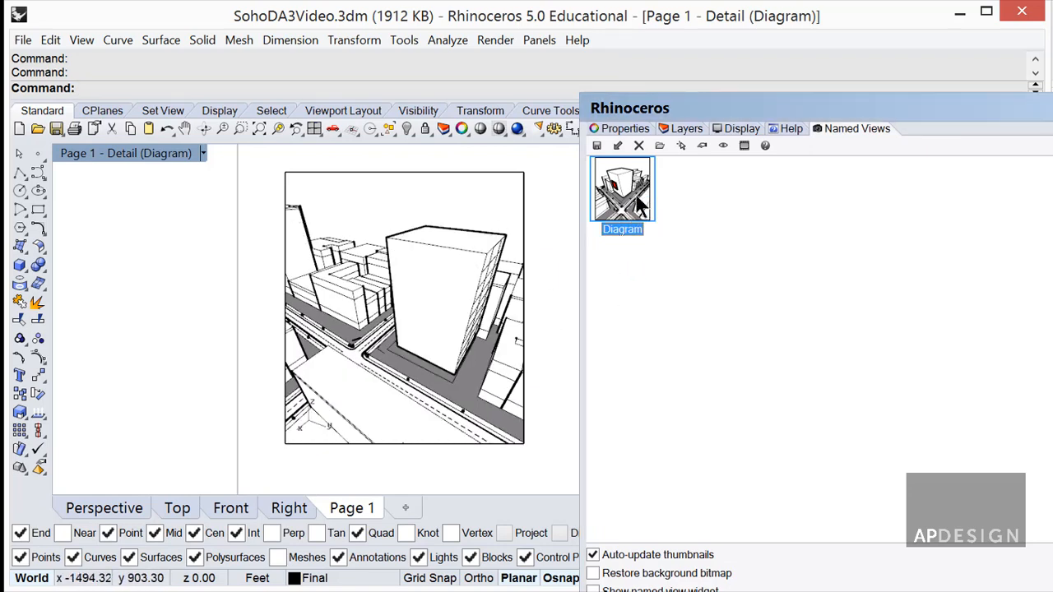
pyautogui.doubleClick(629, 208)
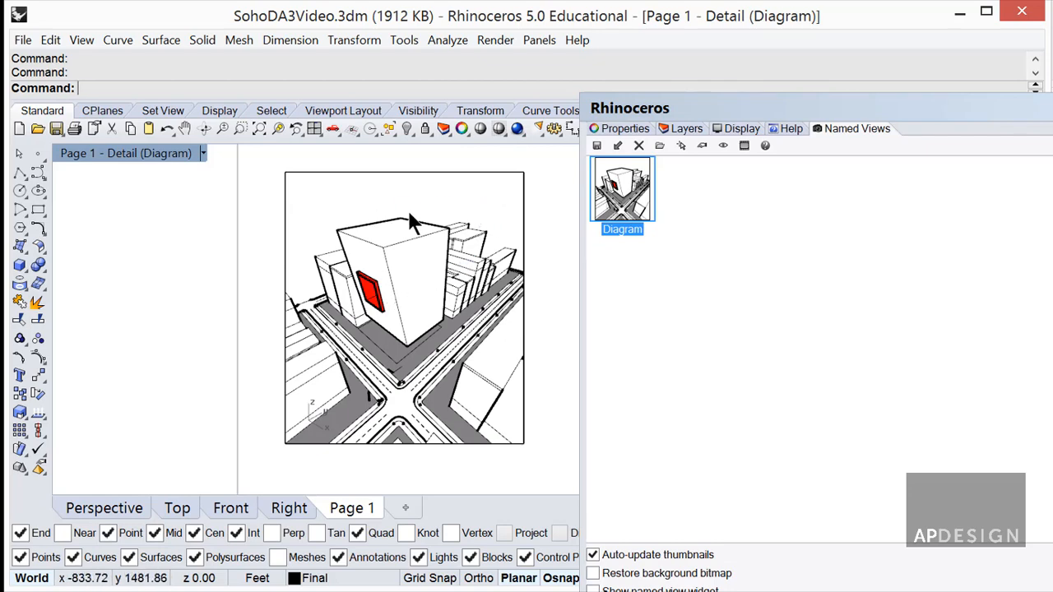
pyautogui.moveTo(409, 223)
pyautogui.mouseDown(button='right')
pyautogui.moveTo(418, 244)
pyautogui.moveTo(456, 240)
pyautogui.mouseUp(button='right')
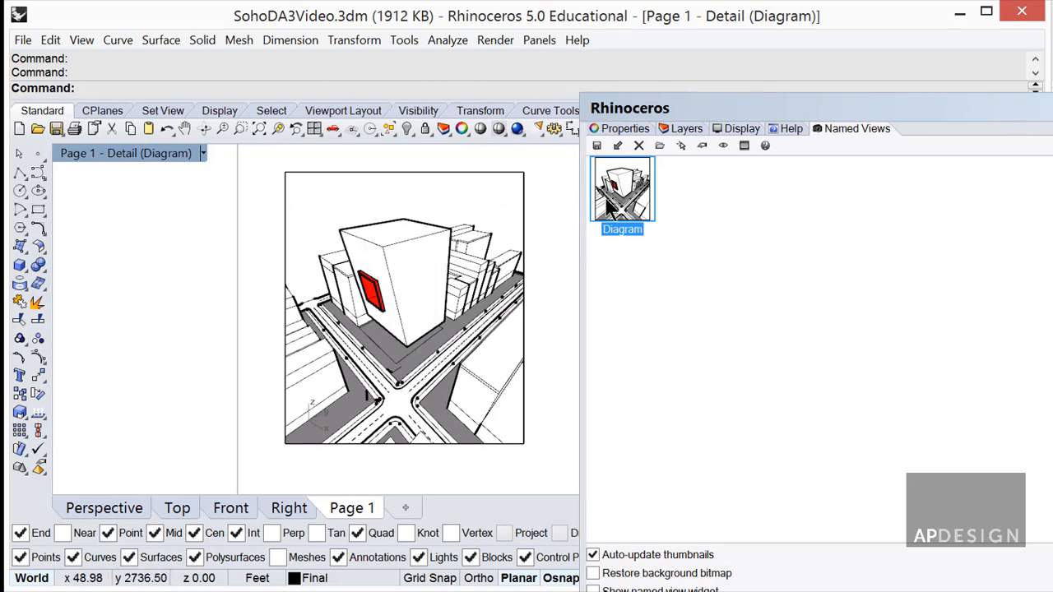
pyautogui.doubleClick(621, 201)
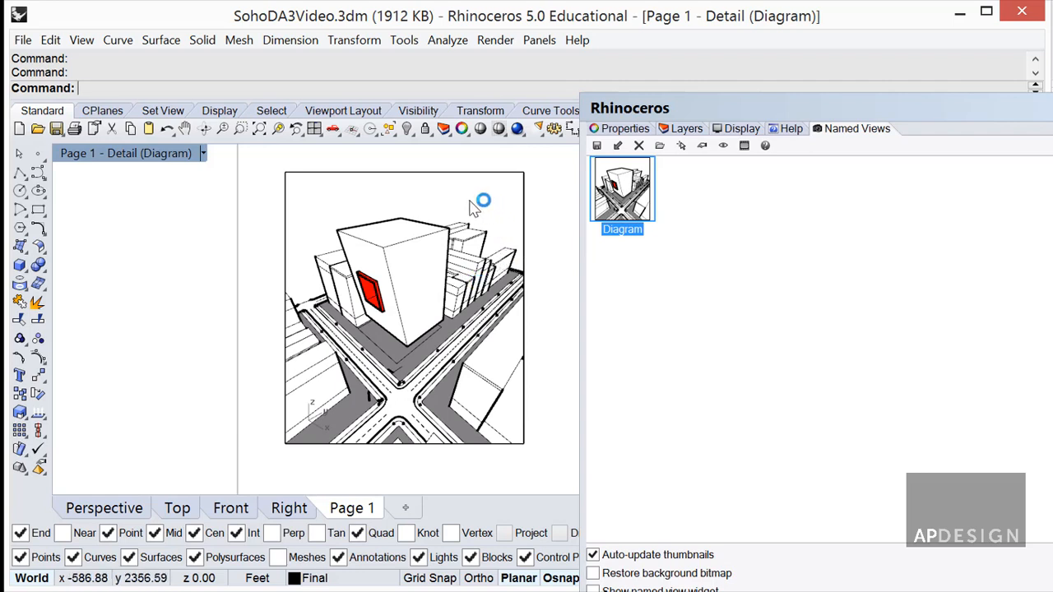
pyautogui.scroll(-20, 358, 433)
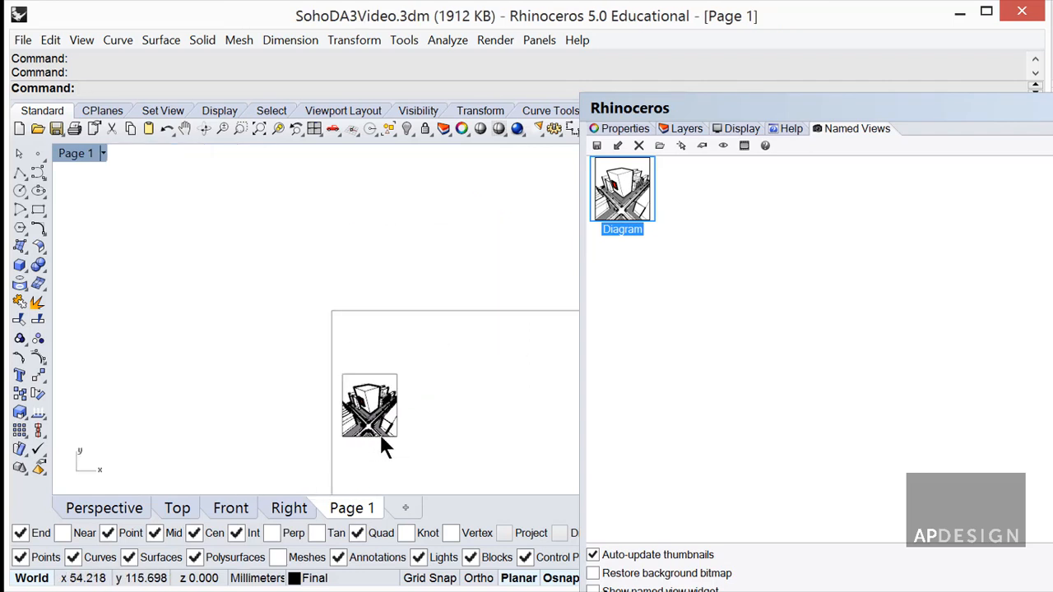
pyautogui.scroll(7, 406, 432)
pyautogui.moveTo(406, 432); pyautogui.dragTo(330, 319, button='right')
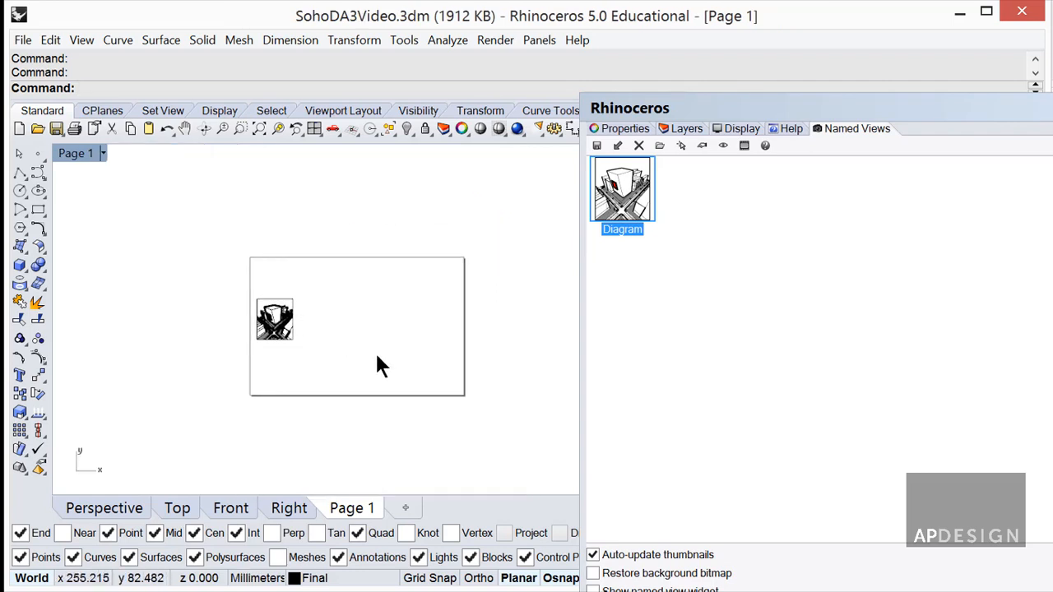
pyautogui.write('Insert')
pyautogui.press('Return')
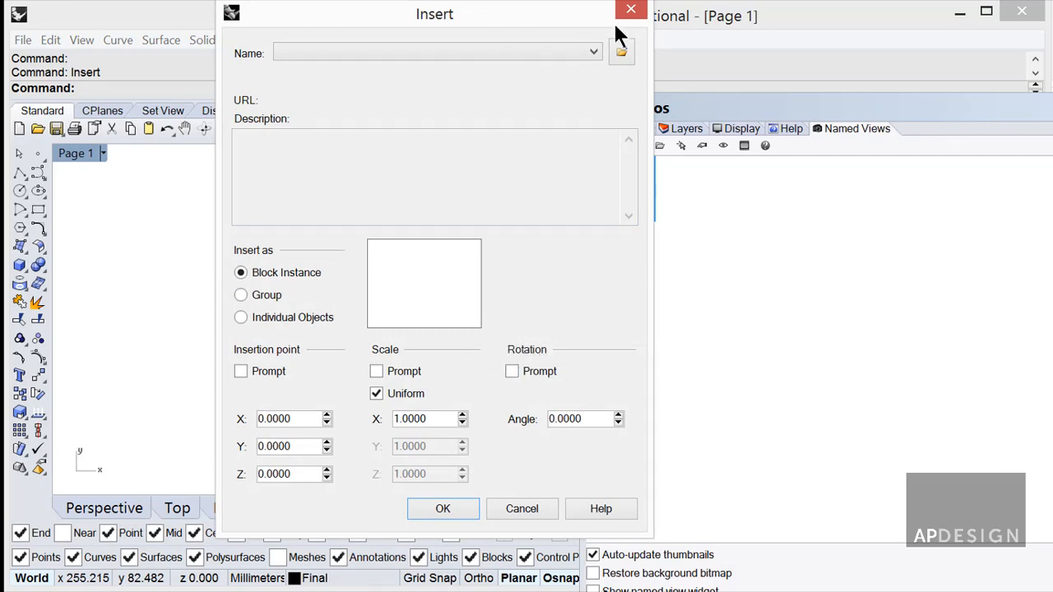
pyautogui.click(621, 51)
pyautogui.click(458, 189)
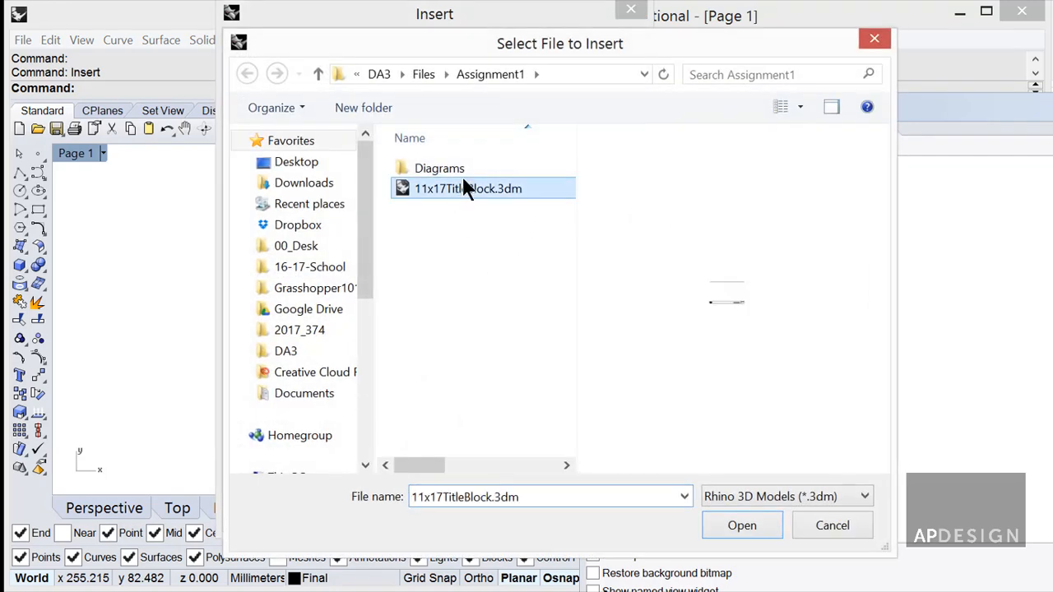
pyautogui.click(762, 525)
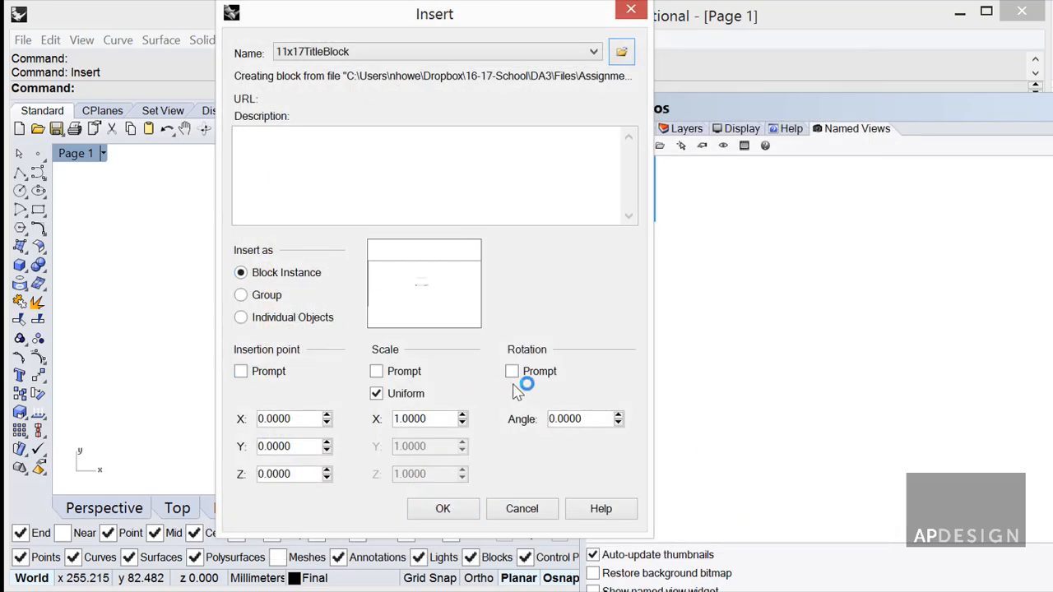
pyautogui.click(457, 509)
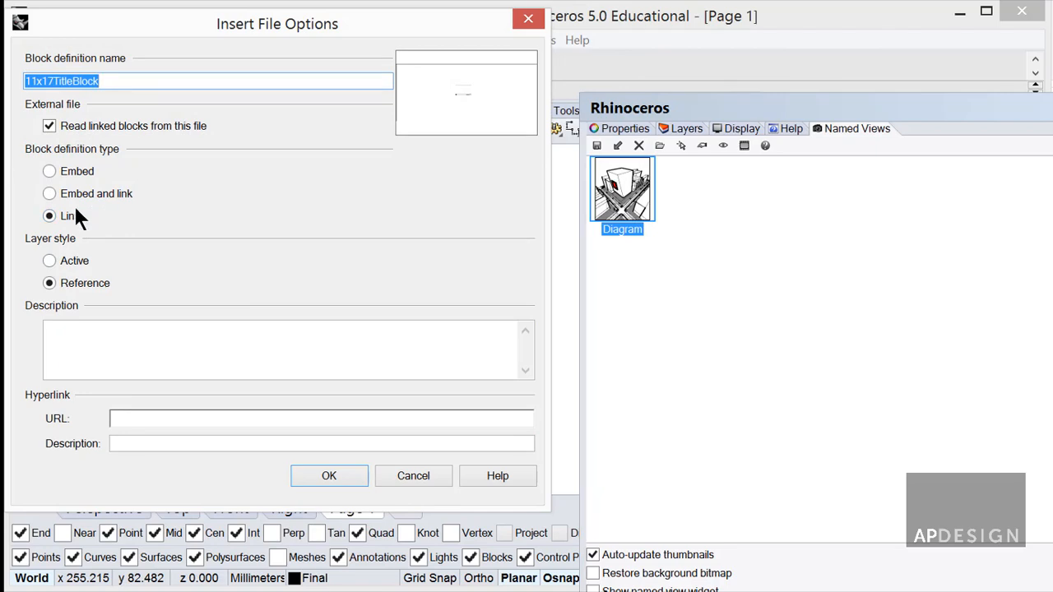
pyautogui.click(327, 477)
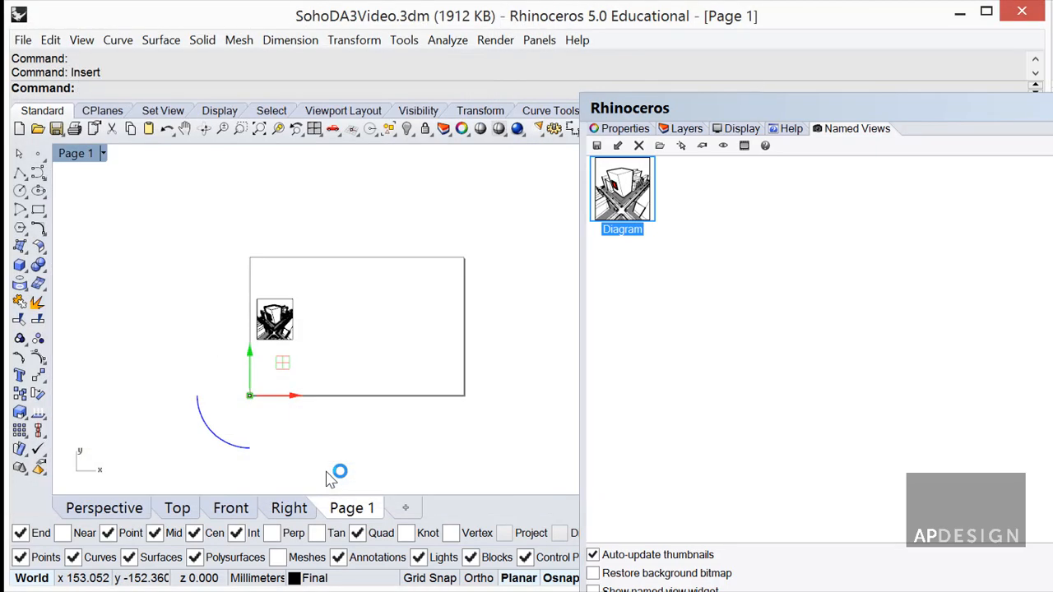
pyautogui.scroll(10, 244, 411)
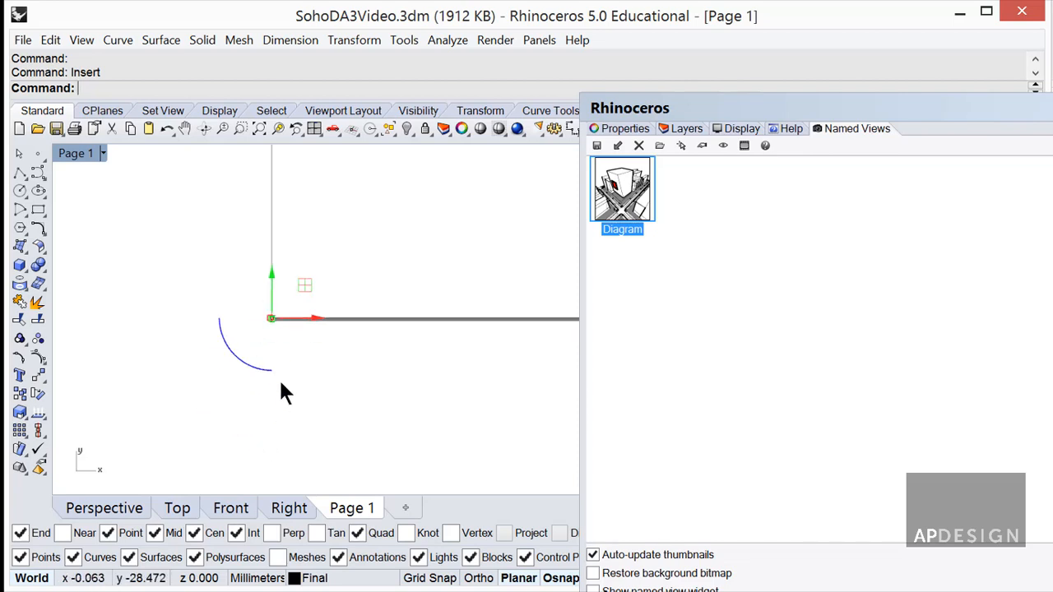
pyautogui.scroll(6, 280, 379)
pyautogui.scroll(-6, 277, 307)
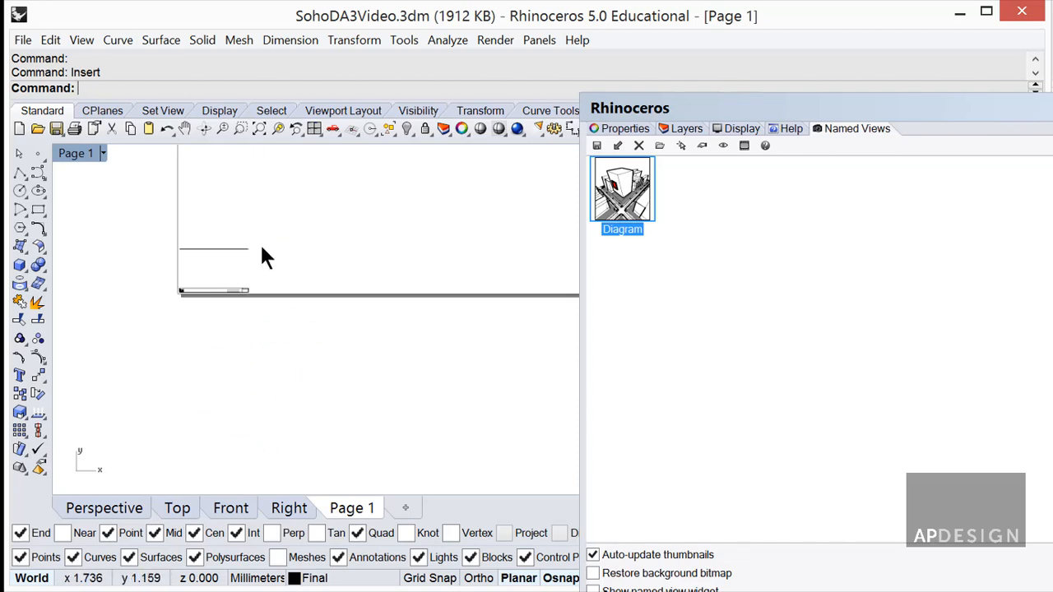
pyautogui.scroll(-20, 255, 272)
pyautogui.scroll(5, 255, 276)
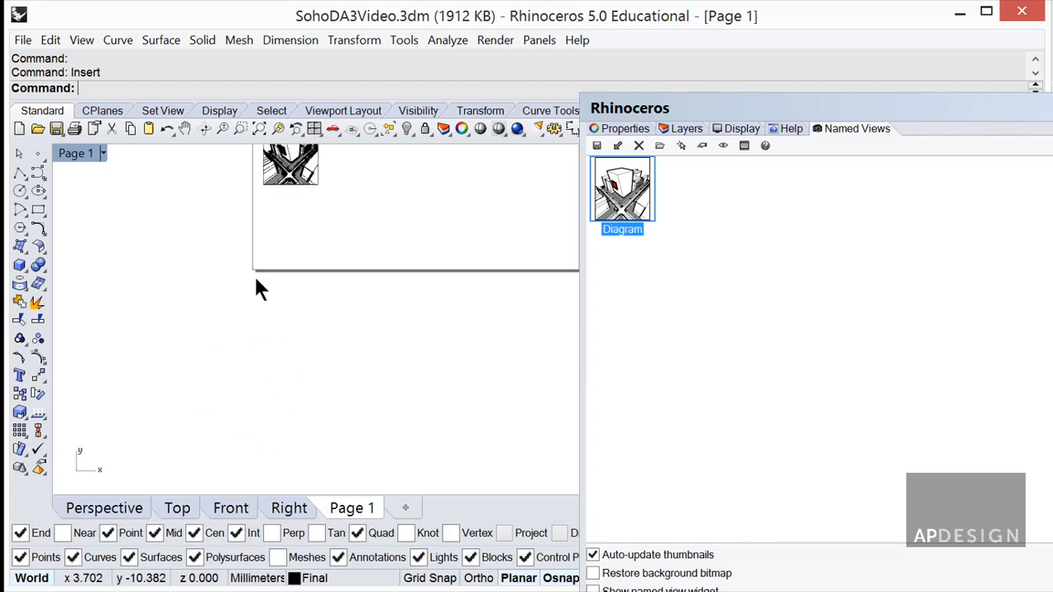
pyautogui.scroll(-4, 223, 288)
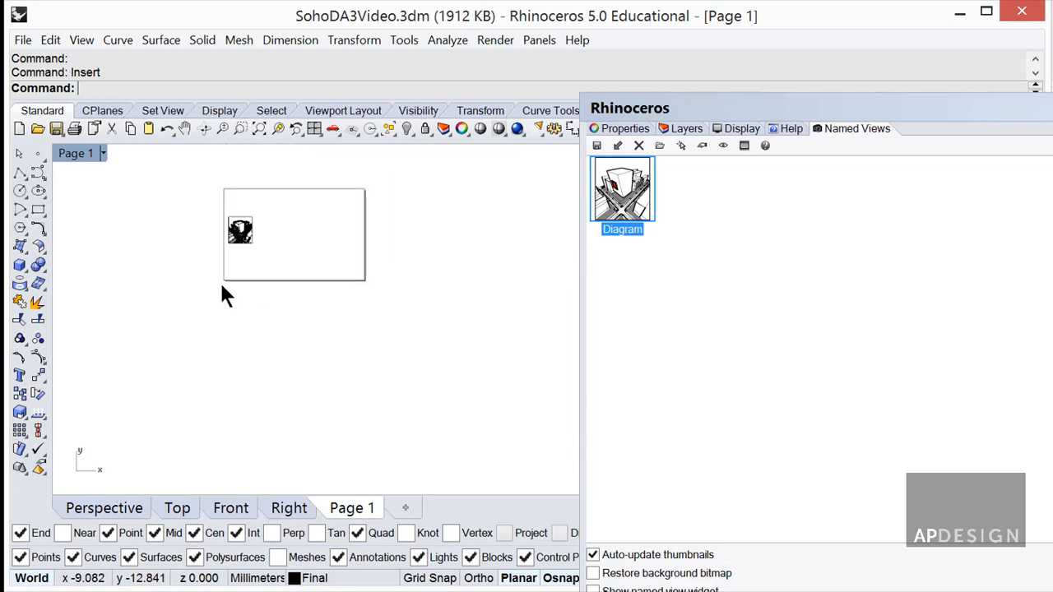
pyautogui.click(231, 281)
pyautogui.press('Delete')
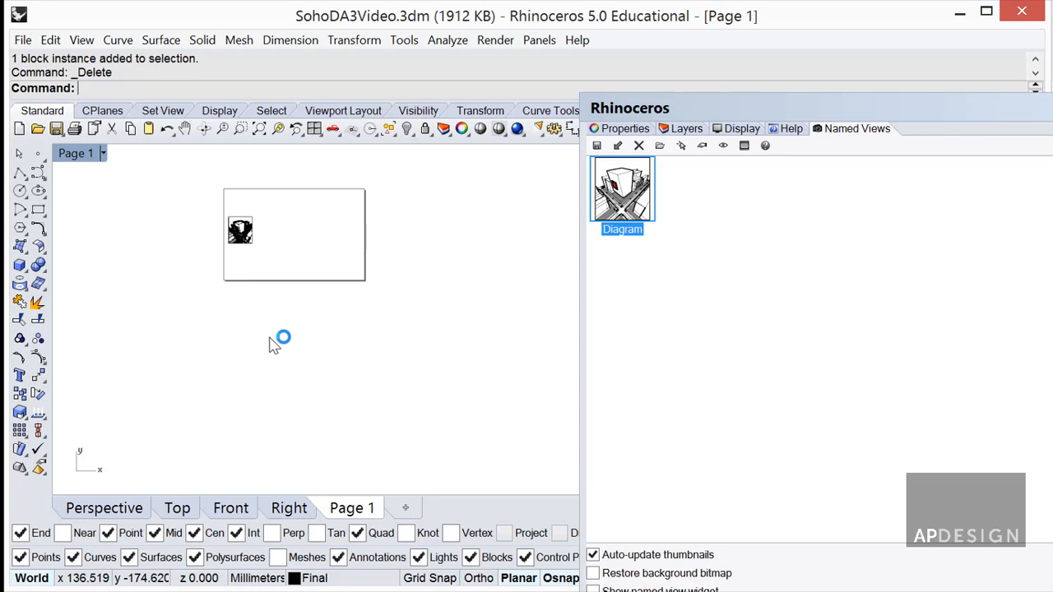
# In Options, change layout units from Millimeters to Inches and scale the layout geometry, then run Insert.
pyautogui.write('tion')
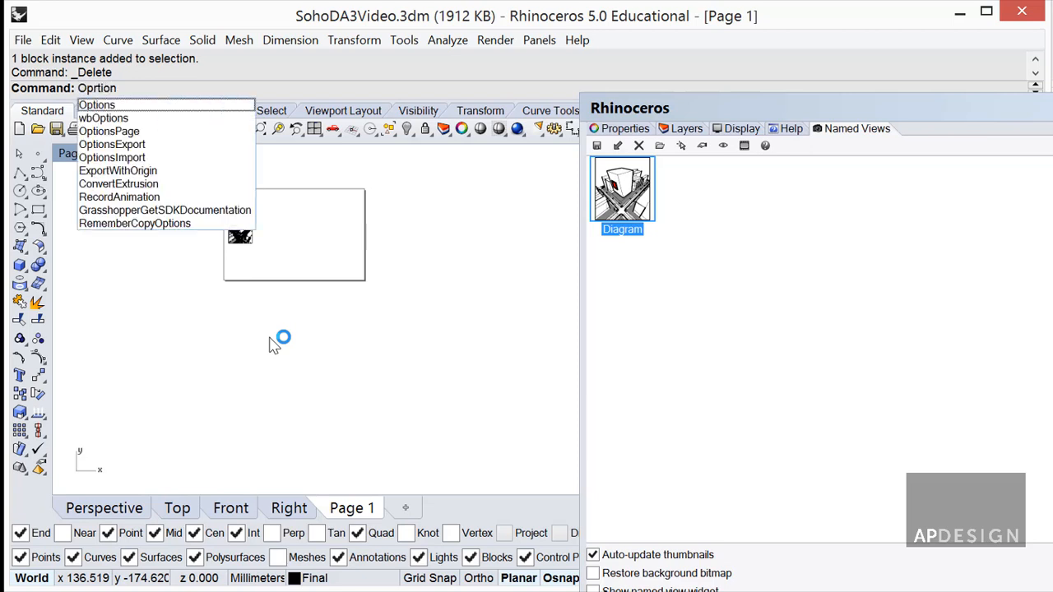
pyautogui.press('BackSpace')
pyautogui.press('BackSpace')
pyautogui.press('BackSpace')
pyautogui.press('BackSpace')
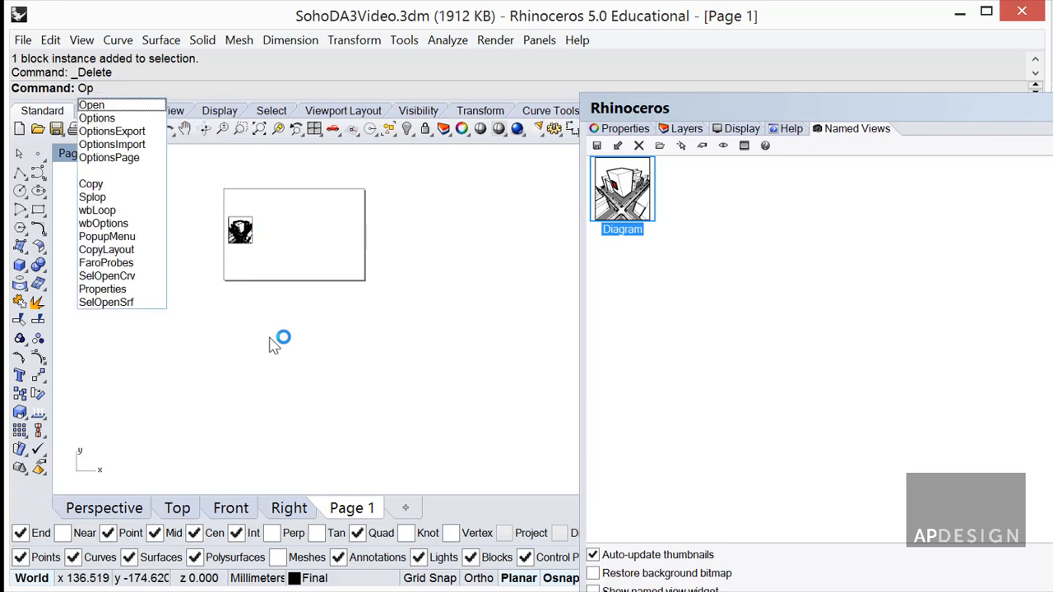
pyautogui.write('tions')
pyautogui.press('Return')
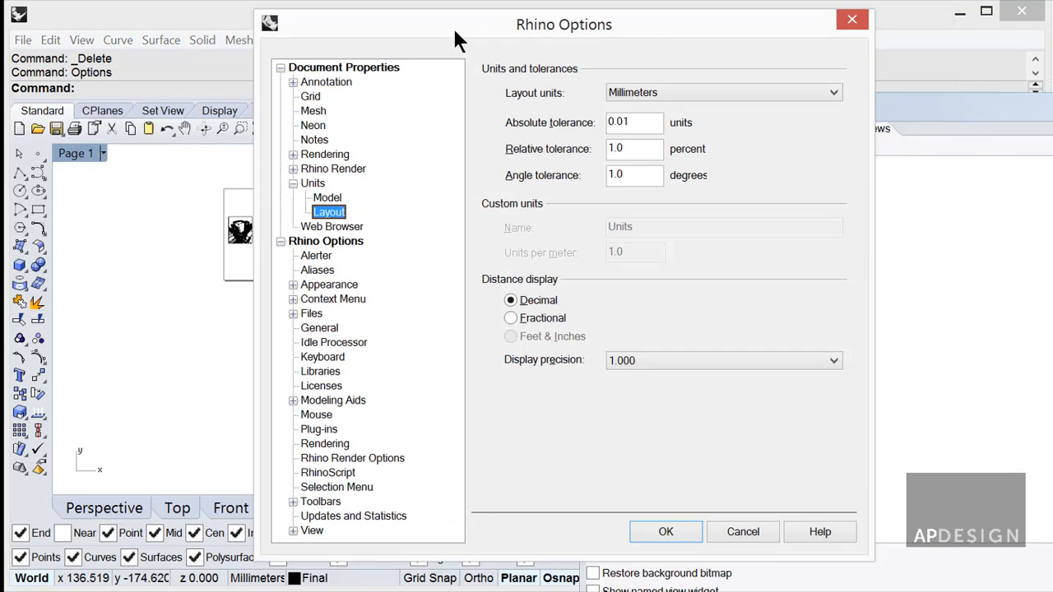
pyautogui.moveTo(452, 26); pyautogui.dragTo(100, 81)
pyautogui.click(494, 134)
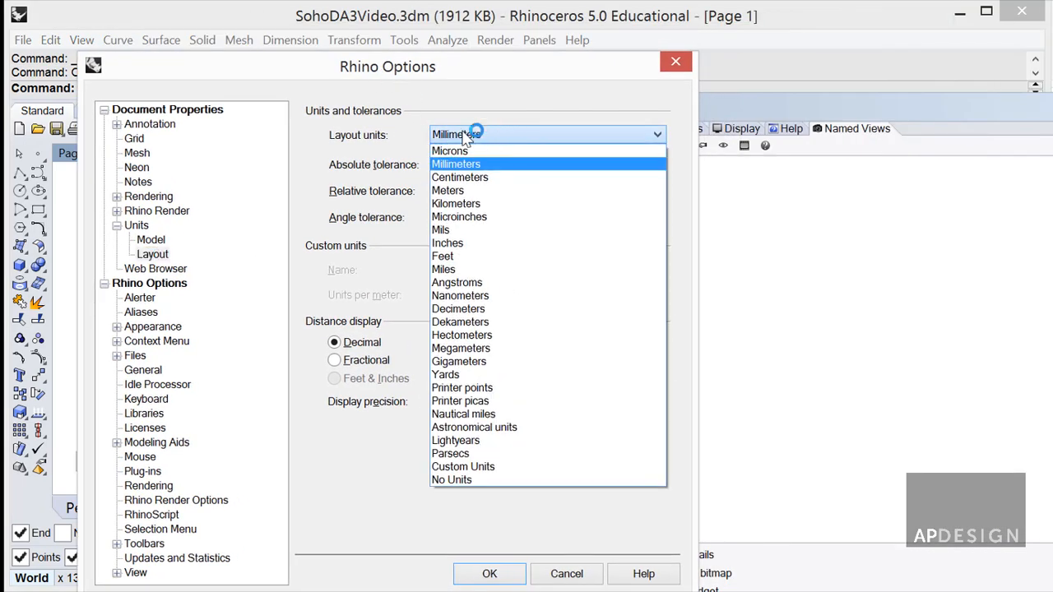
pyautogui.click(383, 132)
pyautogui.click(151, 240)
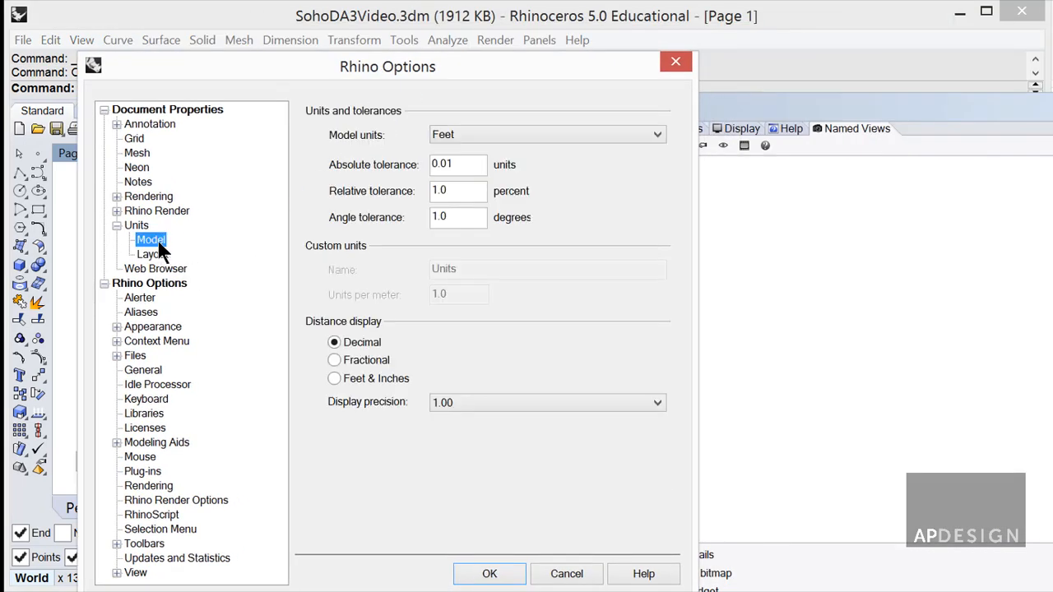
pyautogui.click(150, 253)
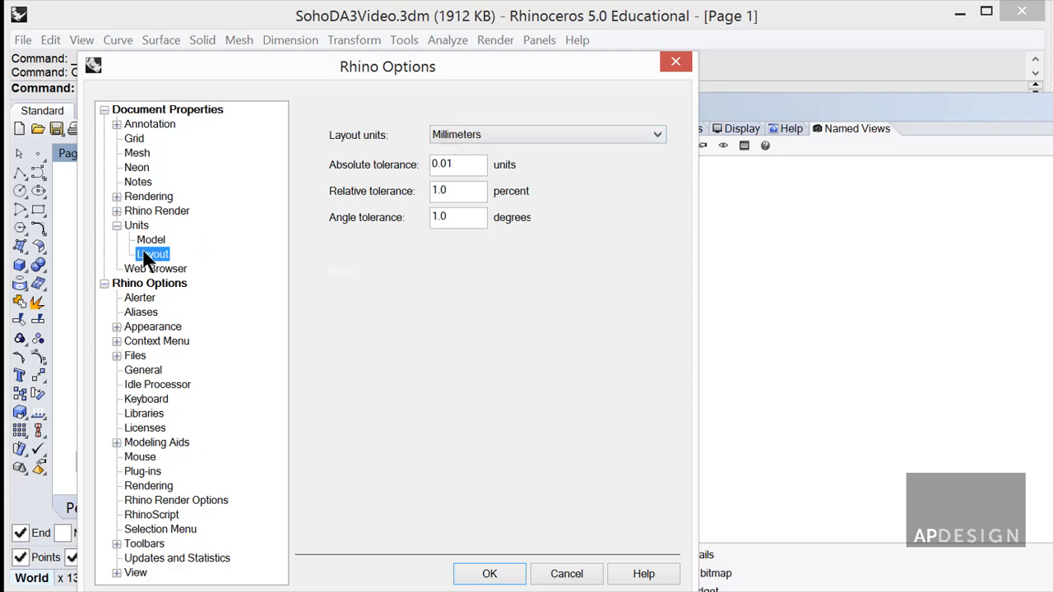
pyautogui.click(497, 136)
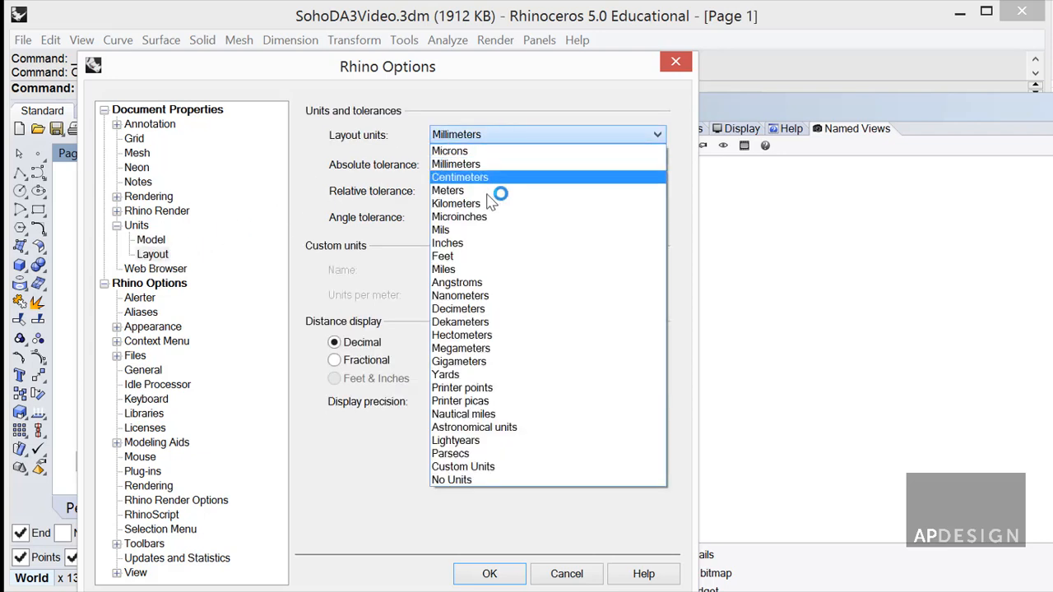
pyautogui.click(482, 243)
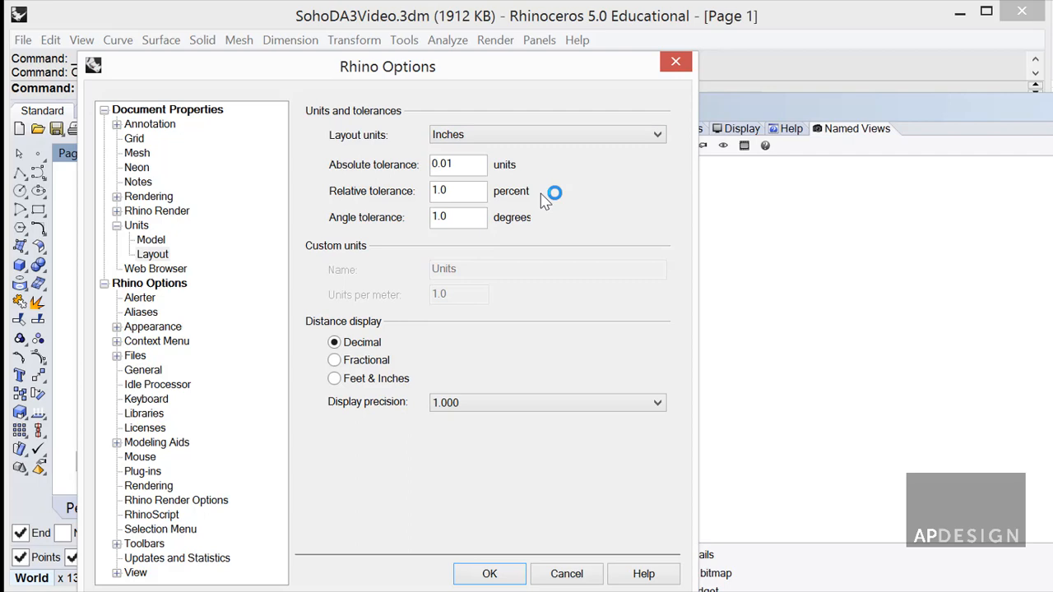
pyautogui.click(494, 571)
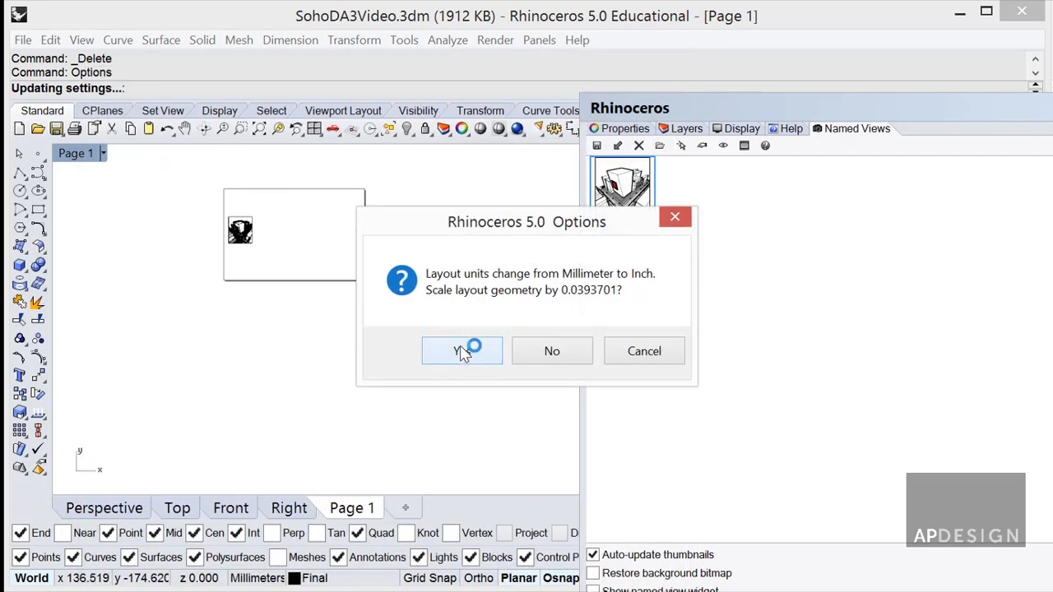
pyautogui.click(463, 352)
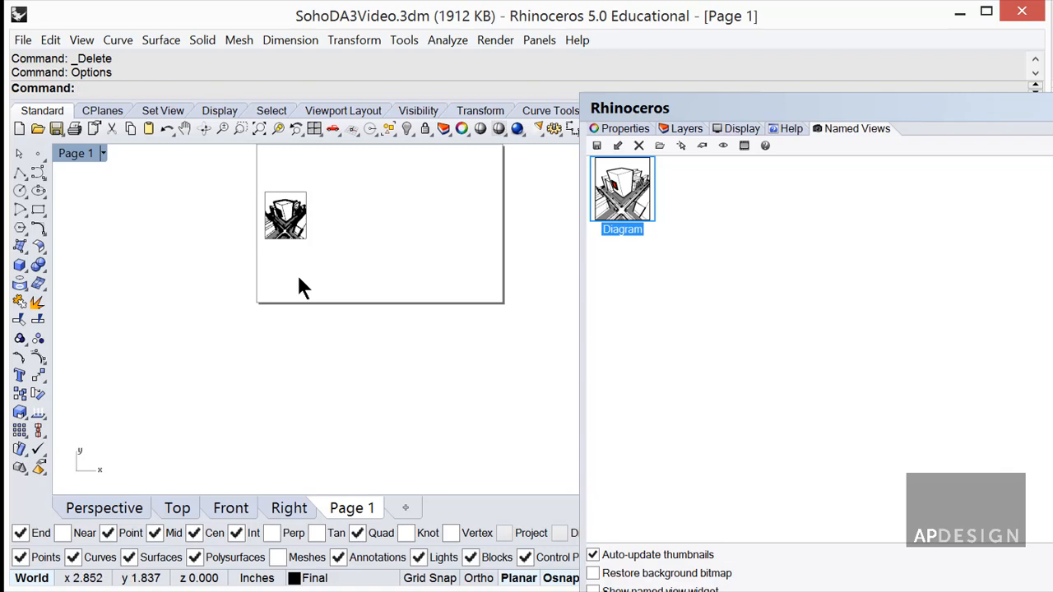
pyautogui.write('Insert')
pyautogui.press('Return')
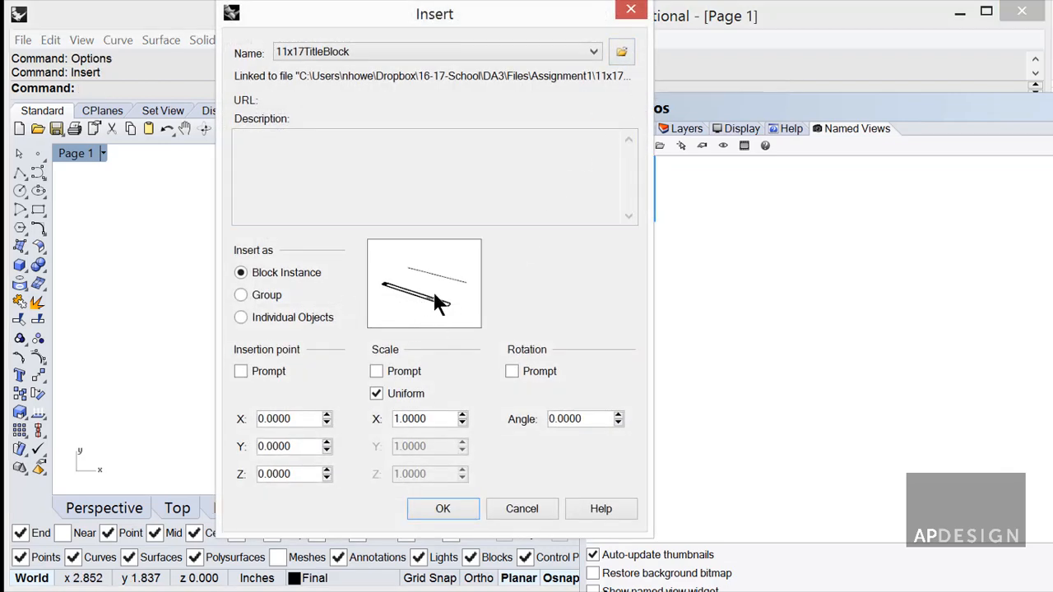
# Insert the 11x17TitleBlock, scale it by 12 from 0,0, then start the Distance command.
pyautogui.click(440, 508)
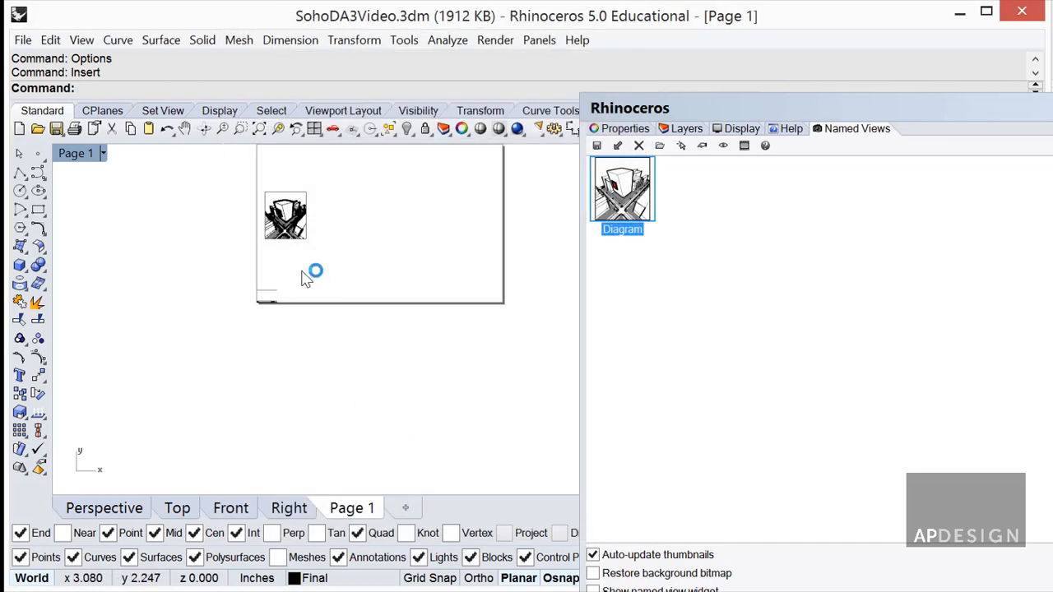
pyautogui.click(274, 302)
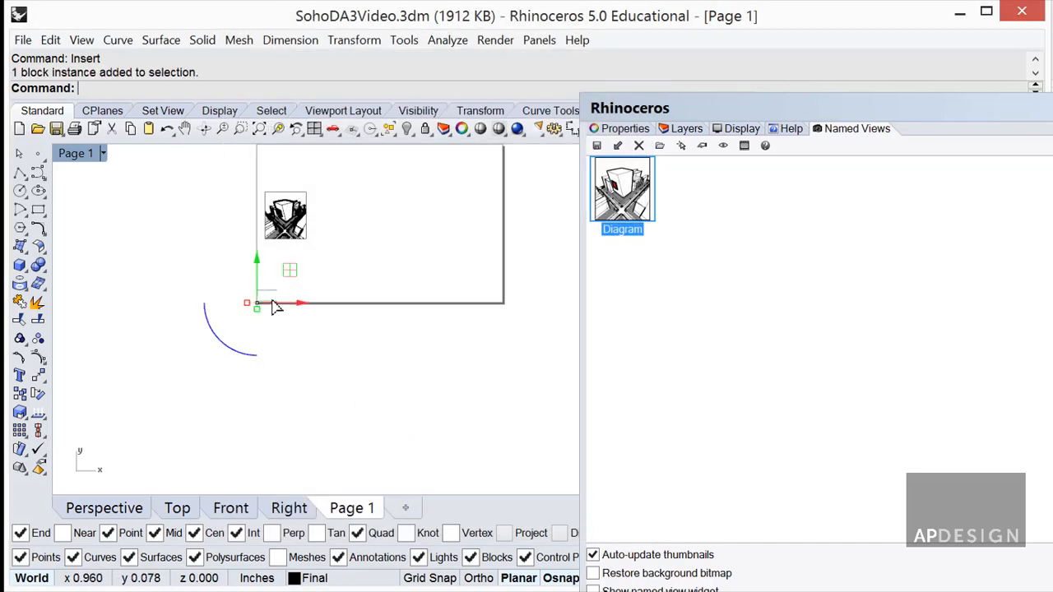
pyautogui.write('Sca')
pyautogui.press('Return')
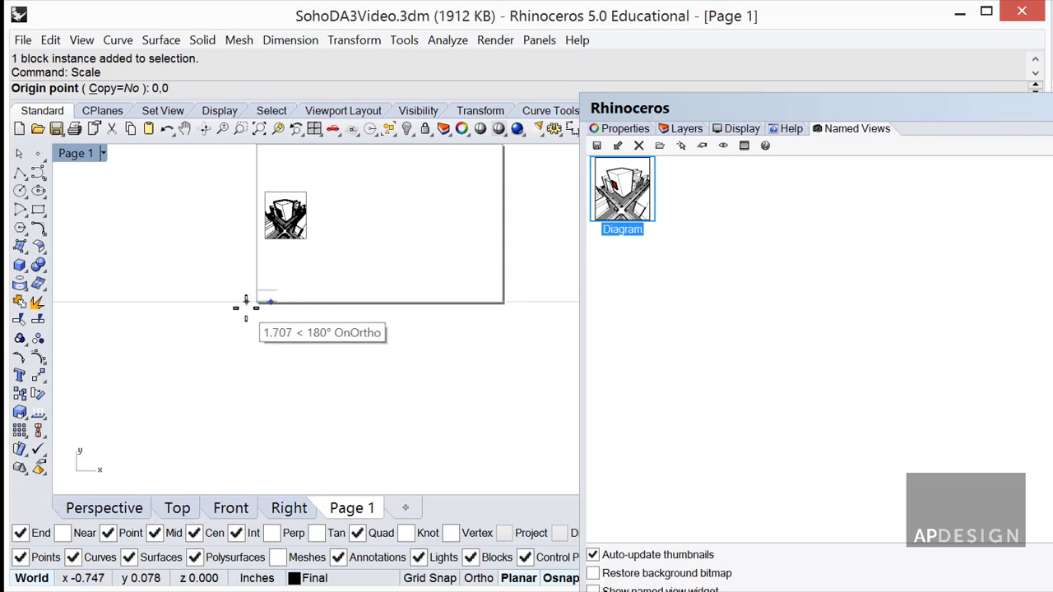
pyautogui.press('Return')
pyautogui.write('12')
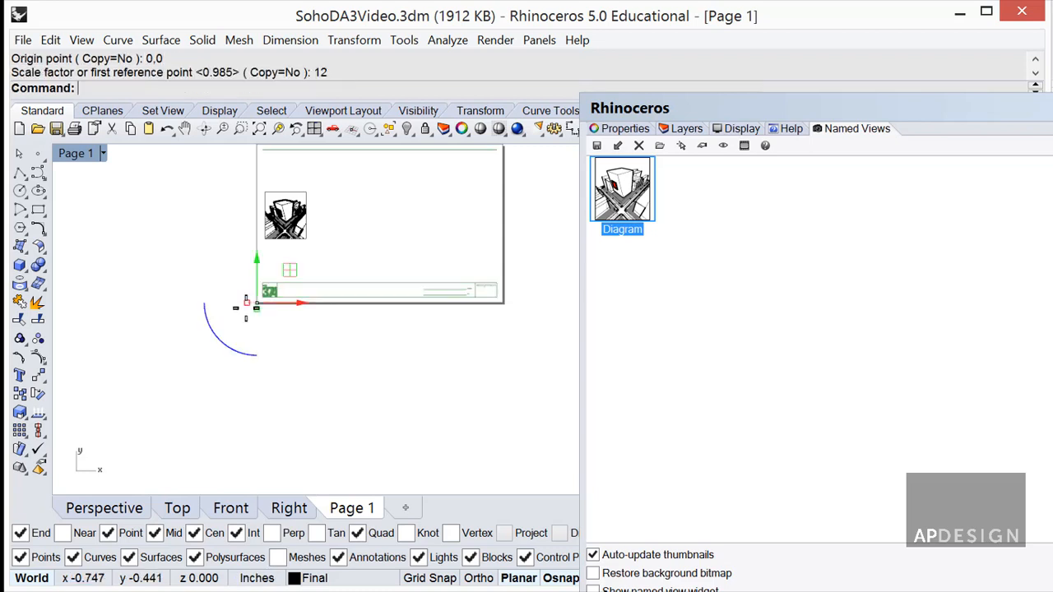
pyautogui.press('Return')
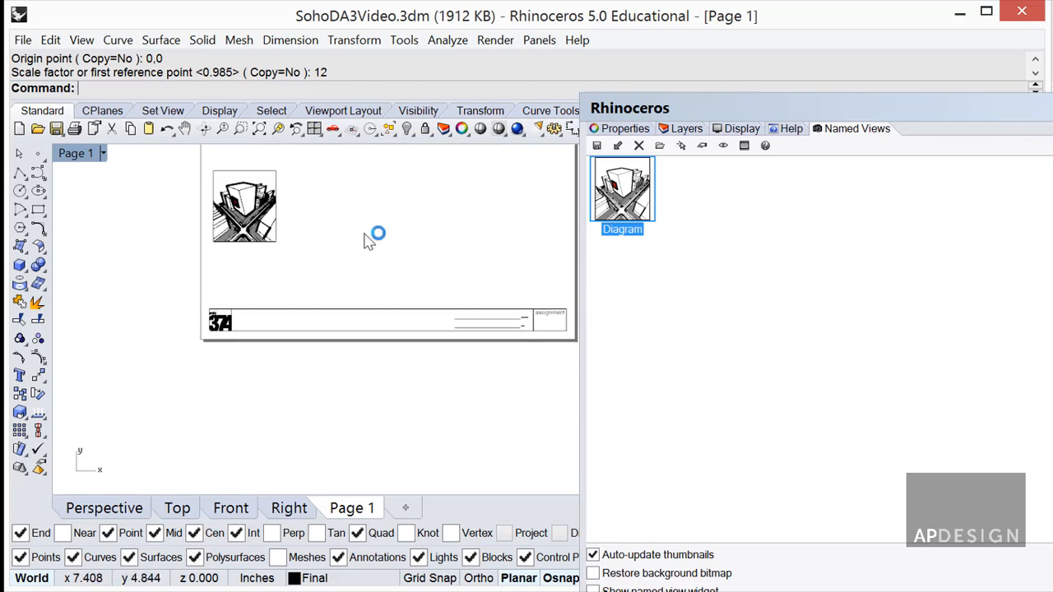
pyautogui.moveTo(367, 239); pyautogui.dragTo(338, 296, button='right')
pyautogui.scroll(-2, 338, 295)
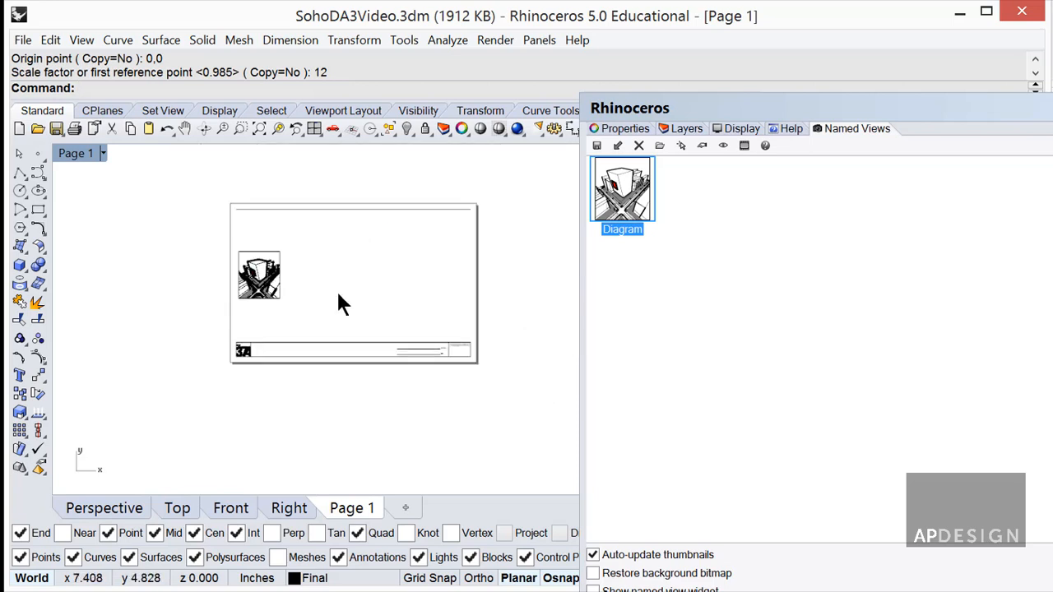
pyautogui.write('Distance')
pyautogui.press('Return')
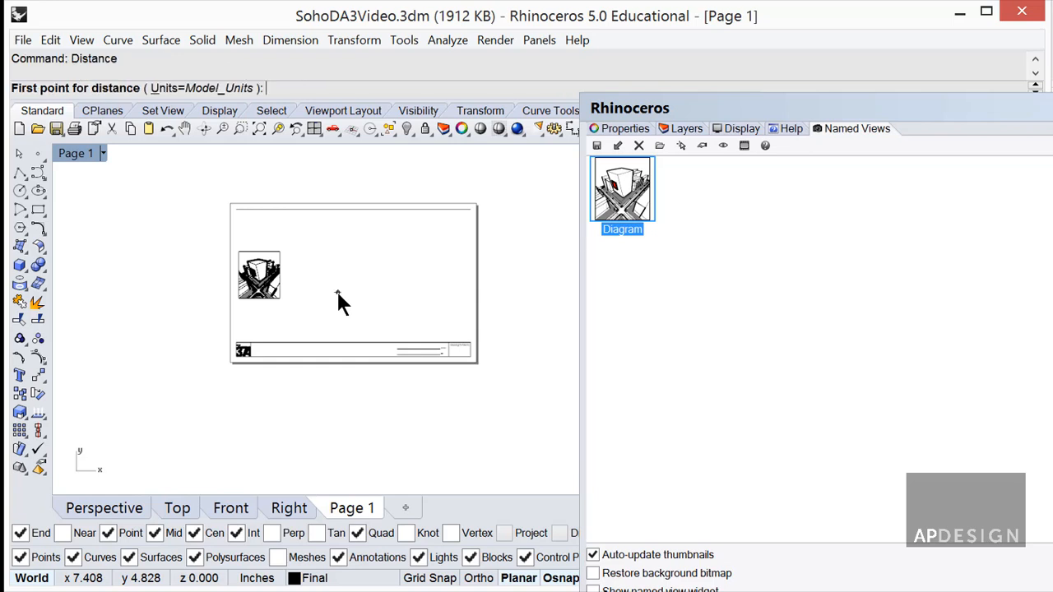
# Measure the page's bottom edge corner to corner (17.008 inches) and move the Named Views panel off the layout.
pyautogui.click(231, 361)
pyautogui.click(476, 363)
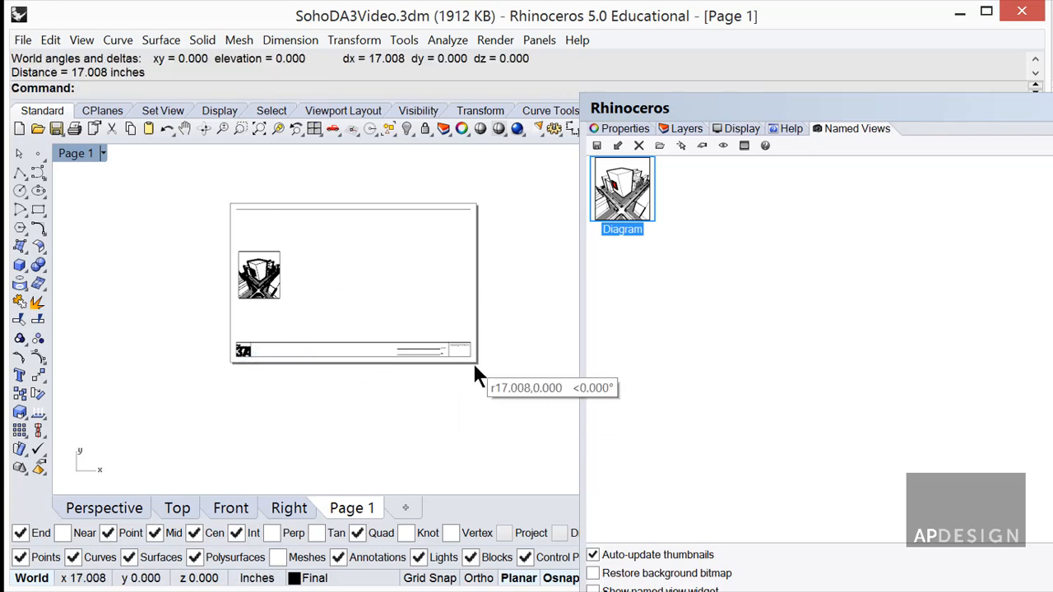
pyautogui.scroll(5, 413, 379)
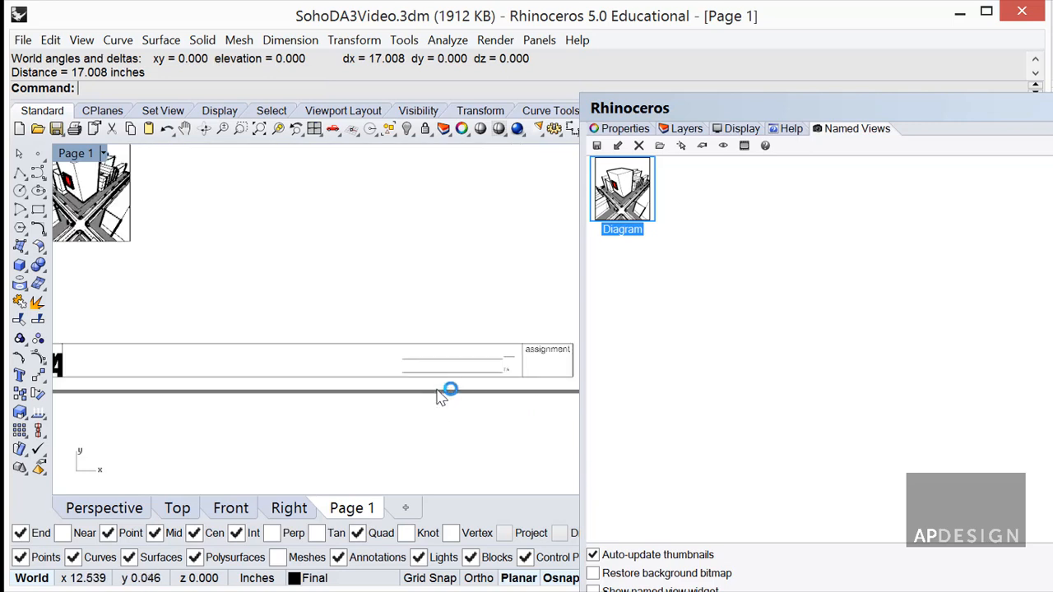
pyautogui.scroll(6, 445, 384)
pyautogui.scroll(-10, 444, 381)
pyautogui.scroll(8, 312, 375)
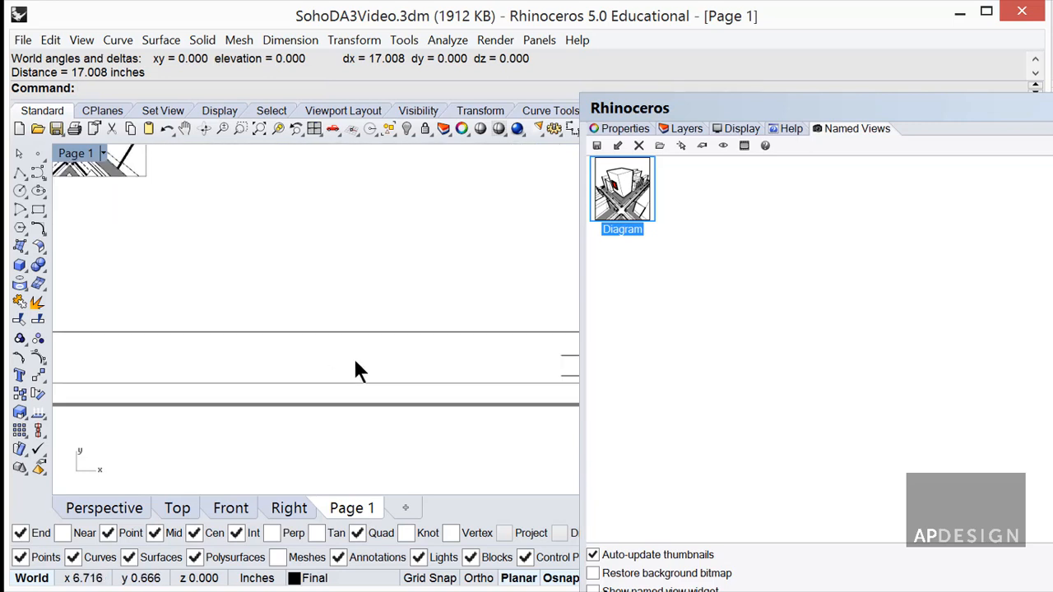
pyautogui.scroll(-4, 403, 371)
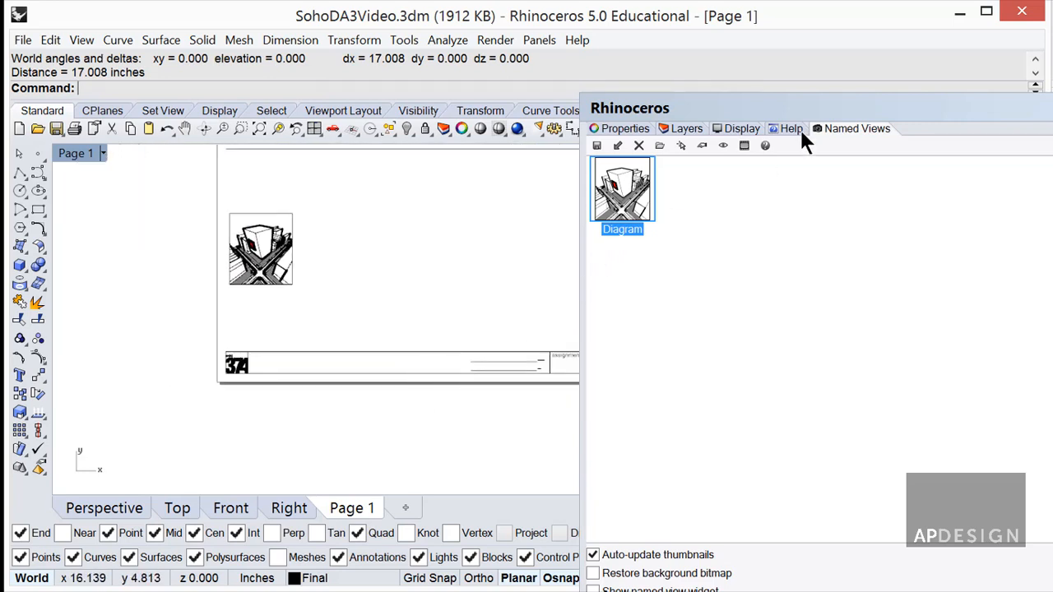
pyautogui.moveTo(871, 101); pyautogui.dragTo(1052, 146)
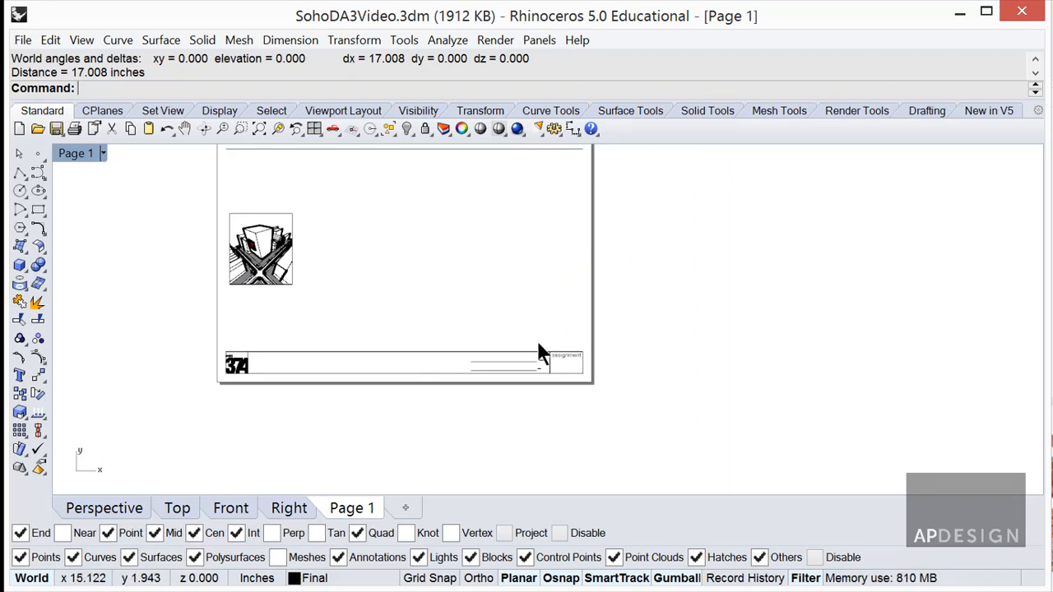
pyautogui.scroll(3, 369, 354)
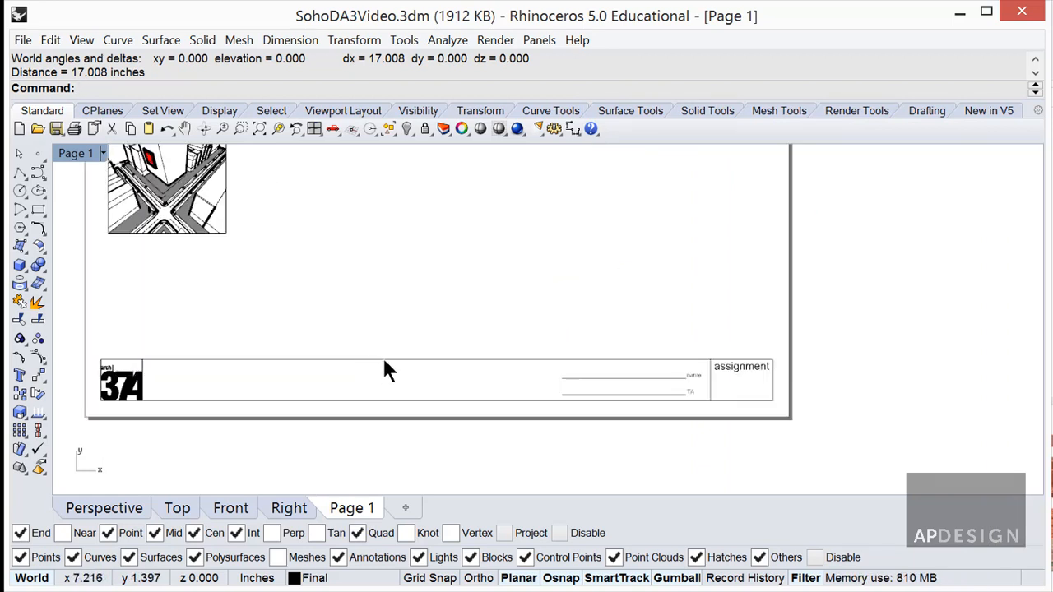
# Open the linked 11x17TitleBlock.3dm for editing, draw a small test rectangle beside the 374 logo, and save.
pyautogui.doubleClick(384, 361)
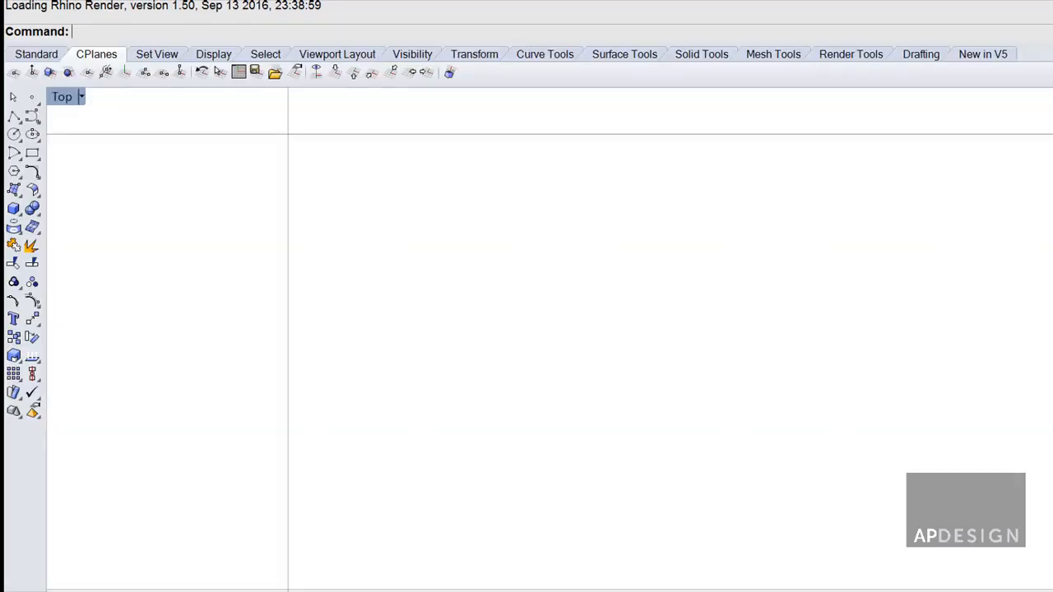
pyautogui.moveTo(1052, 0); pyautogui.dragTo(598, 15)
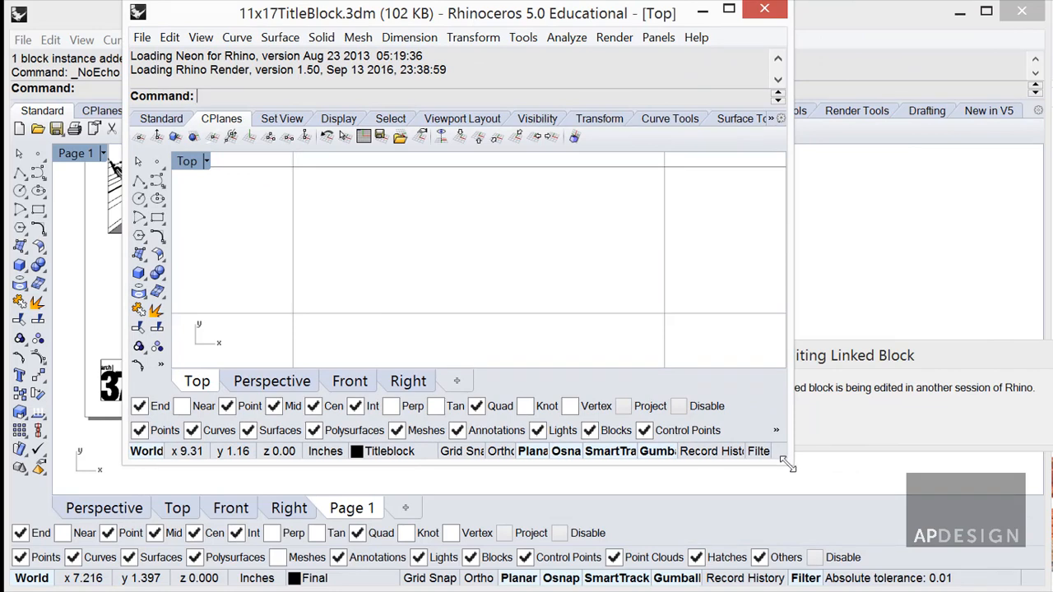
pyautogui.moveTo(790, 463); pyautogui.dragTo(1017, 525)
pyautogui.scroll(-3, 743, 351)
pyautogui.scroll(5, 700, 365)
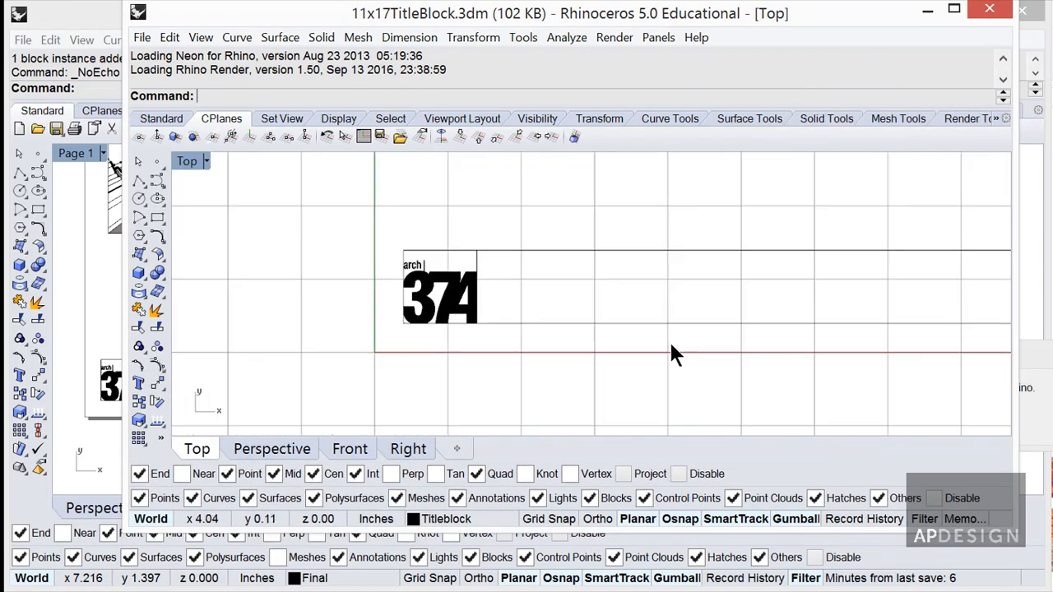
pyautogui.write('Rectangle')
pyautogui.press('Return')
pyautogui.click(580, 293)
pyautogui.click(655, 265)
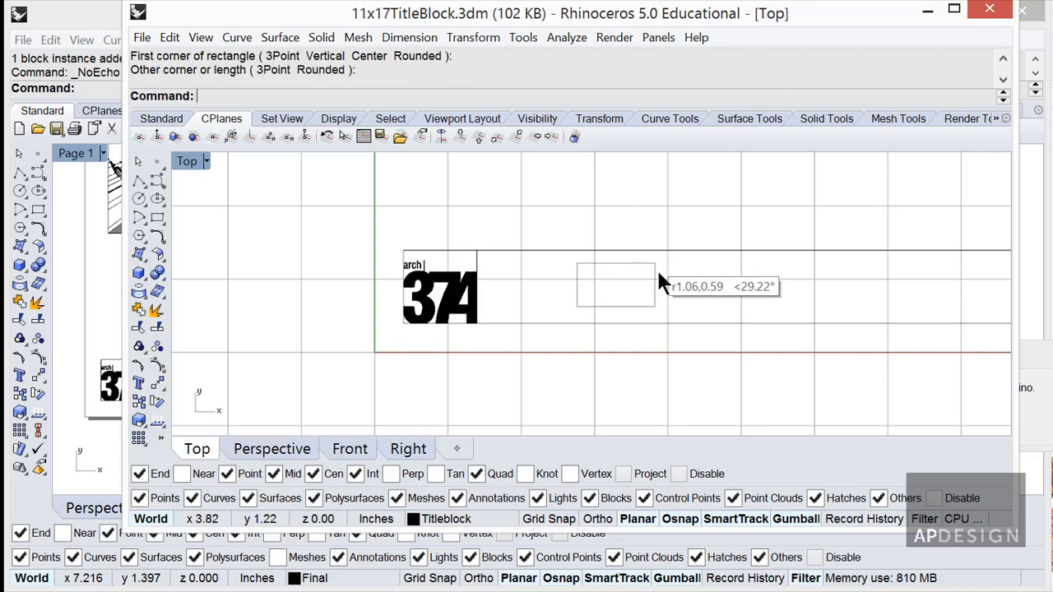
pyautogui.scroll(-3, 692, 301)
pyautogui.click(676, 303)
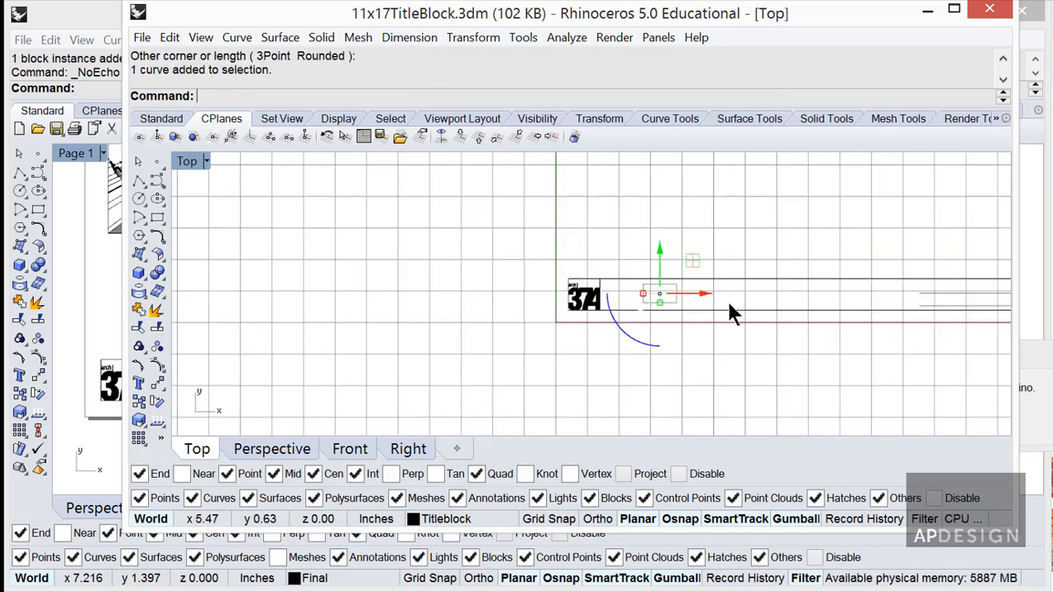
pyautogui.moveTo(717, 304); pyautogui.dragTo(586, 304, button='right')
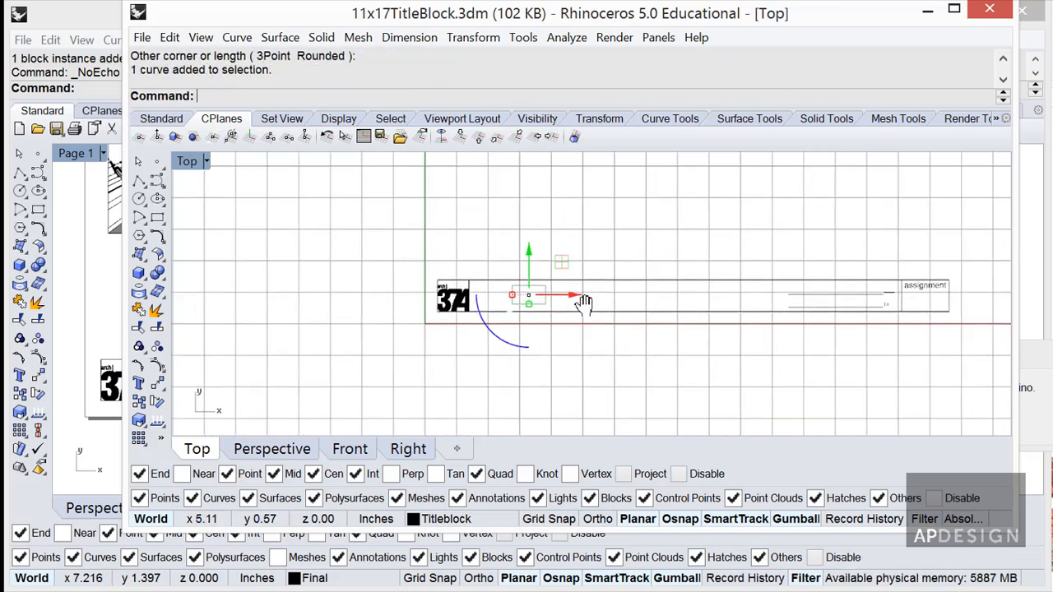
pyautogui.click(690, 253)
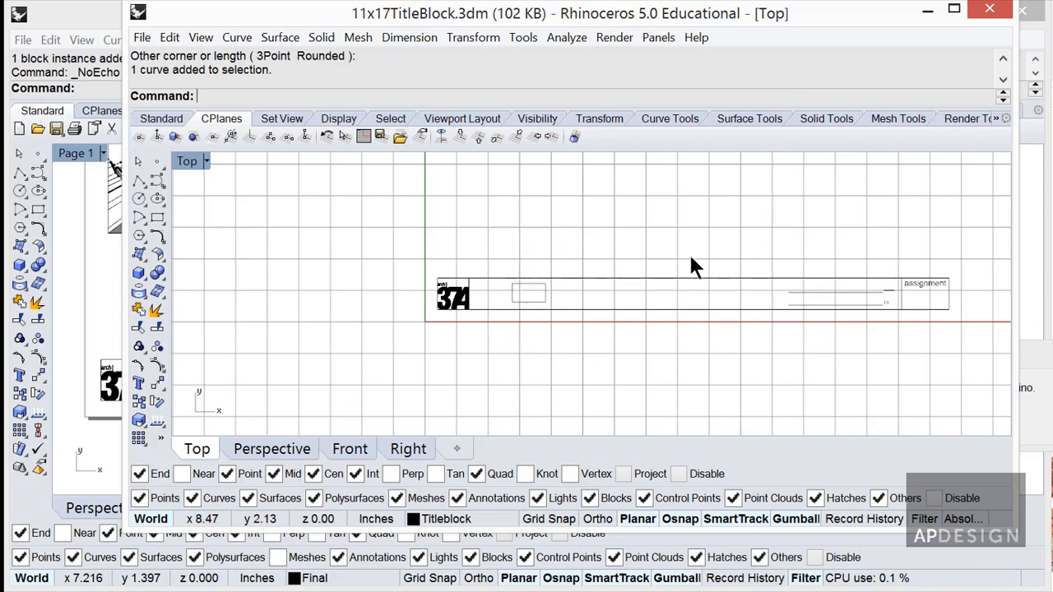
pyautogui.click(992, 16)
pyautogui.click(494, 320)
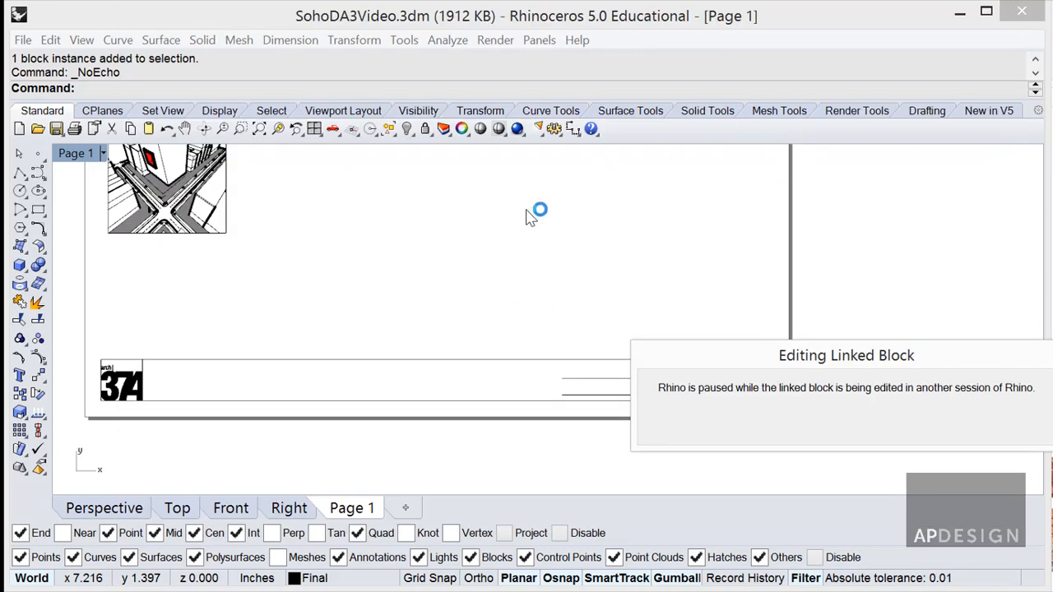
# Reopen the linked title block, delete the test rectangle, save, and close that session.
pyautogui.doubleClick(240, 381)
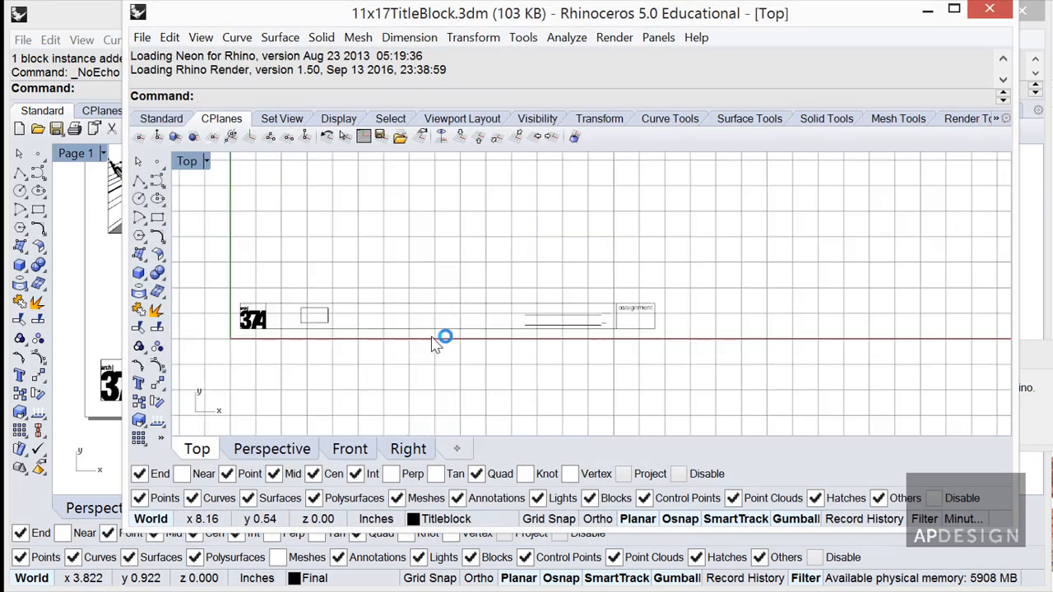
pyautogui.click(330, 327)
pyautogui.press('Delete')
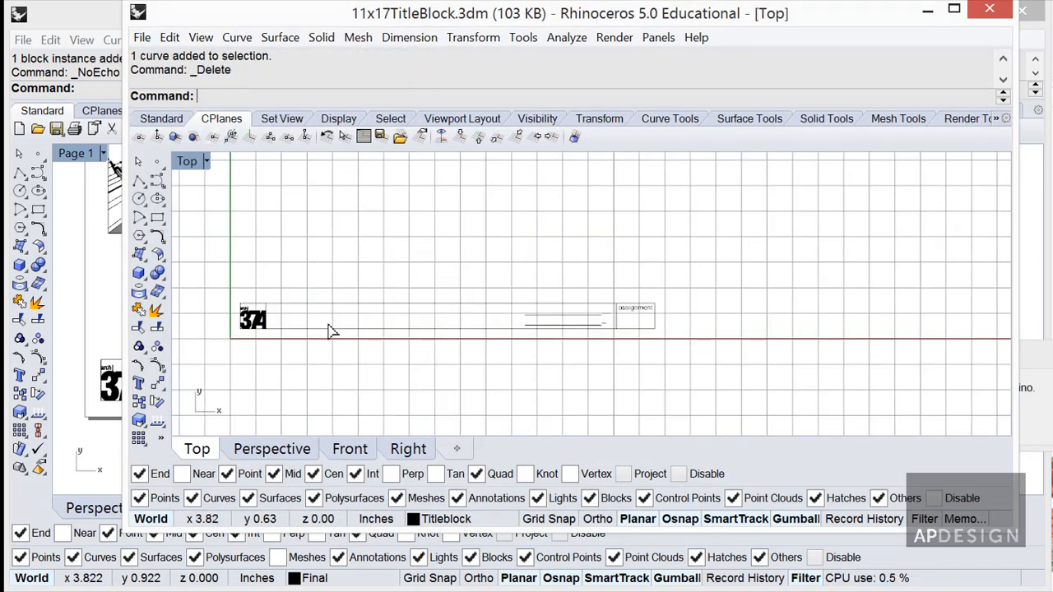
pyautogui.hotkey('ctrl', 's')
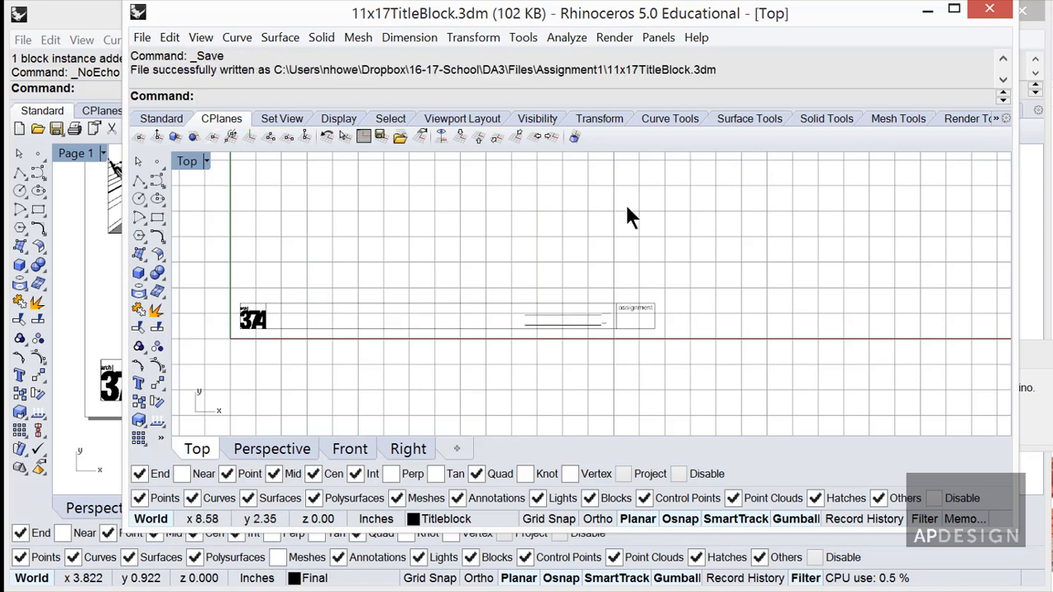
pyautogui.click(990, 9)
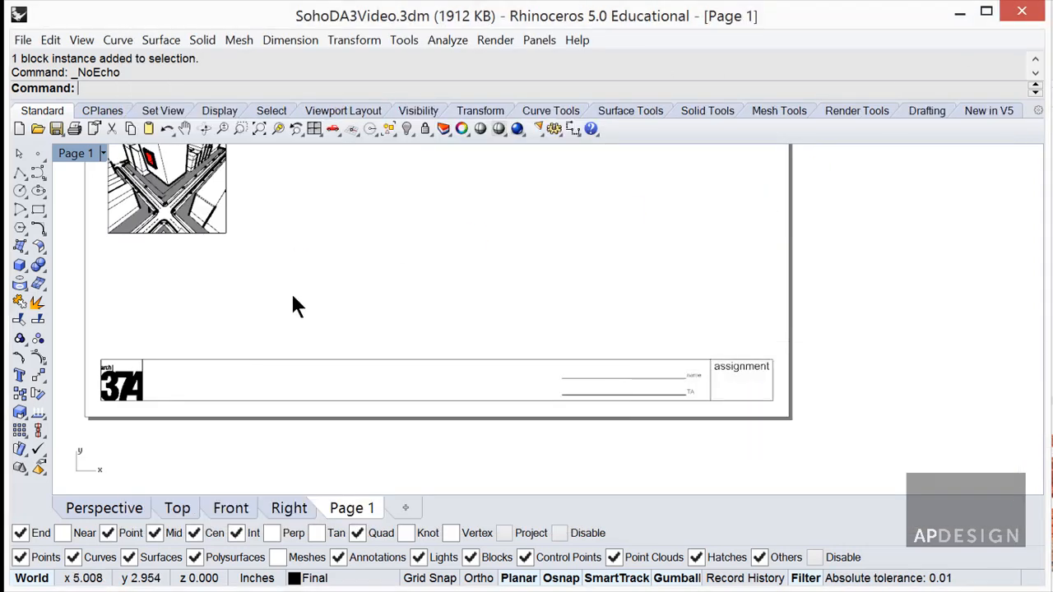
# Frame the whole title strip and start a text label for its right-hand assignment box.
pyautogui.moveTo(291, 291); pyautogui.dragTo(426, 324, button='right')
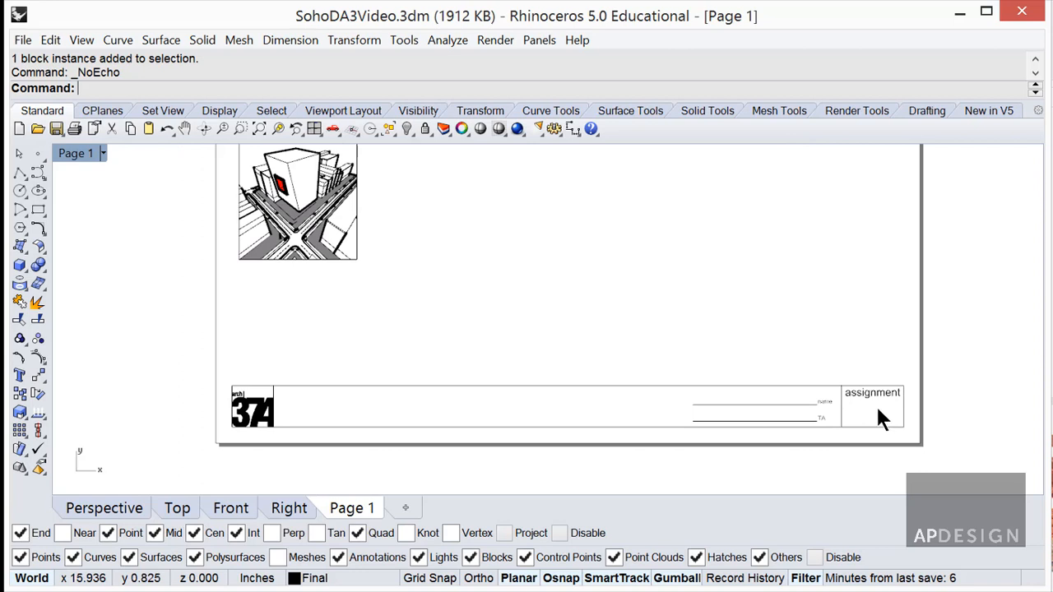
pyautogui.scroll(5, 877, 409)
pyautogui.scroll(-3, 853, 375)
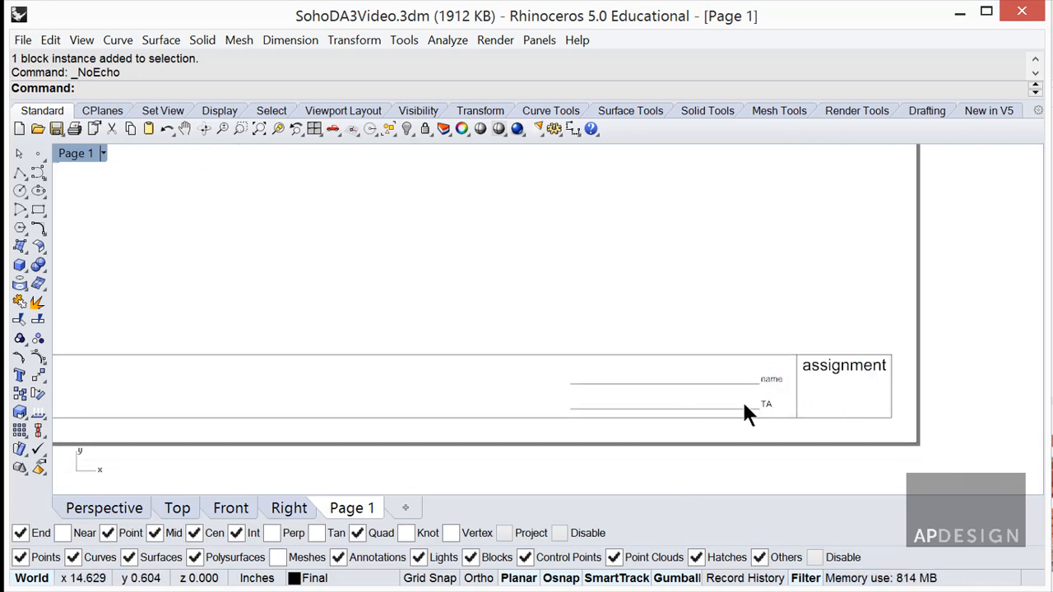
pyautogui.moveTo(636, 393); pyautogui.dragTo(795, 385, button='right')
pyautogui.scroll(-5, 796, 385)
pyautogui.scroll(7, 424, 390)
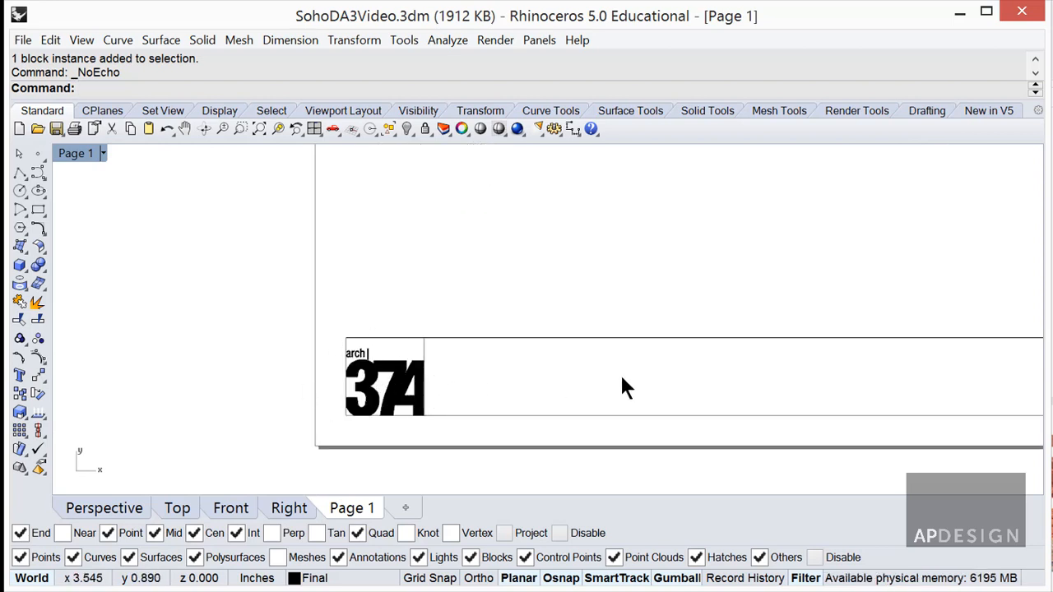
pyautogui.scroll(-5, 609, 370)
pyautogui.moveTo(999, 376); pyautogui.dragTo(731, 370, button='right')
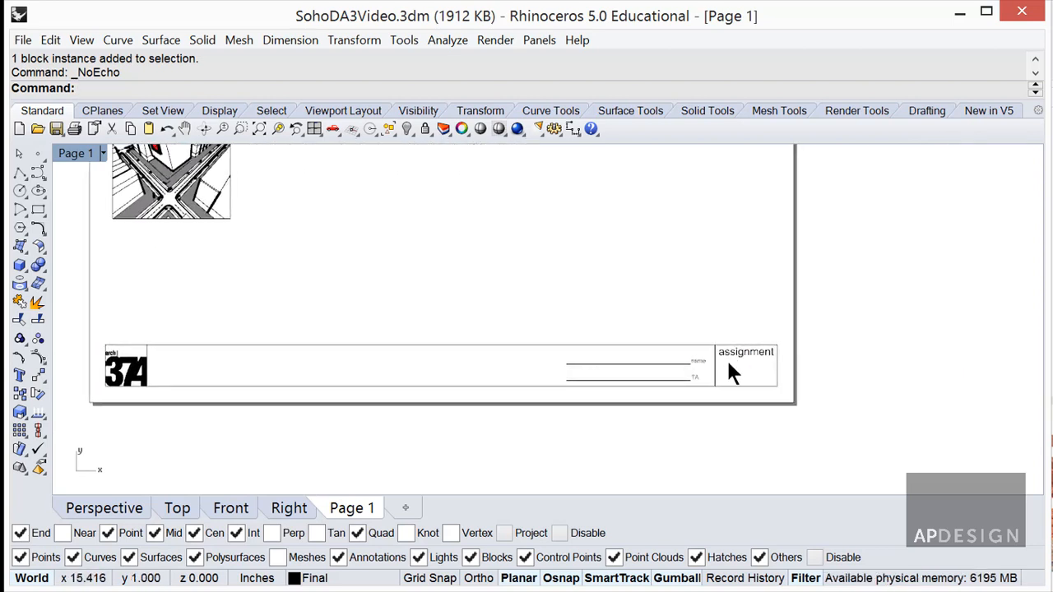
pyautogui.write('t')
pyautogui.press('Return')
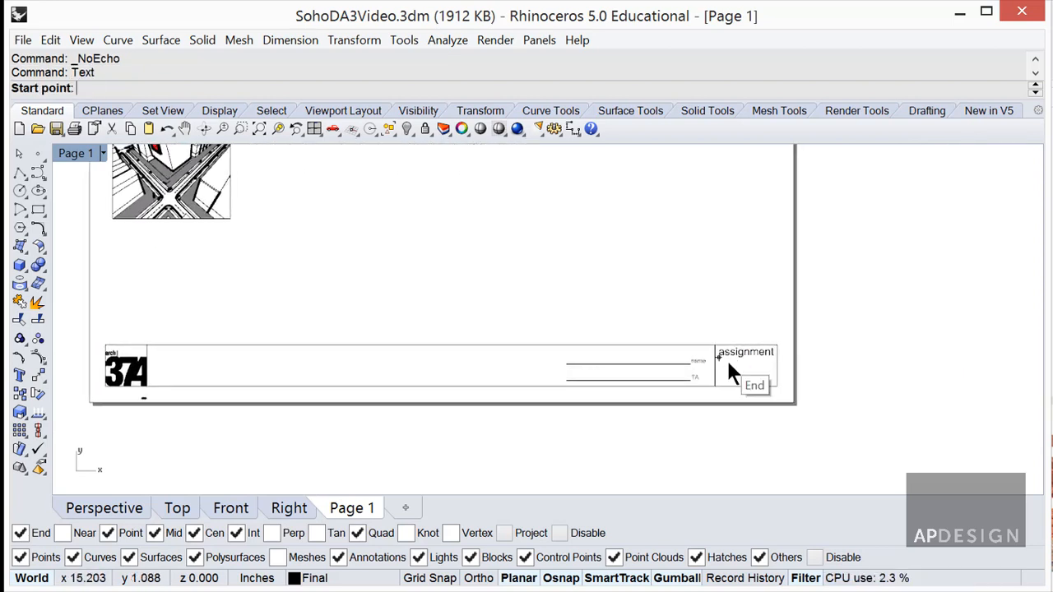
pyautogui.scroll(4, 735, 376)
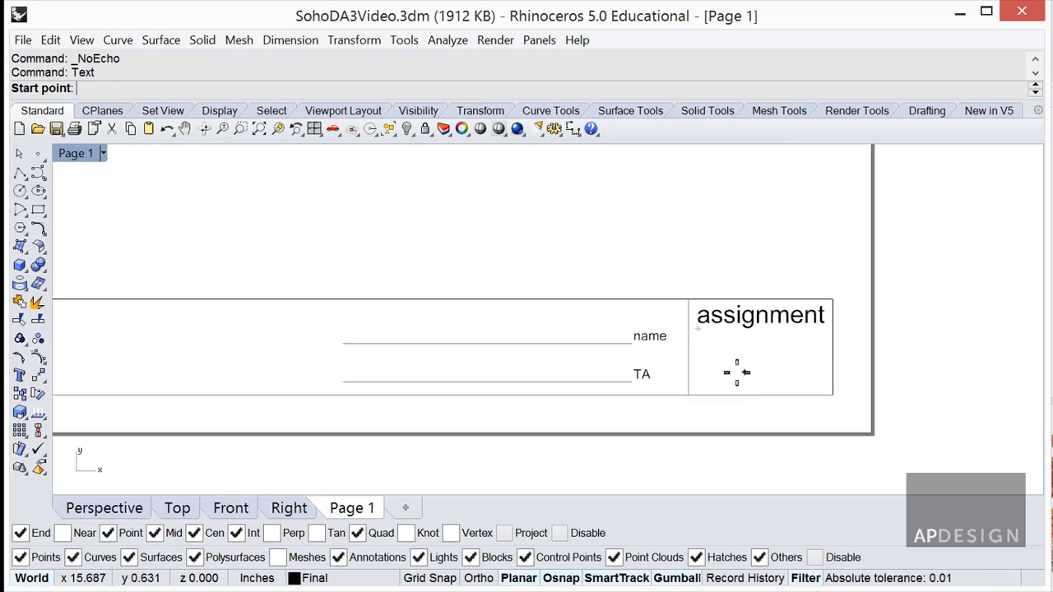
# Place a centred PageName field label in Arial Black, height .375, in the title block's right box.
pyautogui.click(765, 404)
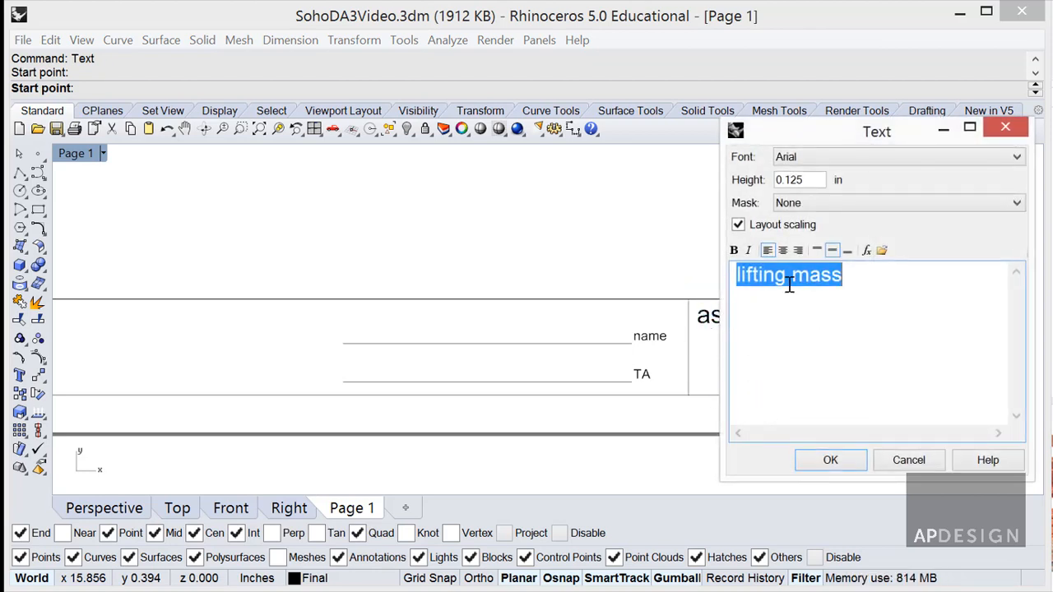
pyautogui.click(866, 250)
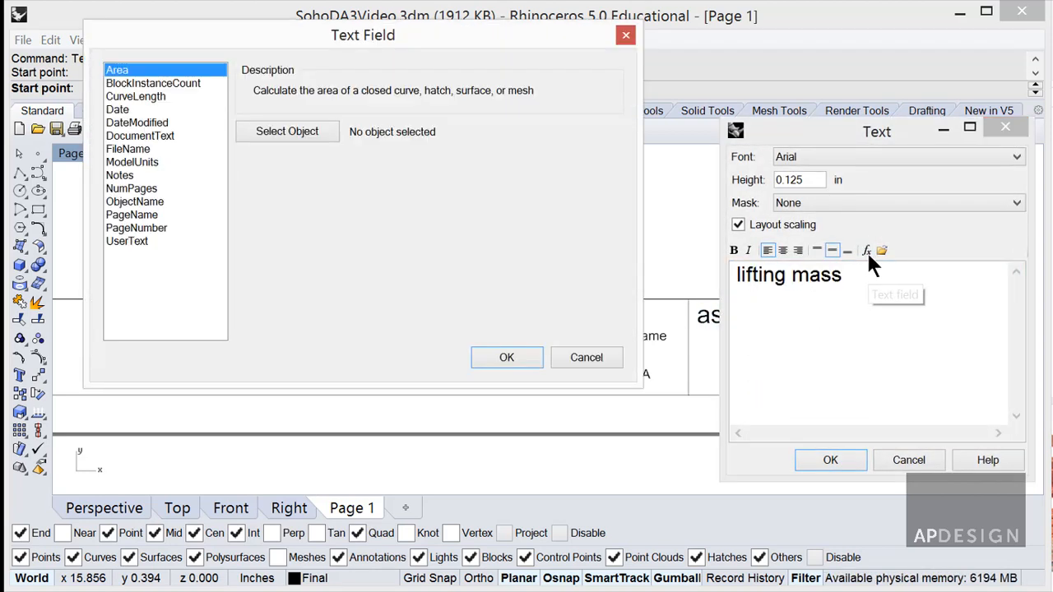
pyautogui.click(131, 215)
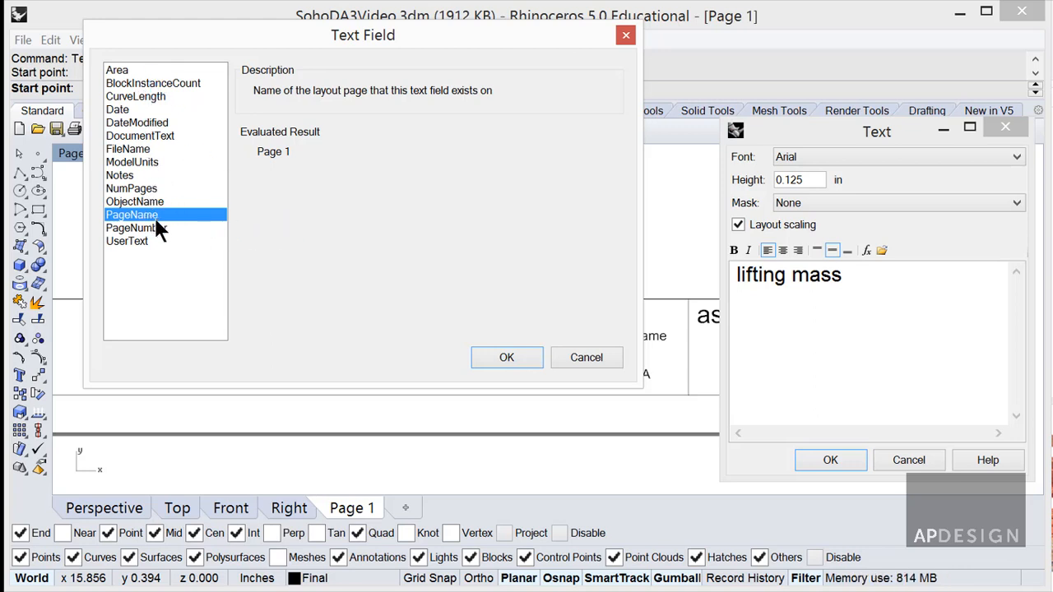
pyautogui.click(507, 357)
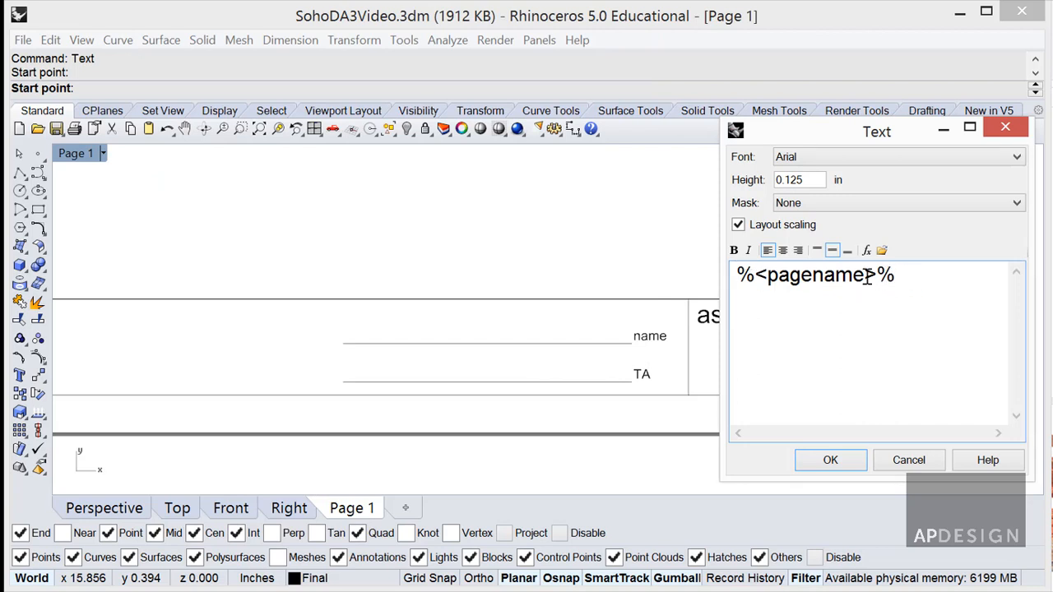
pyautogui.moveTo(815, 179); pyautogui.dragTo(766, 178)
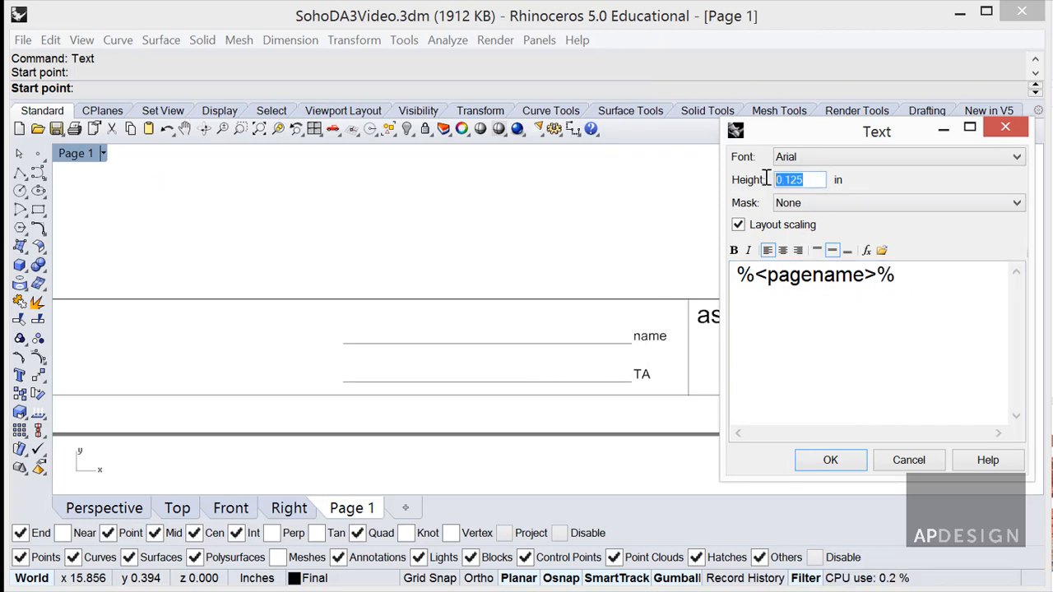
pyautogui.write('.375')
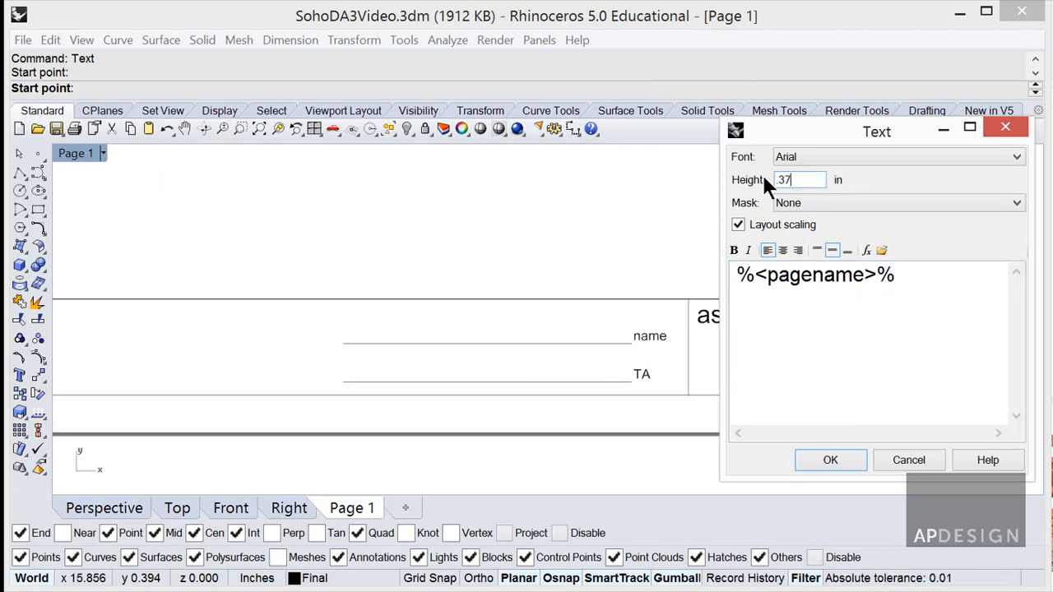
pyautogui.click(866, 161)
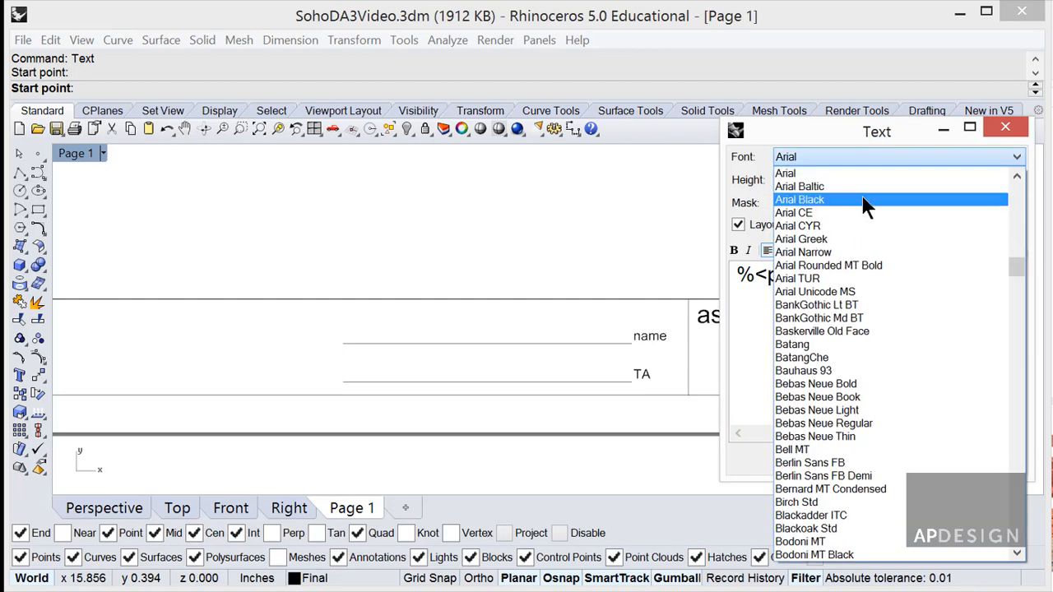
pyautogui.click(855, 196)
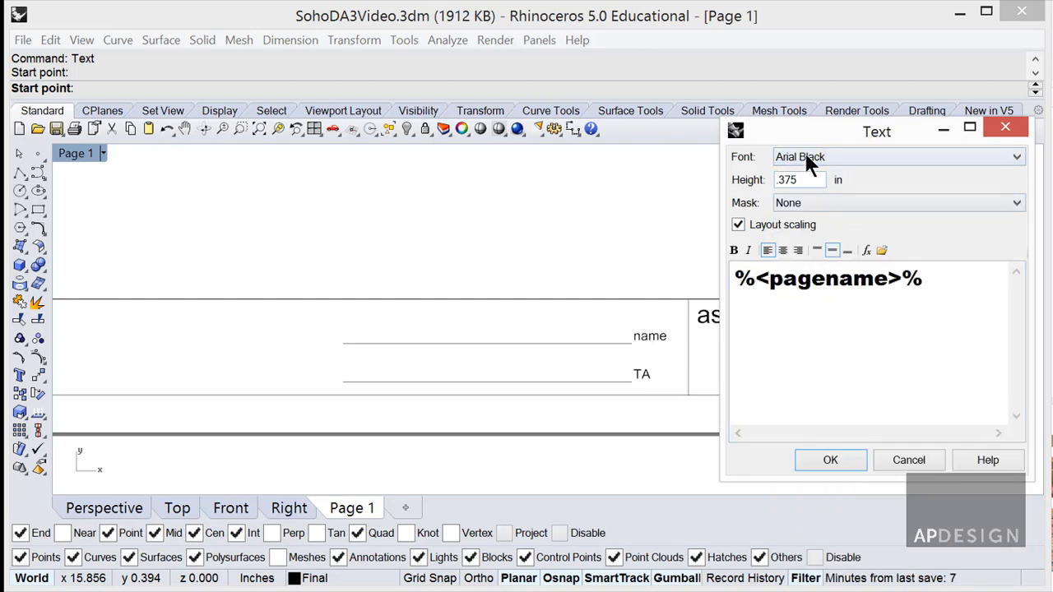
pyautogui.click(793, 332)
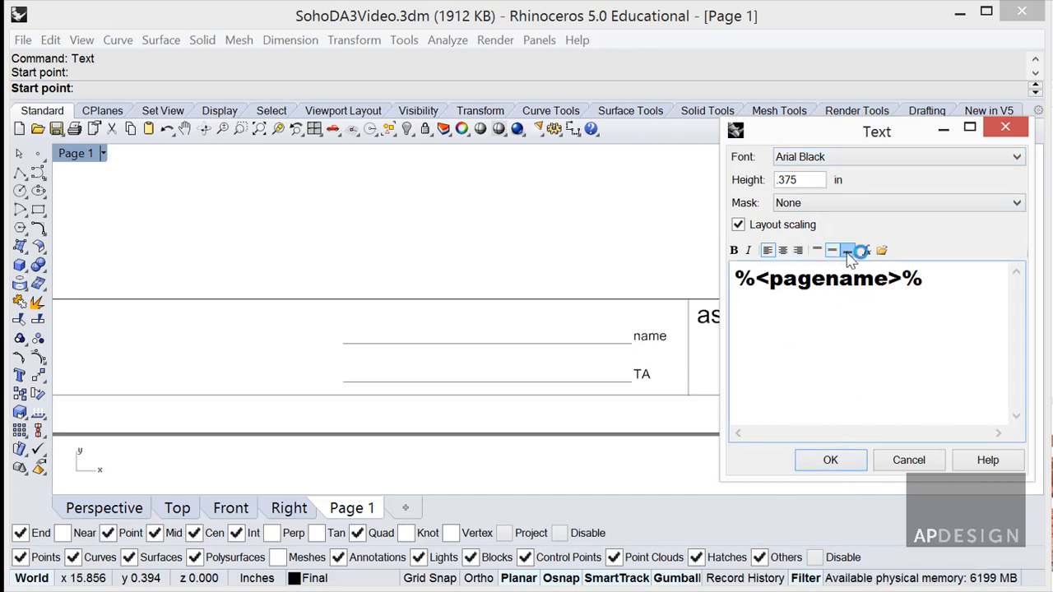
pyautogui.click(783, 250)
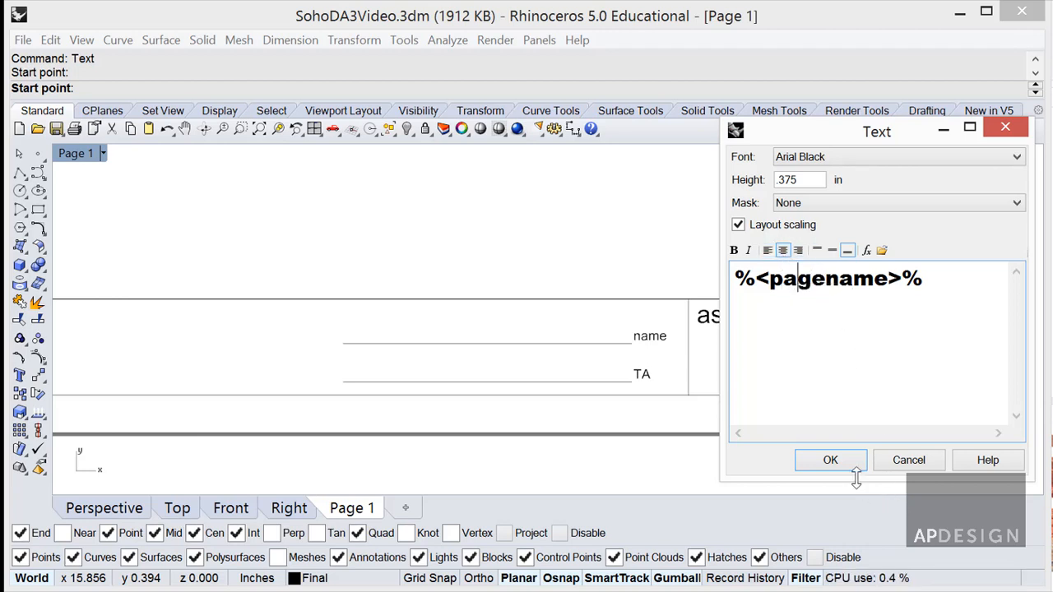
pyautogui.click(831, 460)
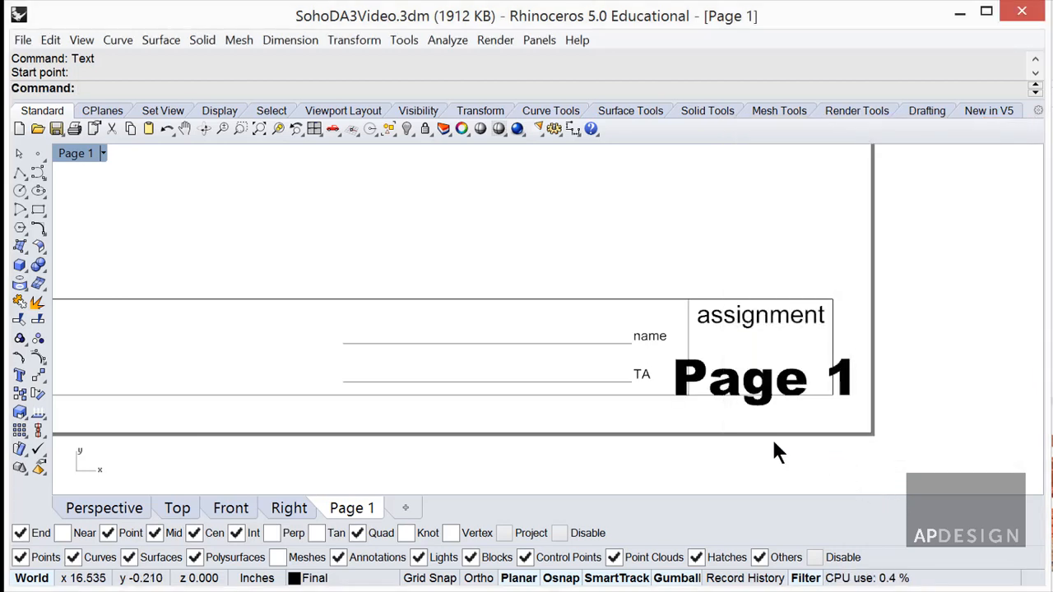
# Rename the Page 1 layout to 1.
pyautogui.rightClick(345, 508)
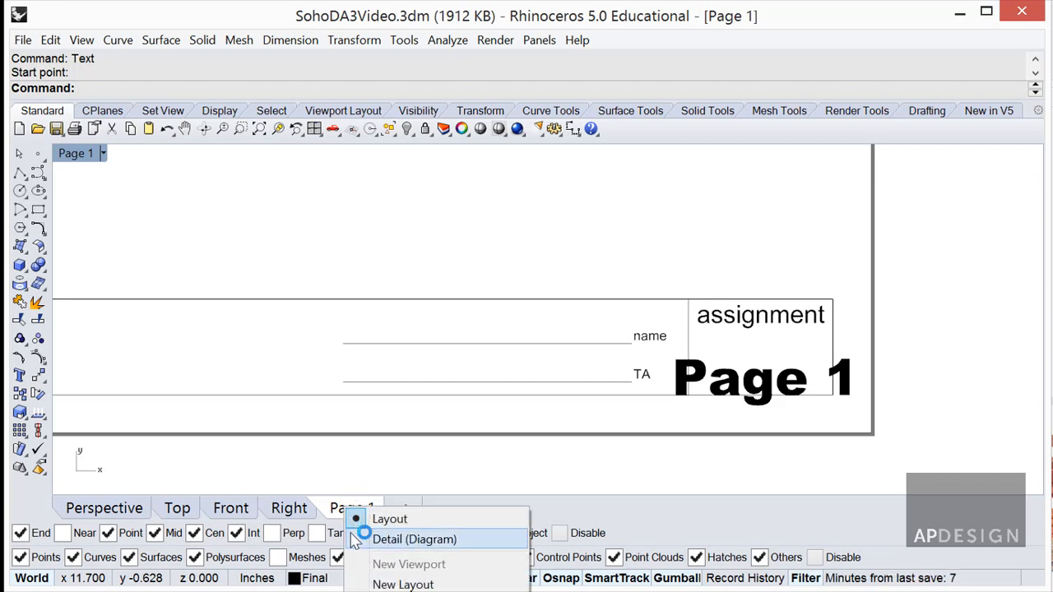
pyautogui.click(394, 459)
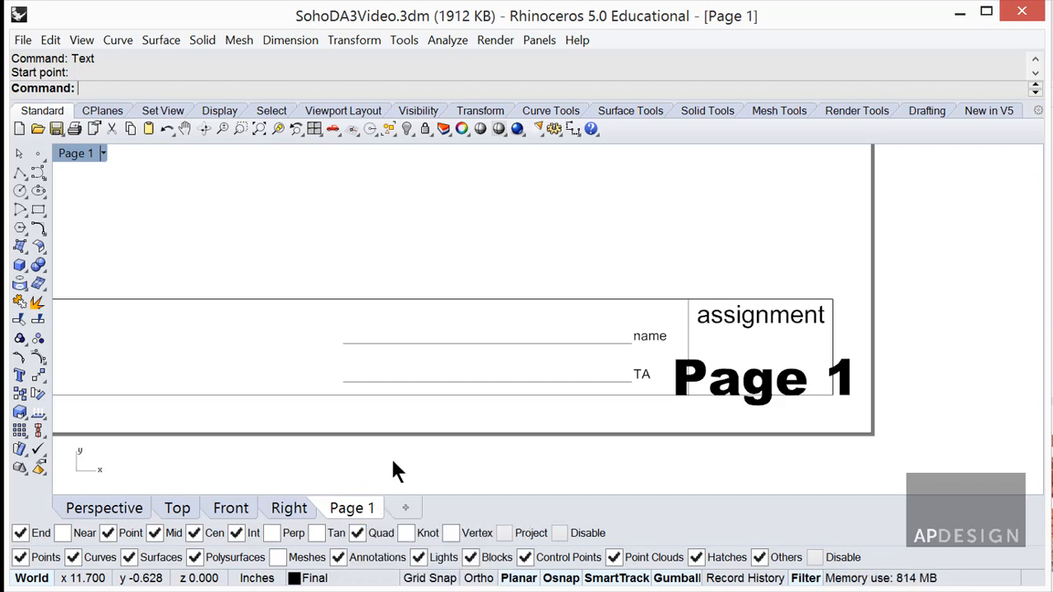
pyautogui.rightClick(356, 506)
pyautogui.click(383, 591)
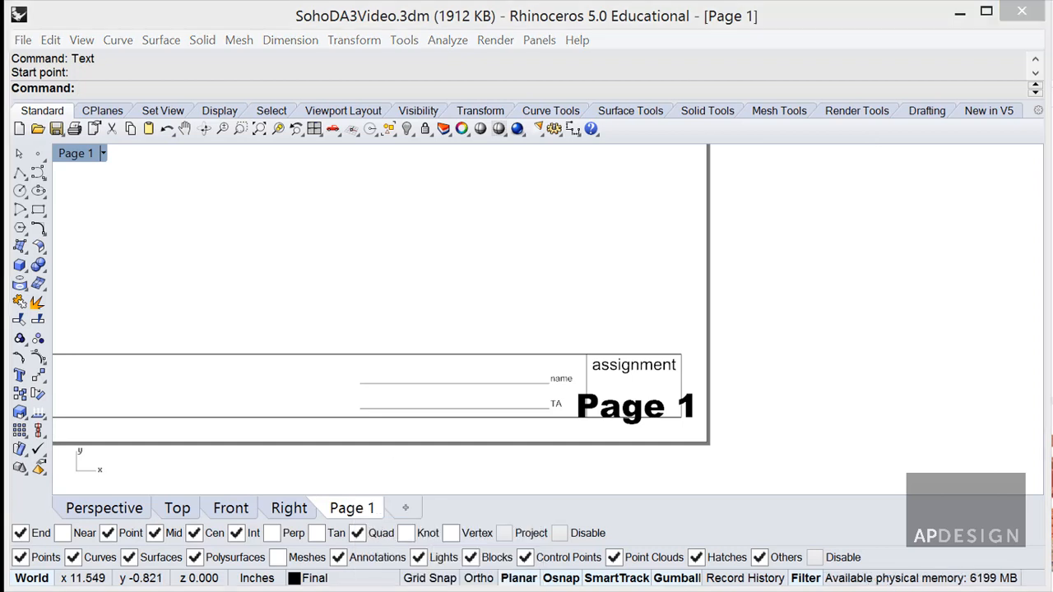
pyautogui.rightClick(354, 507)
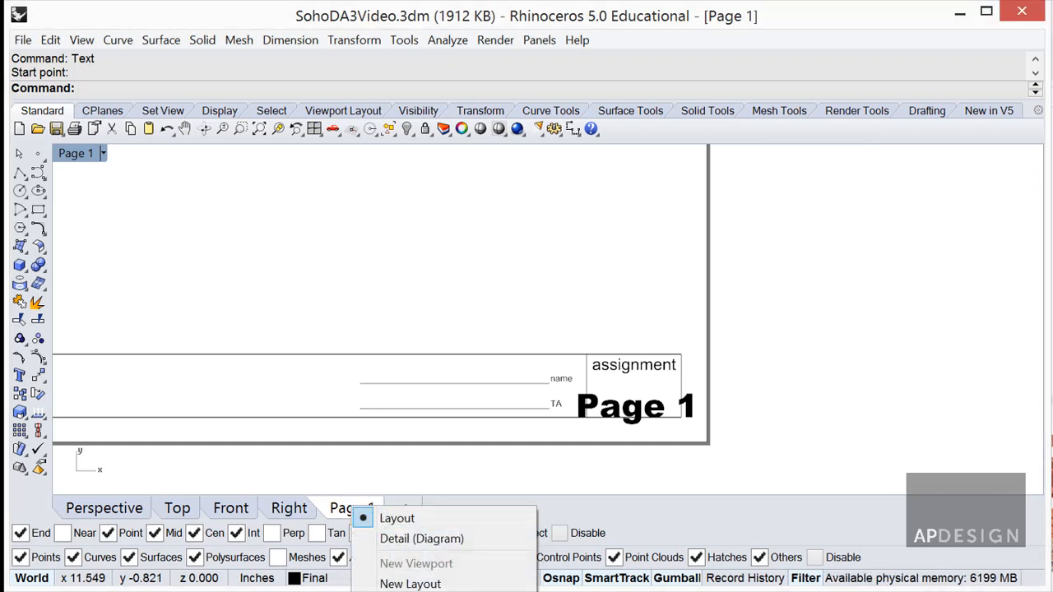
pyautogui.click(426, 591)
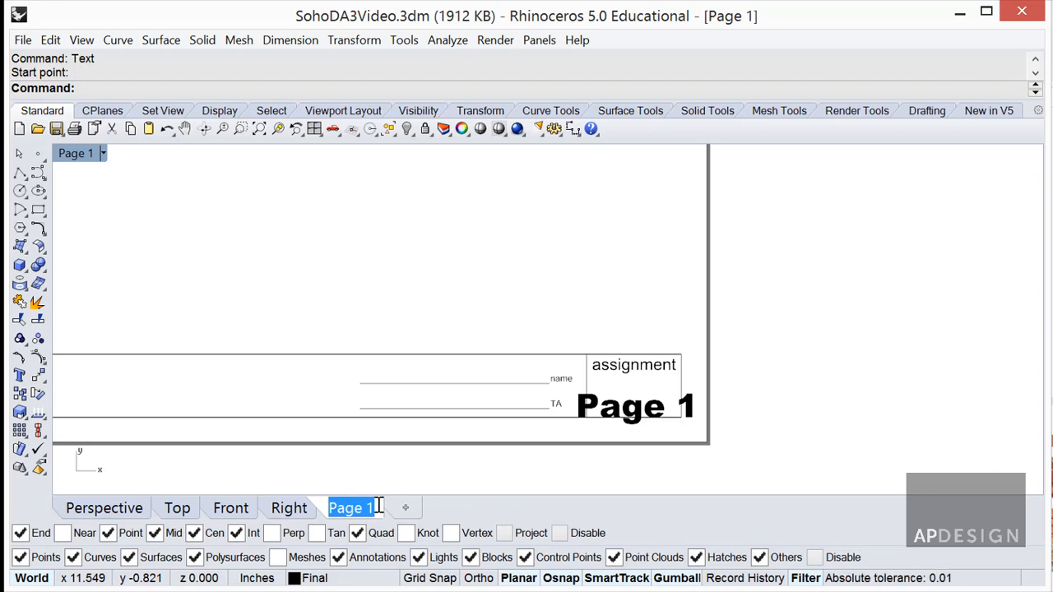
pyautogui.write('1')
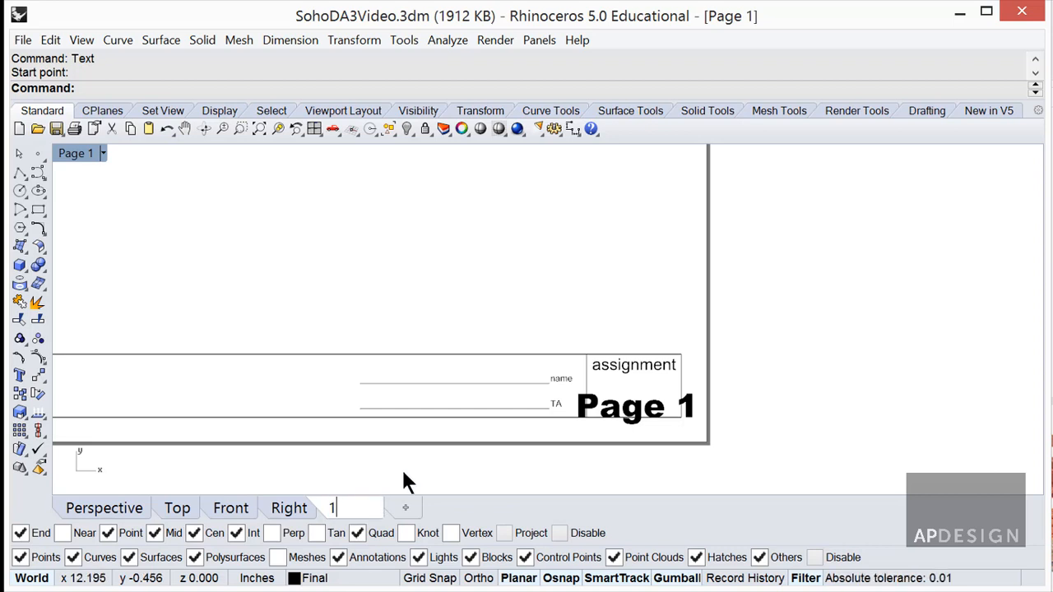
pyautogui.press('Return')
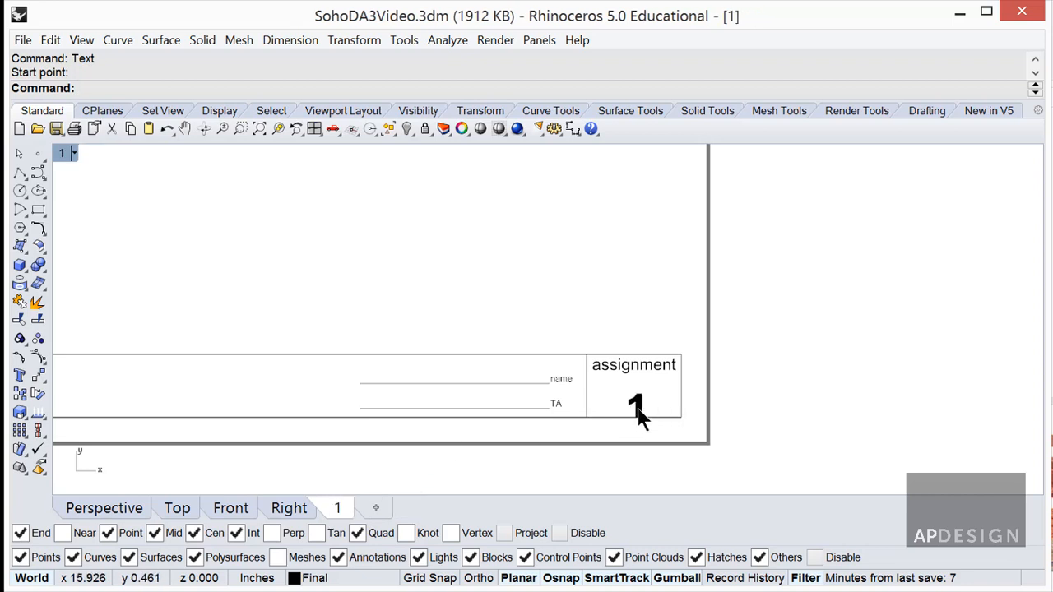
# Raise the page number label 0.125 inches with the gumball's Y arrow.
pyautogui.click(639, 406)
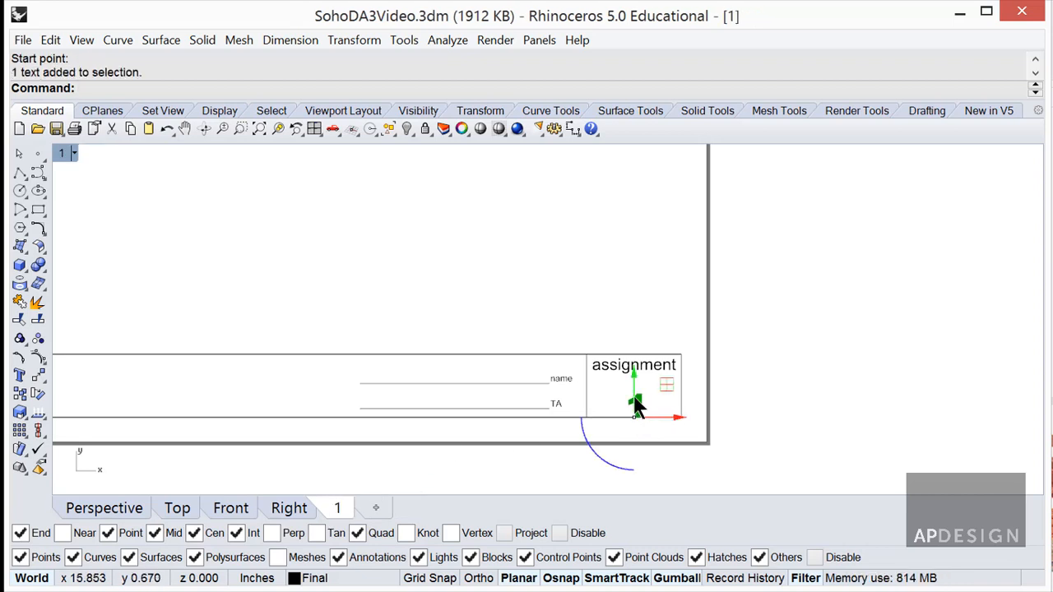
pyautogui.moveTo(635, 401); pyautogui.dragTo(639, 387)
pyautogui.write('.')
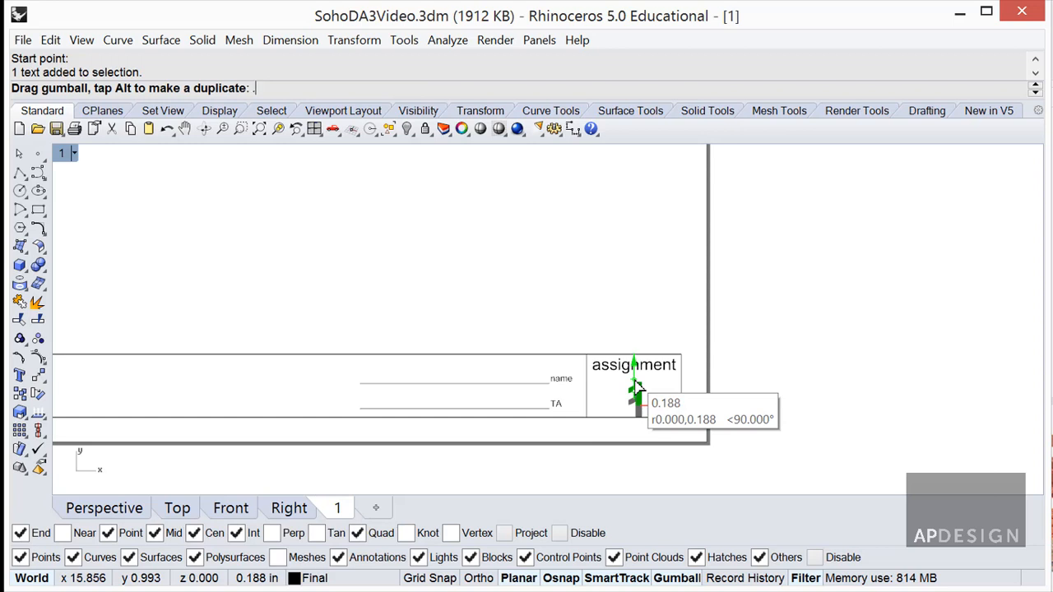
pyautogui.write('125')
pyautogui.press('Return')
pyautogui.press('Escape')
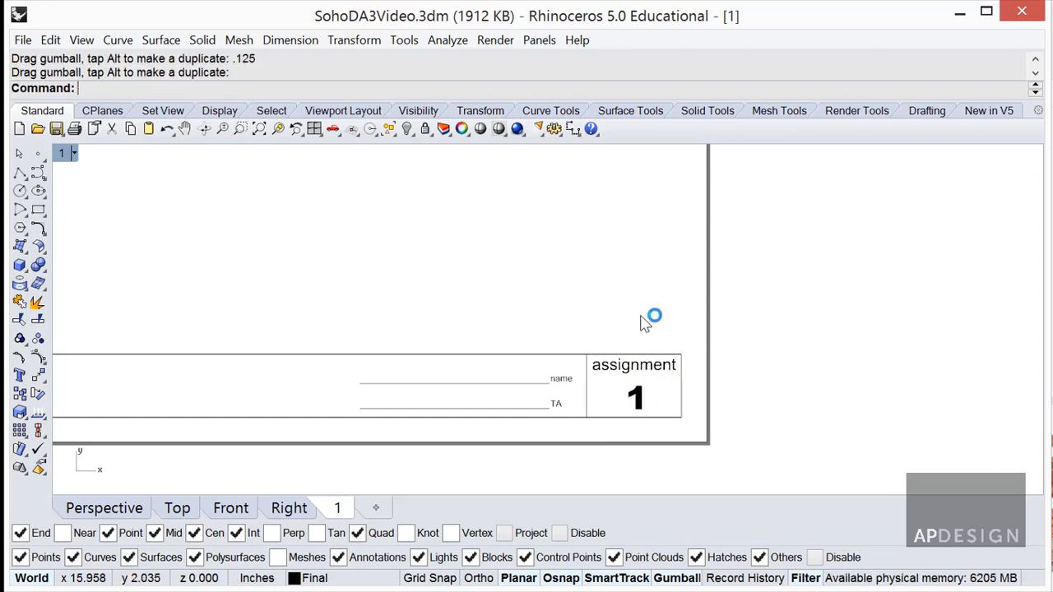
pyautogui.moveTo(576, 429); pyautogui.dragTo(764, 441, button='right')
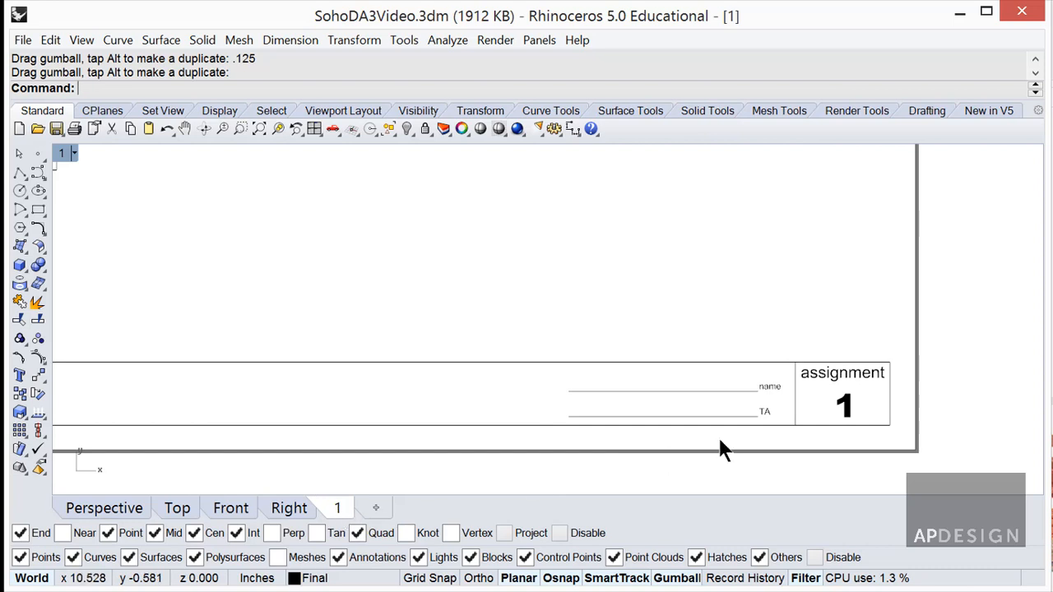
# Draw a horizontal line along the top rule of the layout sheet.
pyautogui.scroll(-5, 675, 415)
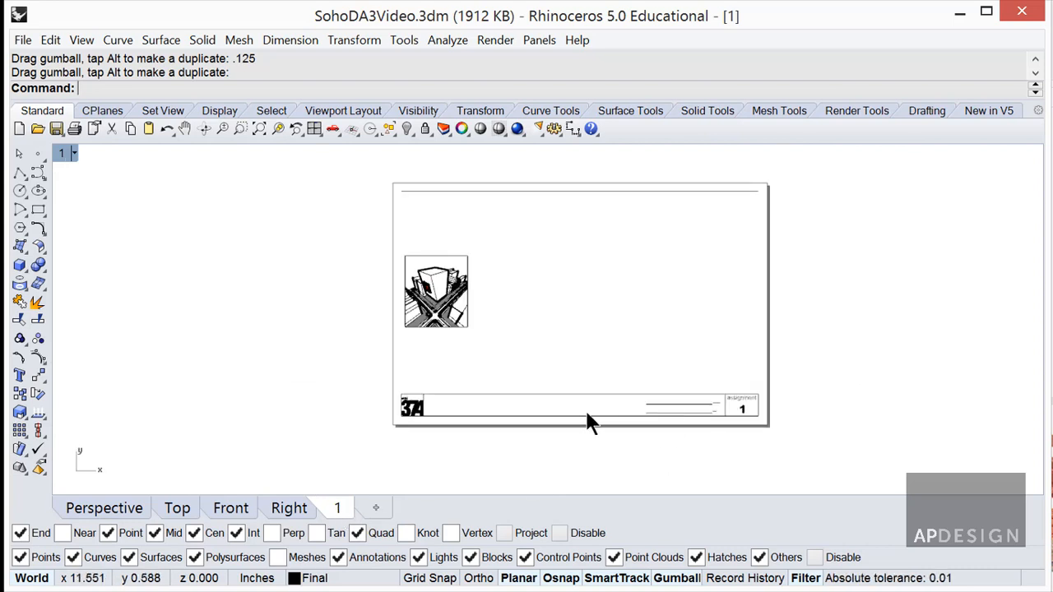
pyautogui.moveTo(587, 423); pyautogui.dragTo(658, 423, button='right')
pyautogui.scroll(3, 566, 359)
pyautogui.scroll(-2, 563, 360)
pyautogui.scroll(1, 576, 305)
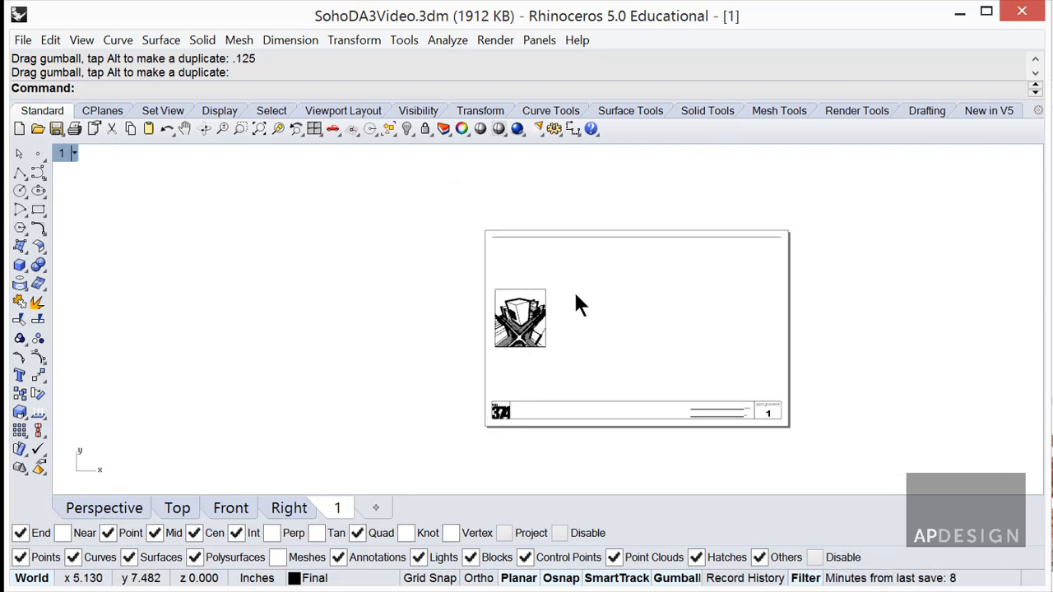
pyautogui.write('L')
pyautogui.press('Return')
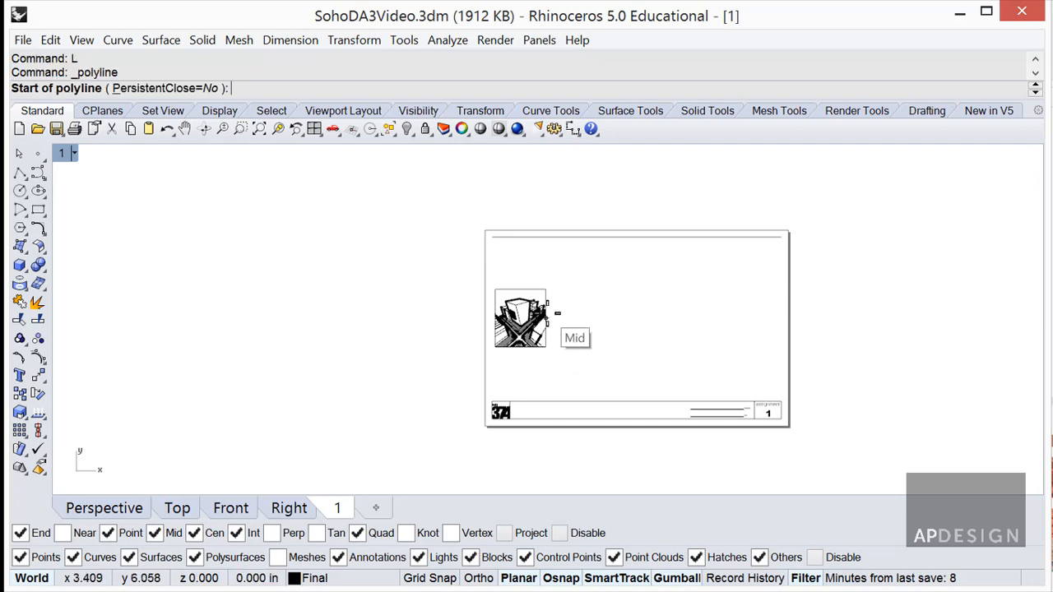
pyautogui.scroll(1, 564, 317)
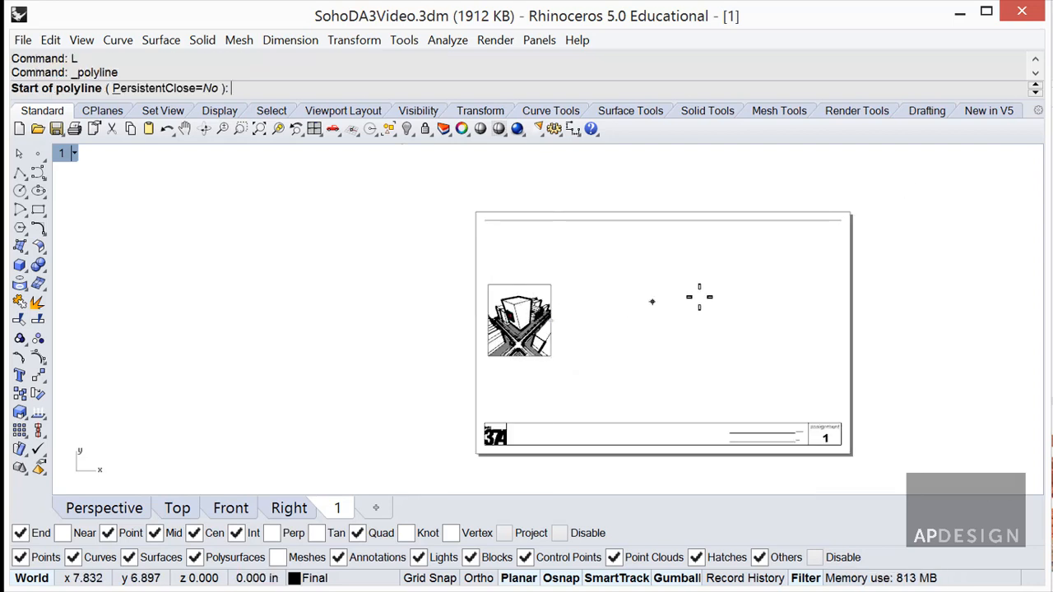
pyautogui.click(486, 220)
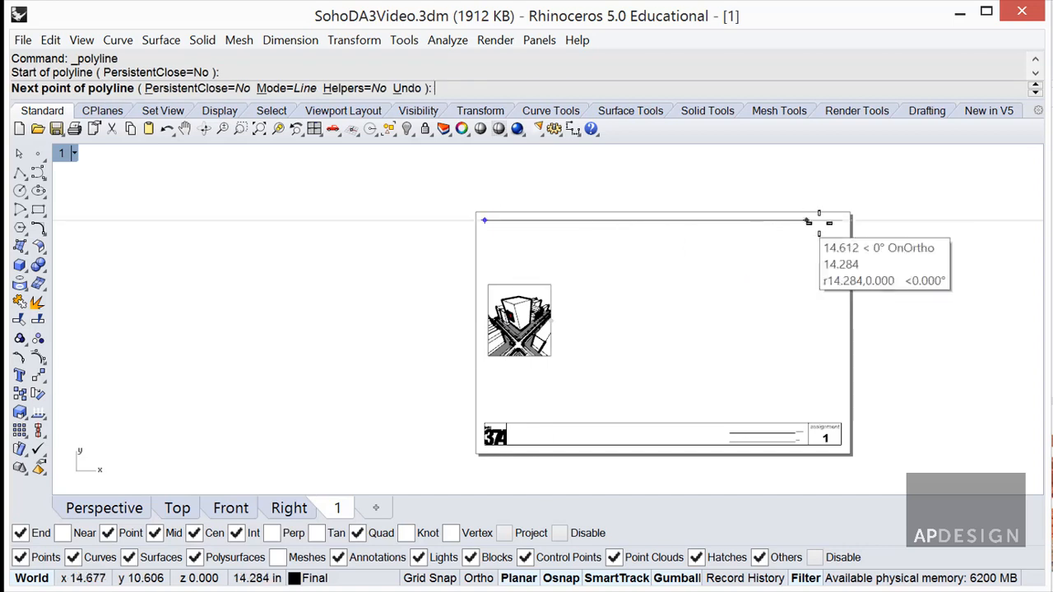
pyautogui.click(840, 219)
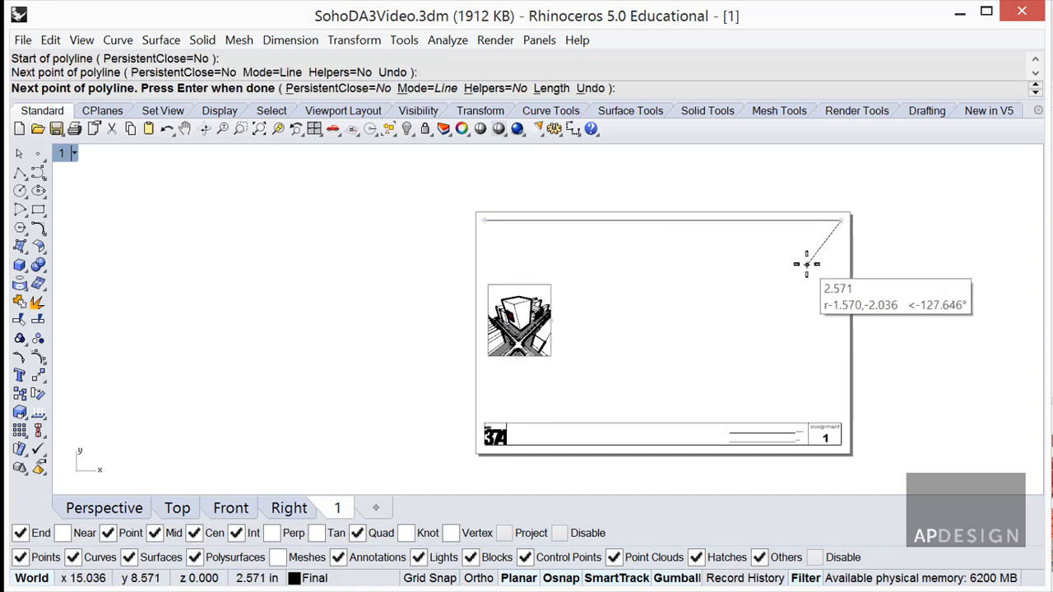
pyautogui.press('Return')
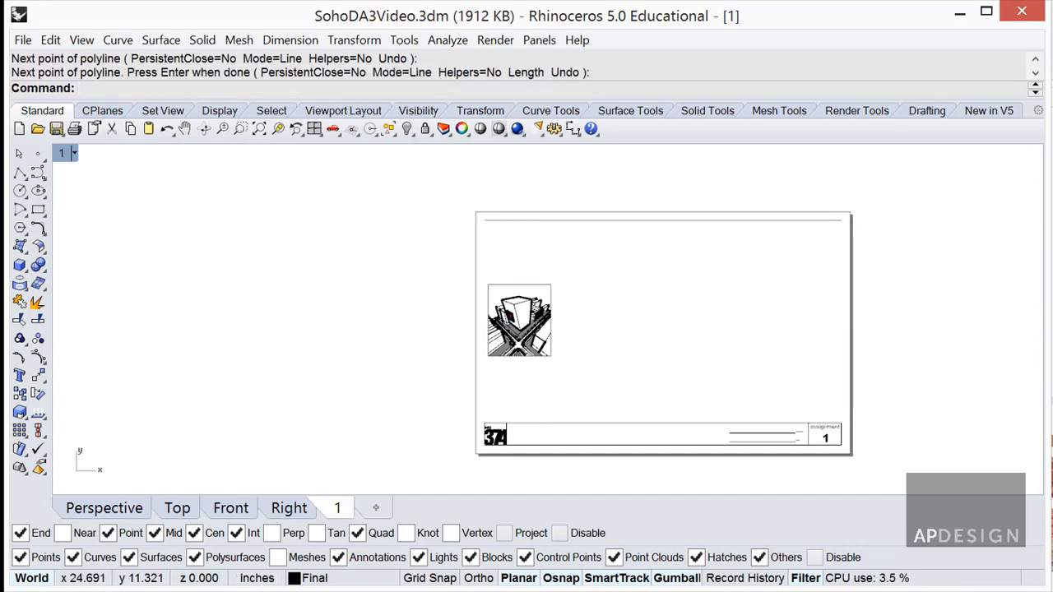
# Divide the top line into 4 equal segments marked by points.
pyautogui.click(505, 222)
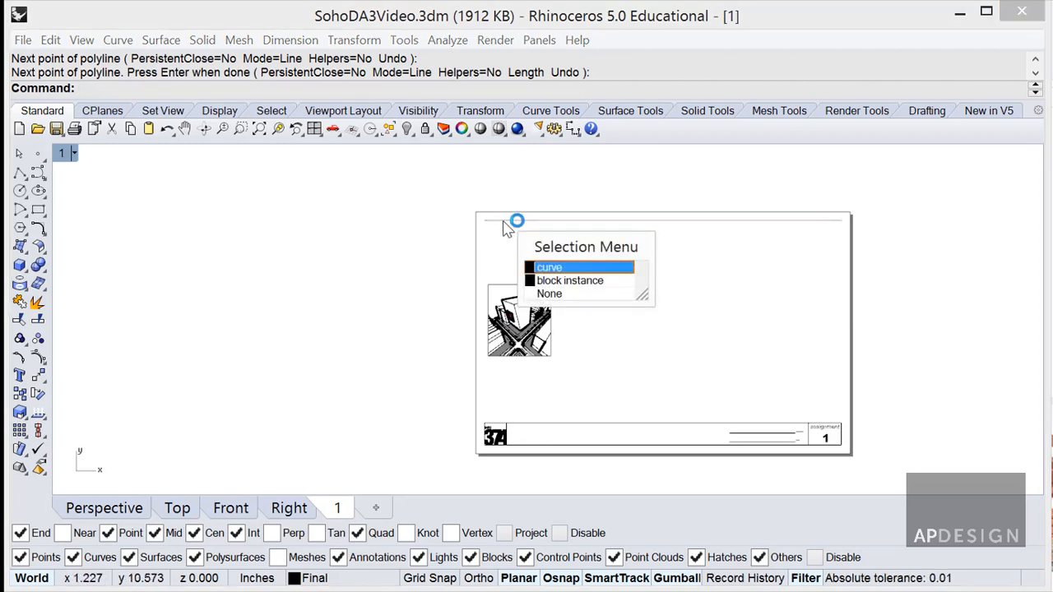
pyautogui.press('Return')
pyautogui.write('DI')
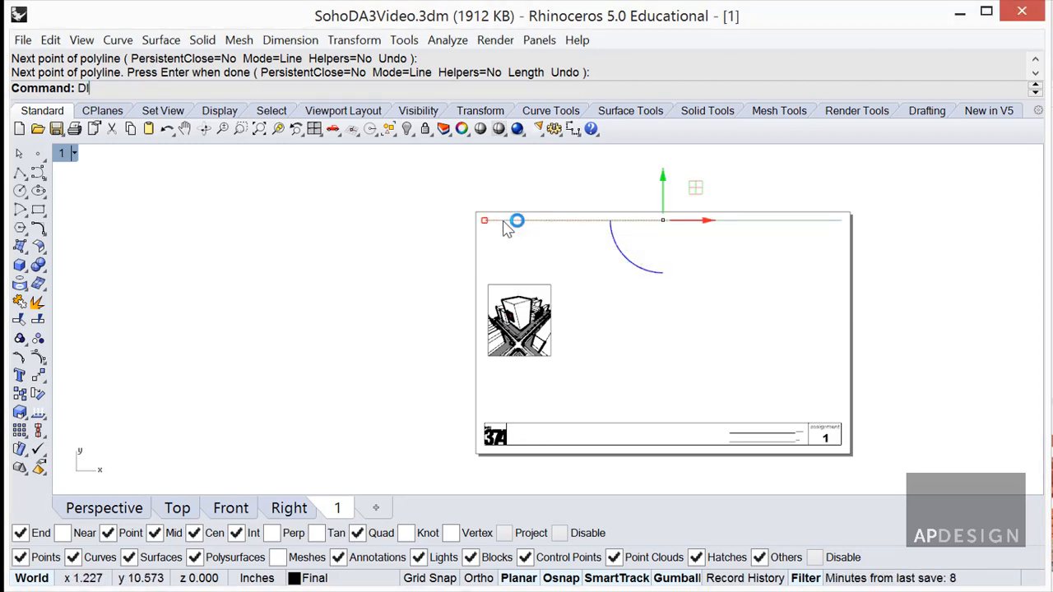
pyautogui.write('vide')
pyautogui.press('Return')
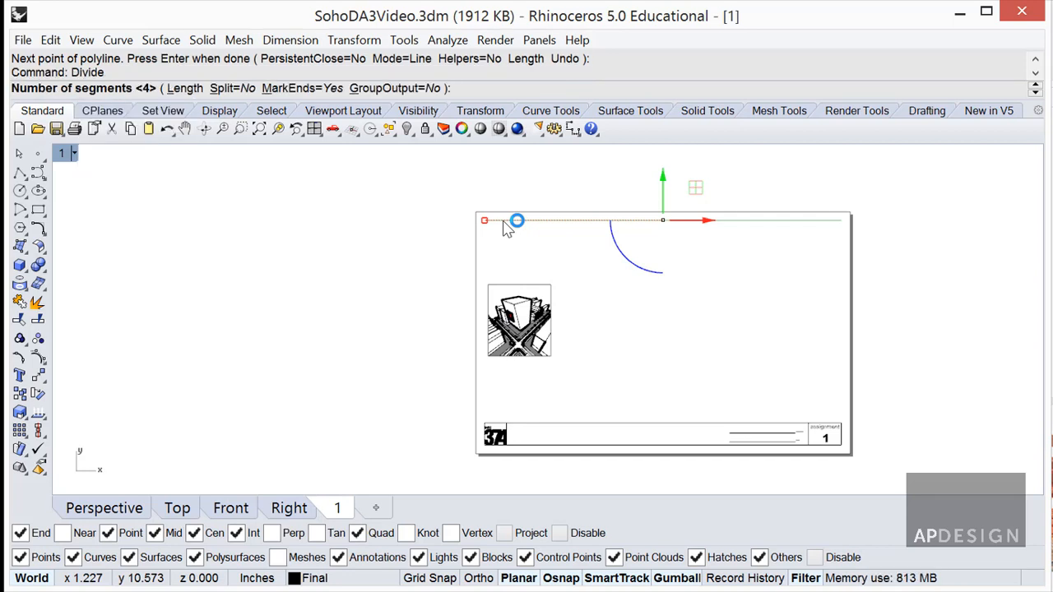
pyautogui.press('Return')
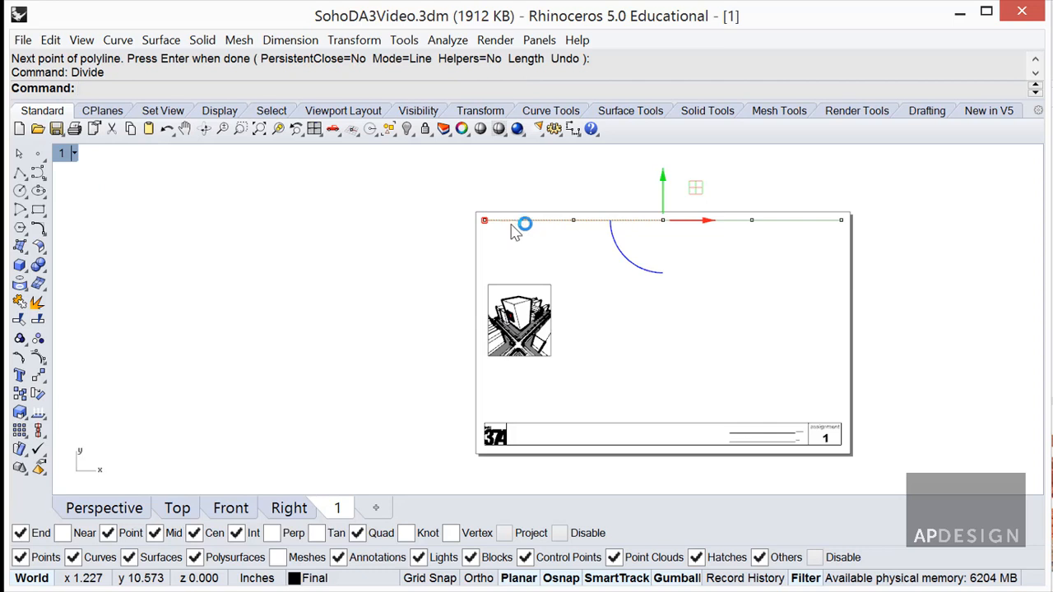
# Copy the first division point 0.0625 inches along the top line.
pyautogui.scroll(2, 574, 236)
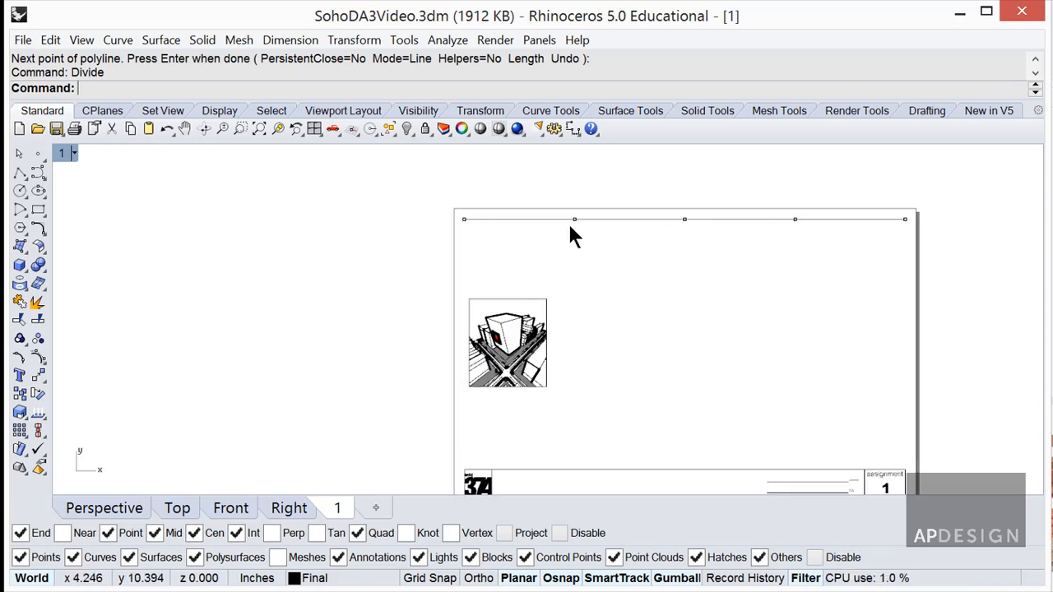
pyautogui.scroll(2, 569, 236)
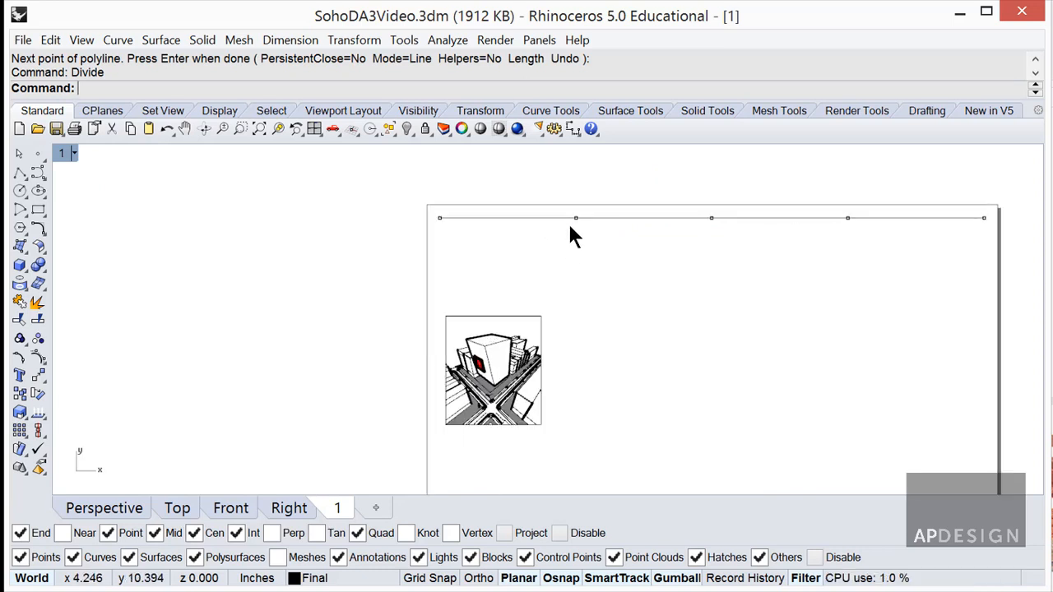
pyautogui.click(579, 216)
pyautogui.write('C')
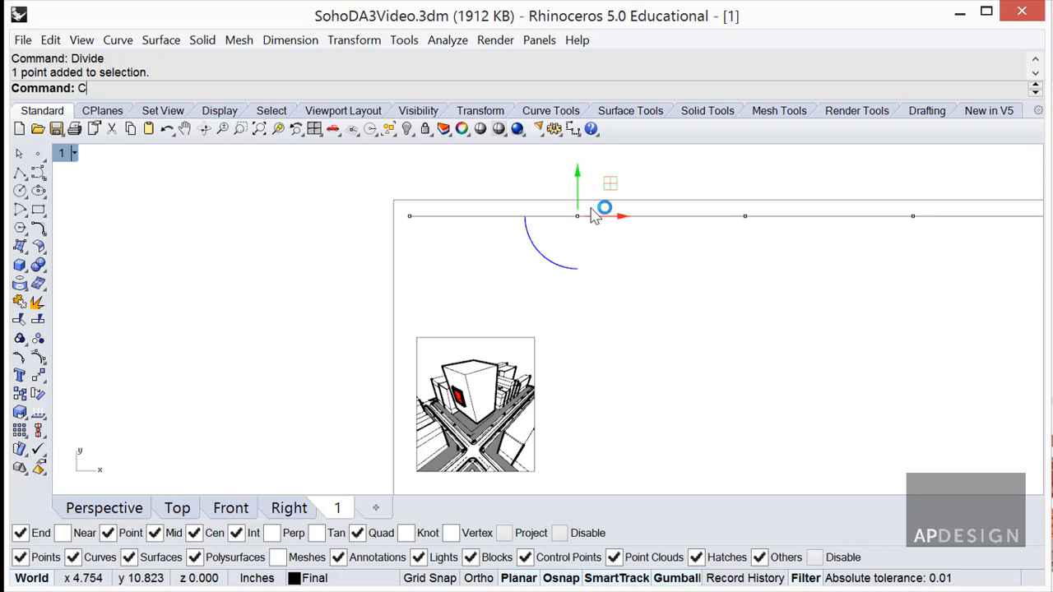
pyautogui.write('opy')
pyautogui.press('Return')
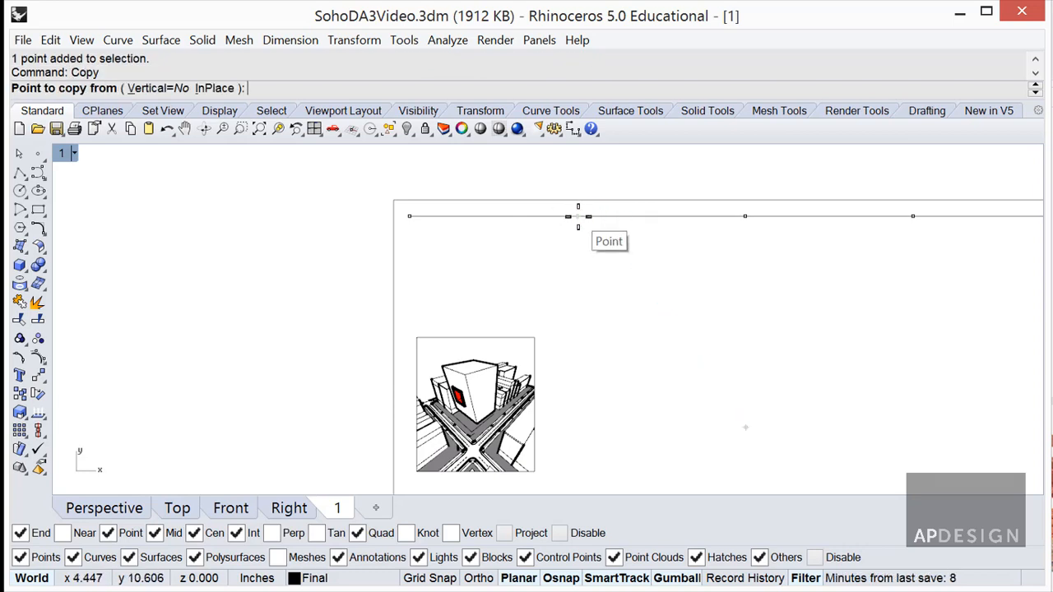
pyautogui.click(579, 217)
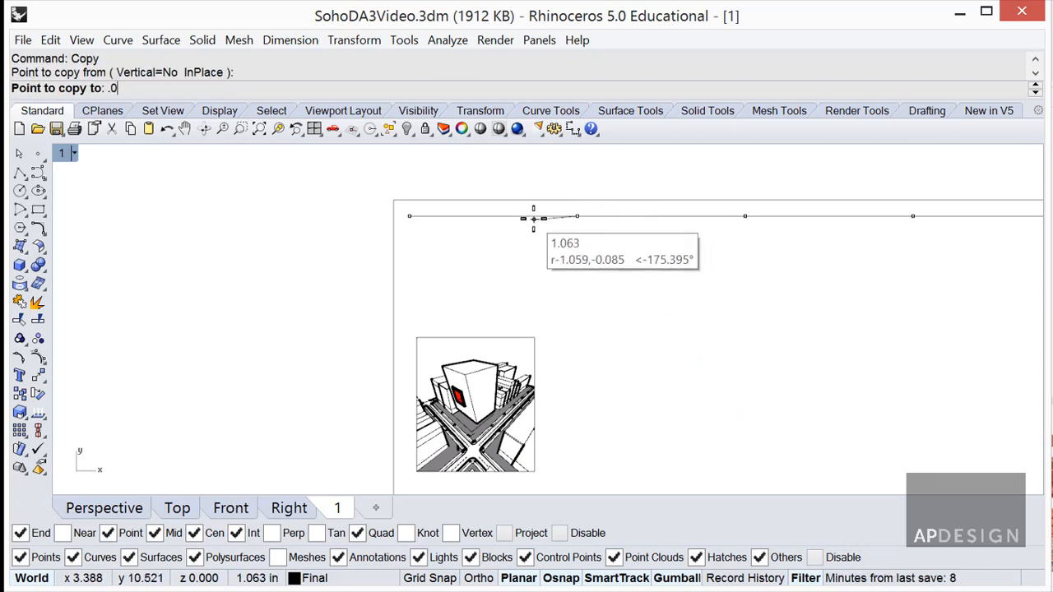
pyautogui.write('625')
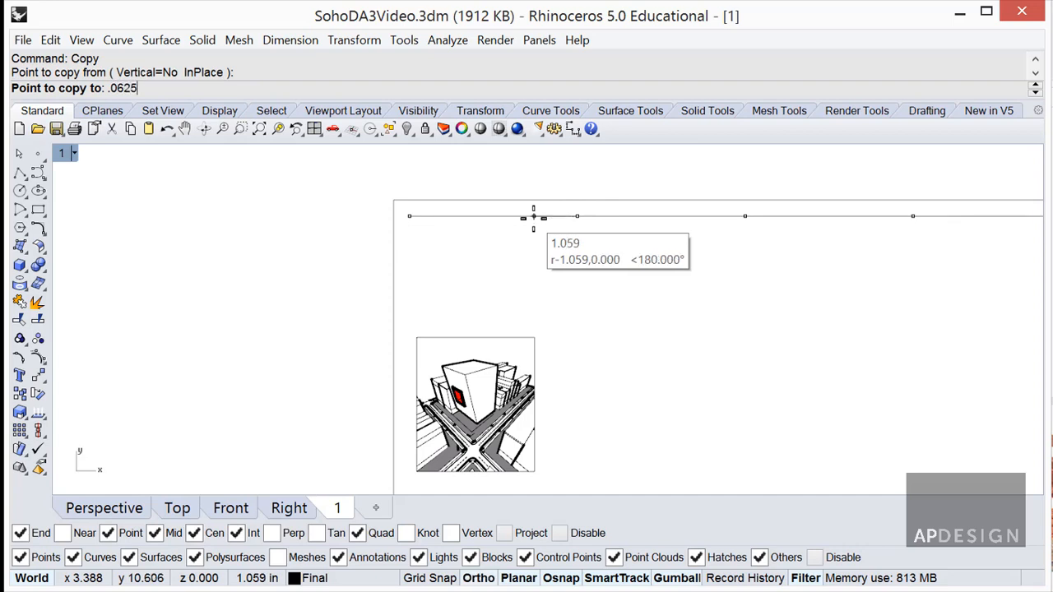
pyautogui.write('"')
pyautogui.press('Return')
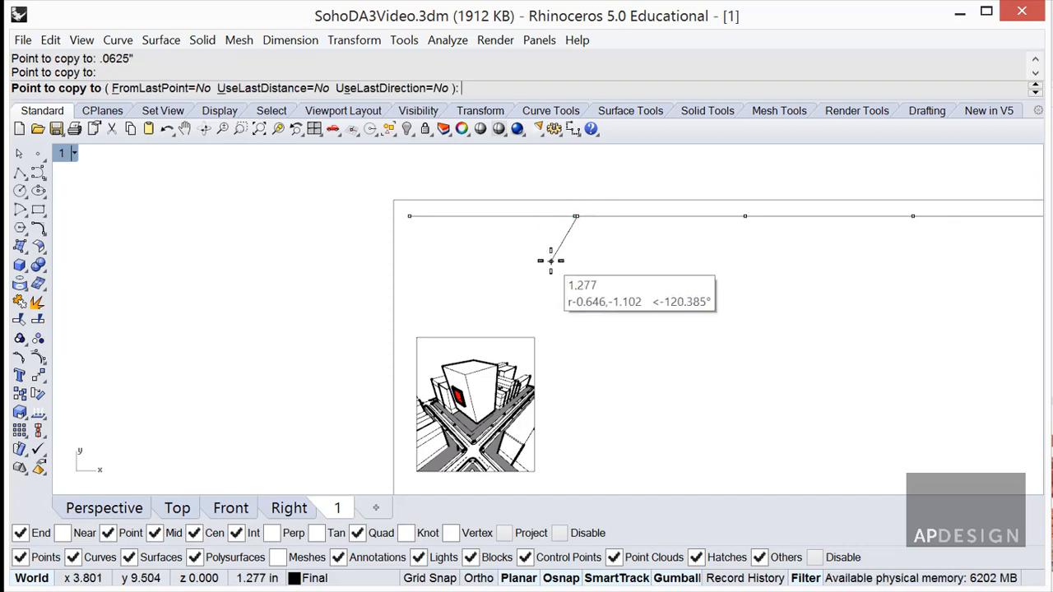
pyautogui.press('Return')
pyautogui.press('Escape')
# Draw a short line from the top line's left end to the copied point.
pyautogui.write('L')
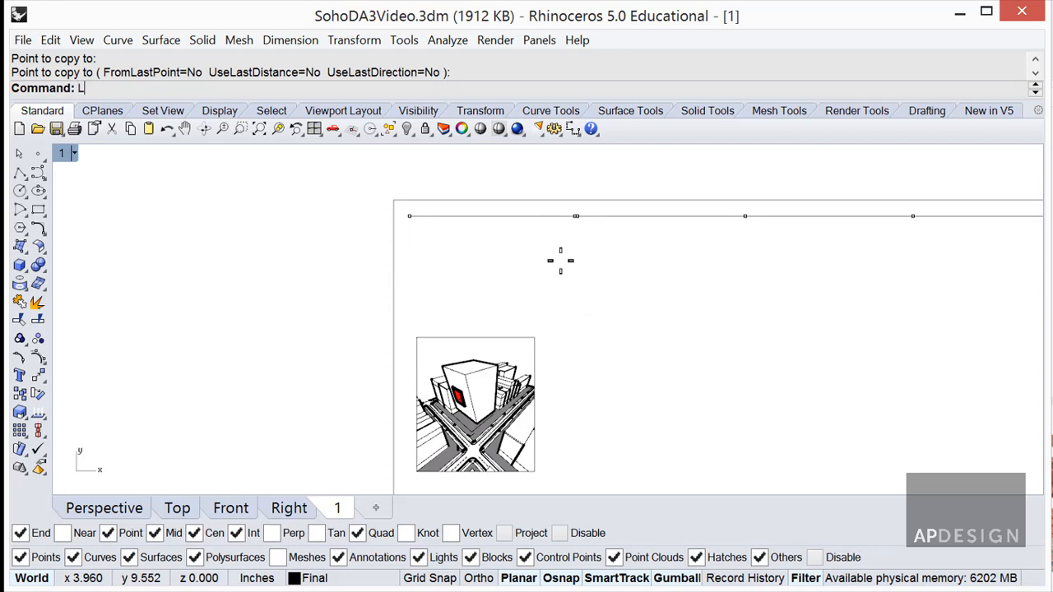
pyautogui.press('Return')
pyautogui.click(410, 216)
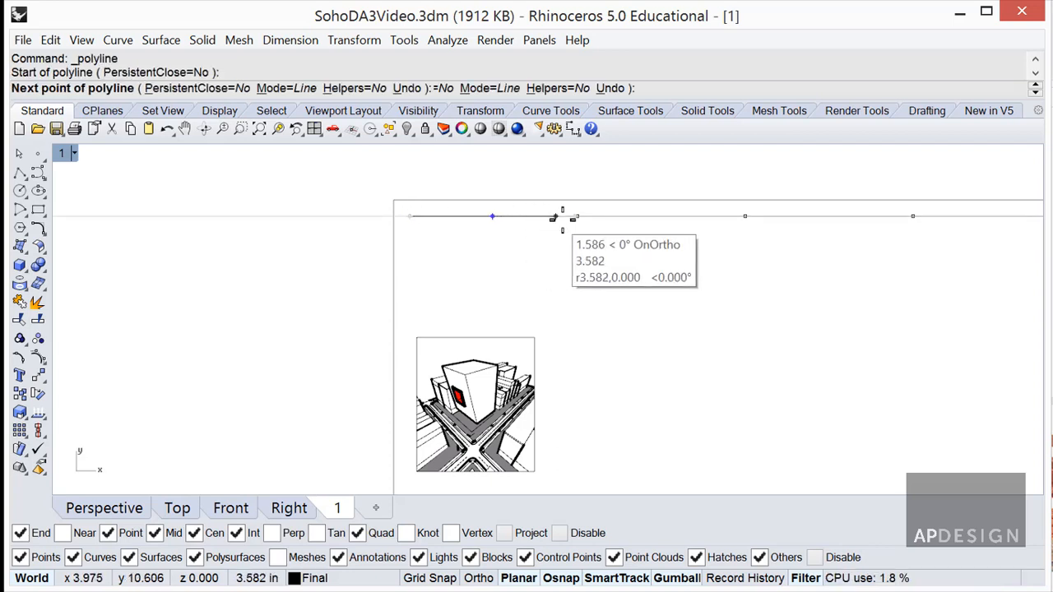
pyautogui.click(577, 216)
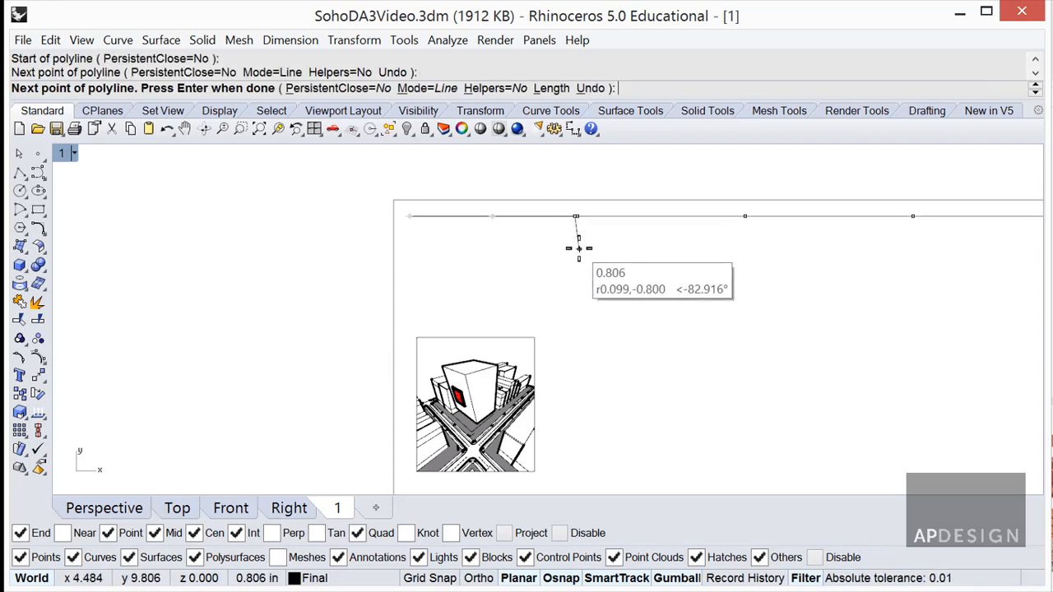
pyautogui.press('Return')
# Rotate the short line down to vertical about its left end, then delete that attempt.
pyautogui.click(524, 215)
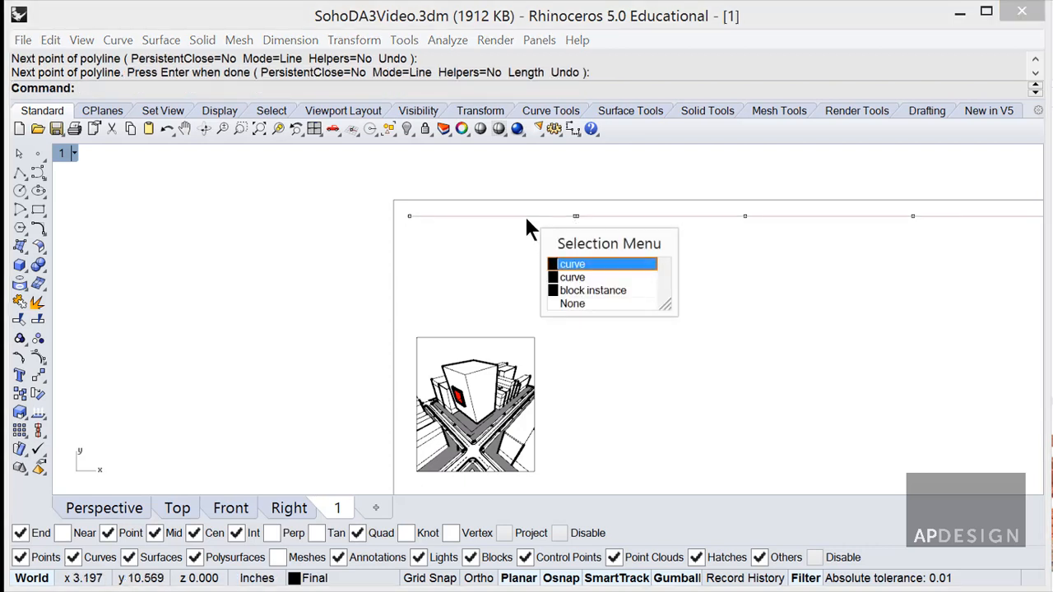
pyautogui.write('Rotate')
pyautogui.press('Return')
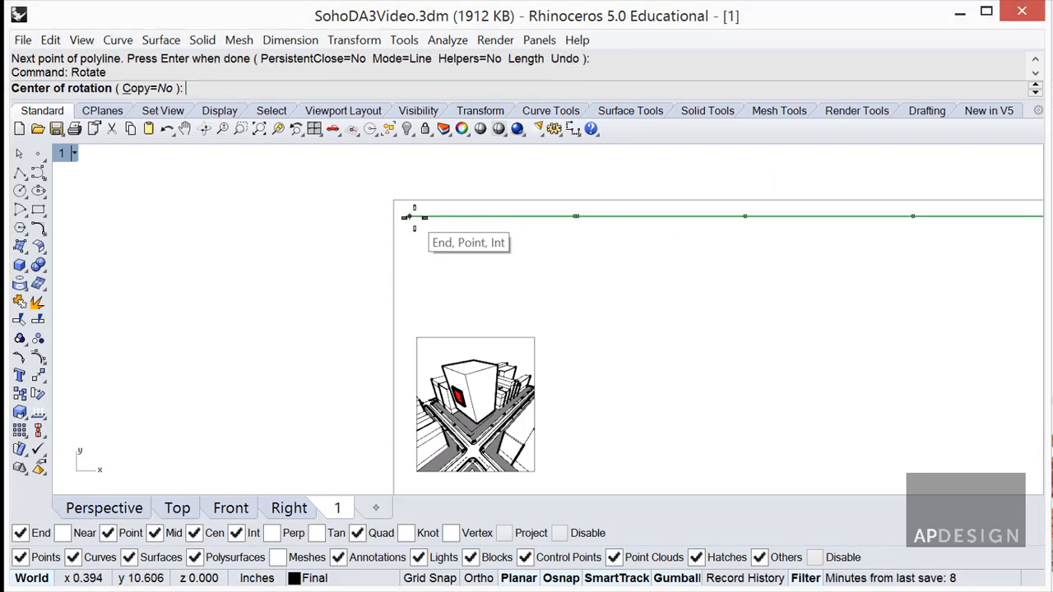
pyautogui.click(409, 216)
pyautogui.click(576, 217)
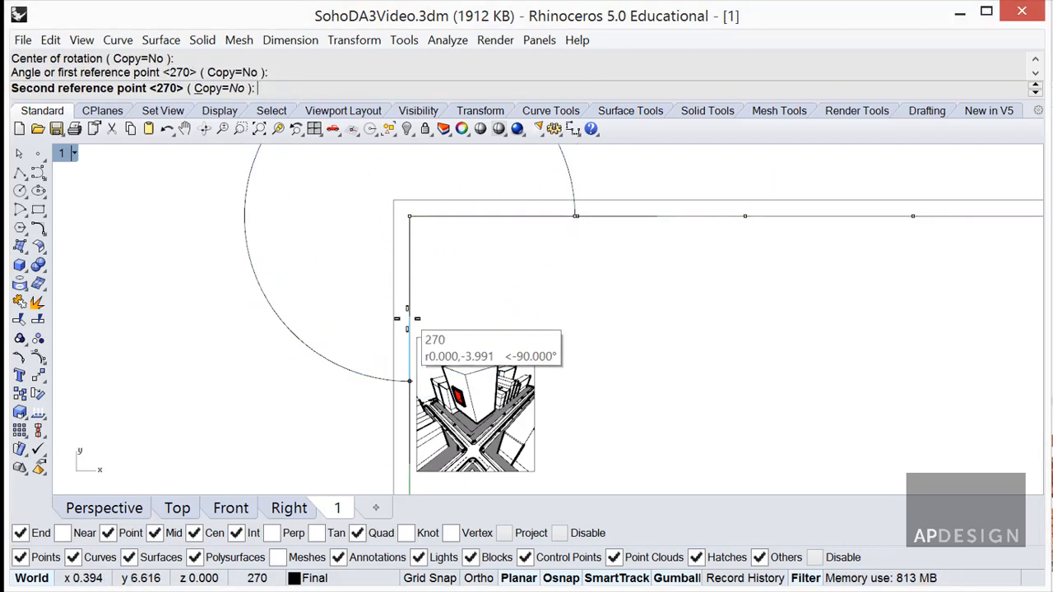
pyautogui.click(420, 340)
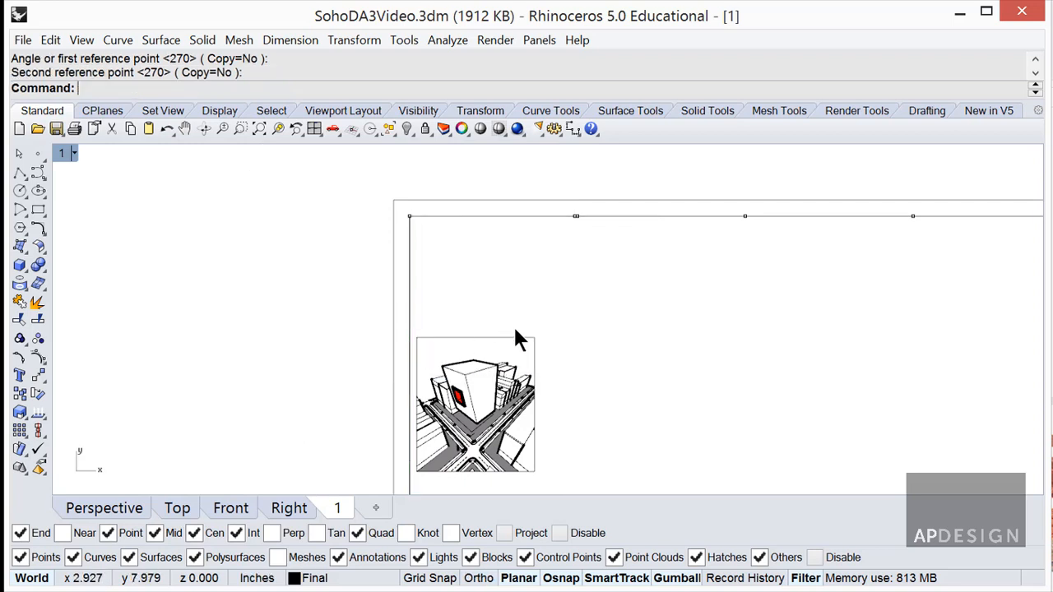
pyautogui.scroll(-3, 516, 333)
pyautogui.click(477, 316)
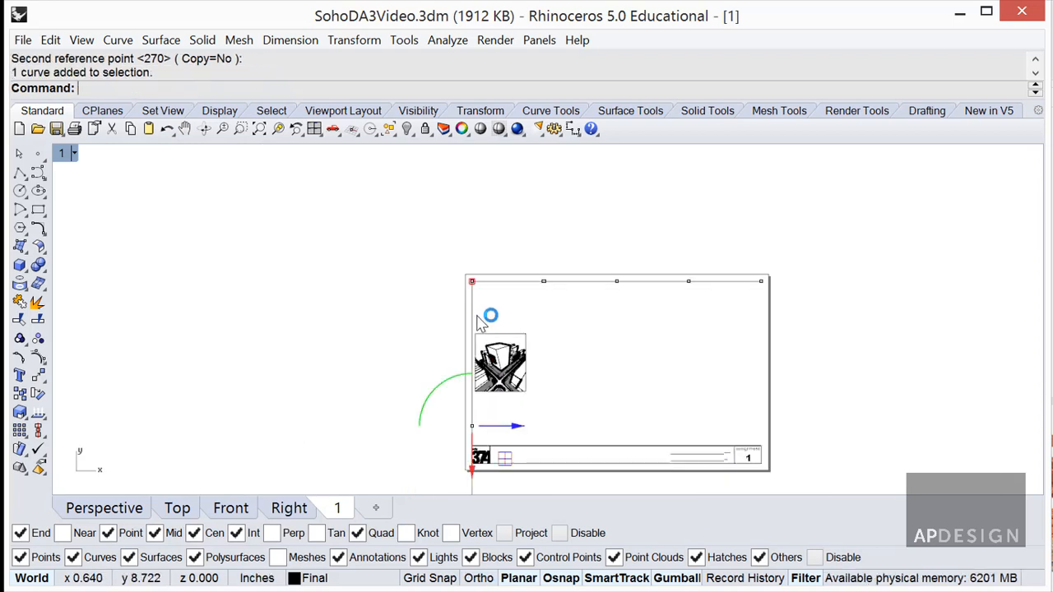
pyautogui.press('Delete')
# Rotate the line 270° about its left end so it hangs vertically from the sheet's top-left corner.
pyautogui.click(494, 280)
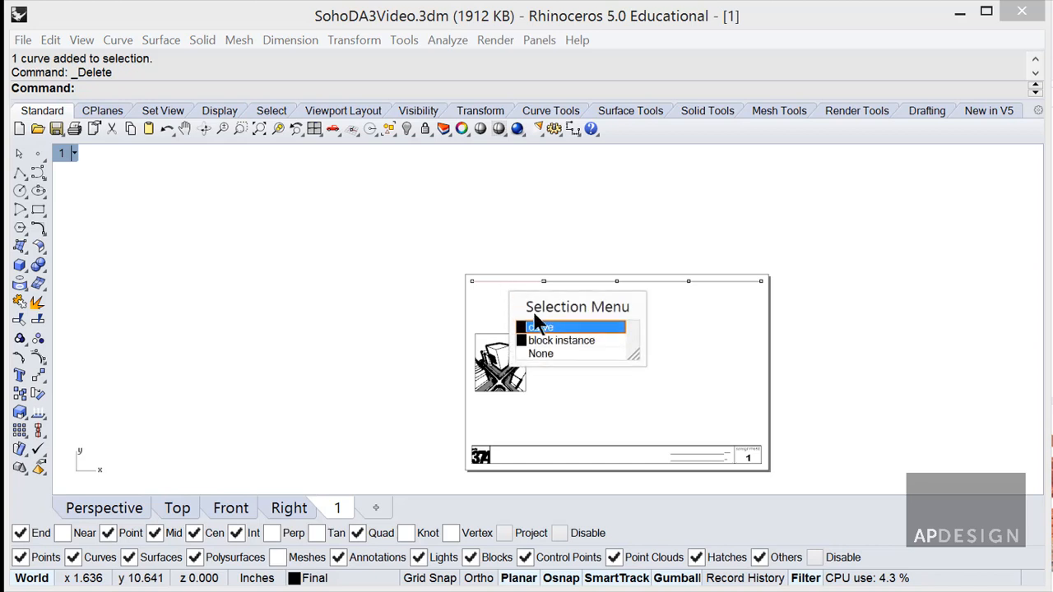
pyautogui.click(535, 326)
pyautogui.scroll(3, 514, 307)
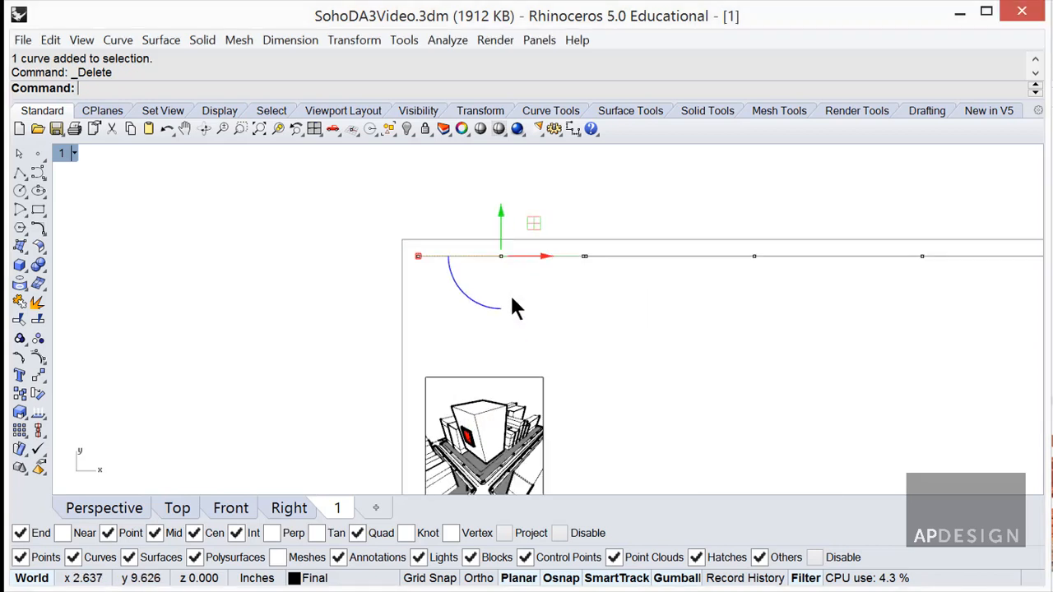
pyautogui.write('rotate')
pyautogui.press('Return')
pyautogui.click(418, 256)
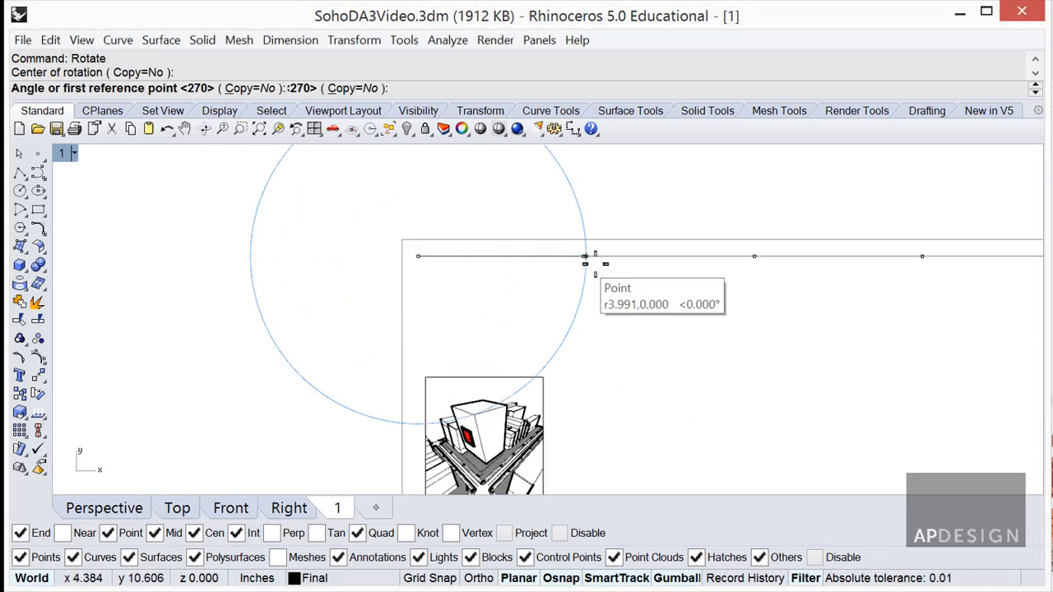
pyautogui.click(584, 256)
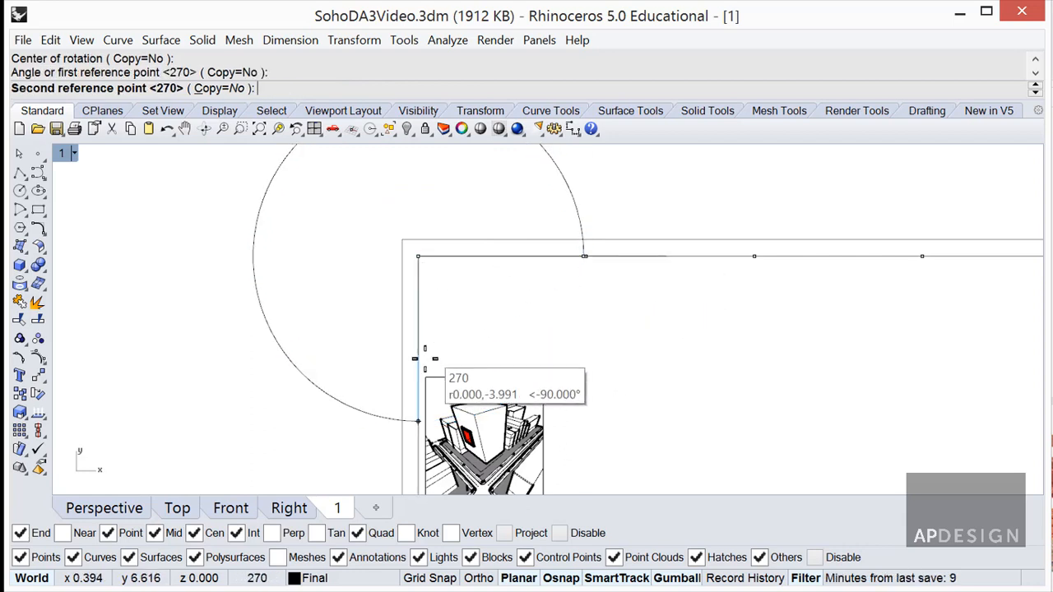
pyautogui.click(424, 358)
pyautogui.click(510, 375)
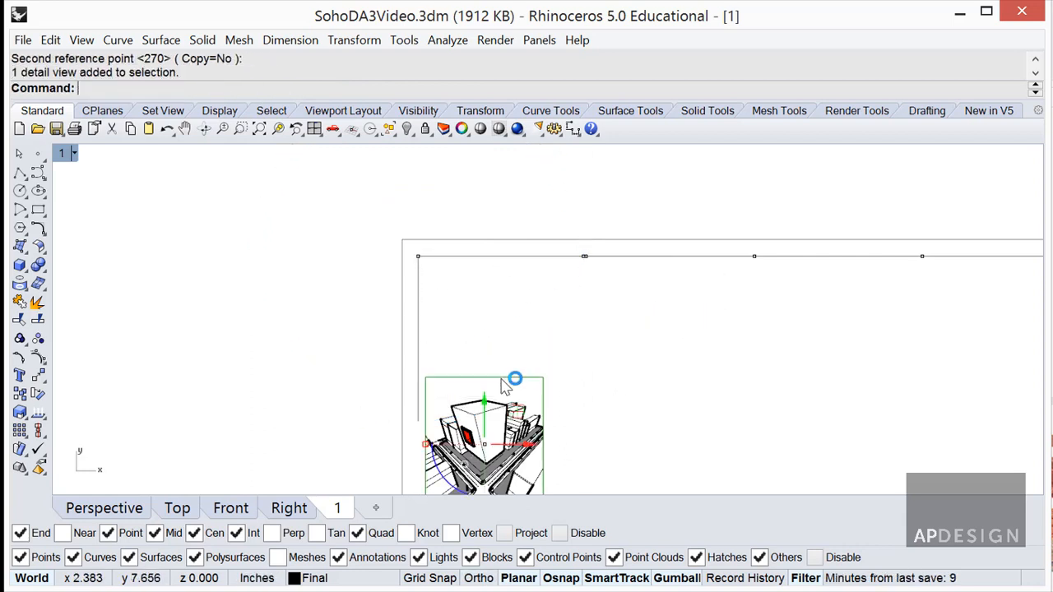
# Move the perspective detail so its top-left corner sits on the sheet's top-left guide corner.
pyautogui.write('m')
pyautogui.press('Return')
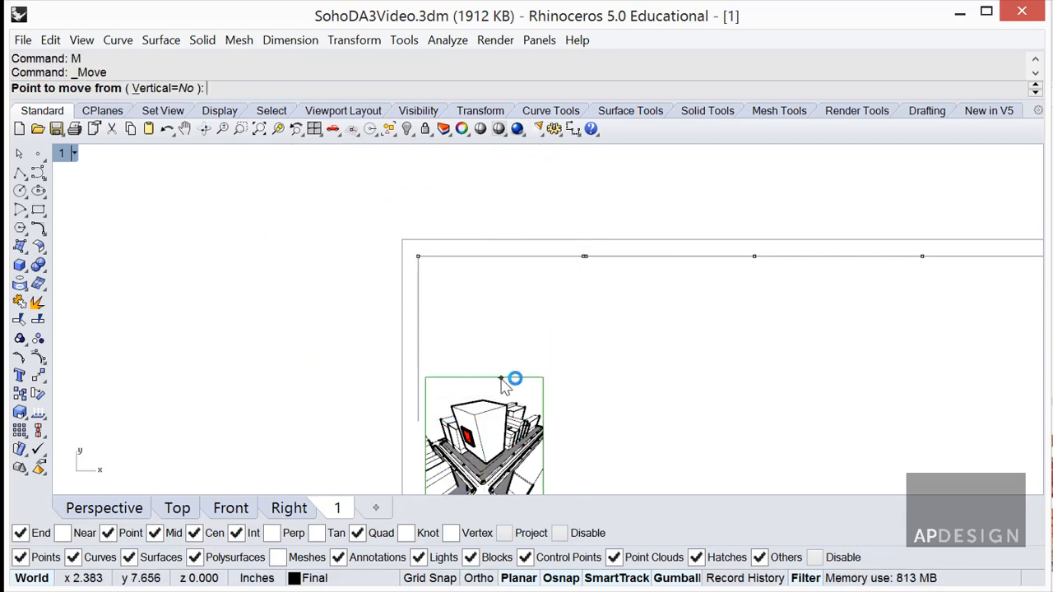
pyautogui.click(425, 378)
pyautogui.click(420, 260)
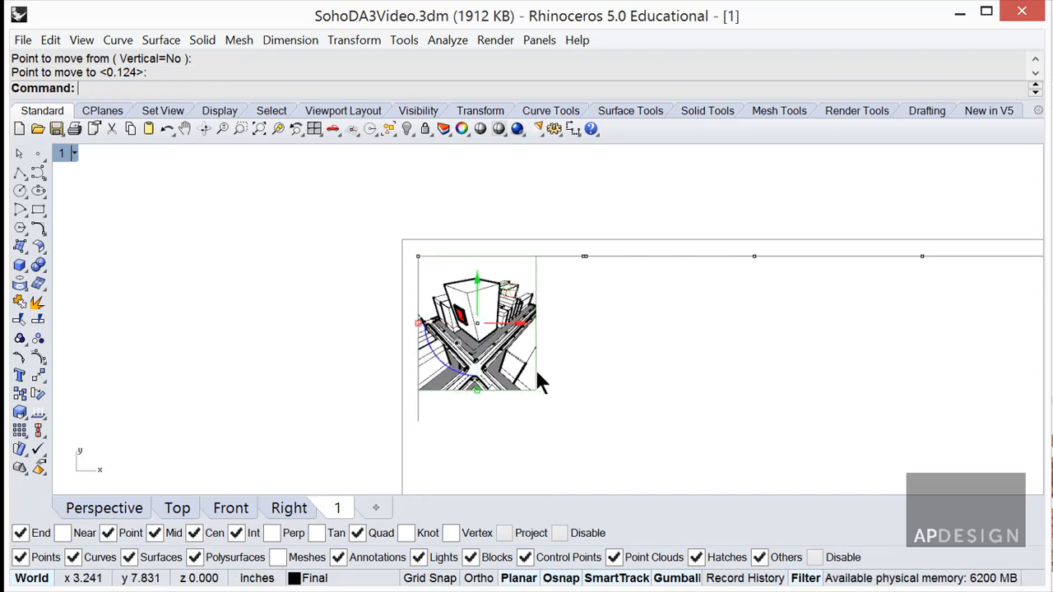
# Turn on the detail's control points with POn and stretch its top-right corner right to the first division.
pyautogui.write('POn')
pyautogui.press('Return')
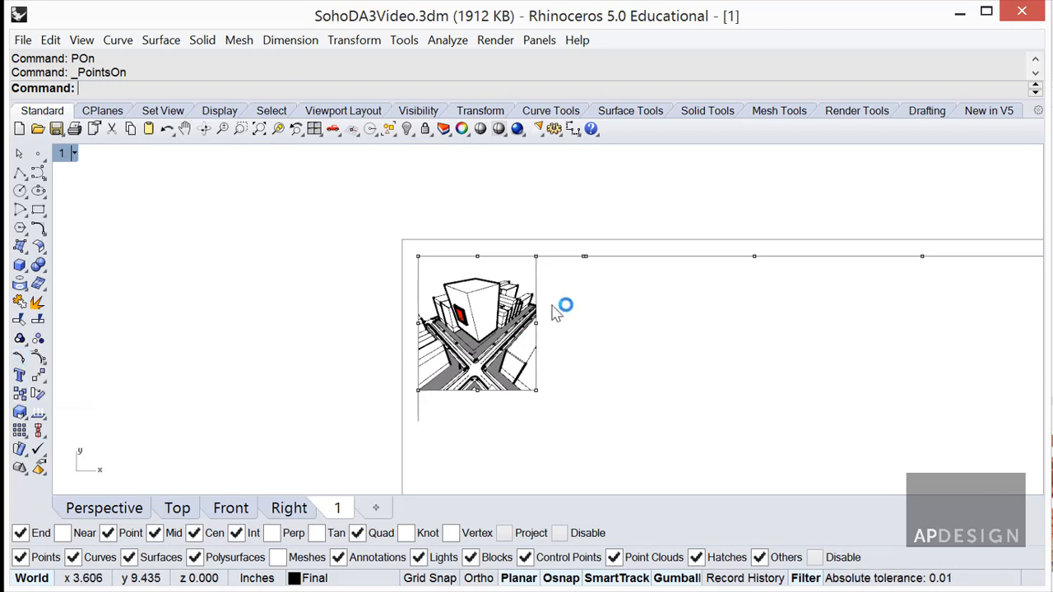
pyautogui.click(536, 258)
pyautogui.write('M')
pyautogui.press('Return')
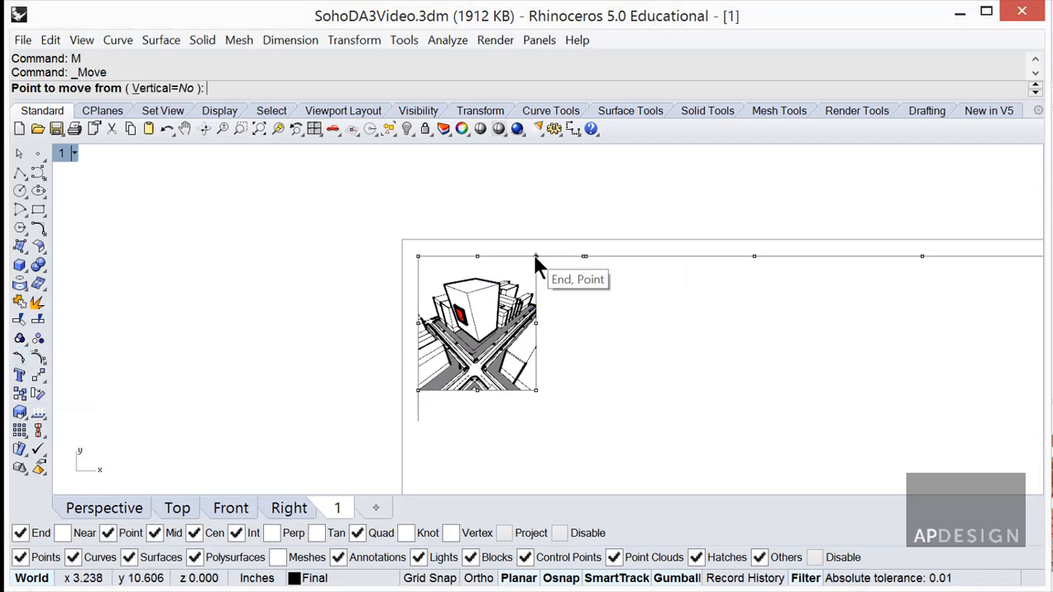
pyautogui.click(534, 254)
pyautogui.click(578, 256)
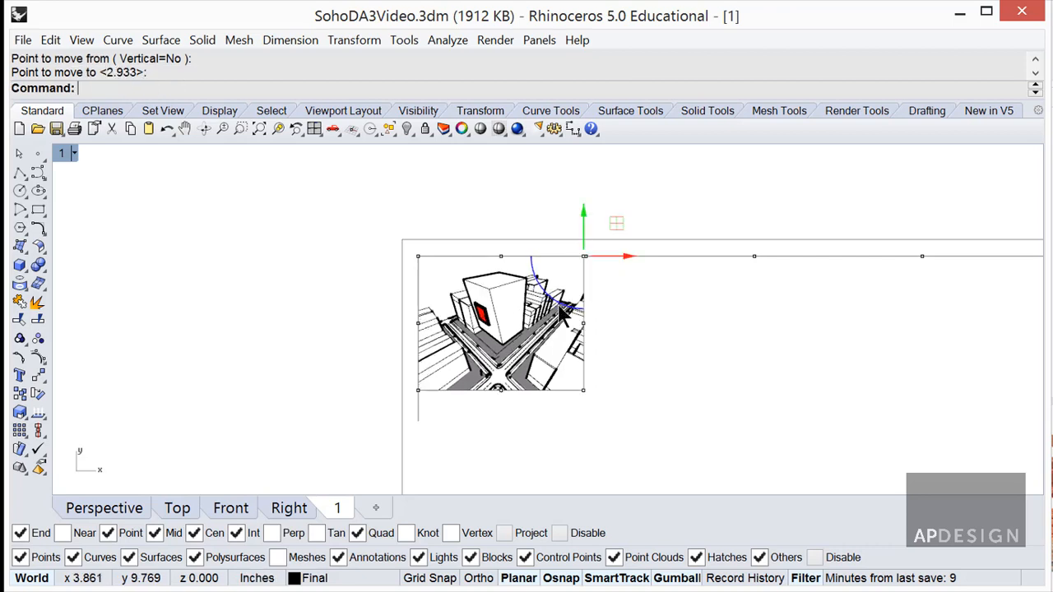
# Move the detail's bottom-left corner to the guide line's lower end, then 0.75 lower.
pyautogui.write('M')
pyautogui.press('Return')
pyautogui.click(418, 391)
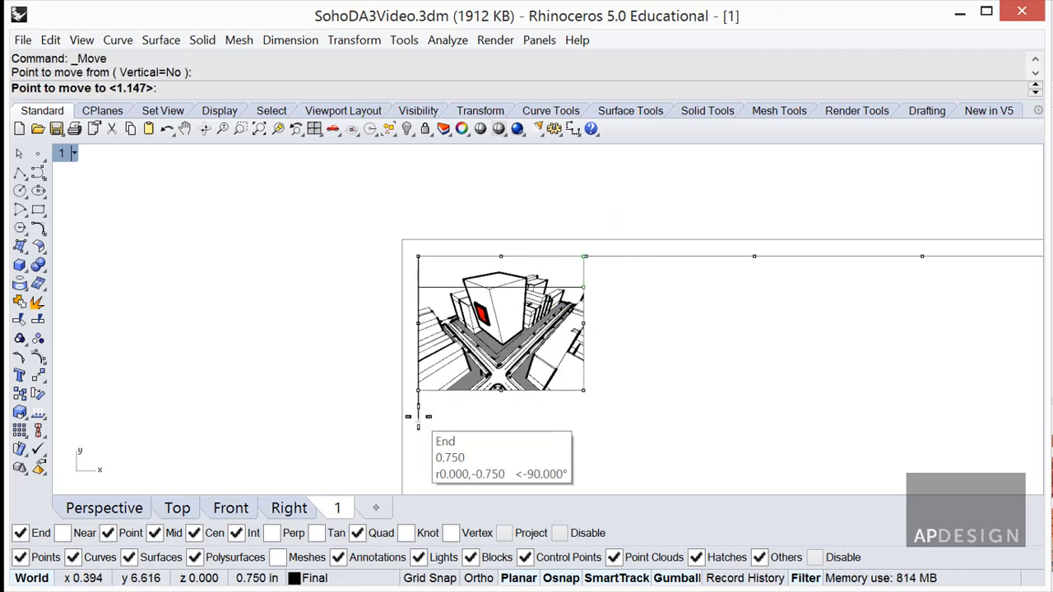
pyautogui.click(419, 390)
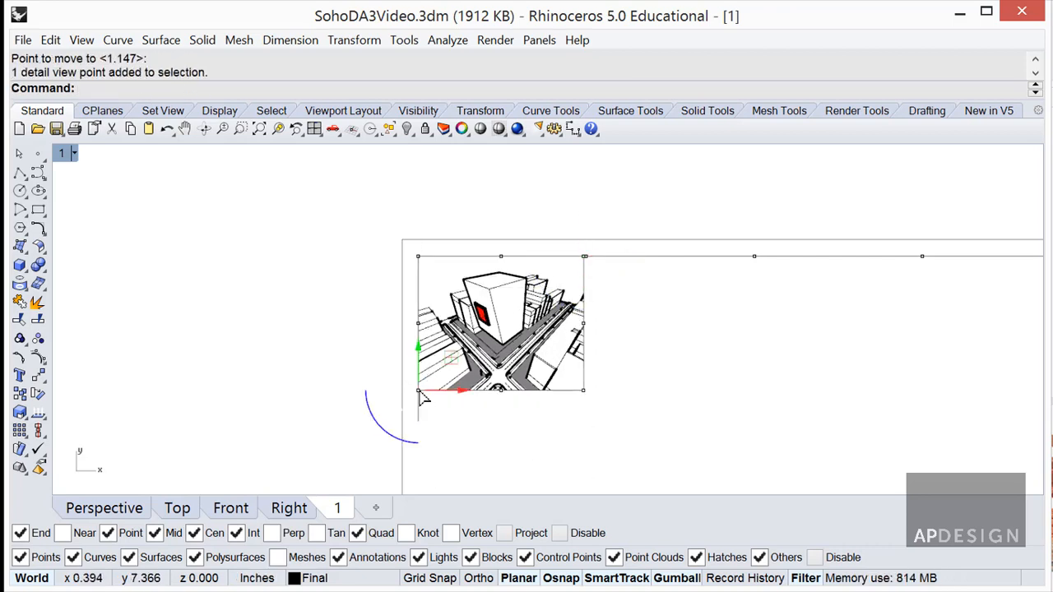
pyautogui.write('M')
pyautogui.press('Return')
pyautogui.click(418, 391)
pyautogui.click(418, 421)
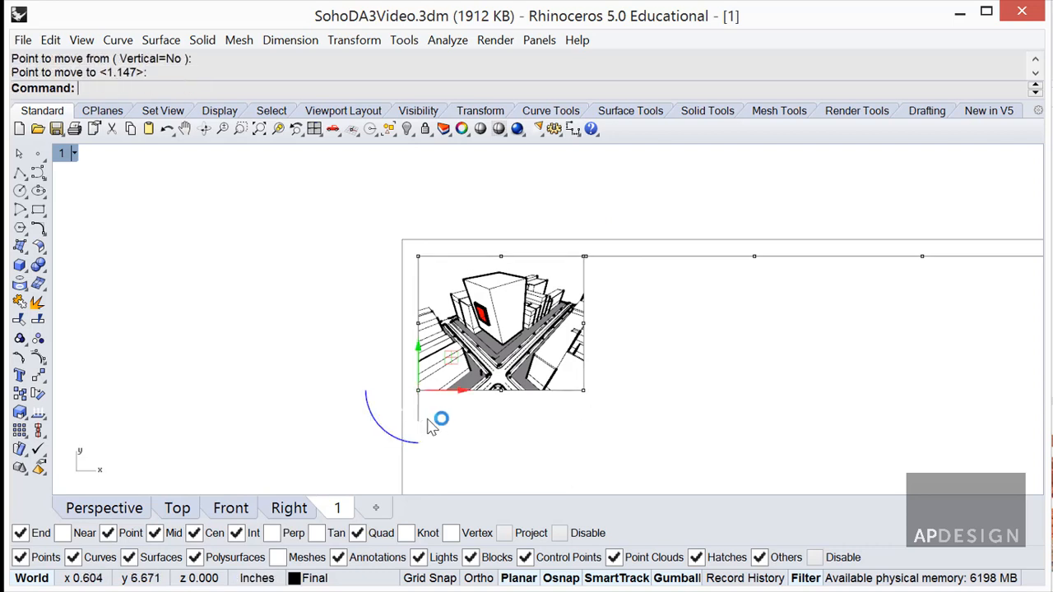
# Reselect the detail, show its points again and drag the lower-left corner down to make it taller.
pyautogui.click(486, 392)
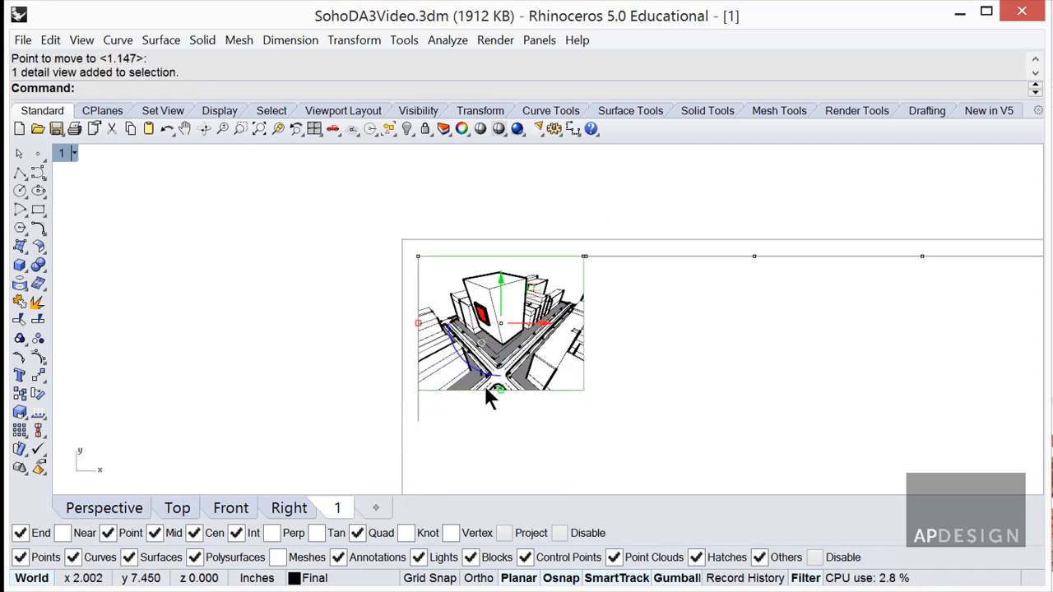
pyautogui.write('POn')
pyautogui.press('Return')
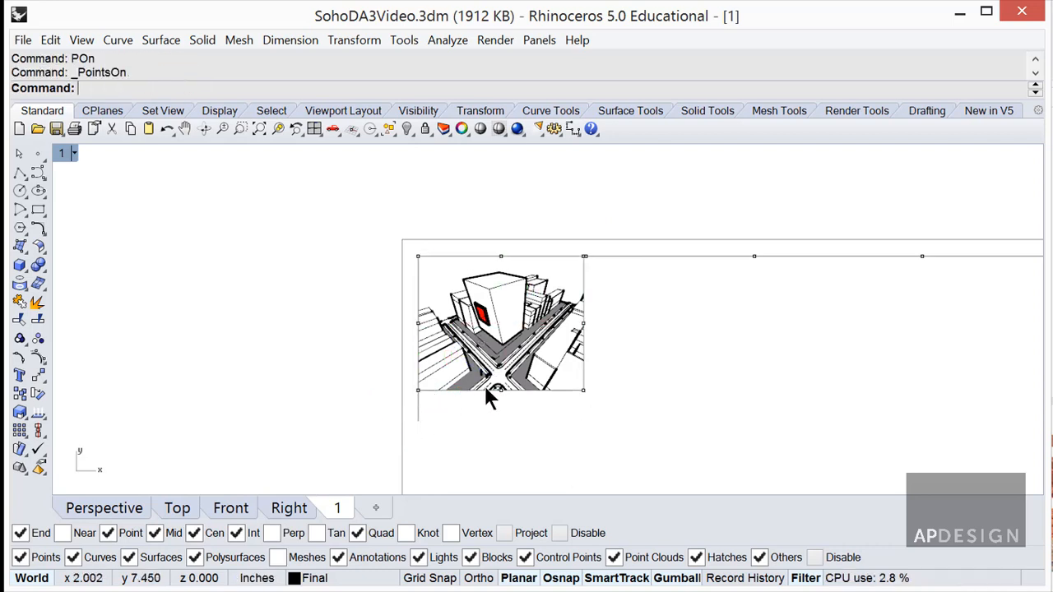
pyautogui.write('M')
pyautogui.press('Return')
pyautogui.click(418, 391)
pyautogui.press('Return')
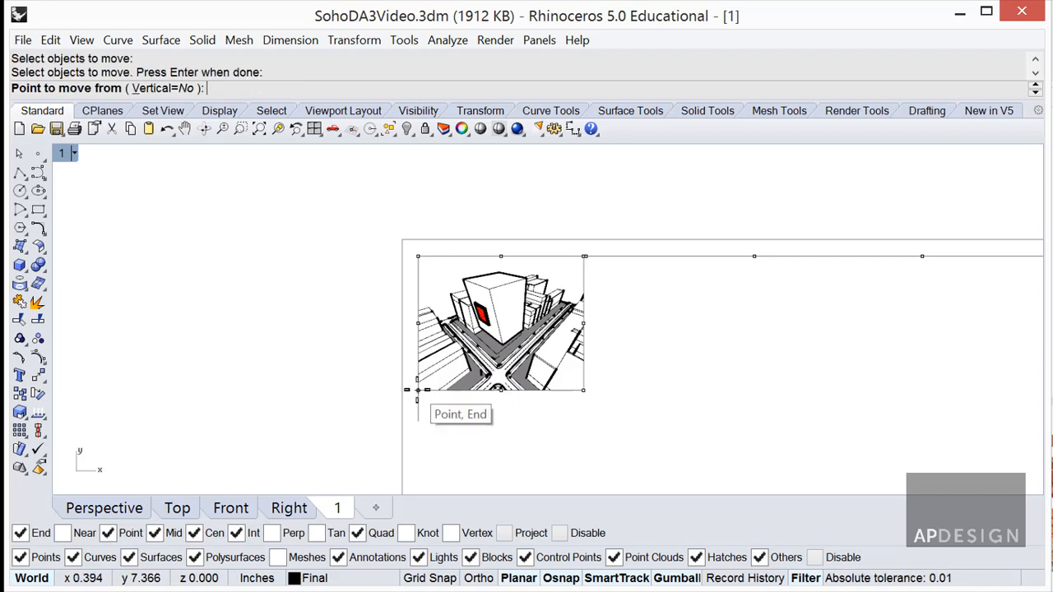
pyautogui.click(418, 391)
pyautogui.click(416, 421)
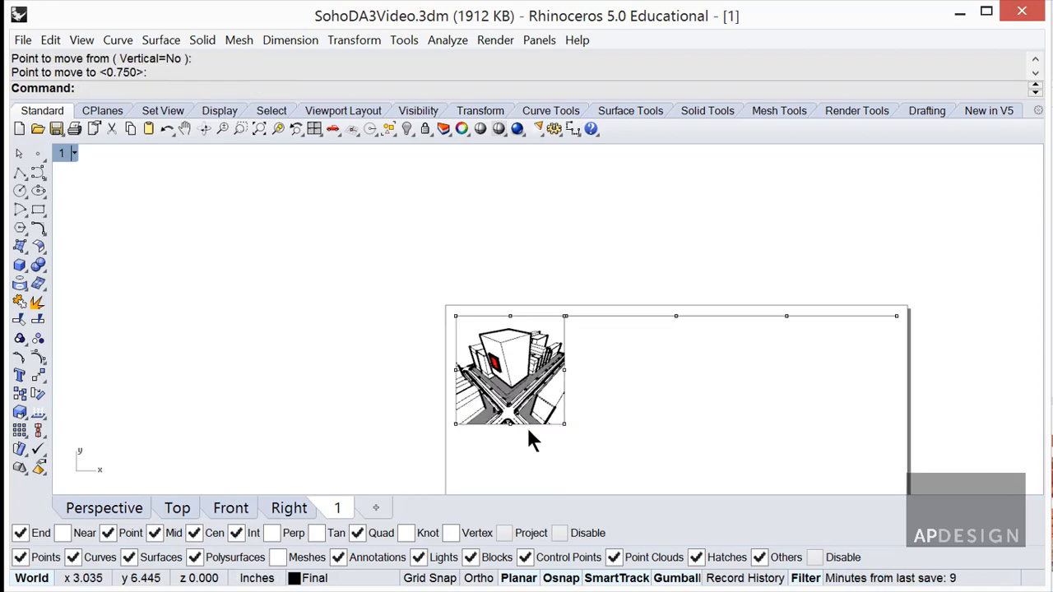
pyautogui.click(575, 368)
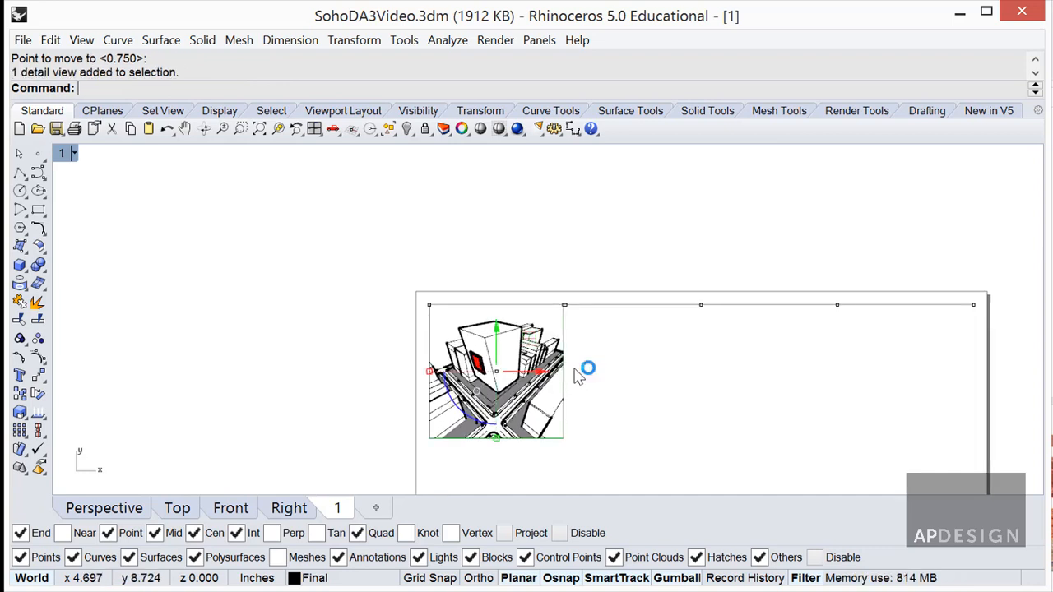
pyautogui.click(574, 370)
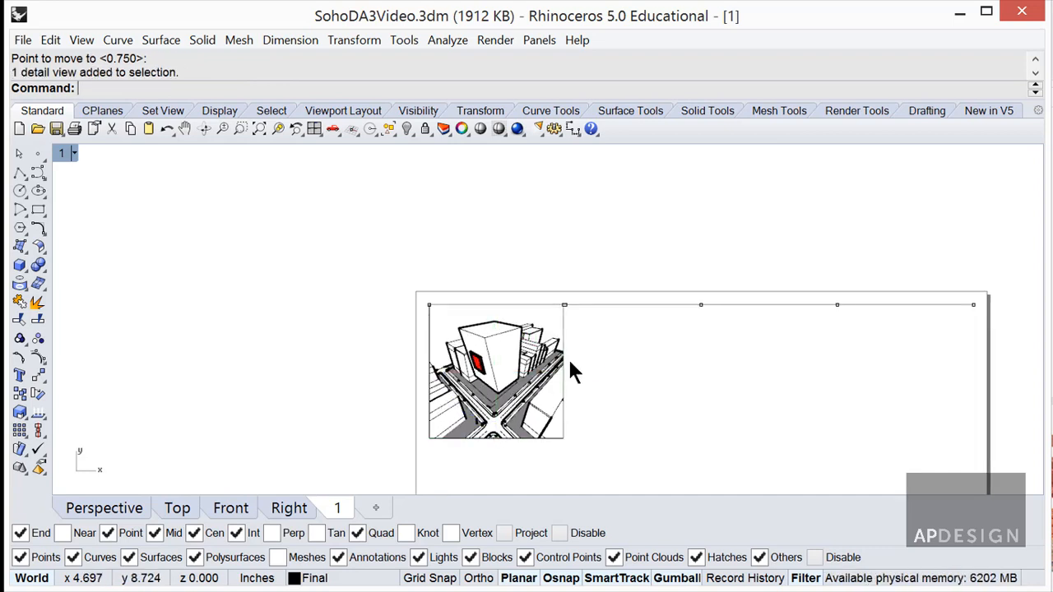
# Activate the detail and bring the Properties panel onto the screen to show its settings.
pyautogui.doubleClick(549, 320)
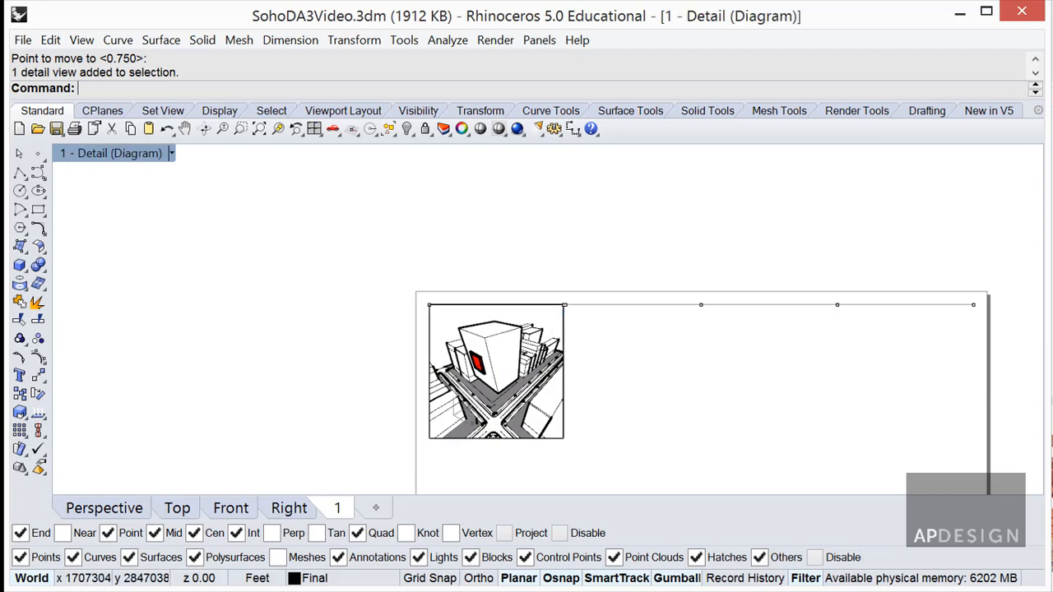
pyautogui.moveTo(1052, 132); pyautogui.dragTo(745, 129)
pyautogui.click(648, 132)
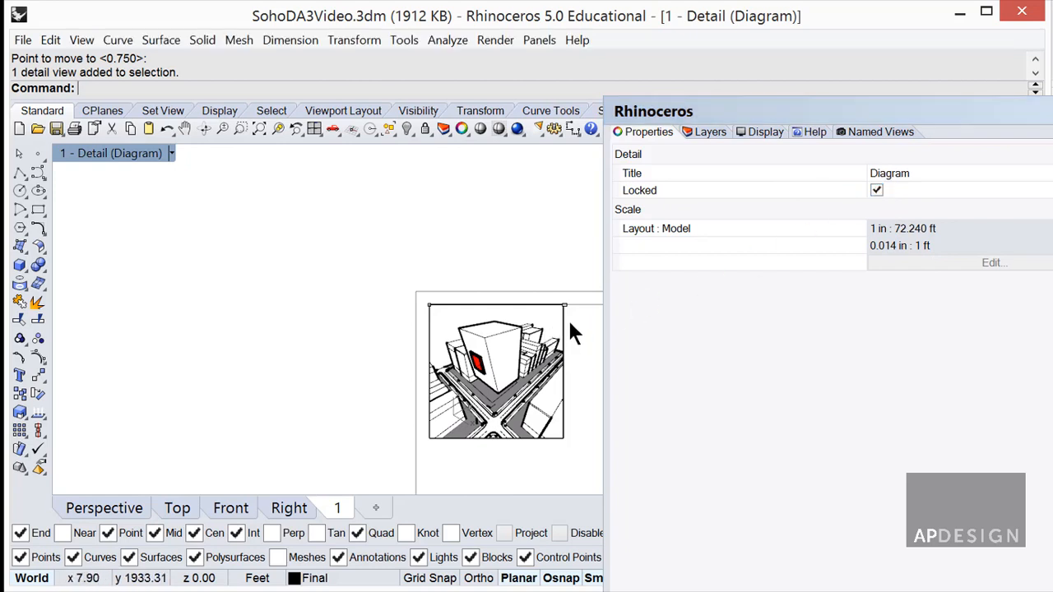
pyautogui.moveTo(568, 318); pyautogui.dragTo(490, 264, button='right')
pyautogui.doubleClick(428, 304)
pyautogui.scroll(15, 481, 274)
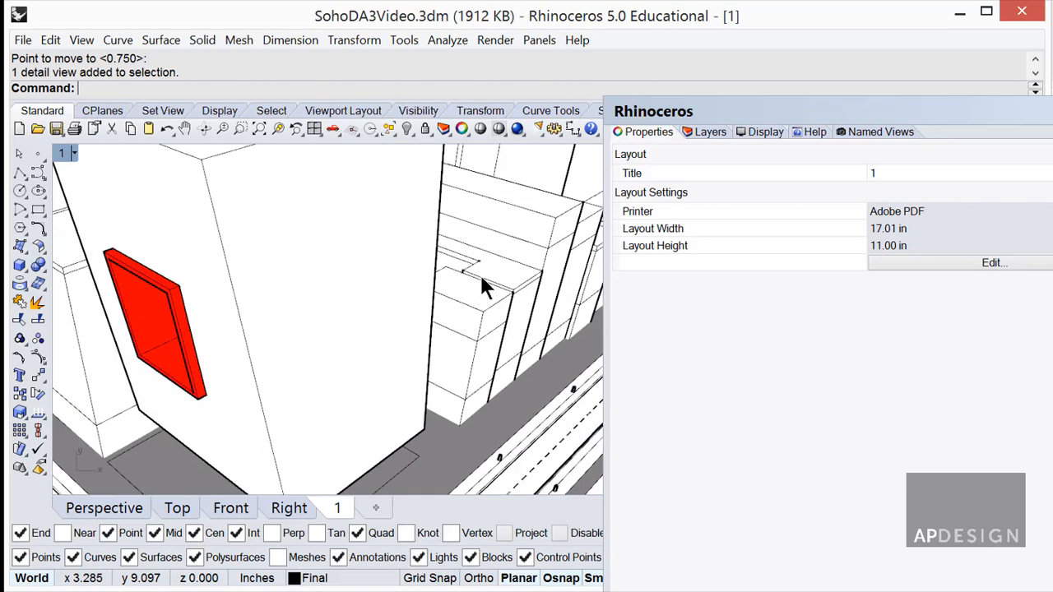
pyautogui.scroll(-18, 480, 275)
pyautogui.scroll(8, 482, 280)
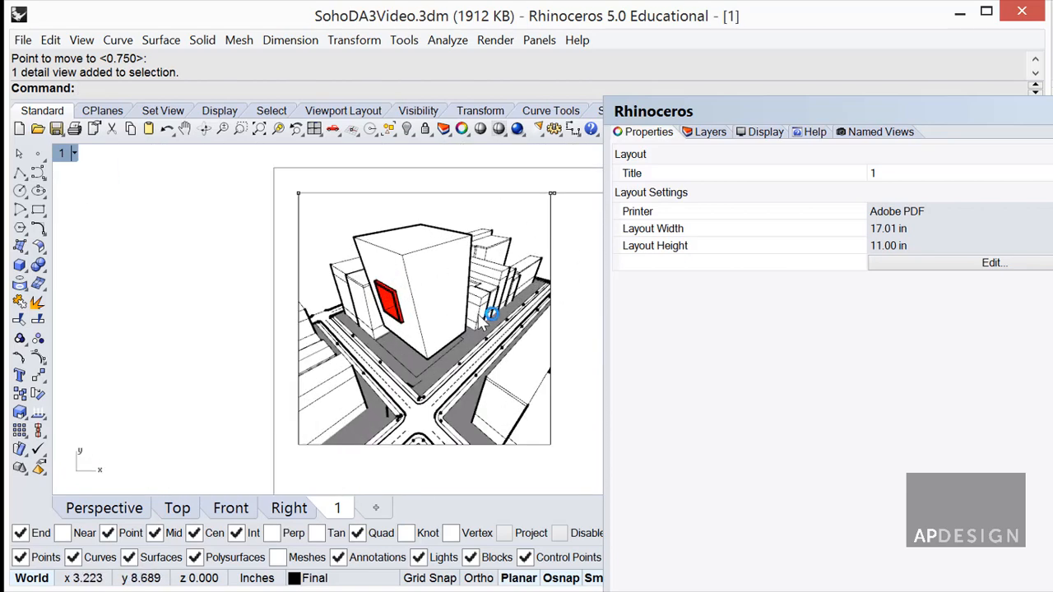
# Unlock the detail and restore the Diagram named view inside it.
pyautogui.doubleClick(539, 265)
pyautogui.click(877, 190)
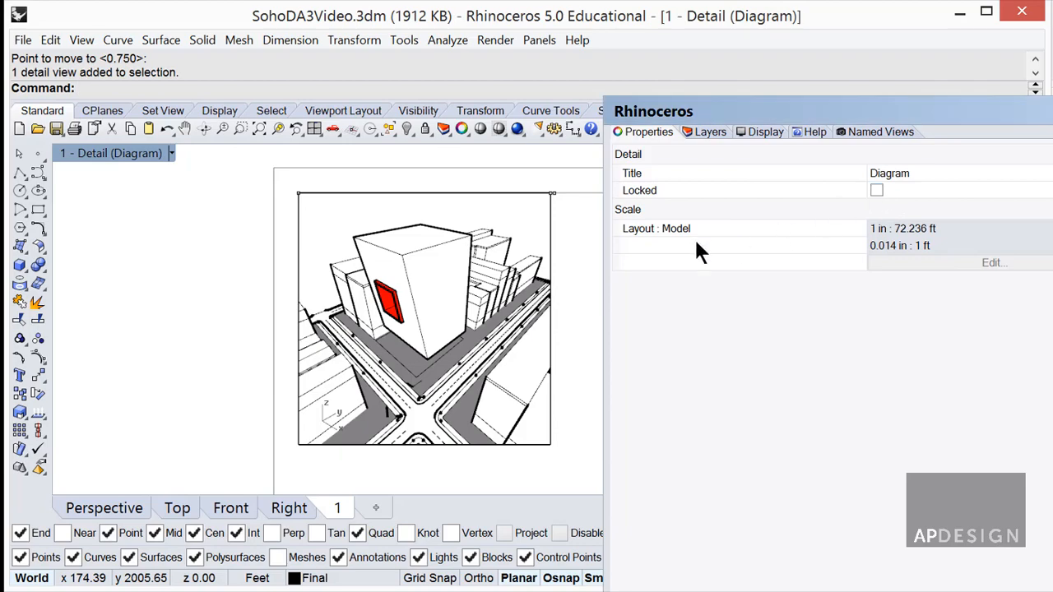
pyautogui.moveTo(428, 264); pyautogui.dragTo(520, 261, button='right')
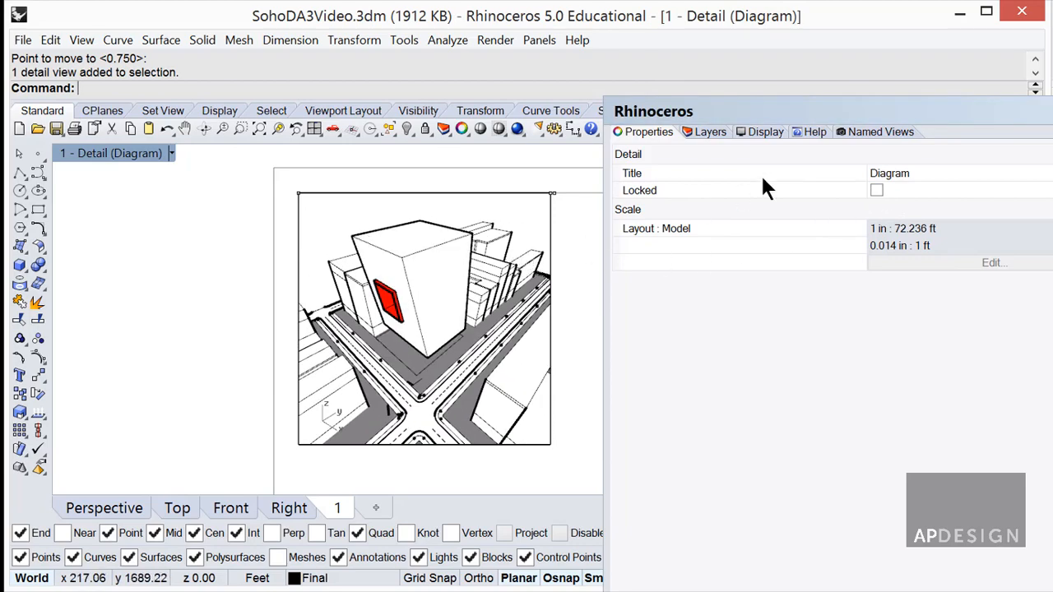
pyautogui.click(878, 134)
pyautogui.doubleClick(648, 198)
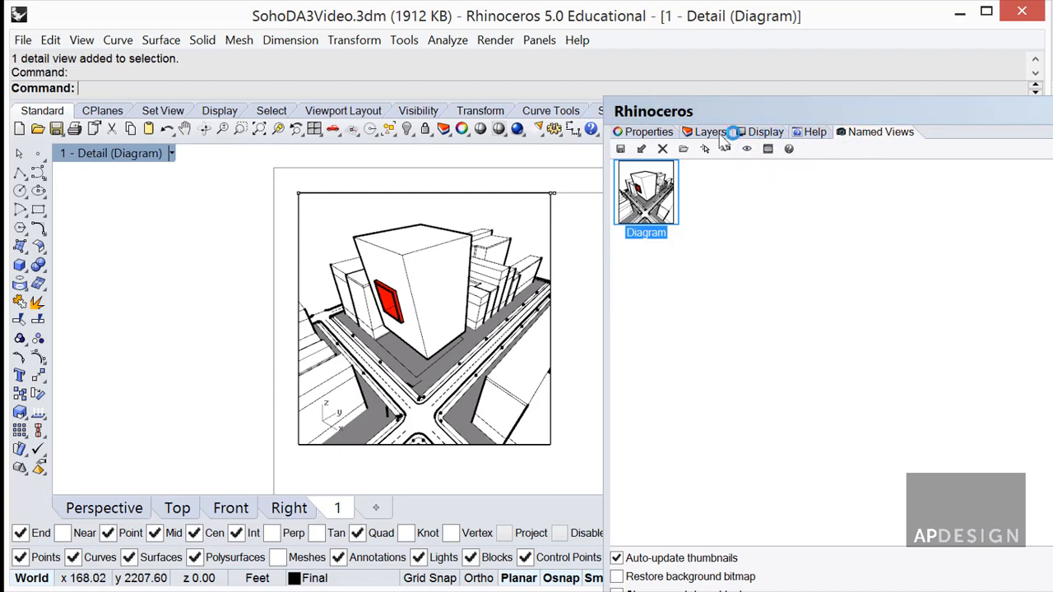
pyautogui.doubleClick(562, 218)
# Check Locked in the detail's properties so its Diagram view stays fixed.
pyautogui.click(553, 235)
pyautogui.click(648, 132)
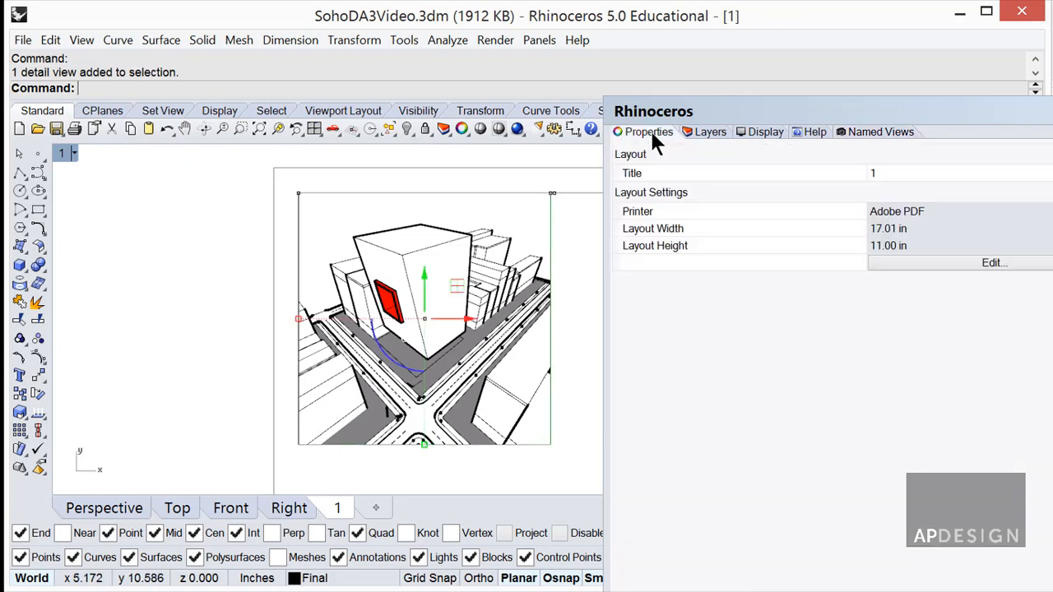
pyautogui.click(660, 150)
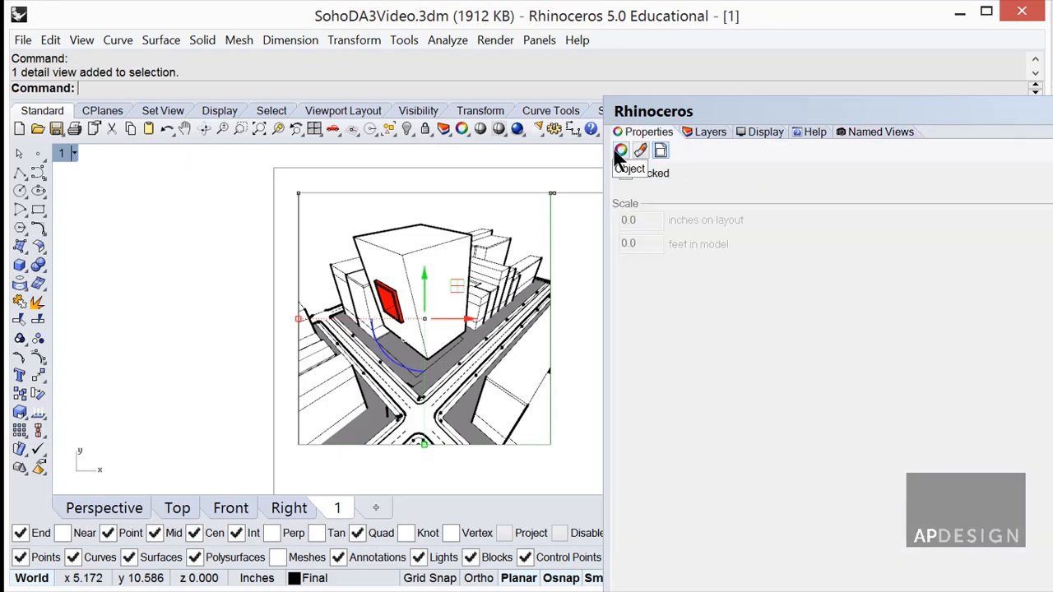
pyautogui.click(621, 151)
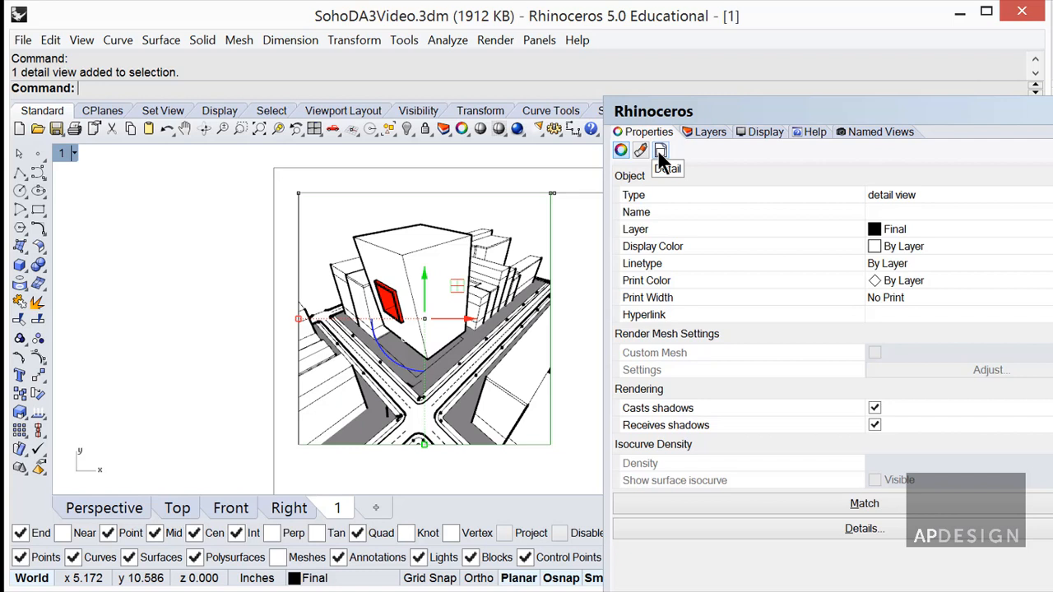
pyautogui.click(662, 153)
pyautogui.click(626, 173)
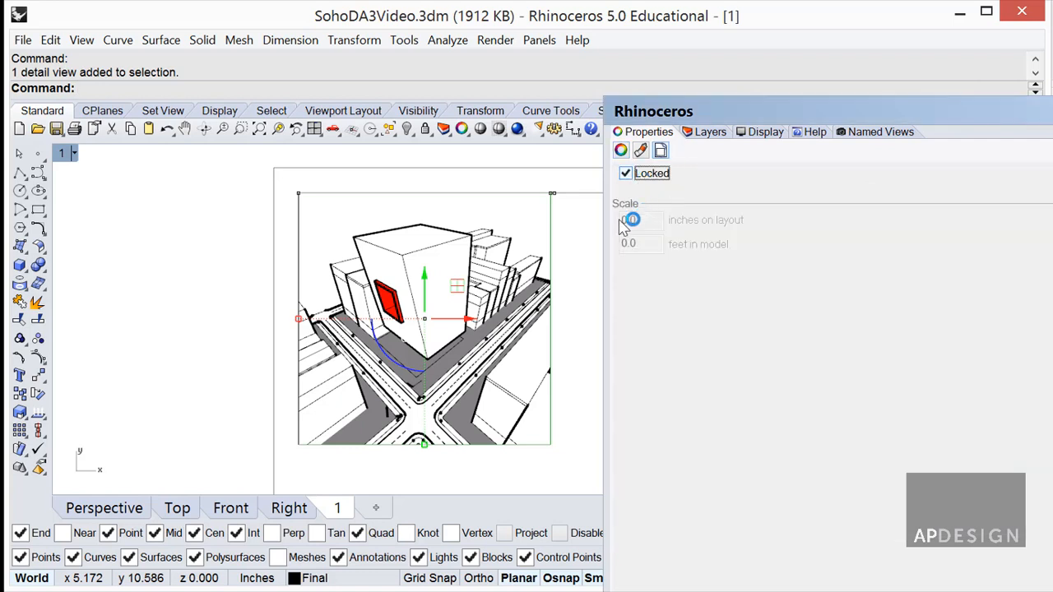
pyautogui.click(562, 213)
pyautogui.scroll(-12, 562, 213)
pyautogui.moveTo(574, 232); pyautogui.dragTo(198, 218, button='right')
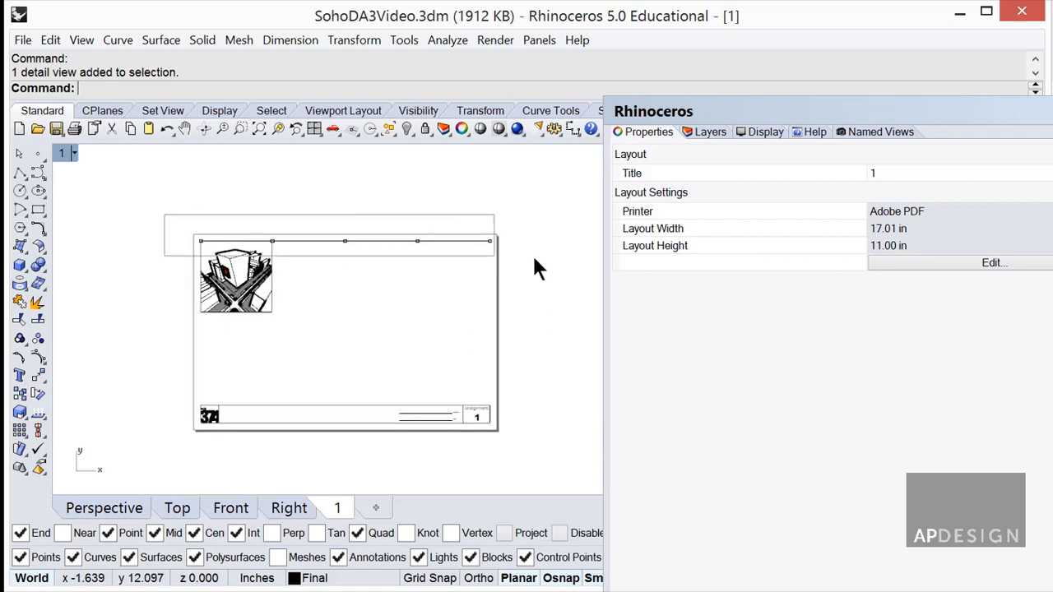
# Copy the detail once, placing the copy edge to edge beside the original.
pyautogui.moveTo(535, 268); pyautogui.dragTo(540, 266)
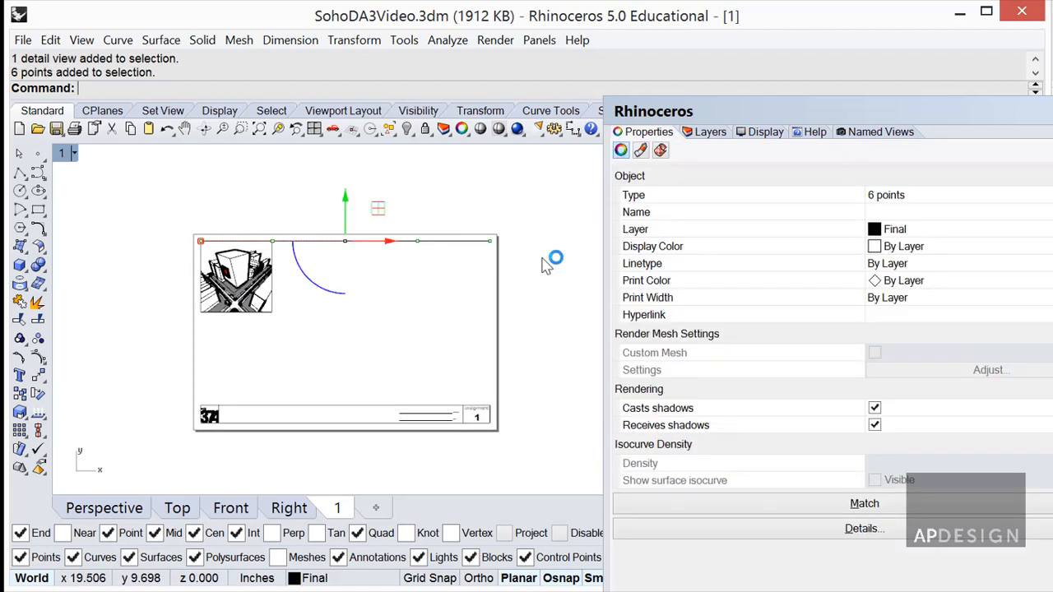
pyautogui.click(301, 269)
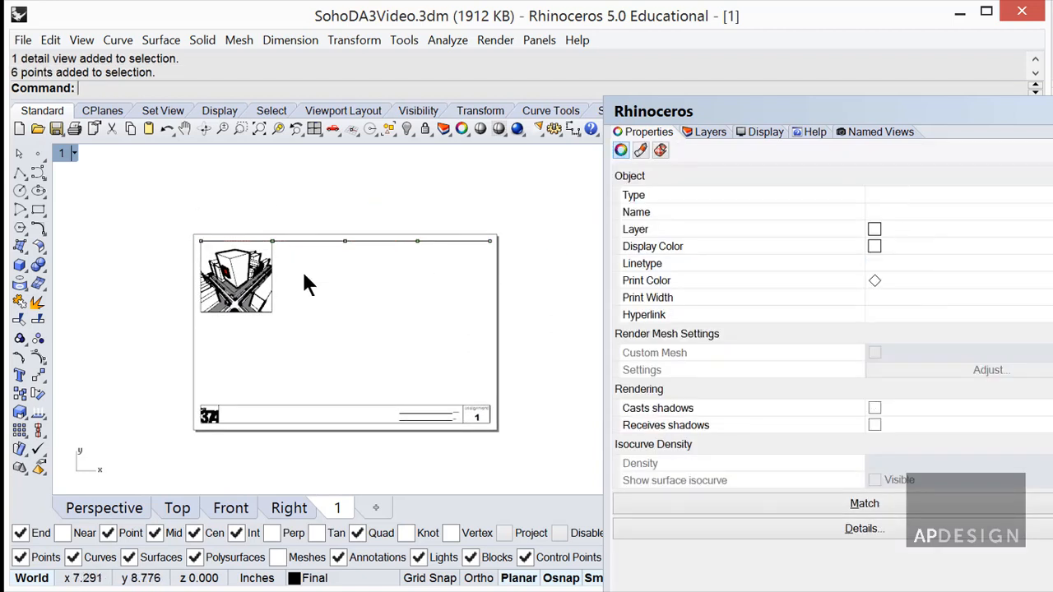
pyautogui.scroll(3, 260, 272)
pyautogui.click(262, 278)
pyautogui.write('CO')
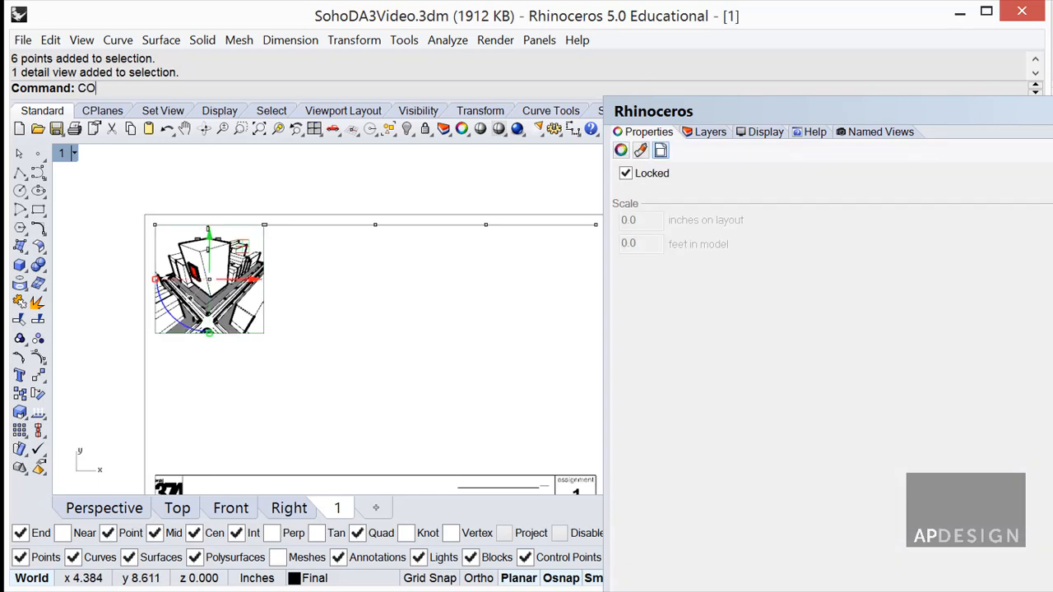
pyautogui.write('PY')
pyautogui.press('Return')
pyautogui.click(109, 211)
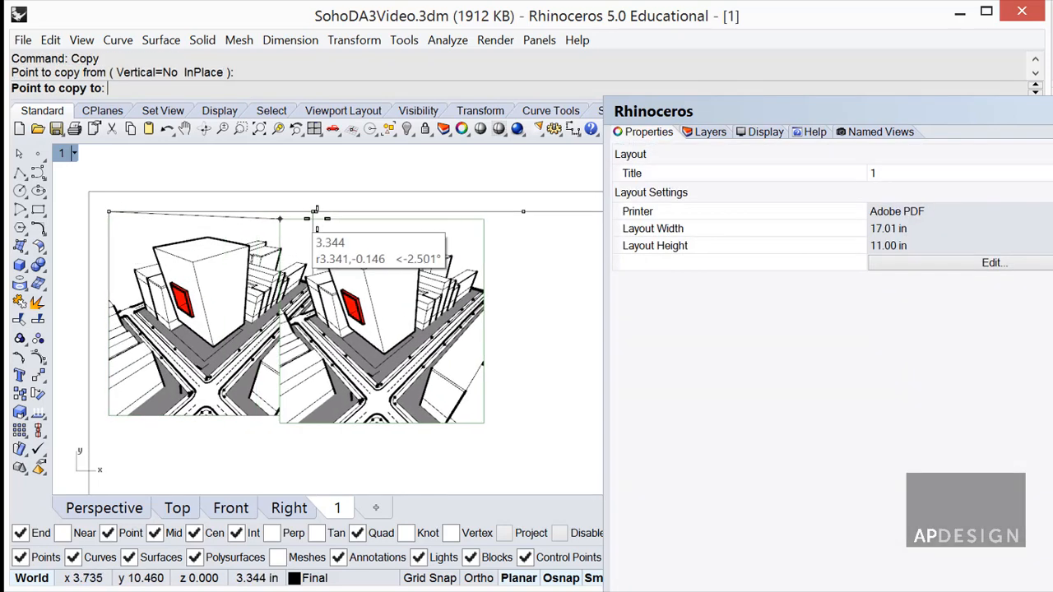
pyautogui.click(314, 212)
pyautogui.press('Return')
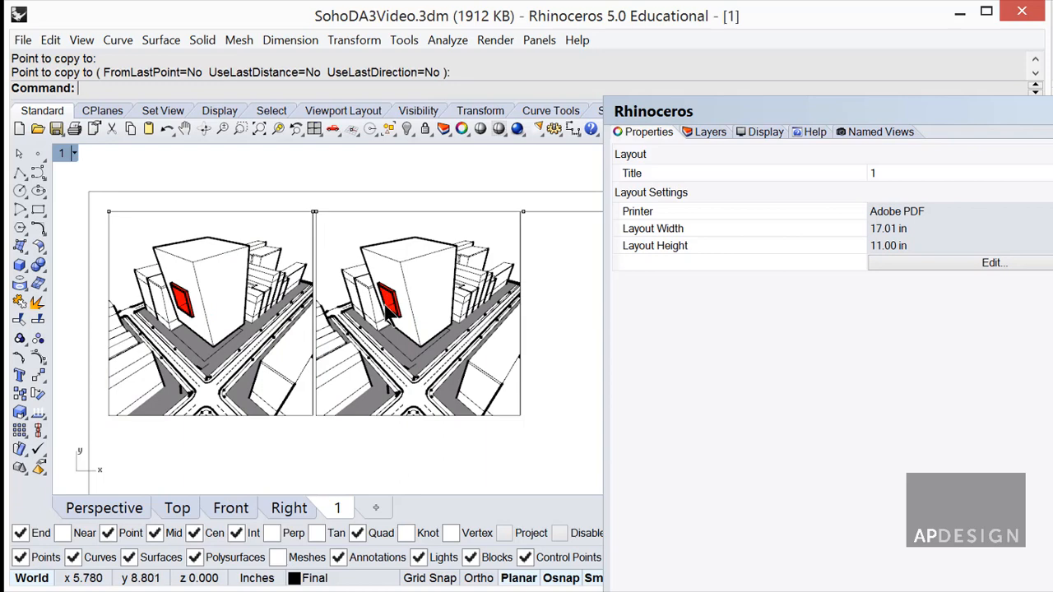
# Copy the second detail twice more to complete a row of four across the top.
pyautogui.click(351, 417)
pyautogui.write('C')
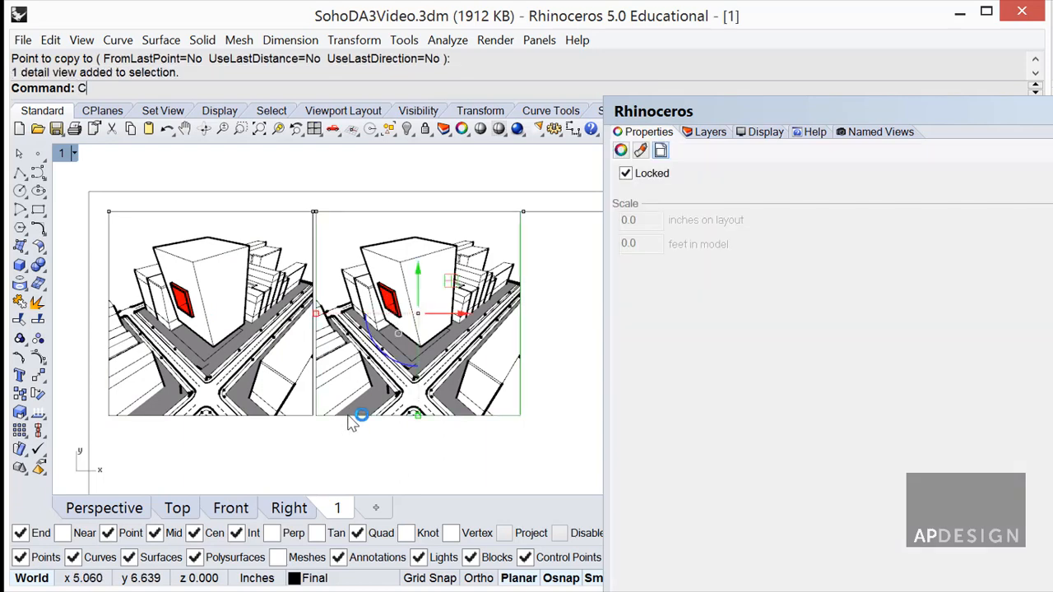
pyautogui.write('OPY')
pyautogui.press('Return')
pyautogui.click(109, 415)
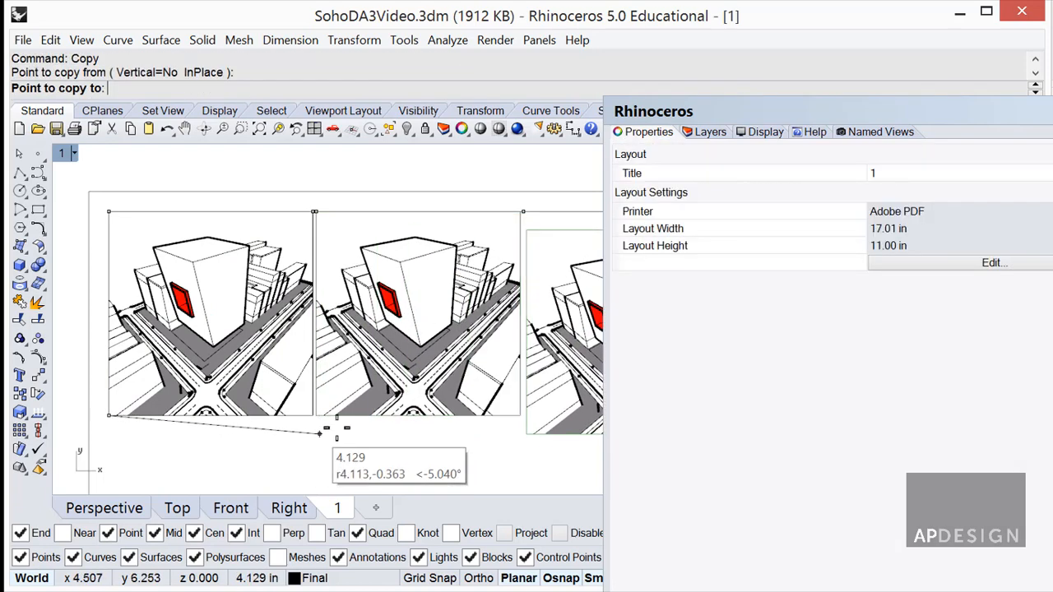
pyautogui.click(319, 416)
pyautogui.moveTo(451, 442); pyautogui.dragTo(189, 417, button='right')
pyautogui.click(269, 396)
pyautogui.press('Return')
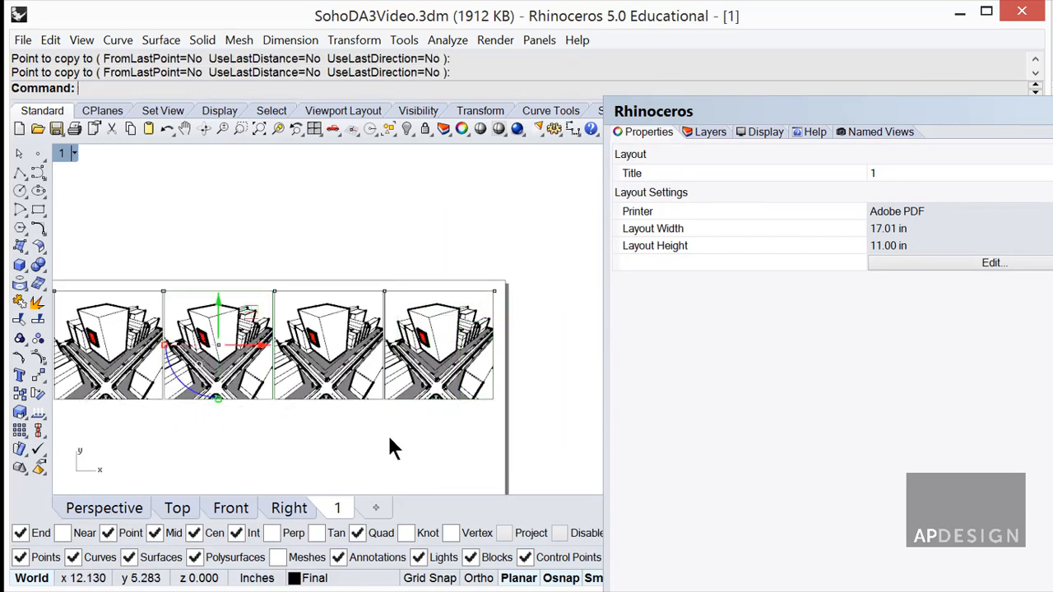
pyautogui.scroll(-3, 427, 415)
pyautogui.moveTo(207, 322); pyautogui.dragTo(525, 369)
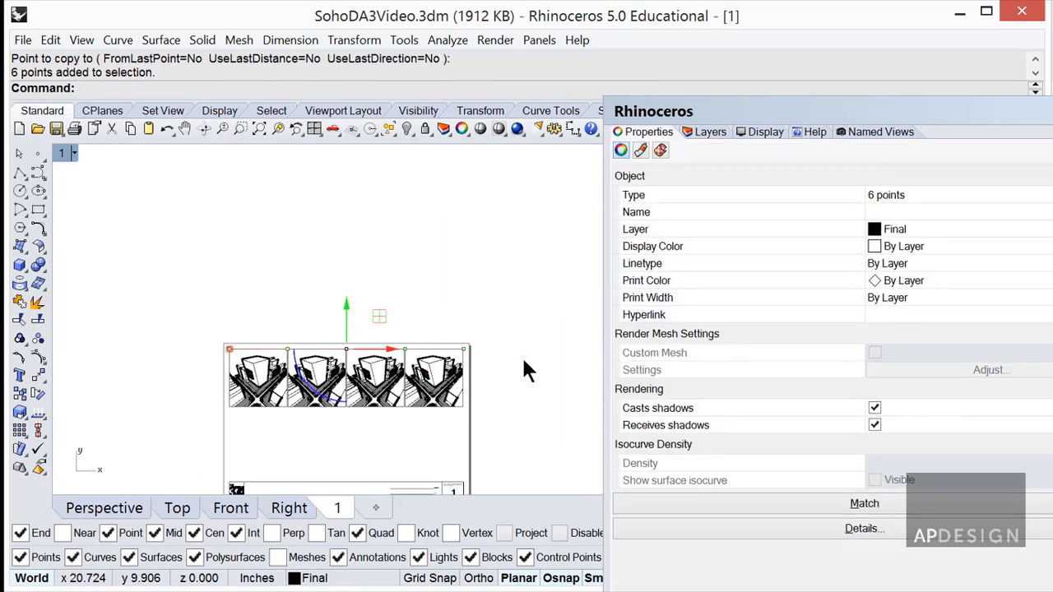
# Delete the six points and draw a line from the first detail's top-left corner to the frame's bottom-left corner.
pyautogui.press('Delete')
pyautogui.scroll(3, 399, 400)
pyautogui.moveTo(377, 411); pyautogui.dragTo(492, 314, button='right')
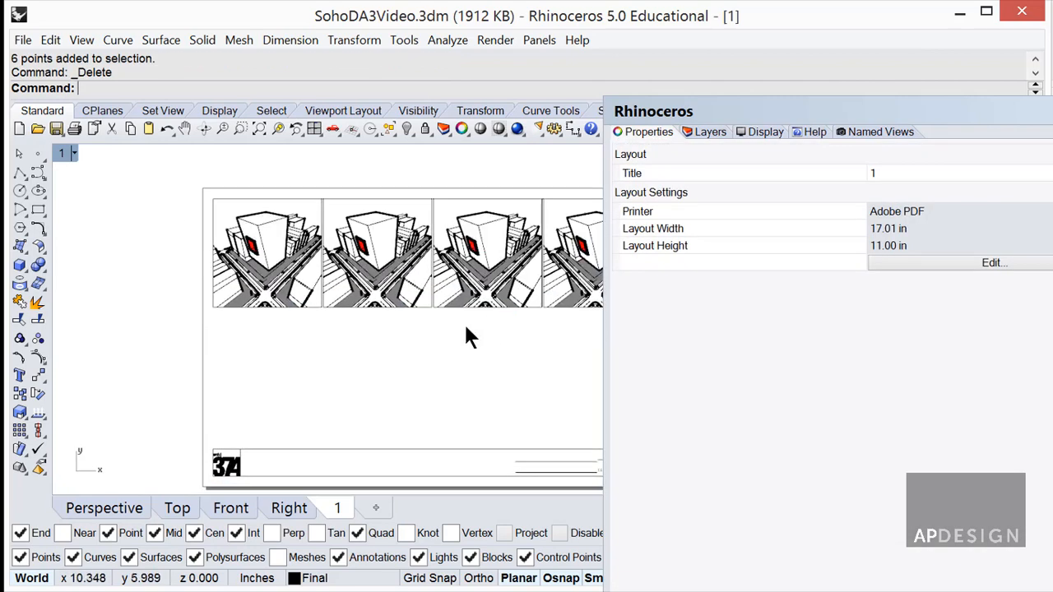
pyautogui.scroll(-2, 464, 326)
pyautogui.write('l')
pyautogui.press('Return')
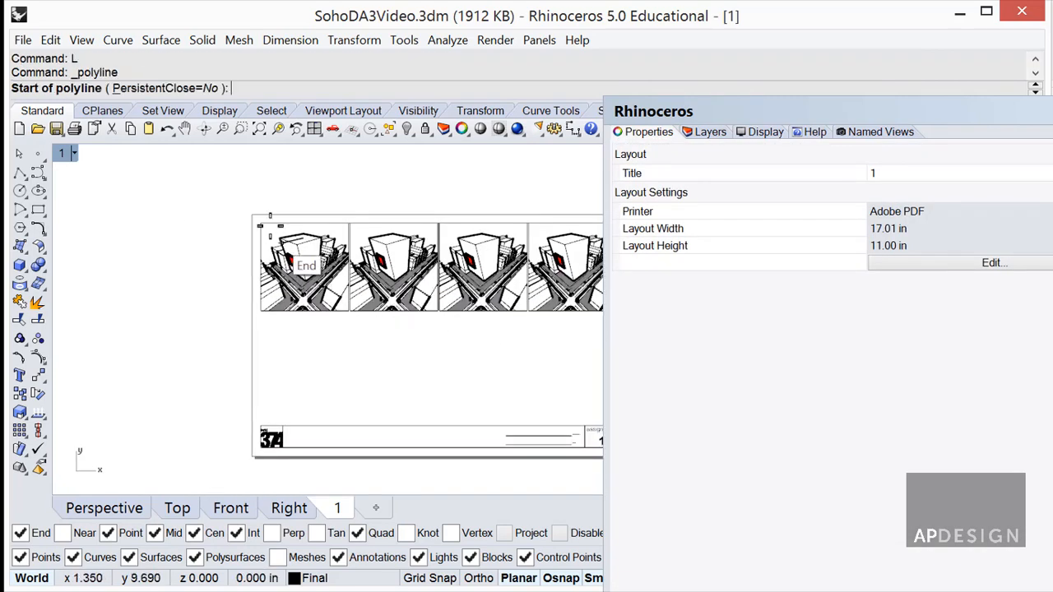
pyautogui.click(262, 221)
pyautogui.click(261, 451)
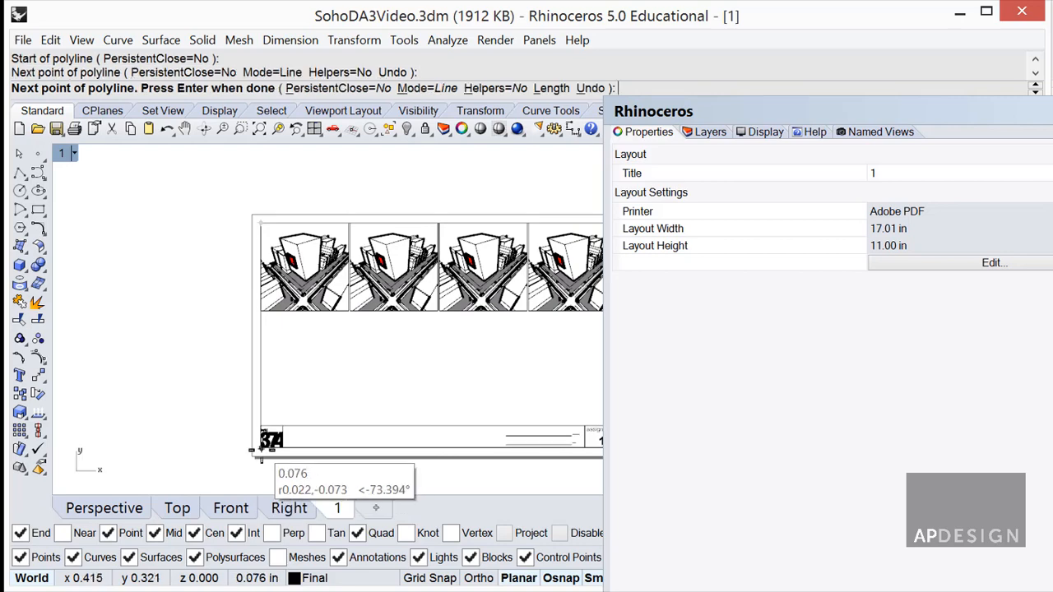
pyautogui.press('Return')
# Move all four detail views down from the left detail's midpoint to lower on the page.
pyautogui.moveTo(434, 336); pyautogui.dragTo(362, 345, button='right')
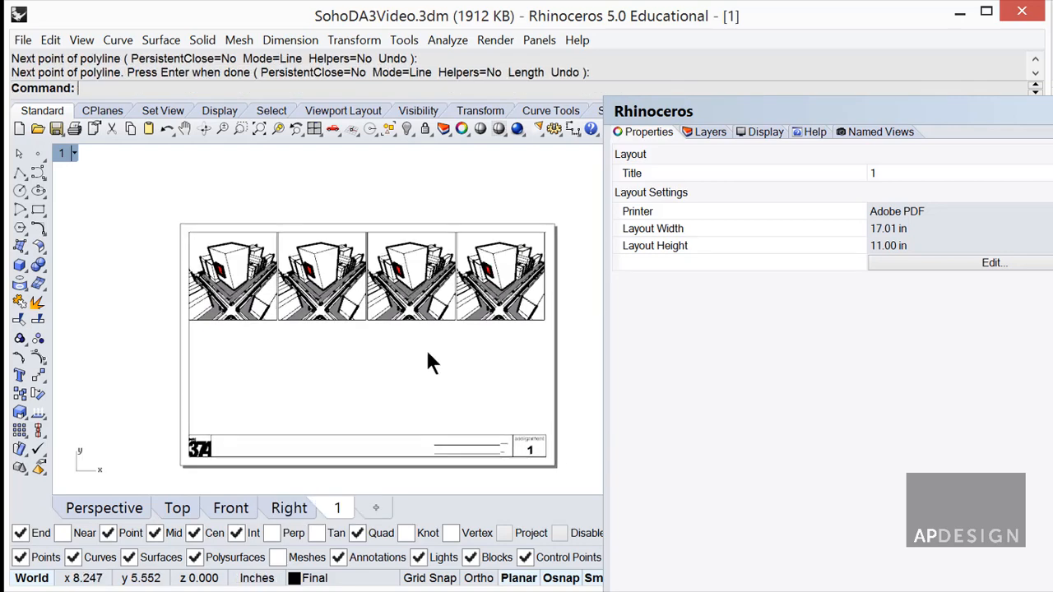
pyautogui.click(228, 280)
pyautogui.press('Return')
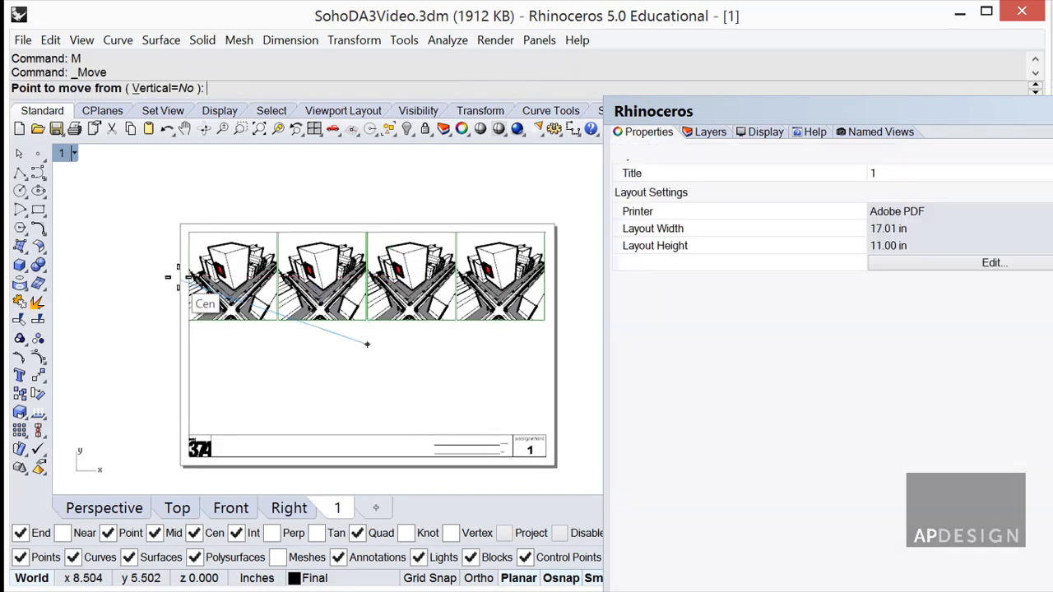
pyautogui.scroll(6, 179, 279)
pyautogui.click(196, 269)
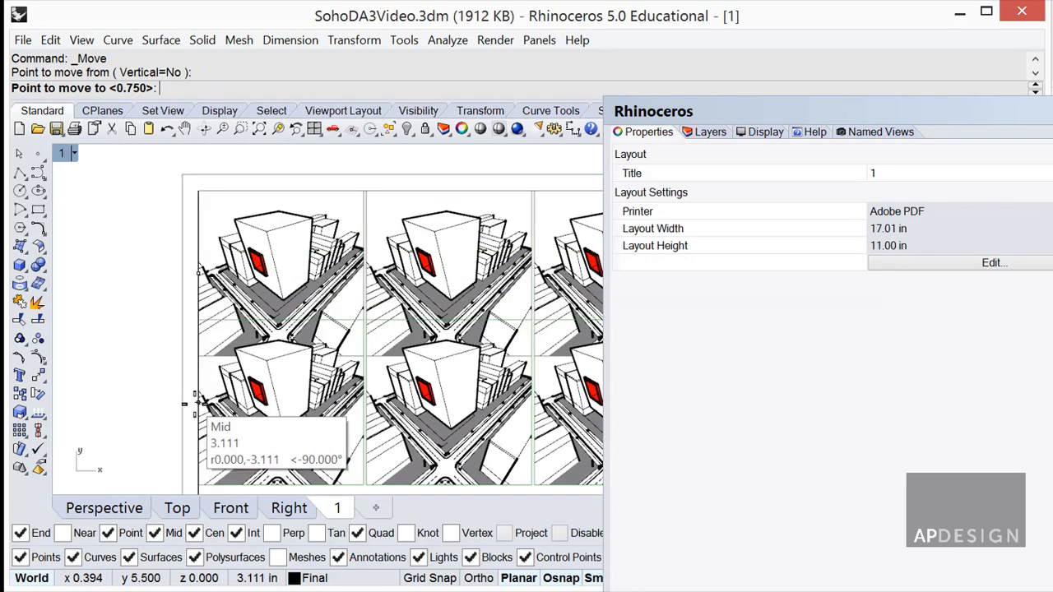
pyautogui.click(192, 398)
pyautogui.scroll(-3, 148, 319)
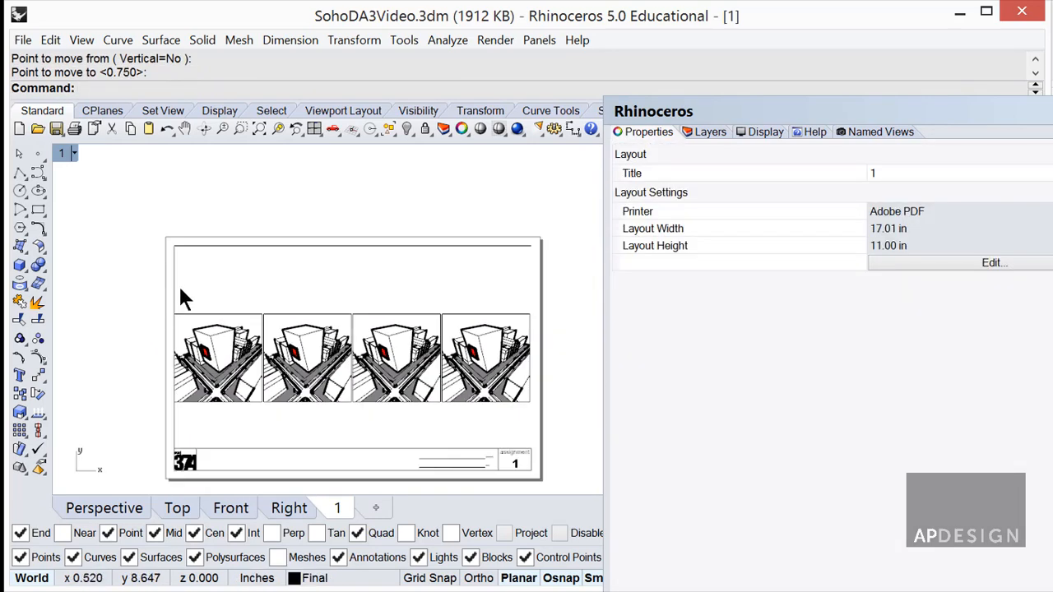
# Delete the overlapping left border curves.
pyautogui.click(175, 288)
pyautogui.press('Return')
pyautogui.press('Delete')
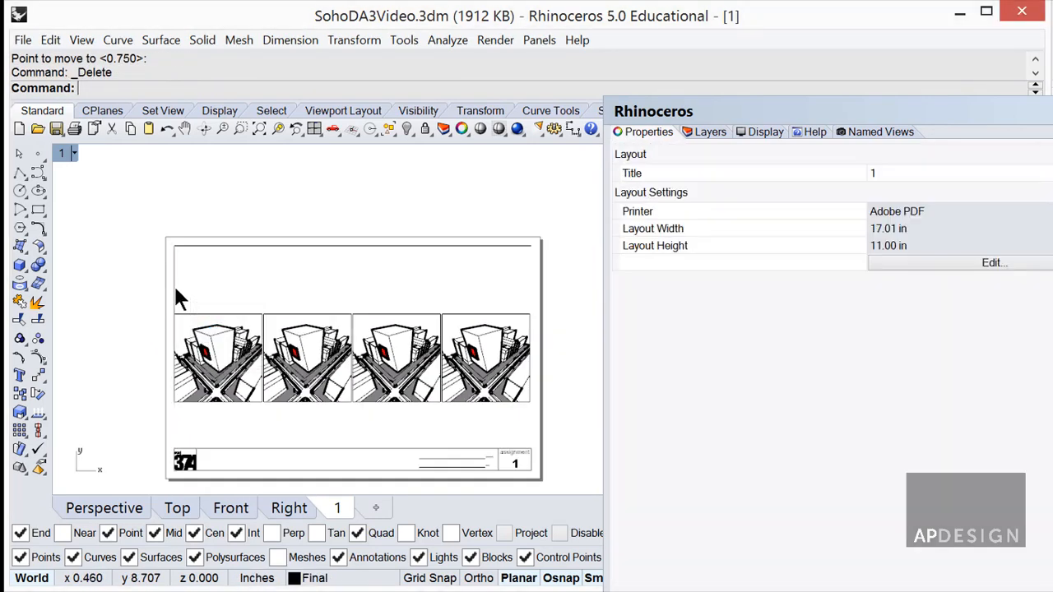
pyautogui.click(174, 289)
pyautogui.press('Delete')
pyautogui.moveTo(275, 291); pyautogui.dragTo(160, 209, button='right')
pyautogui.moveTo(271, 250); pyautogui.dragTo(417, 271, button='right')
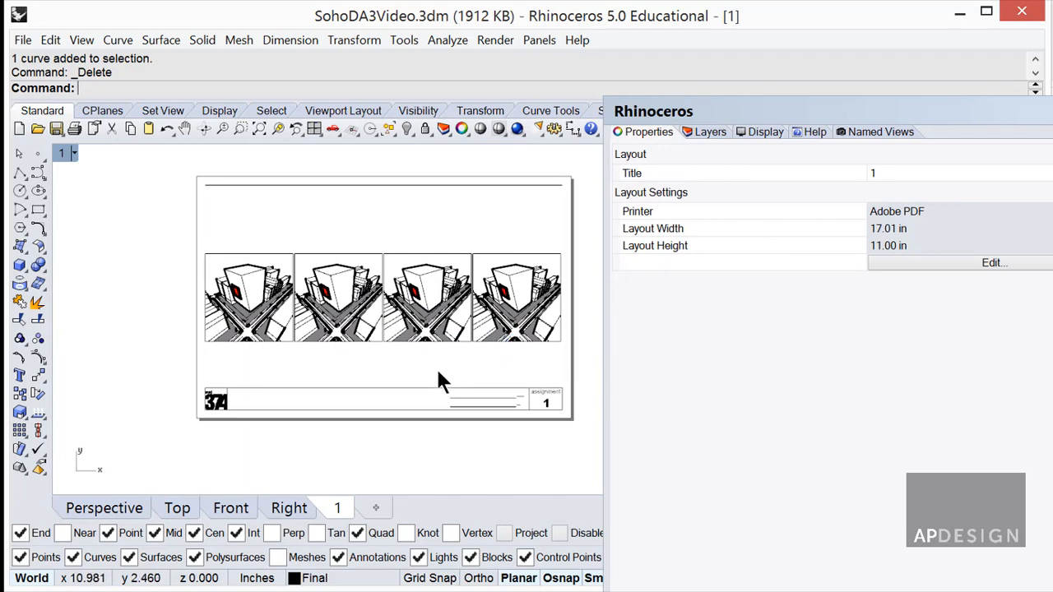
pyautogui.scroll(3, 446, 332)
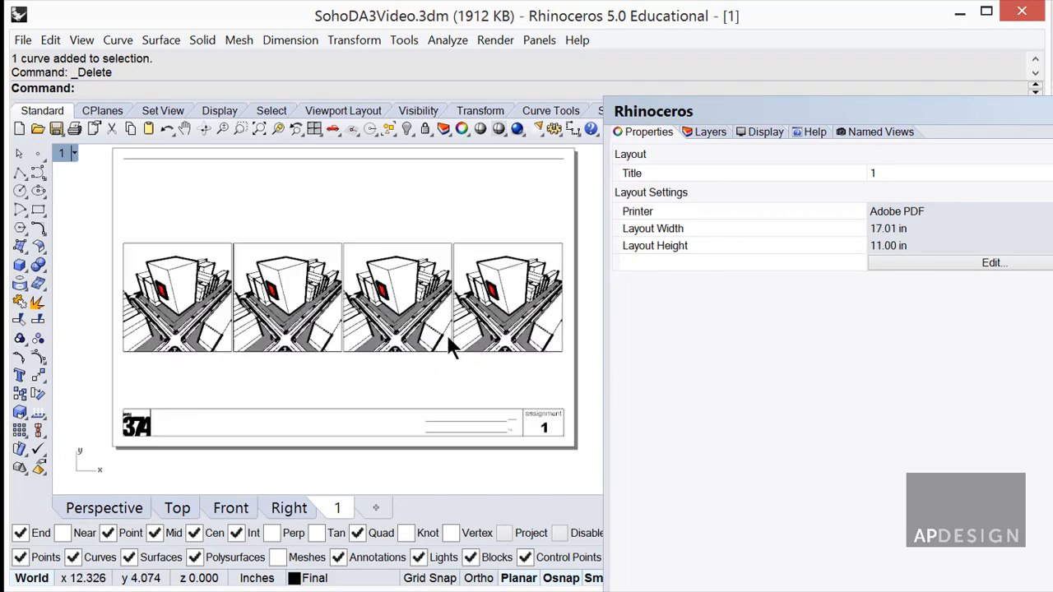
pyautogui.scroll(-3, 446, 332)
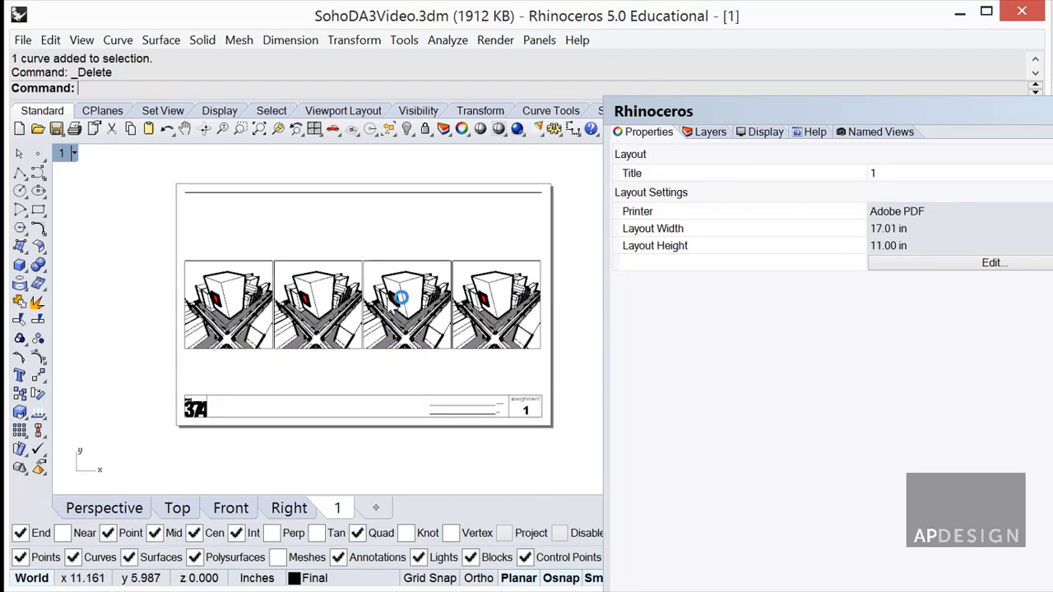
pyautogui.moveTo(887, 120); pyautogui.dragTo(1052, 161)
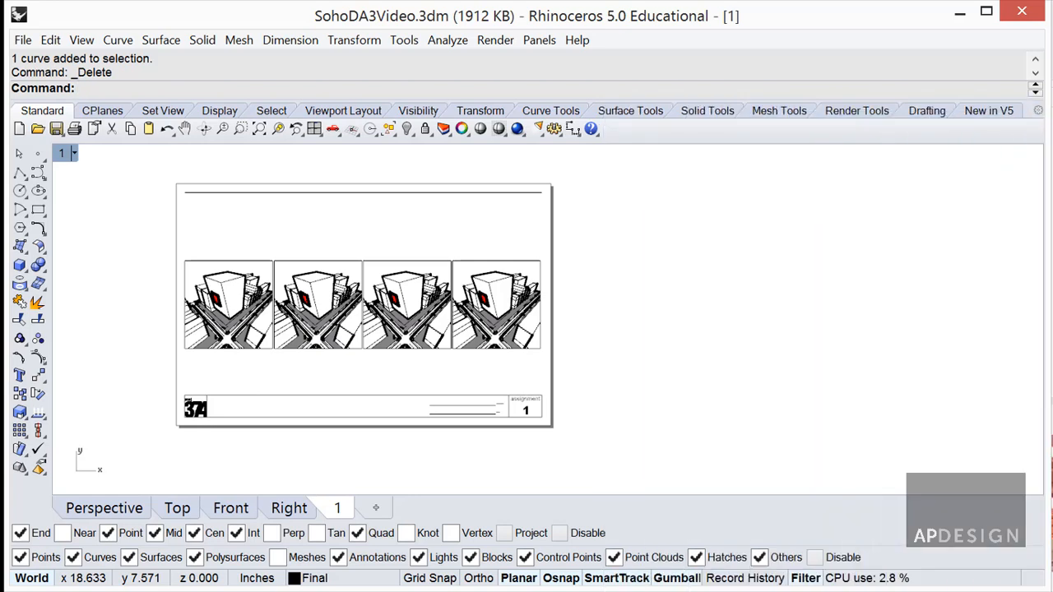
# Show the Layers panel and select the detail views.
pyautogui.click(816, 91)
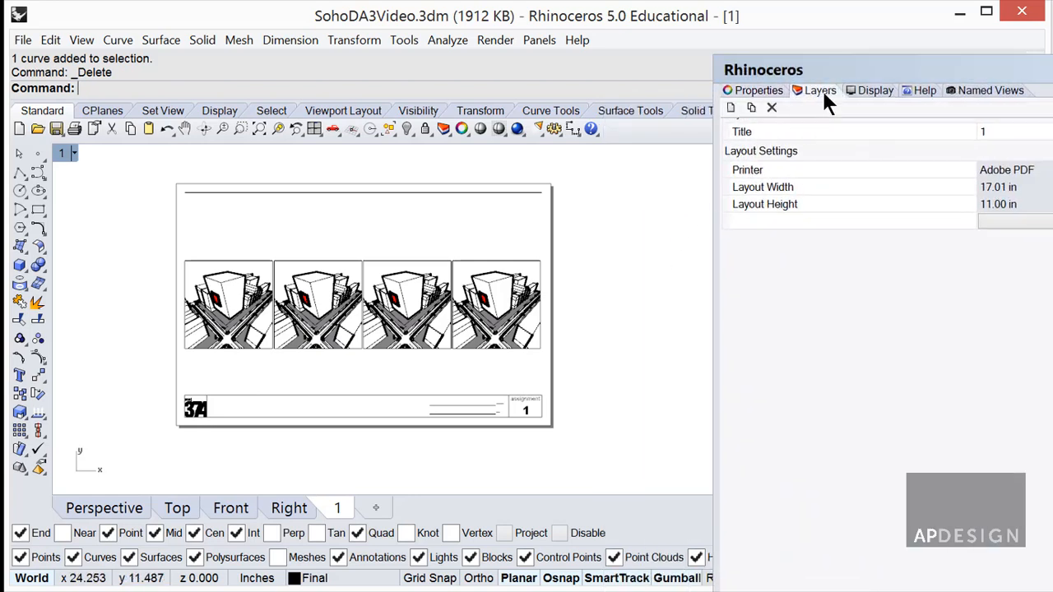
pyautogui.moveTo(574, 357); pyautogui.dragTo(145, 182)
pyautogui.click(365, 224)
pyautogui.click(412, 268)
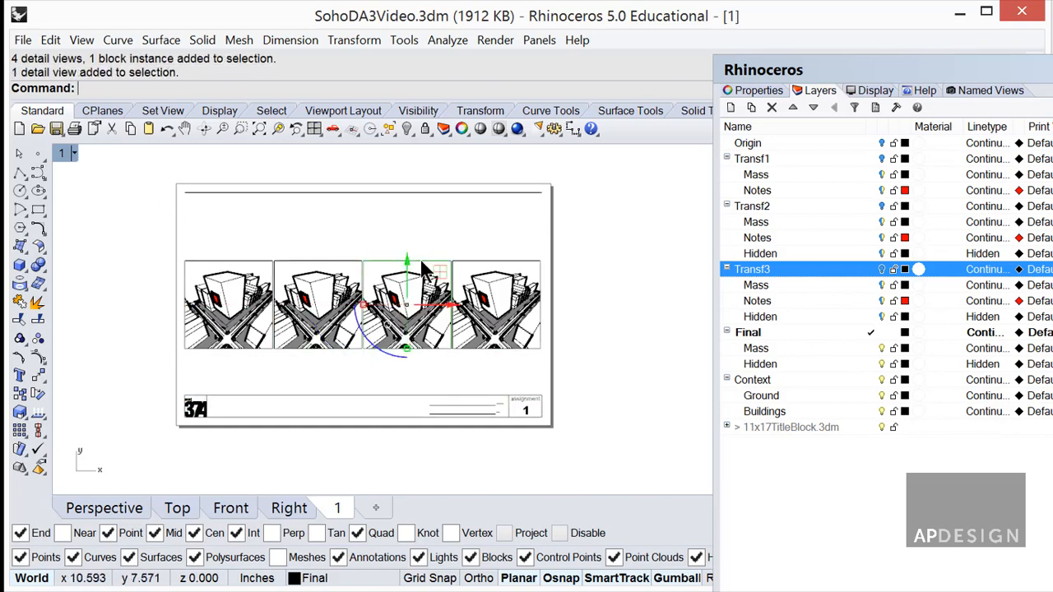
pyautogui.click(780, 165)
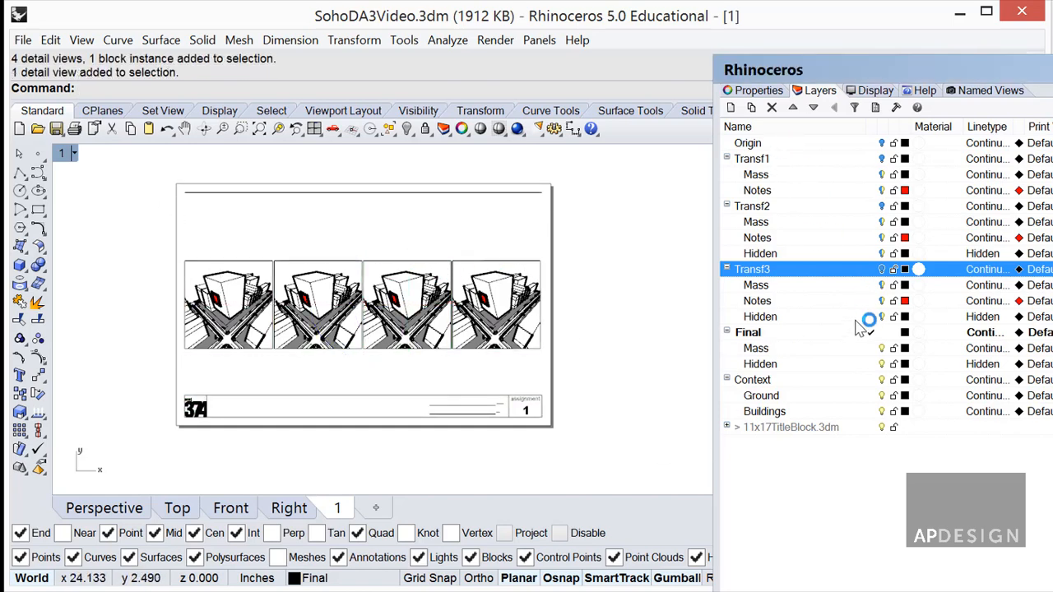
# Create a Drawings layer with a Viewports sublayer, then add another sublayer under Drawings.
pyautogui.click(732, 109)
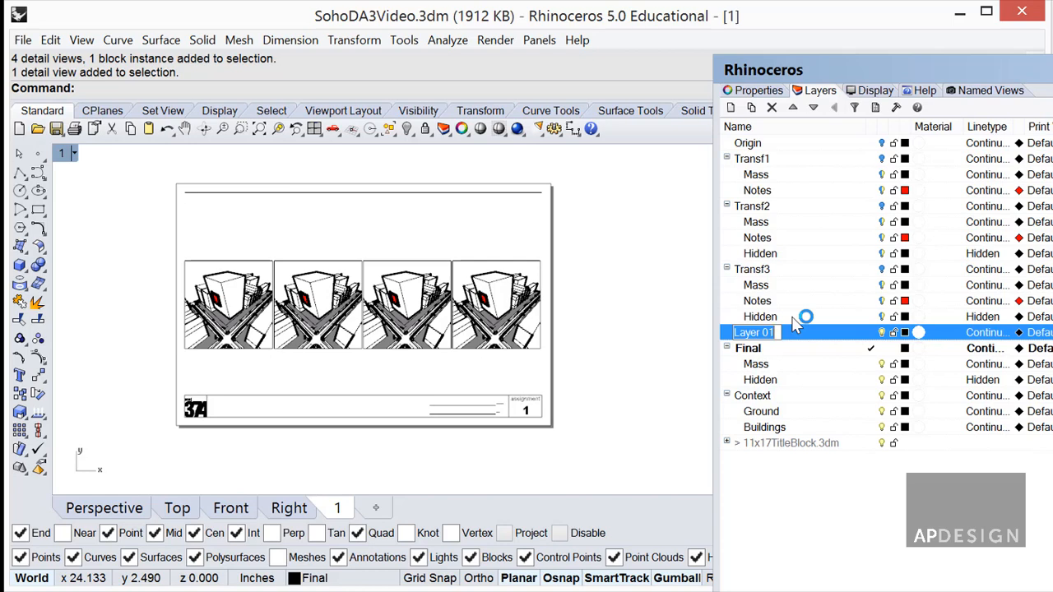
pyautogui.write('Drawings')
pyautogui.press('Return')
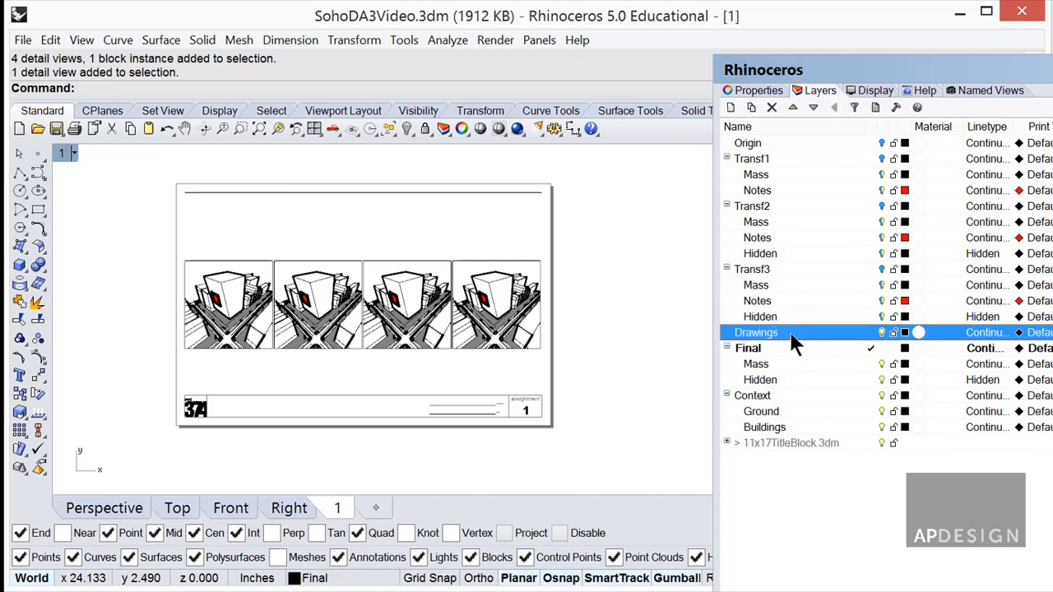
pyautogui.click(752, 109)
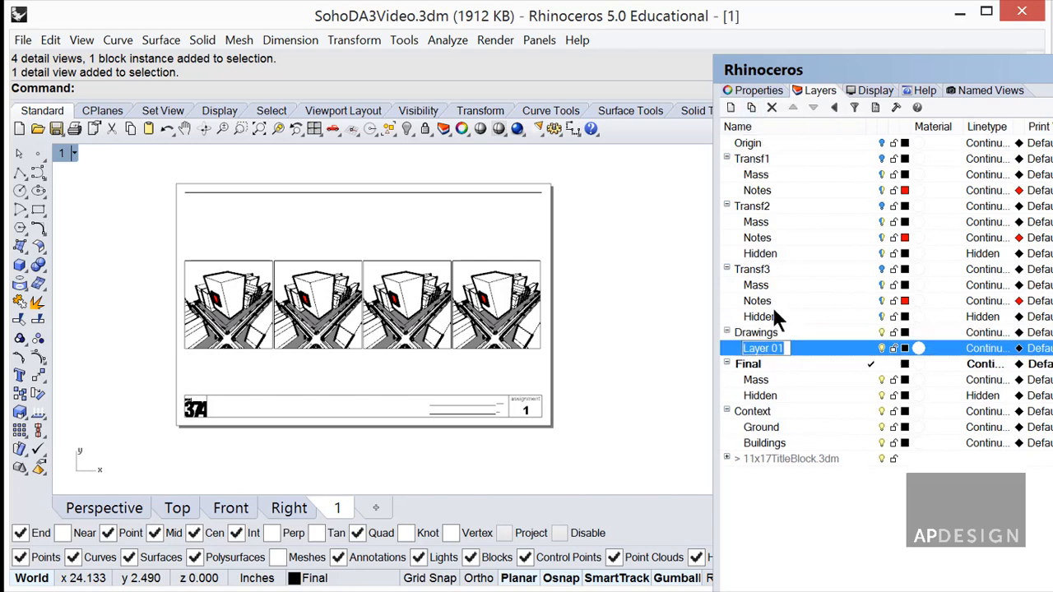
pyautogui.write('Viewport')
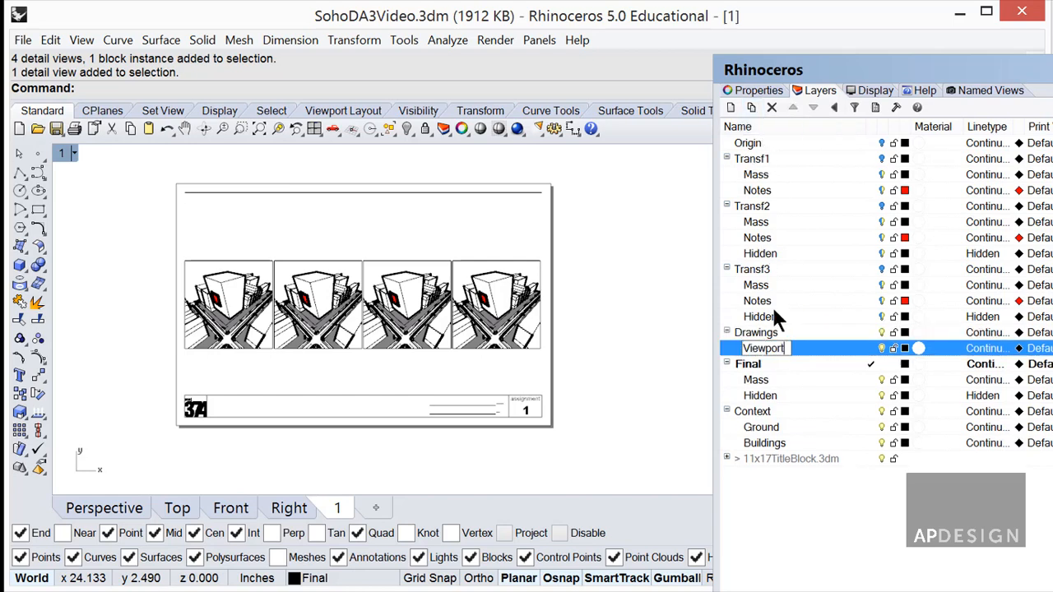
pyautogui.write('s')
pyautogui.press('Return')
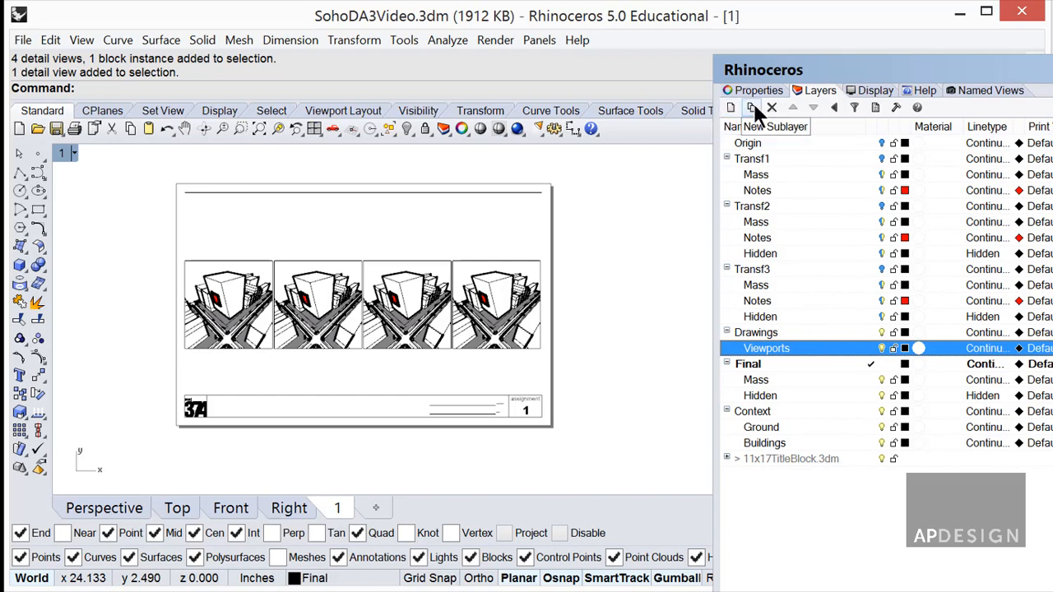
pyautogui.click(774, 332)
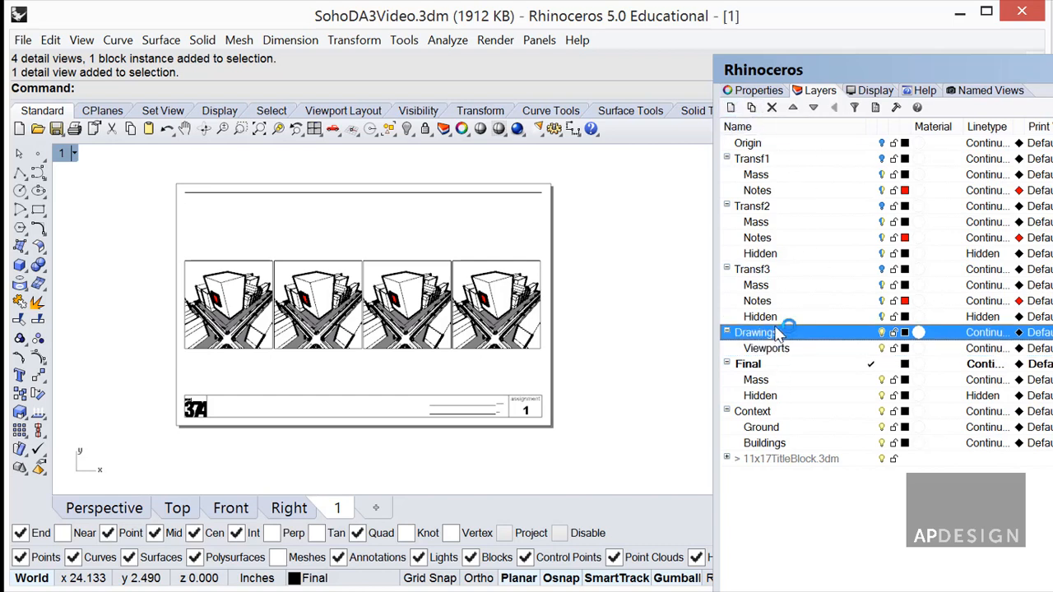
pyautogui.click(751, 108)
# Name the new sublayer Text and move the four detail views onto the Viewports layer.
pyautogui.write('Tex')
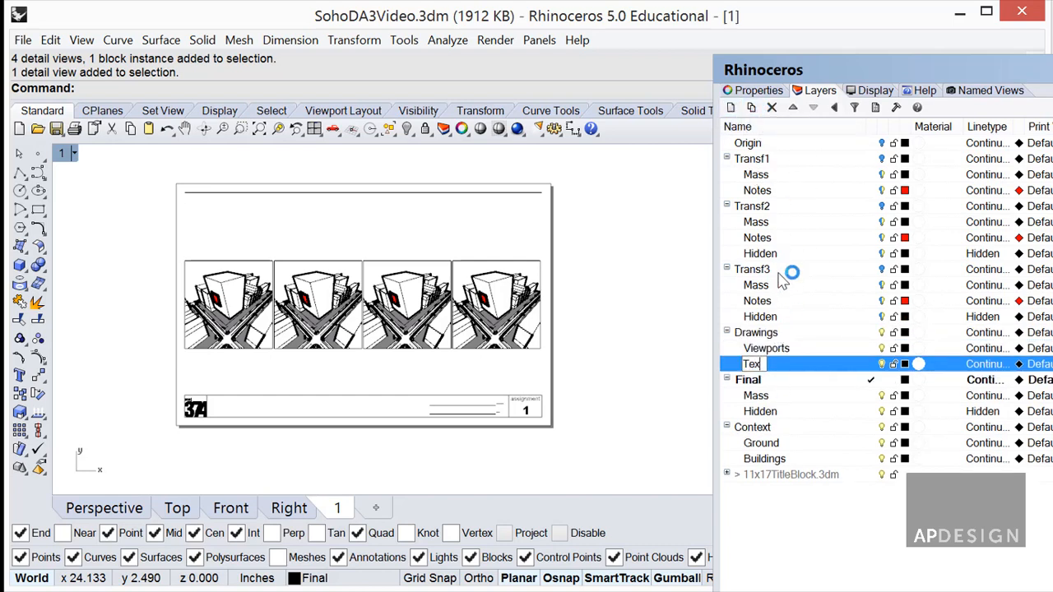
pyautogui.write('t')
pyautogui.click(798, 314)
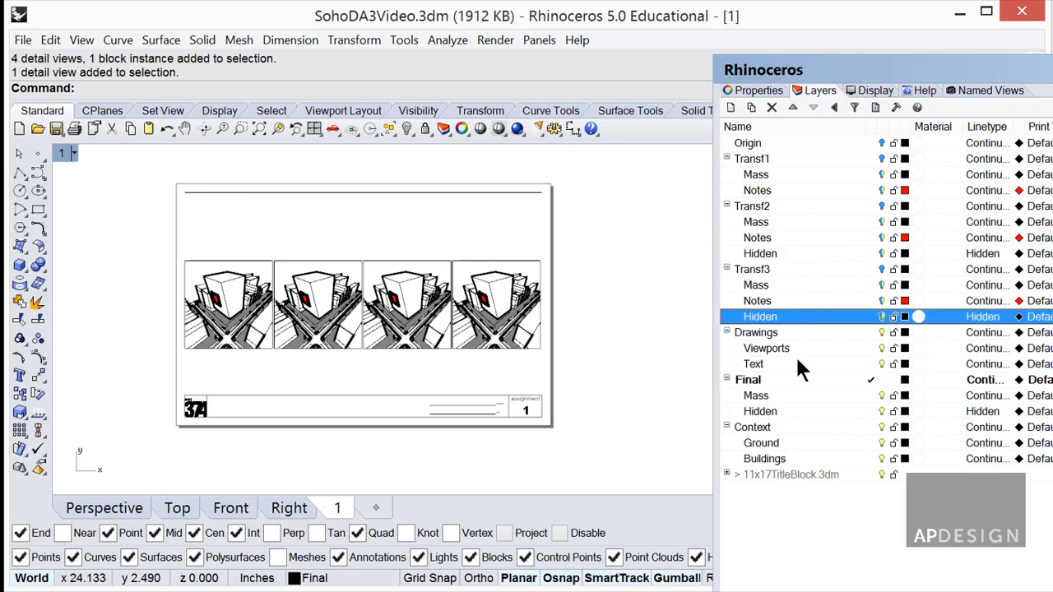
pyautogui.click(796, 360)
pyautogui.moveTo(524, 368); pyautogui.dragTo(228, 251)
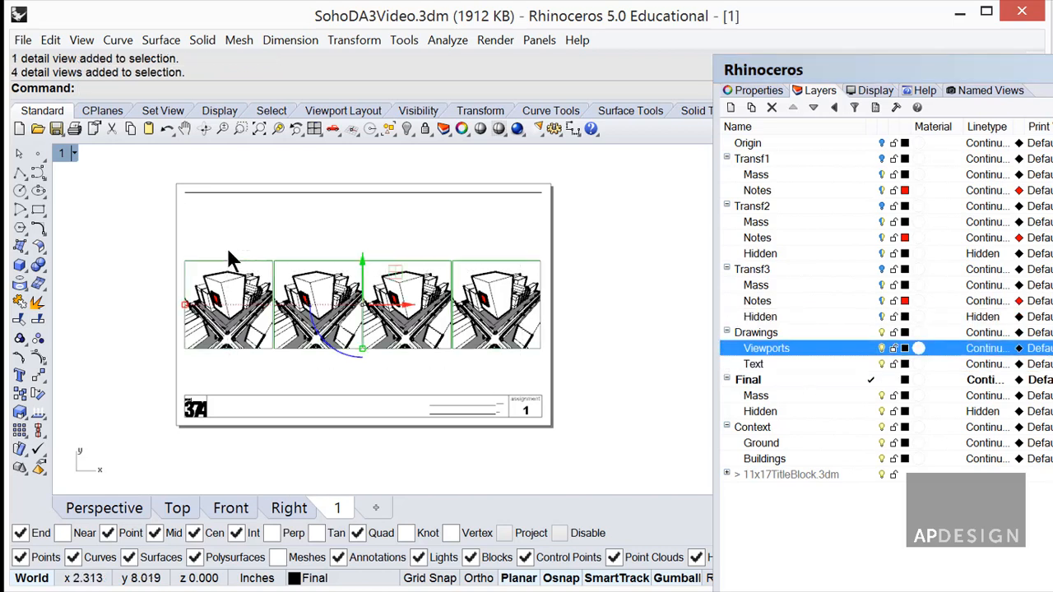
pyautogui.rightClick(795, 351)
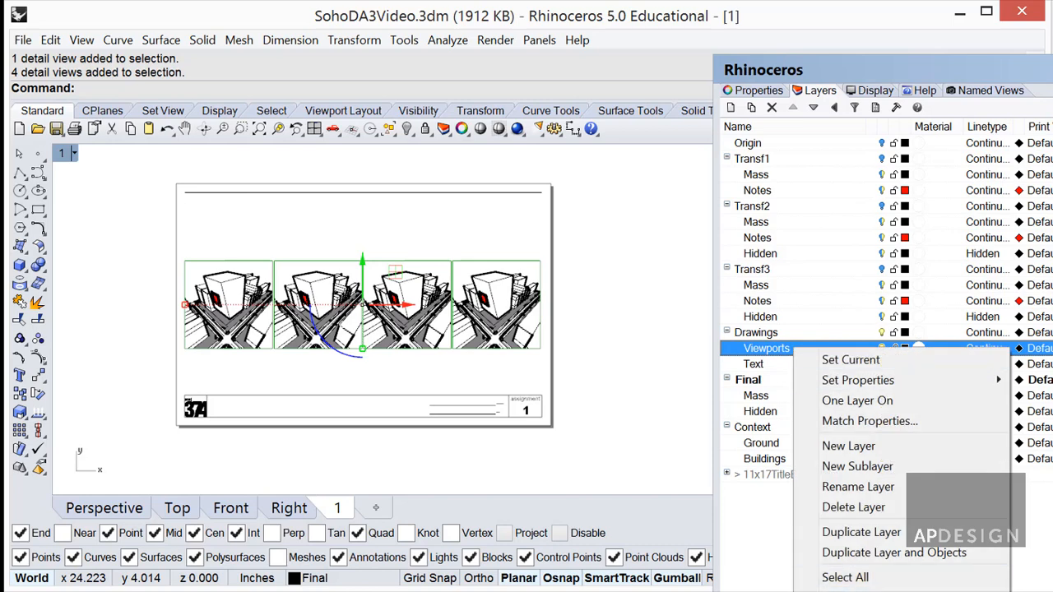
pyautogui.click(872, 591)
pyautogui.click(489, 358)
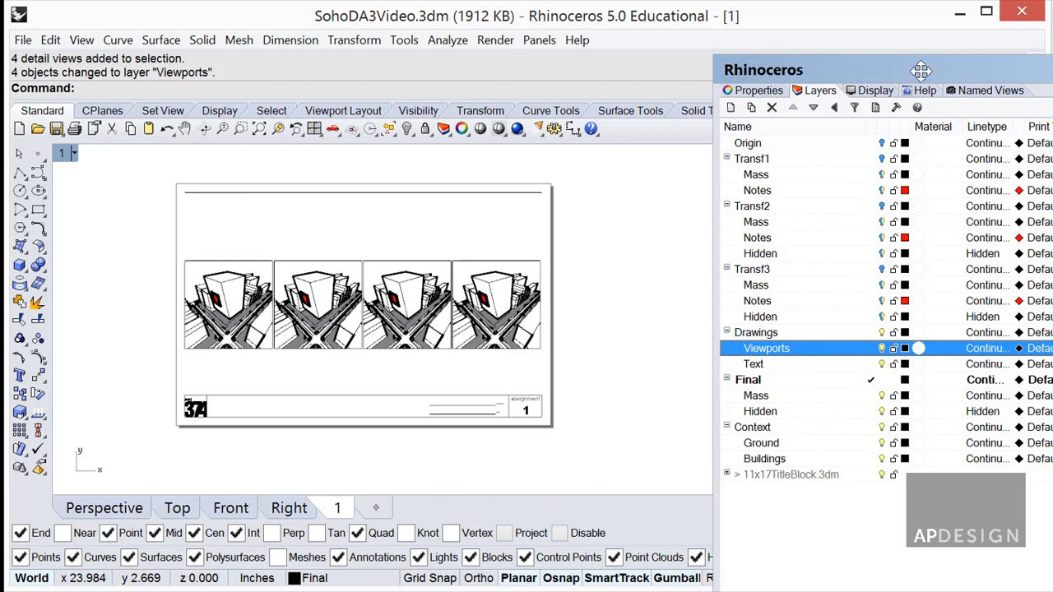
# Set the Viewports layer's print width to No Print.
pyautogui.moveTo(915, 69); pyautogui.dragTo(670, 4)
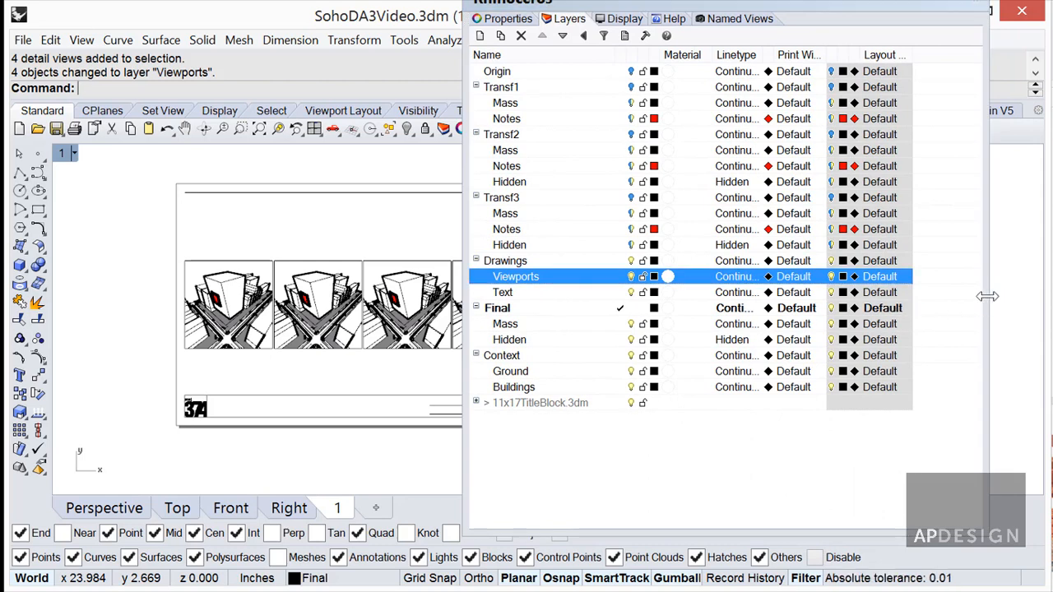
pyautogui.moveTo(826, 54); pyautogui.dragTo(881, 54)
pyautogui.click(796, 276)
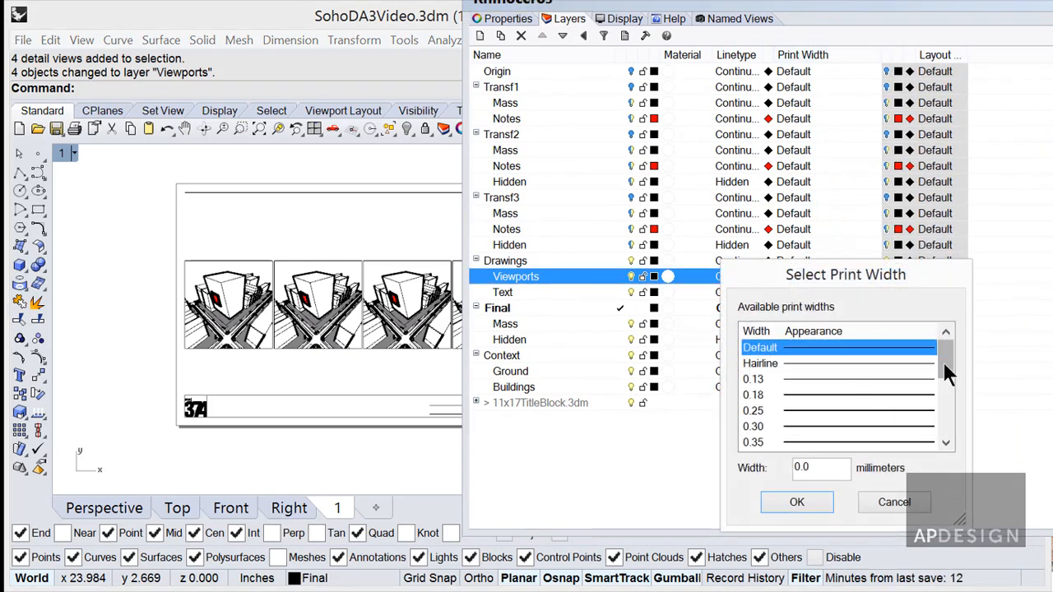
pyautogui.moveTo(944, 360); pyautogui.dragTo(945, 424)
pyautogui.click(764, 444)
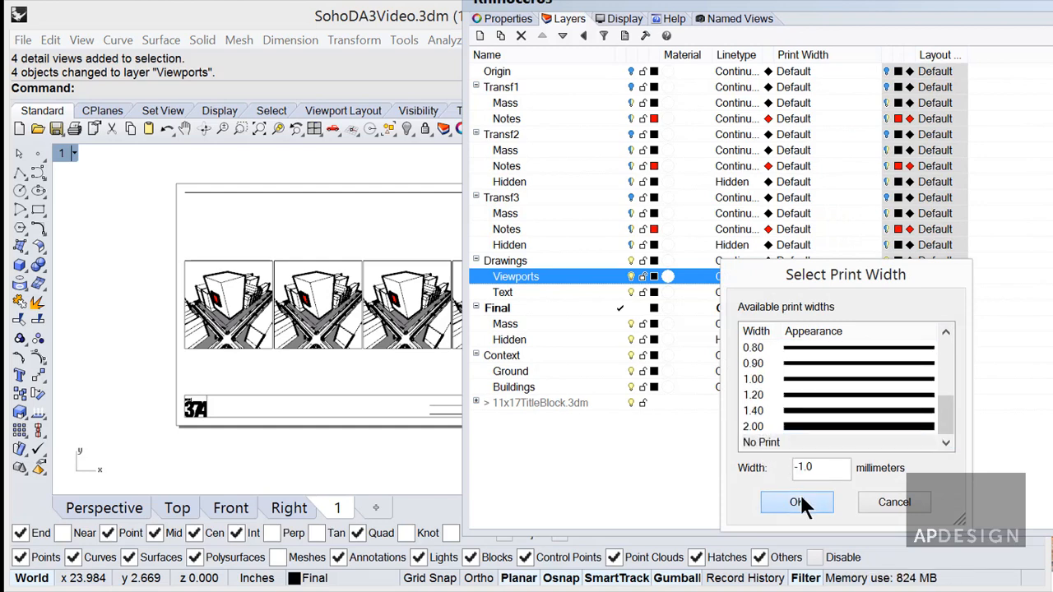
pyautogui.click(800, 495)
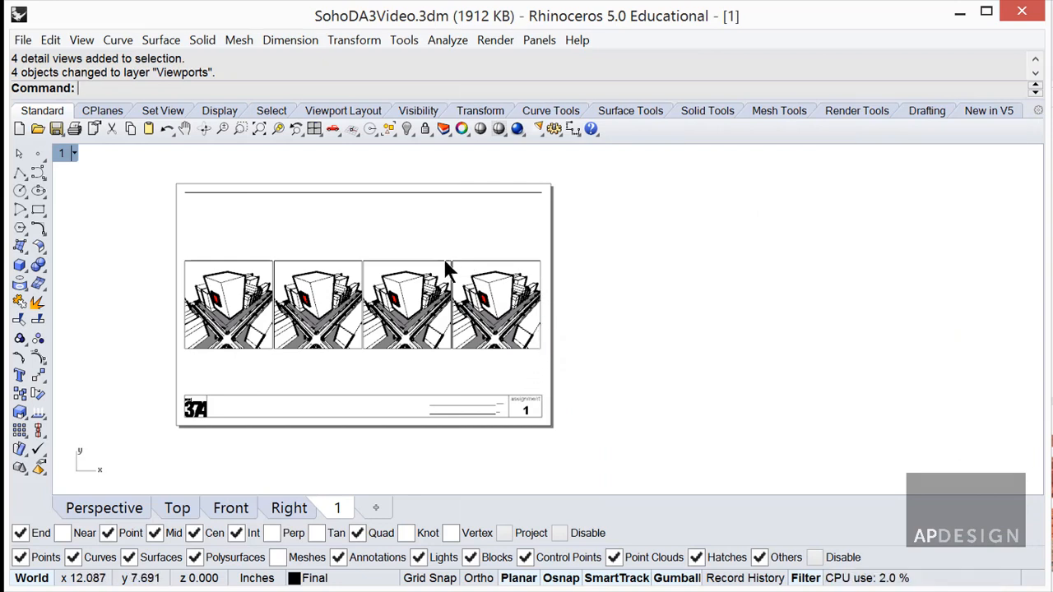
# Move the title block onto the Drawings::Text layer and zoom to its name lines.
pyautogui.click(470, 349)
pyautogui.click(490, 363)
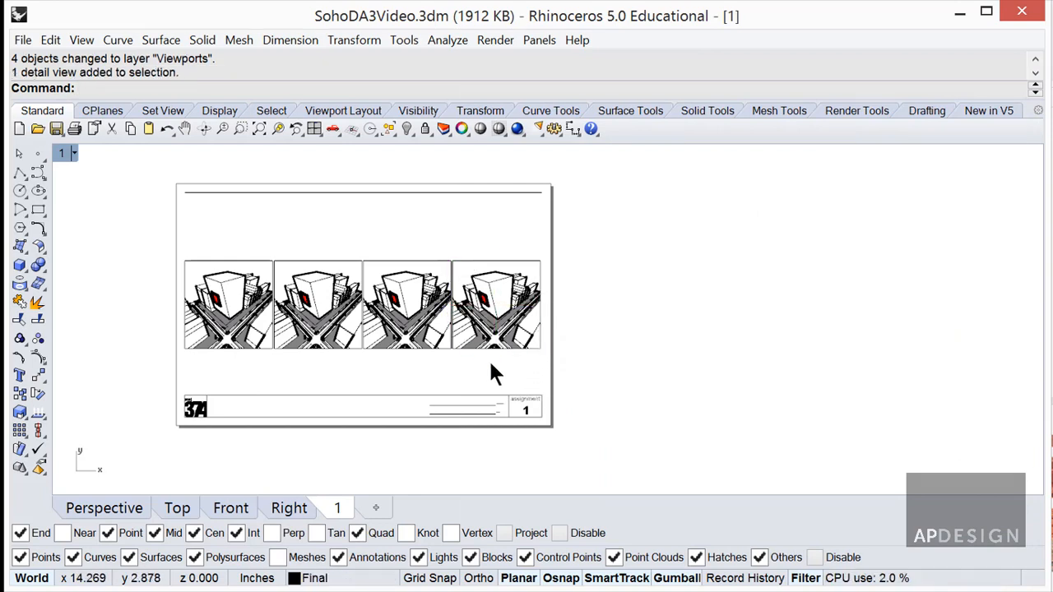
pyautogui.moveTo(475, 370); pyautogui.dragTo(639, 357, button='right')
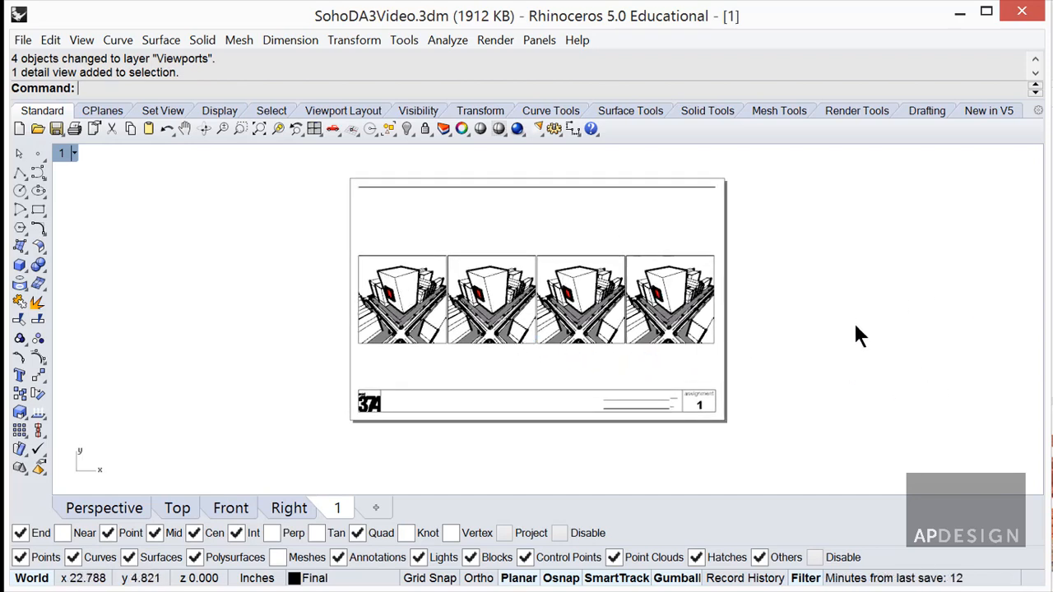
pyautogui.moveTo(1052, 136); pyautogui.dragTo(877, 58)
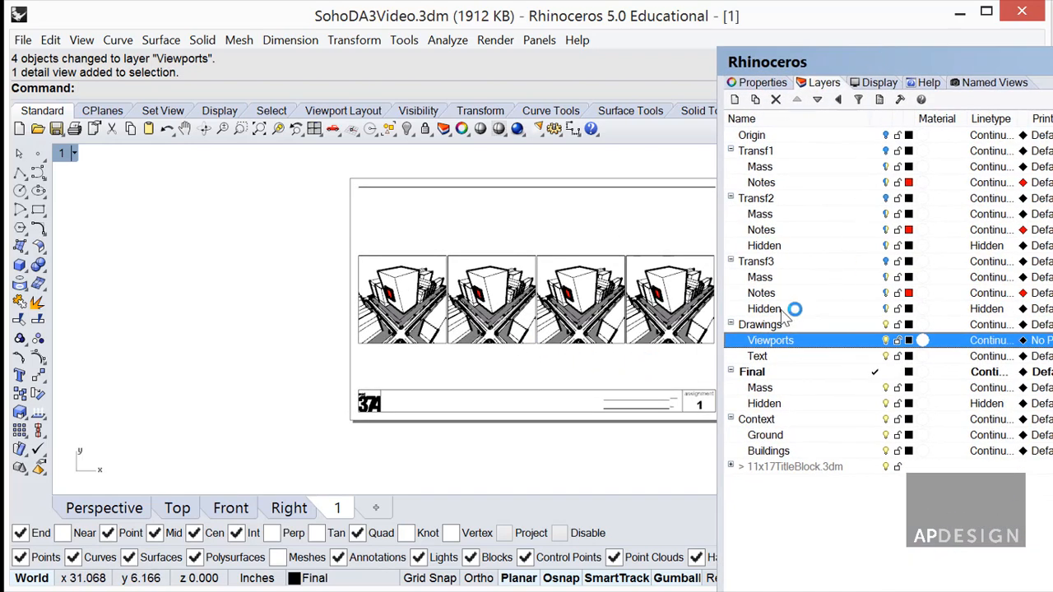
pyautogui.click(648, 387)
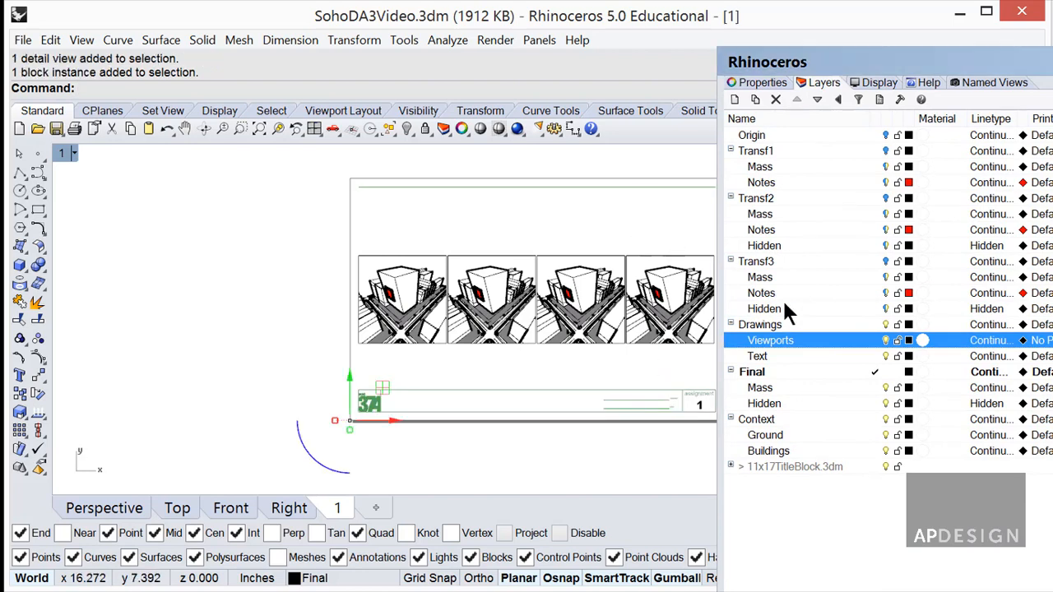
pyautogui.rightClick(826, 354)
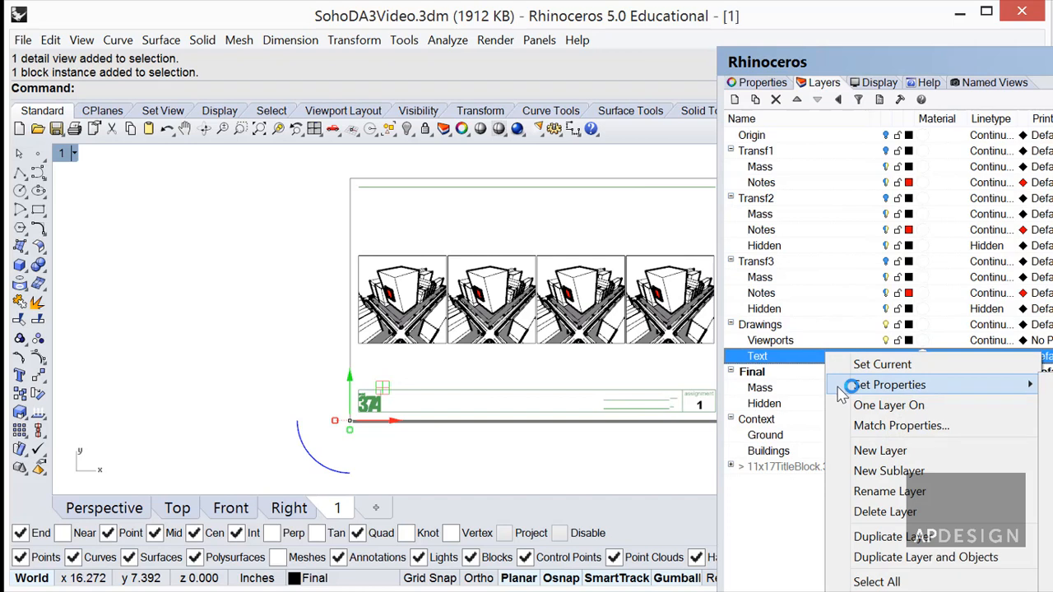
pyautogui.click(907, 591)
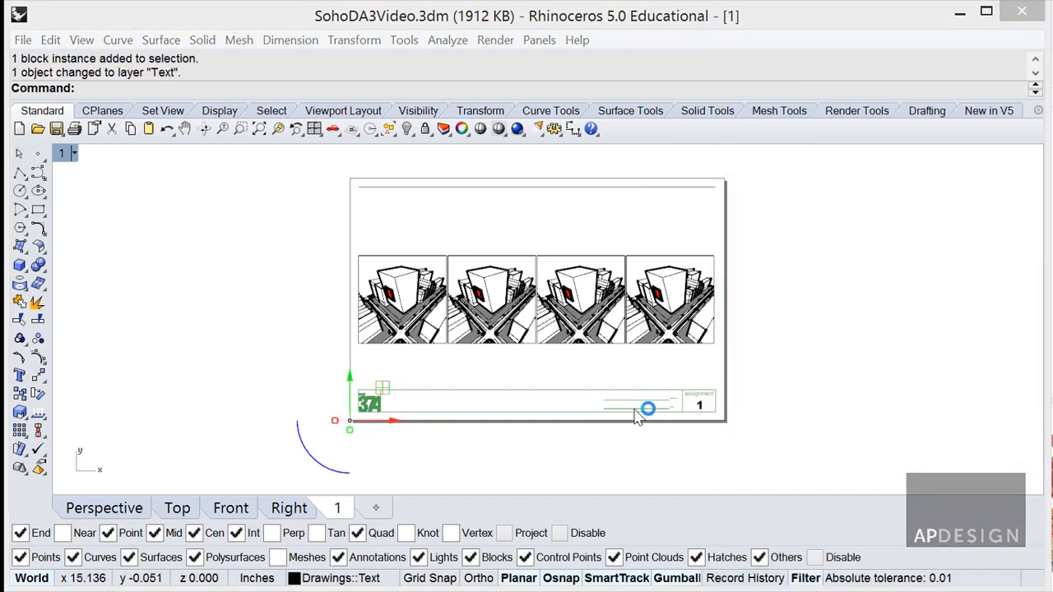
pyautogui.click(597, 447)
pyautogui.scroll(6, 641, 400)
pyautogui.scroll(-4, 635, 400)
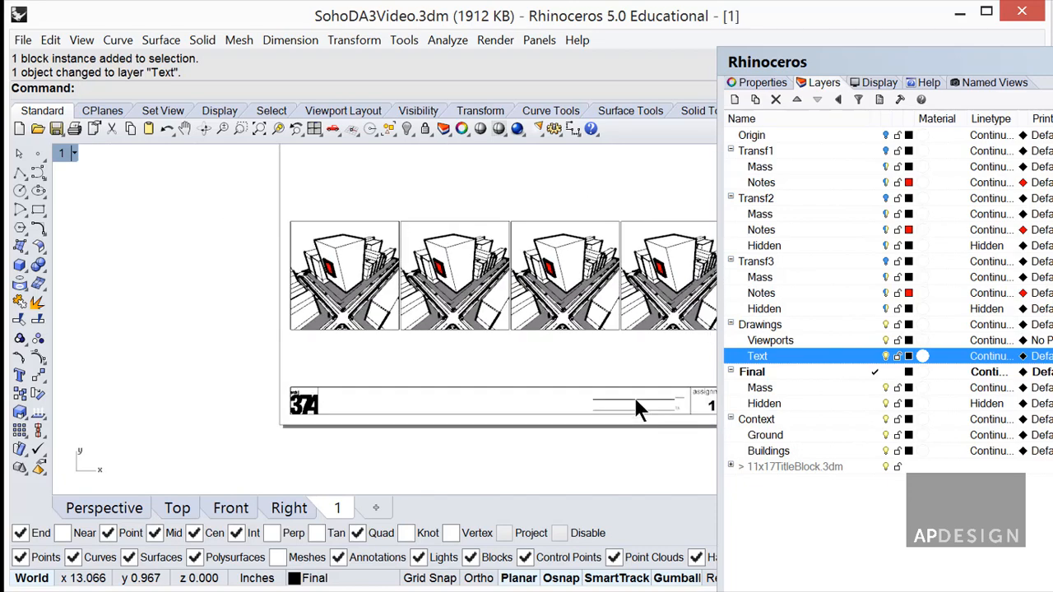
pyautogui.moveTo(635, 400); pyautogui.dragTo(493, 373, button='right')
pyautogui.scroll(6, 493, 373)
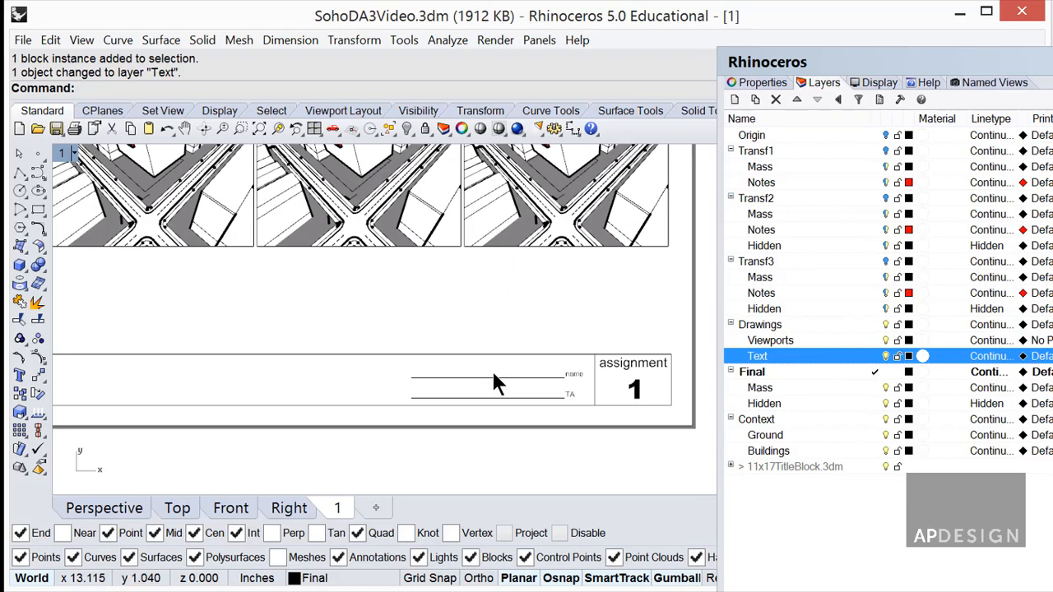
# Place the student's name as 0.125-inch Arial text on the title block's name line.
pyautogui.write('Text')
pyautogui.press('Return')
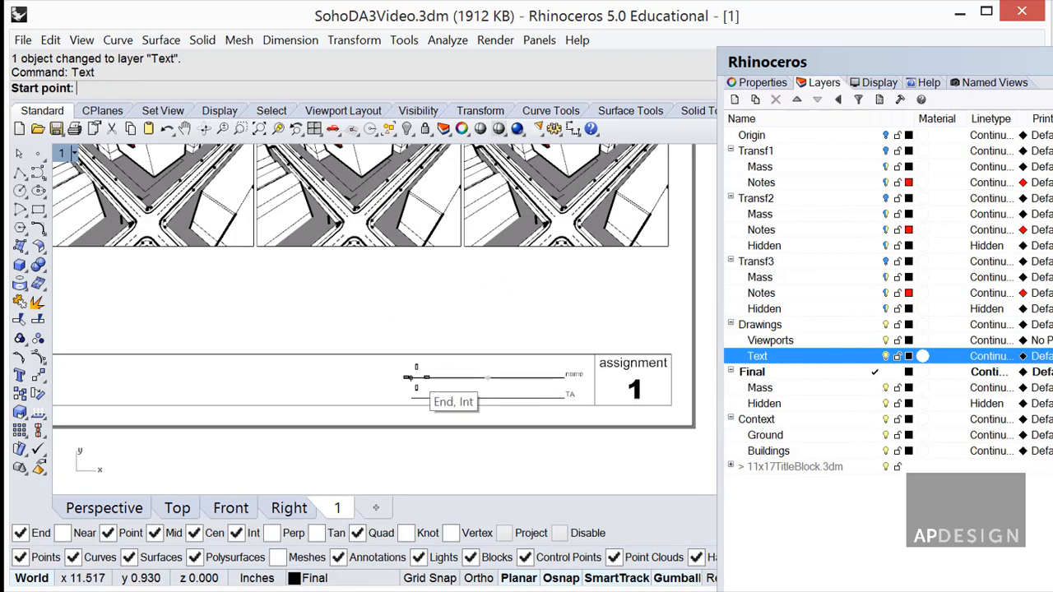
pyautogui.click(470, 380)
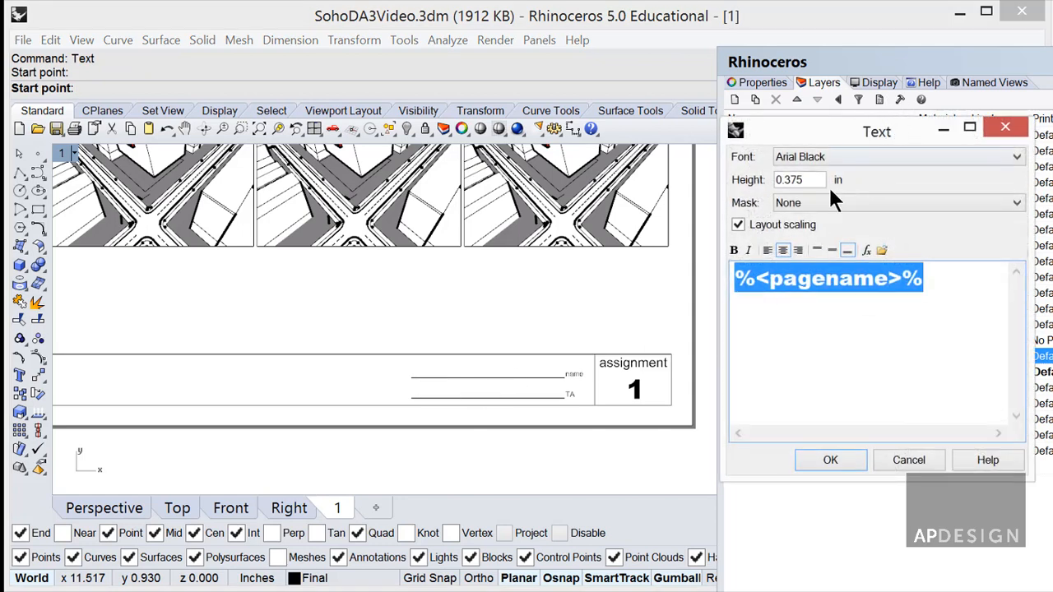
pyautogui.moveTo(823, 180); pyautogui.dragTo(774, 183)
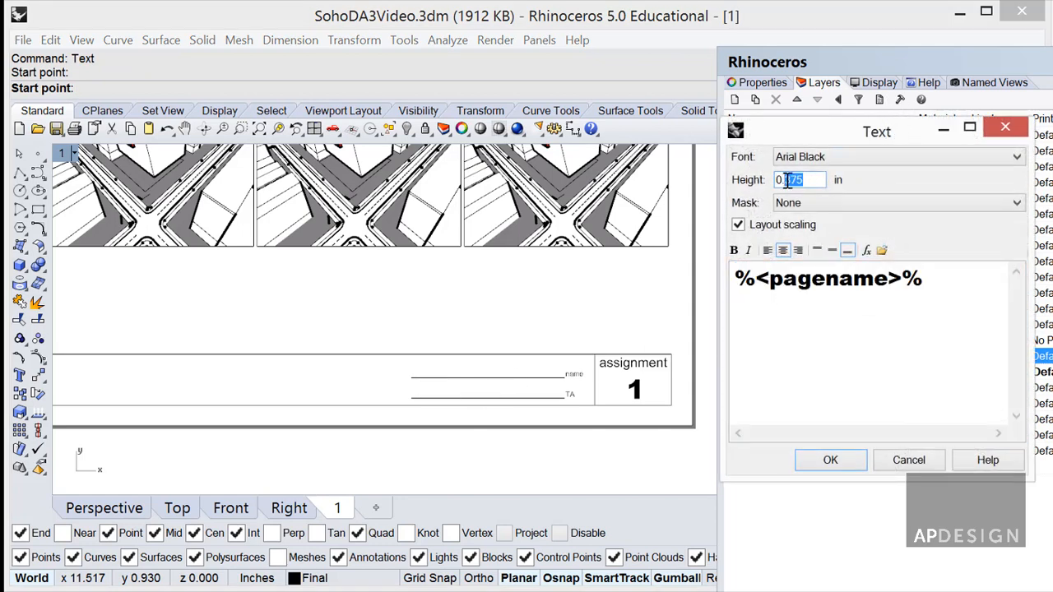
pyautogui.click(839, 157)
pyautogui.click(1018, 179)
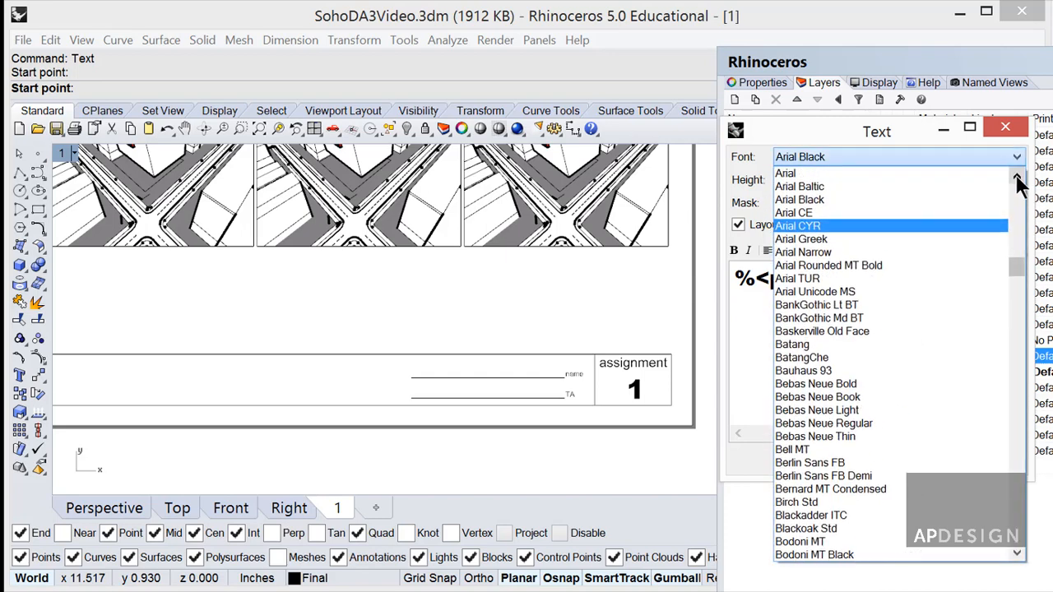
pyautogui.click(914, 173)
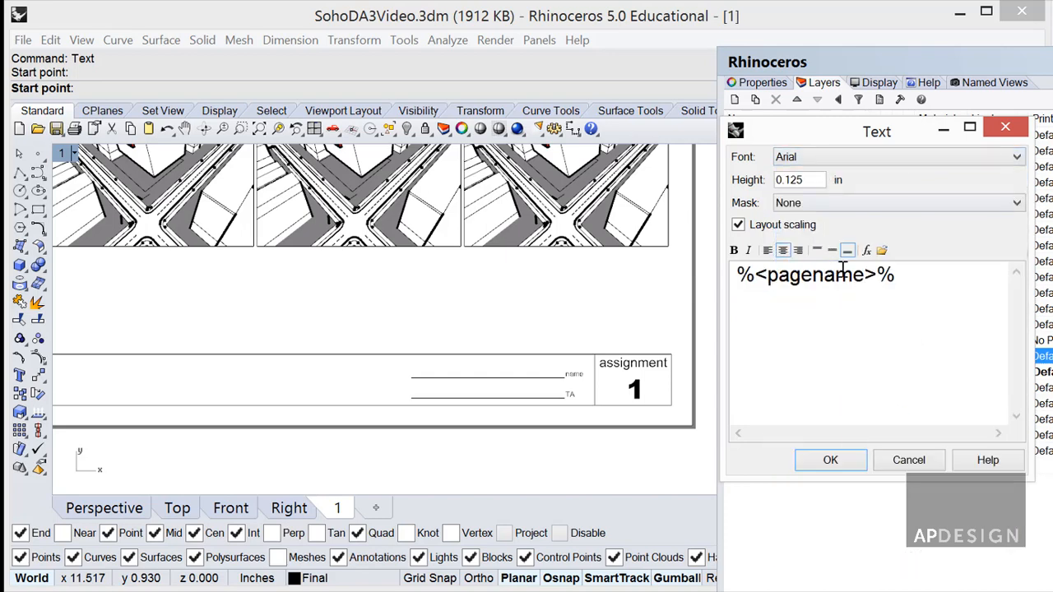
pyautogui.moveTo(906, 275); pyautogui.dragTo(705, 277)
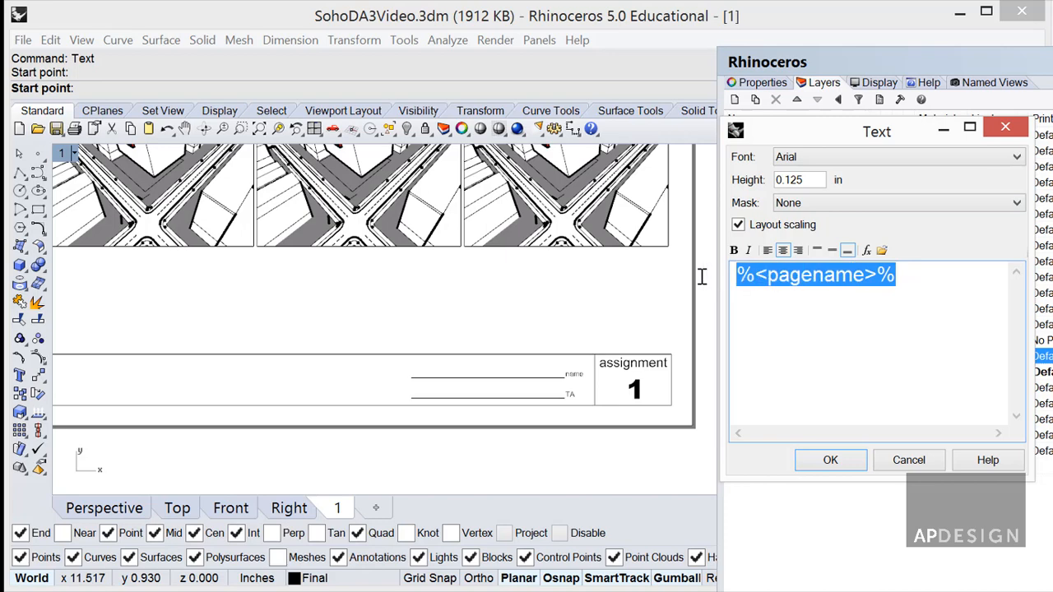
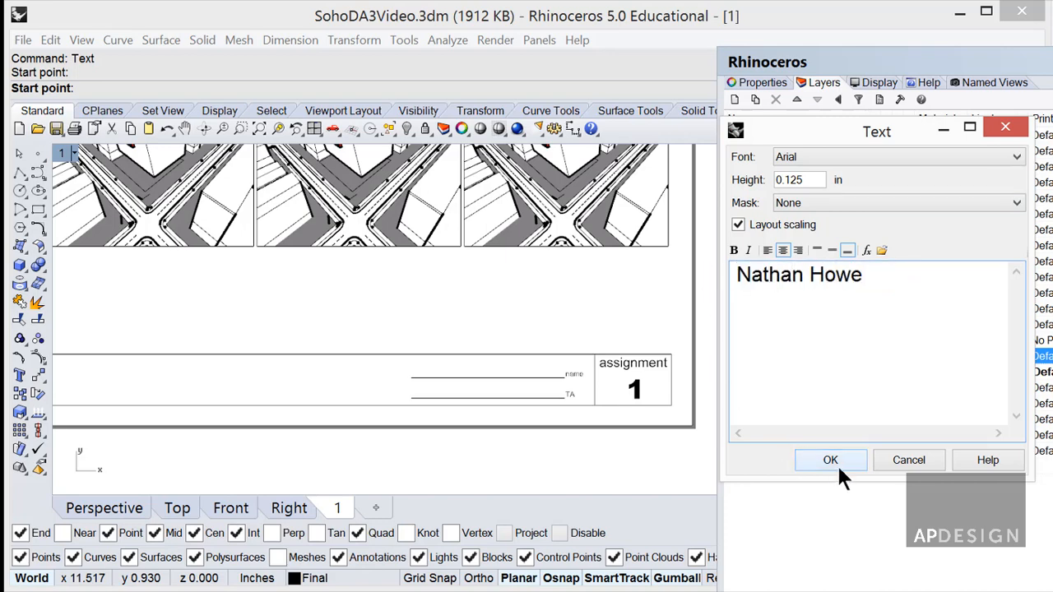
pyautogui.click(831, 464)
pyautogui.click(419, 374)
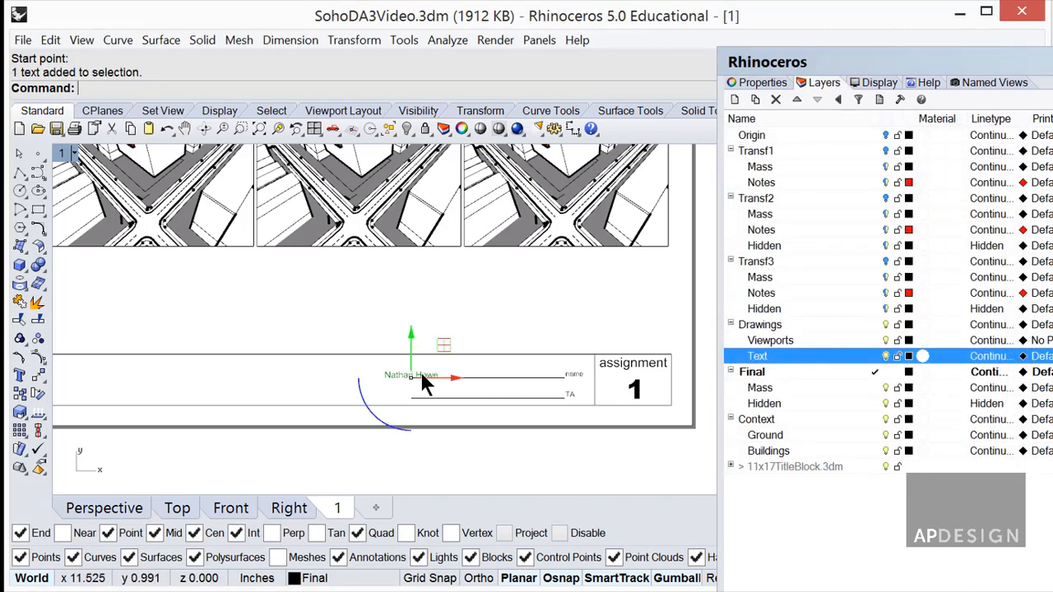
# Left-align the name text through its Properties settings.
pyautogui.click(767, 83)
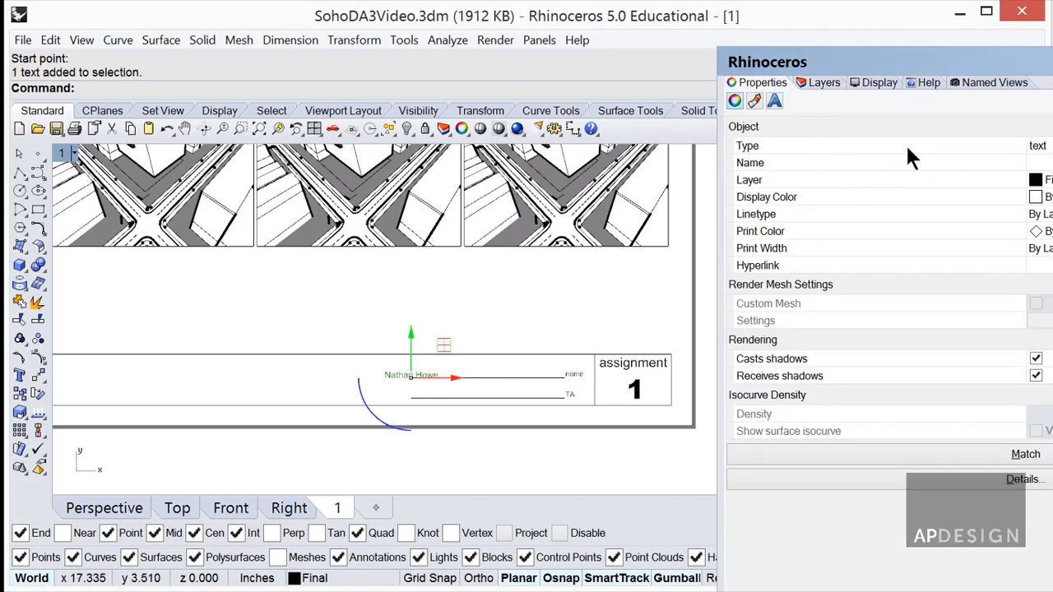
pyautogui.click(773, 101)
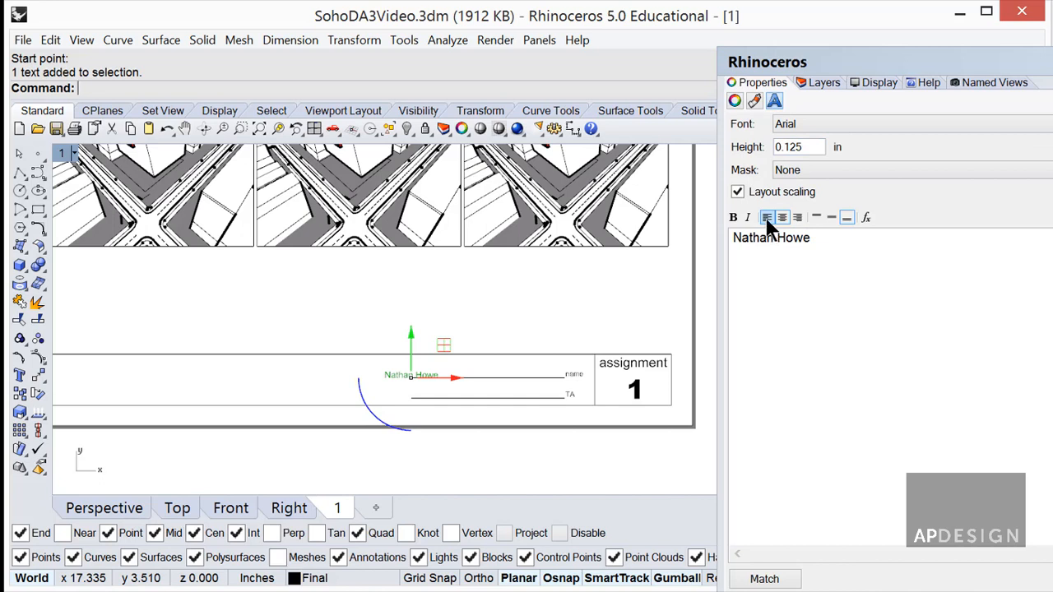
pyautogui.click(782, 217)
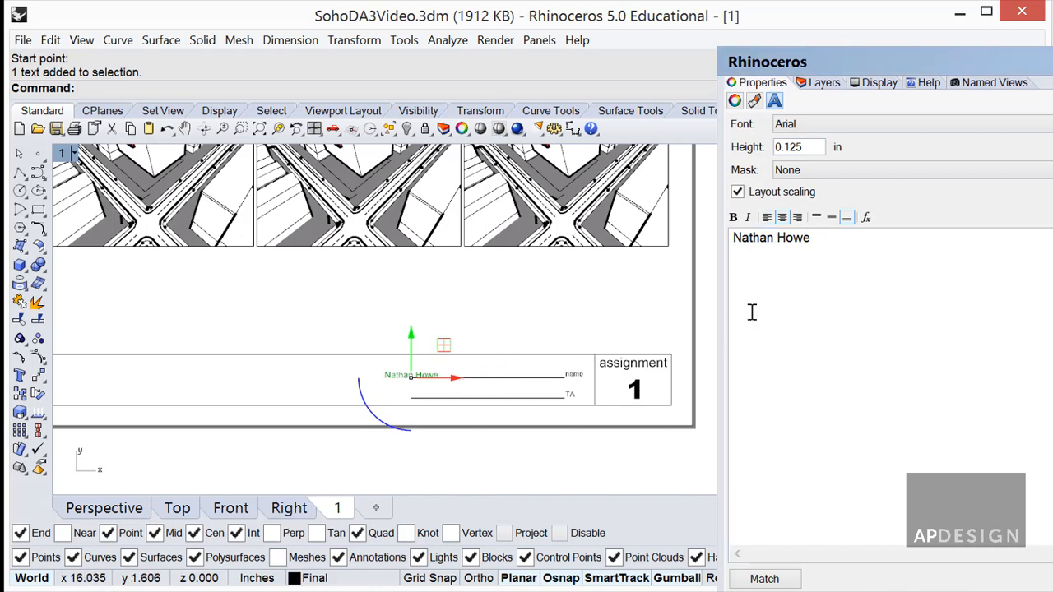
pyautogui.click(767, 217)
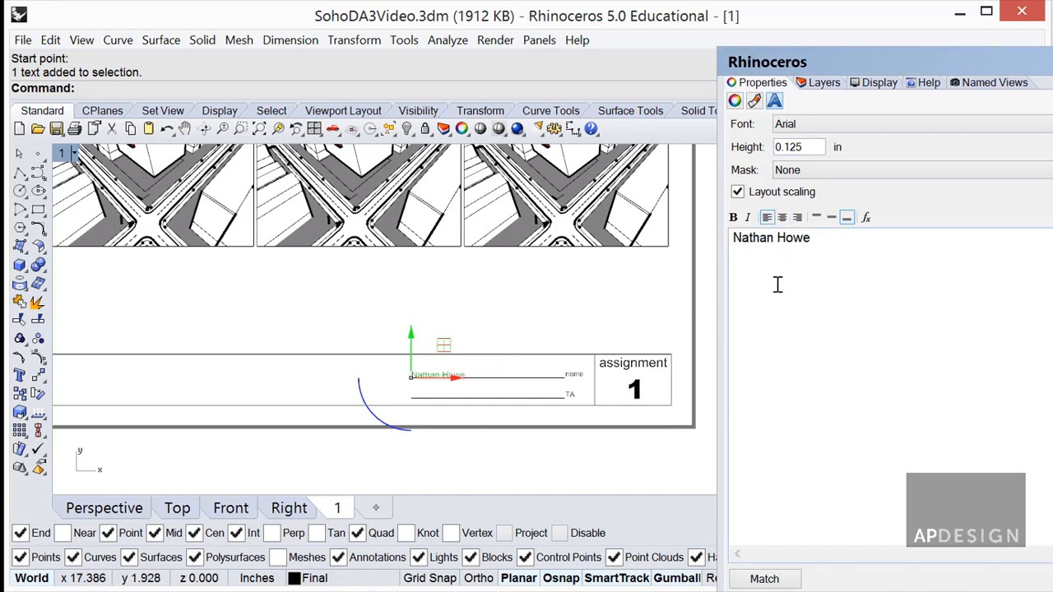
pyautogui.click(472, 384)
pyautogui.scroll(5, 434, 384)
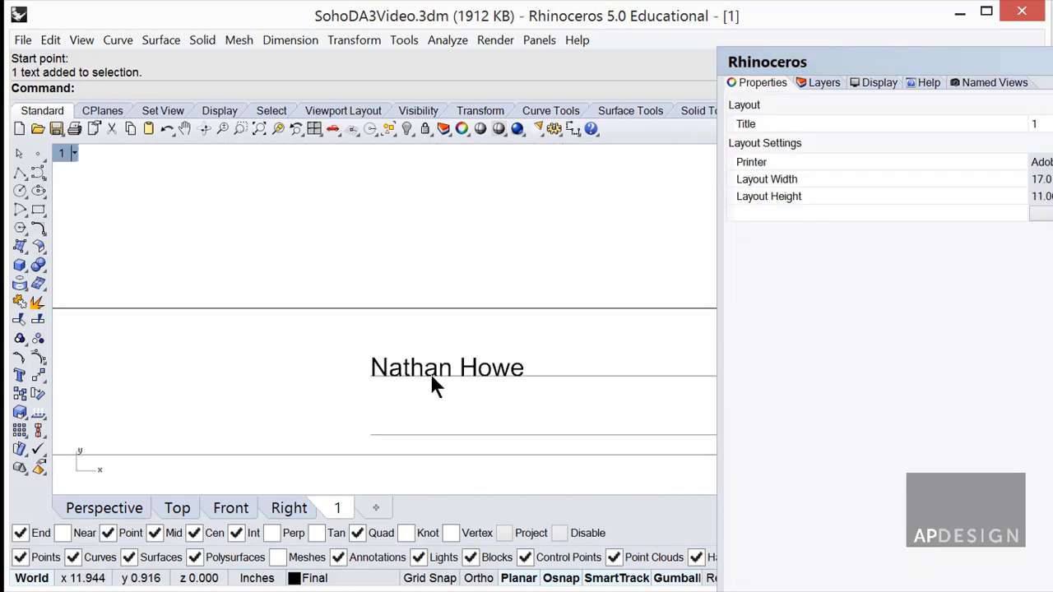
# Nudge the student's name text down 0.03 with the gumball.
pyautogui.click(432, 379)
pyautogui.moveTo(370, 337); pyautogui.dragTo(370, 338)
pyautogui.press('Return')
pyautogui.click(402, 337)
# Copy the name onto the TA line and change it to the TA's name.
pyautogui.click(444, 360)
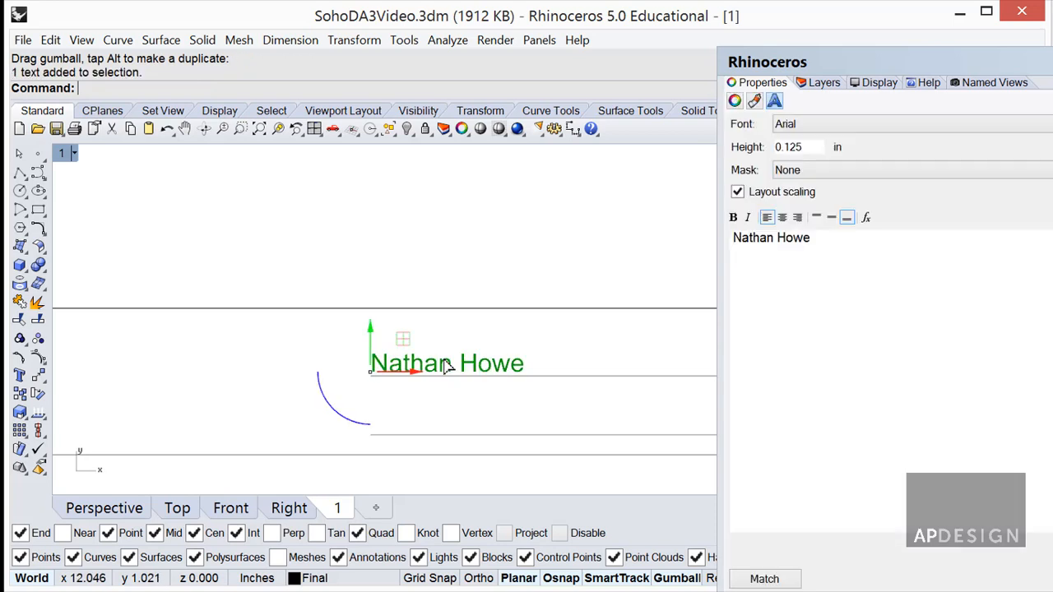
pyautogui.write('copy')
pyautogui.press('Return')
pyautogui.click(370, 377)
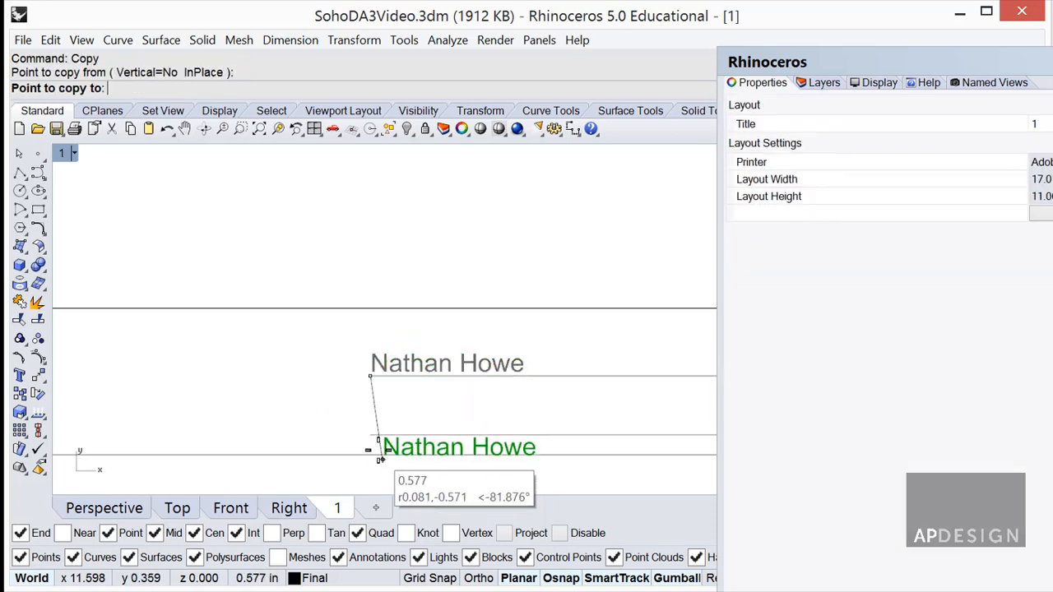
pyautogui.click(370, 433)
pyautogui.press('Return')
pyautogui.doubleClick(401, 417)
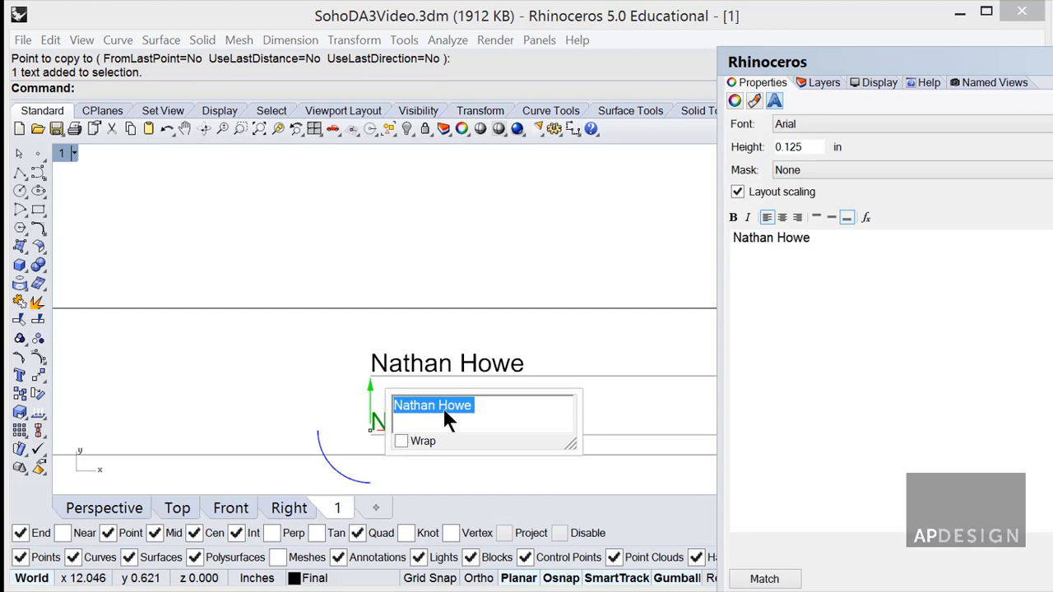
pyautogui.click(396, 385)
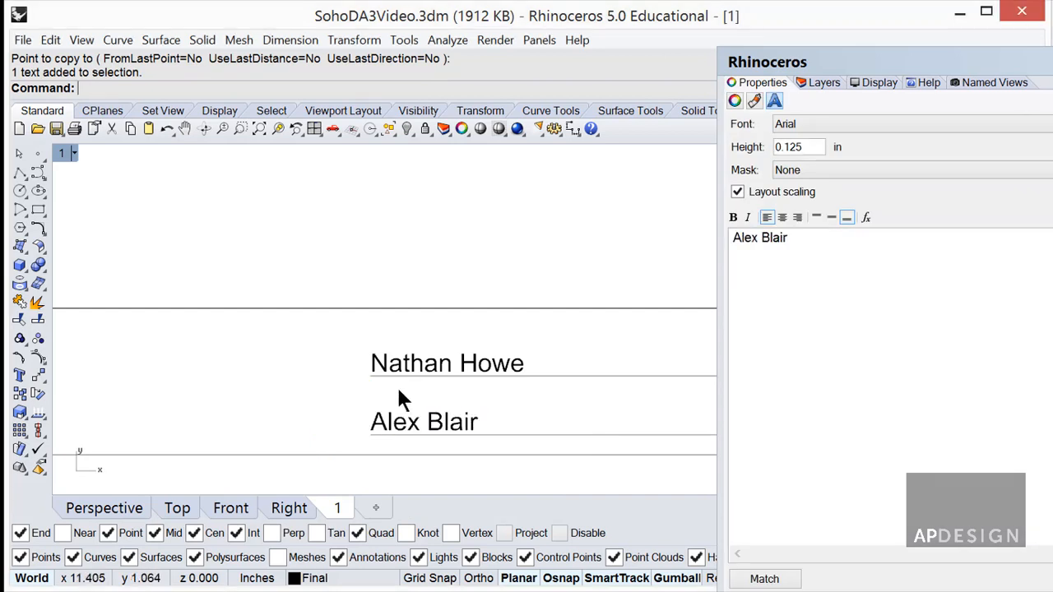
# Copy the student's name label to just below the first detail view.
pyautogui.scroll(-5, 444, 420)
pyautogui.scroll(-4, 445, 414)
pyautogui.moveTo(463, 415); pyautogui.dragTo(546, 420, button='right')
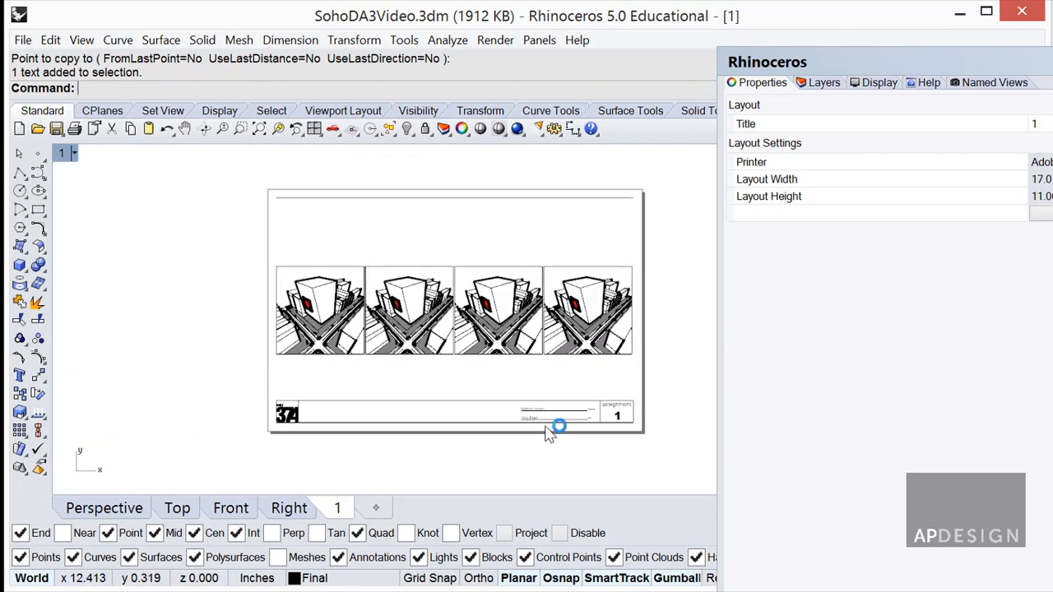
pyautogui.scroll(6, 555, 420)
pyautogui.moveTo(545, 353); pyautogui.dragTo(655, 404, button='right')
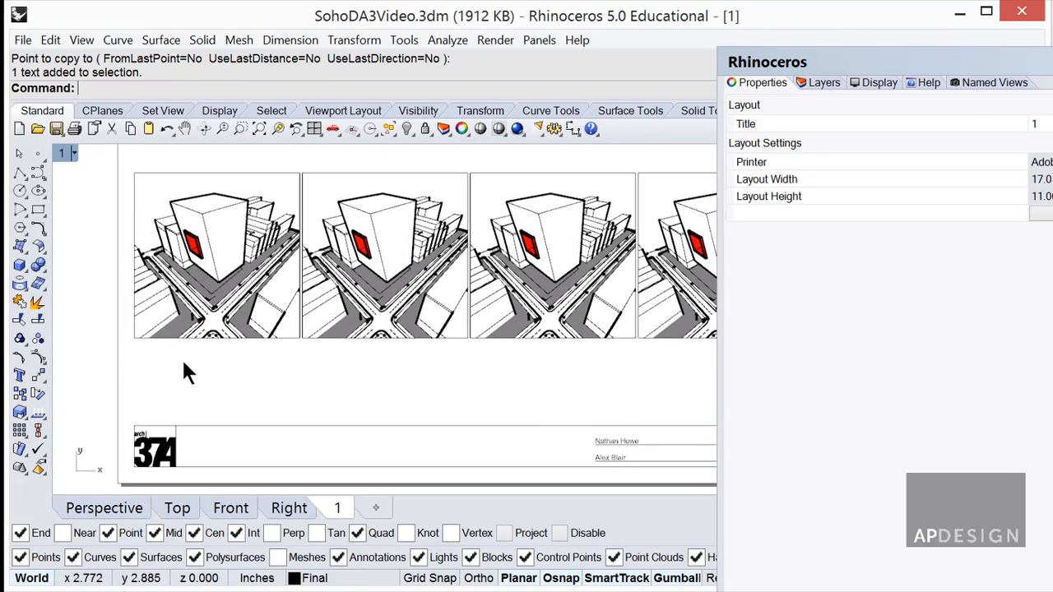
pyautogui.click(609, 443)
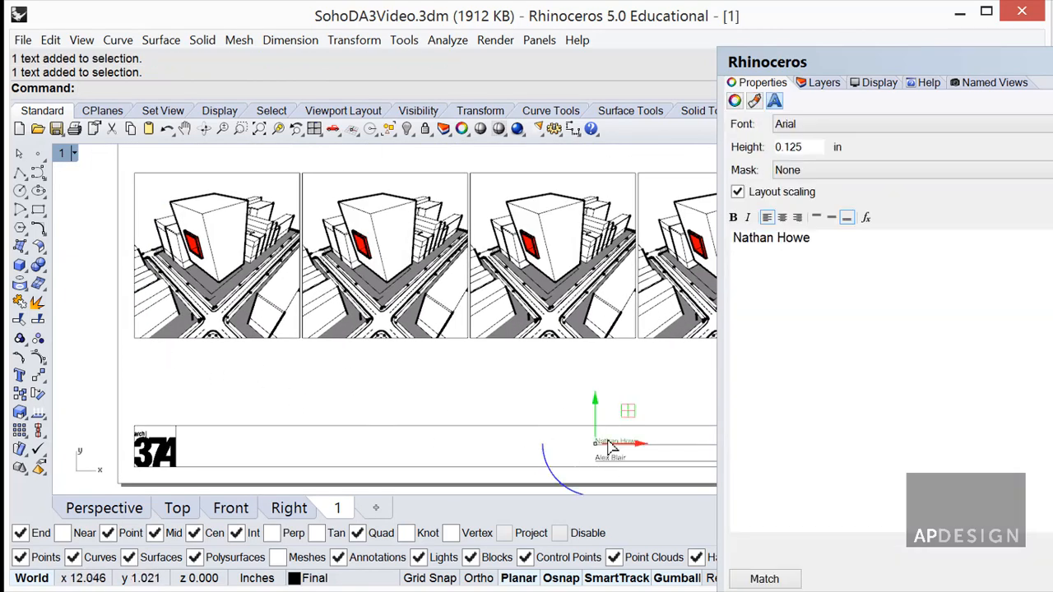
pyautogui.write('COpy')
pyautogui.press('Return')
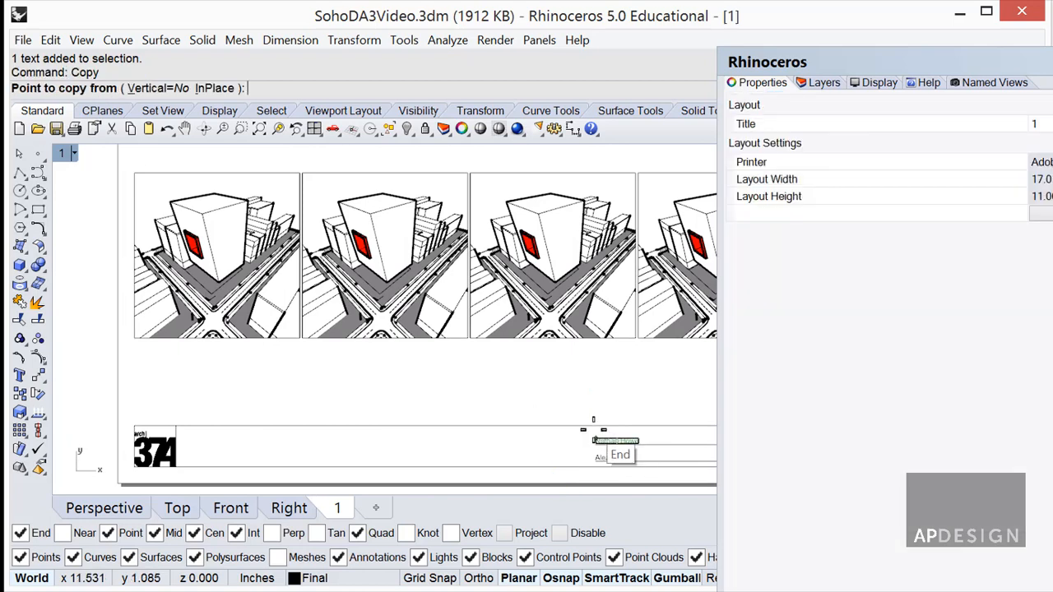
pyautogui.click(594, 430)
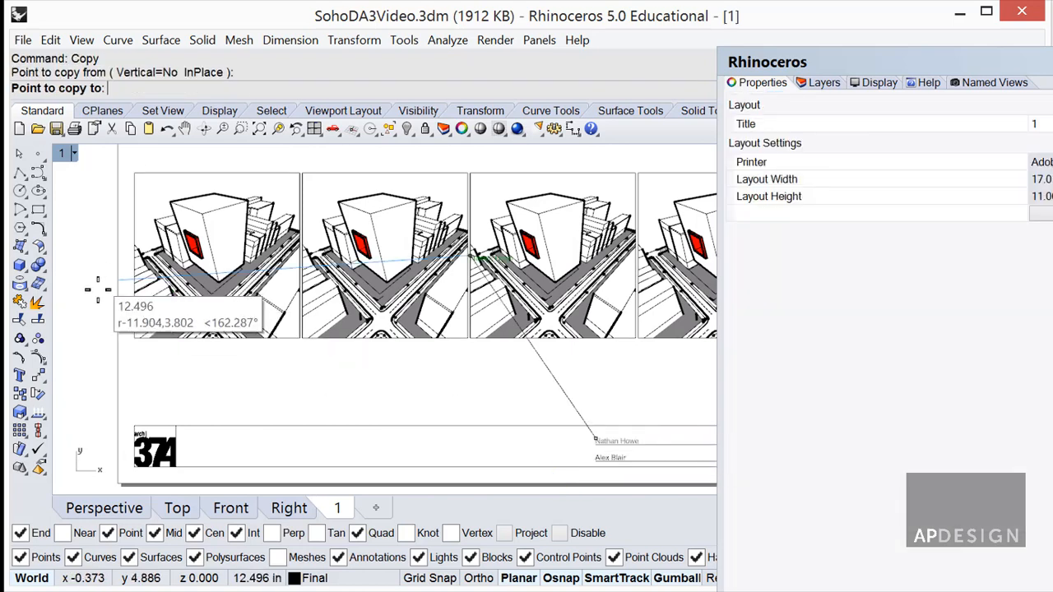
pyautogui.click(137, 341)
pyautogui.press('Return')
# Move the copied label down 0.03 beneath the first detail view.
pyautogui.scroll(3, 144, 363)
pyautogui.click(235, 398)
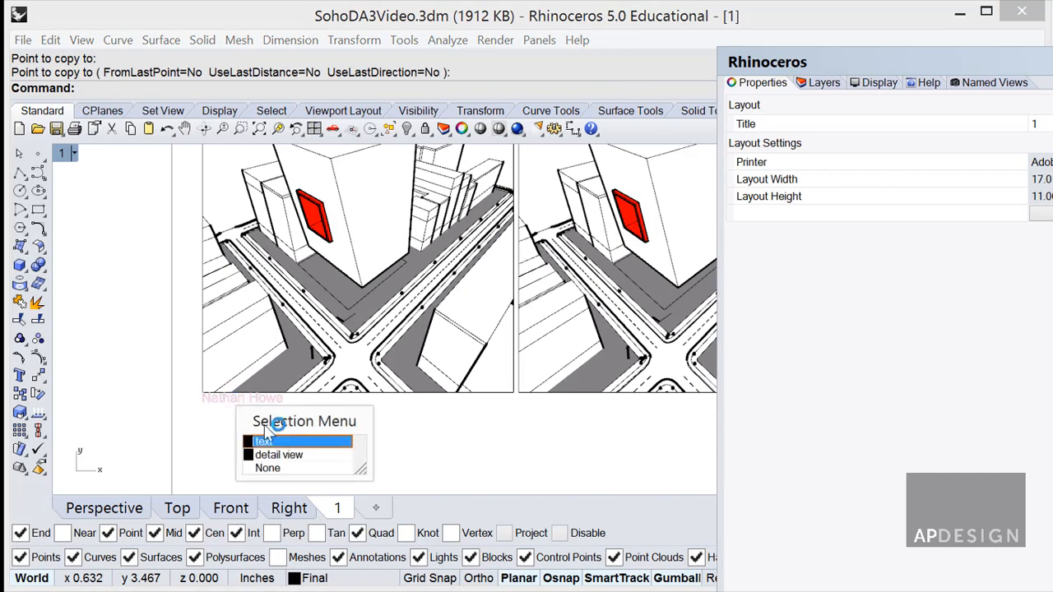
pyautogui.click(265, 443)
pyautogui.moveTo(201, 369); pyautogui.dragTo(203, 382)
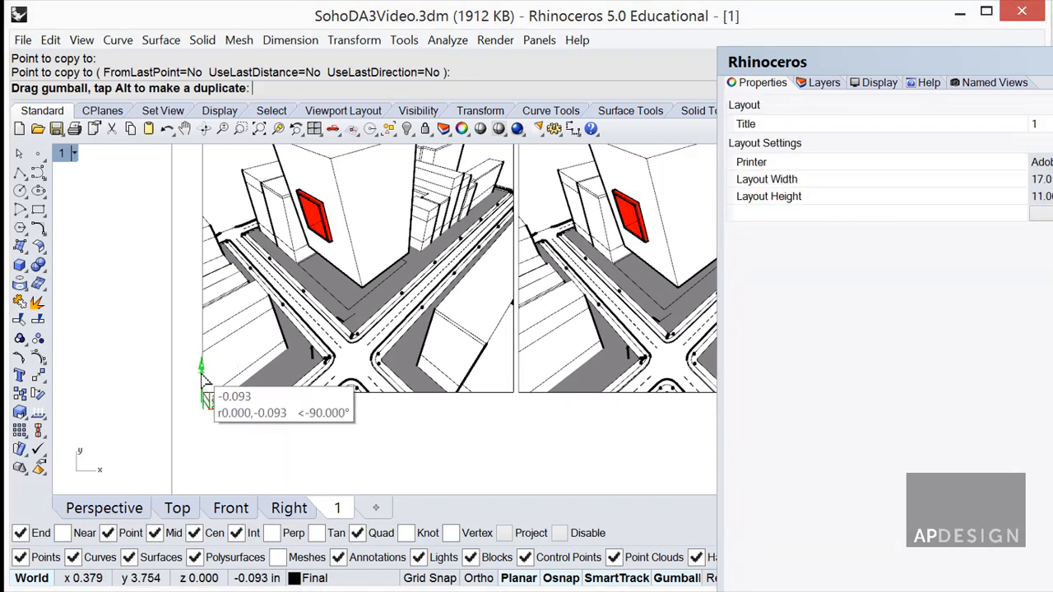
pyautogui.write('.03')
pyautogui.press('Return')
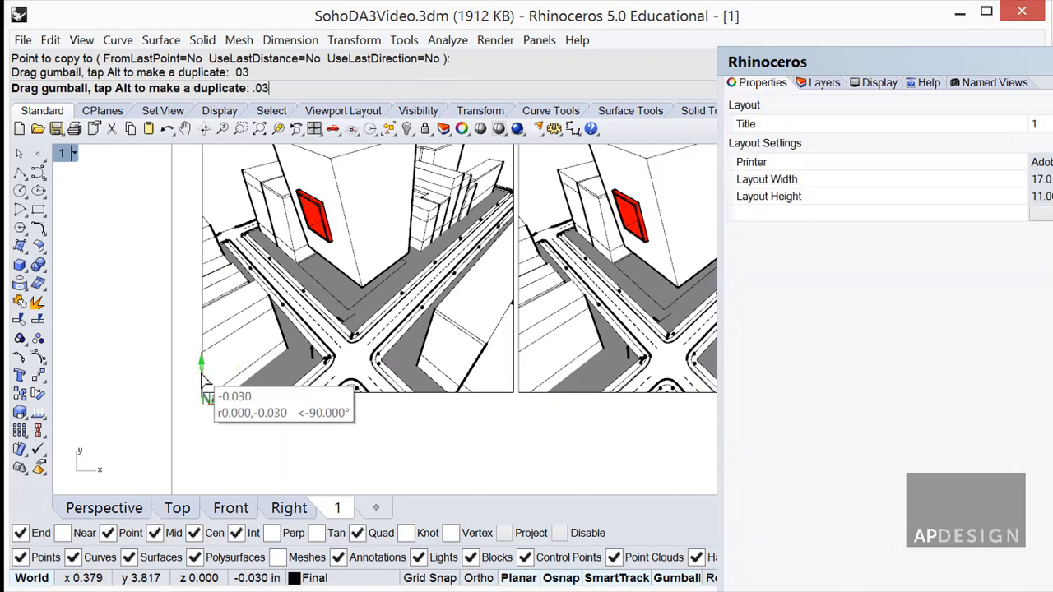
pyautogui.scroll(-3, 253, 424)
pyautogui.scroll(-6, 250, 418)
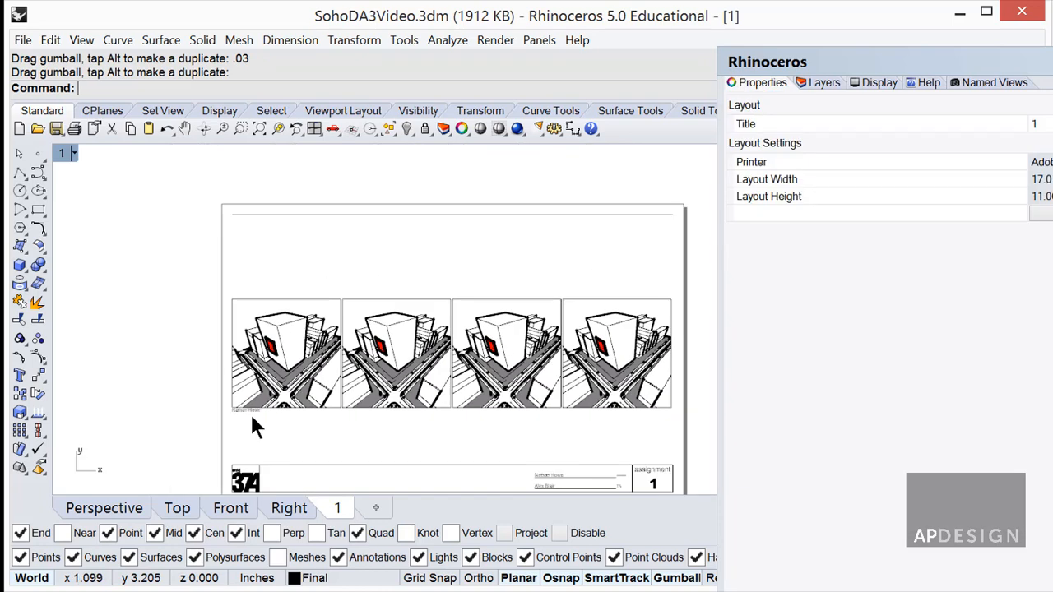
pyautogui.scroll(4, 253, 413)
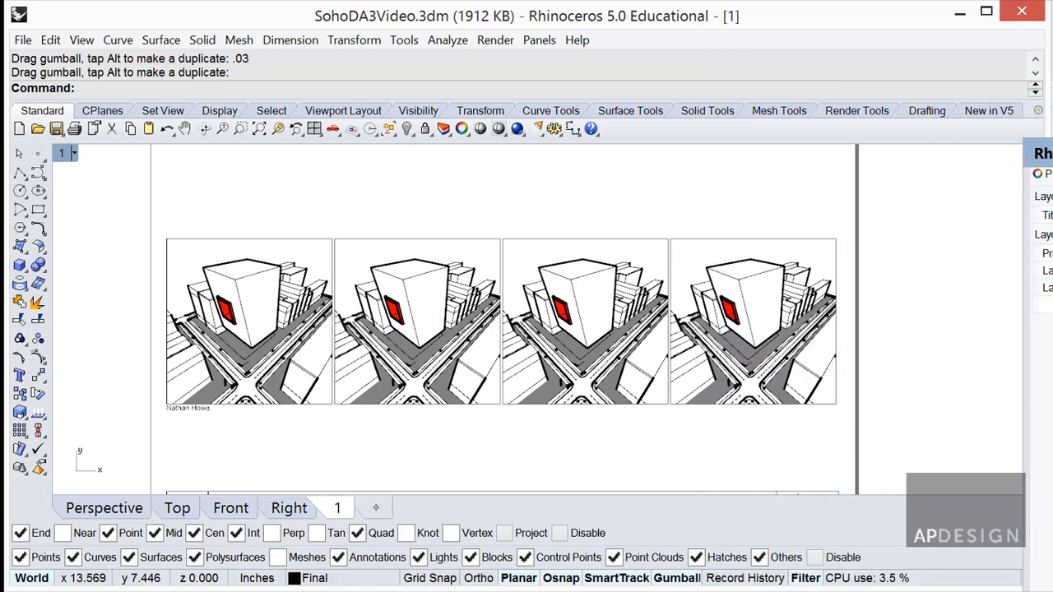
pyautogui.click(1052, 174)
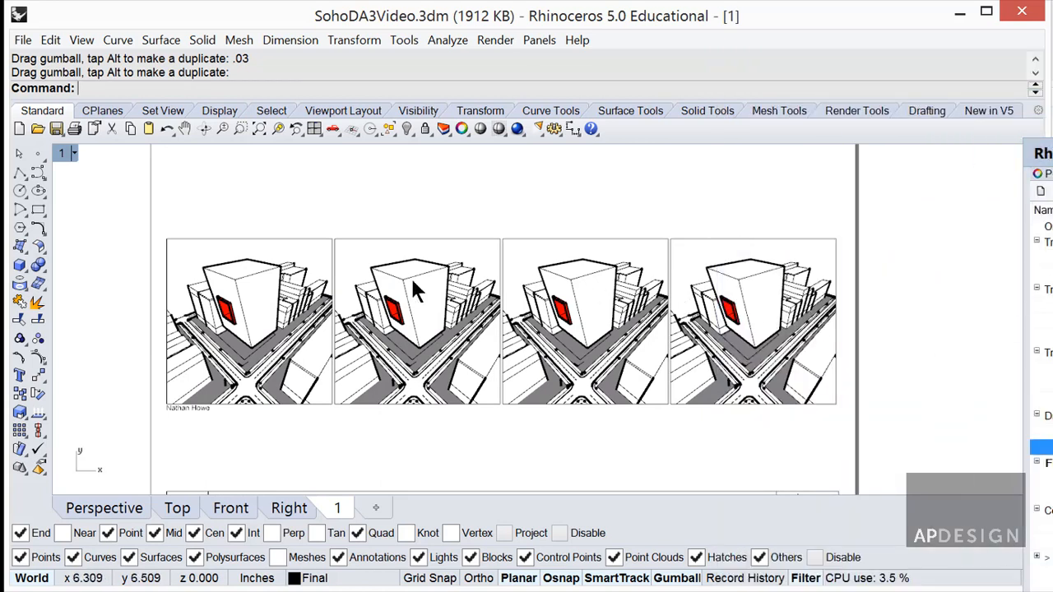
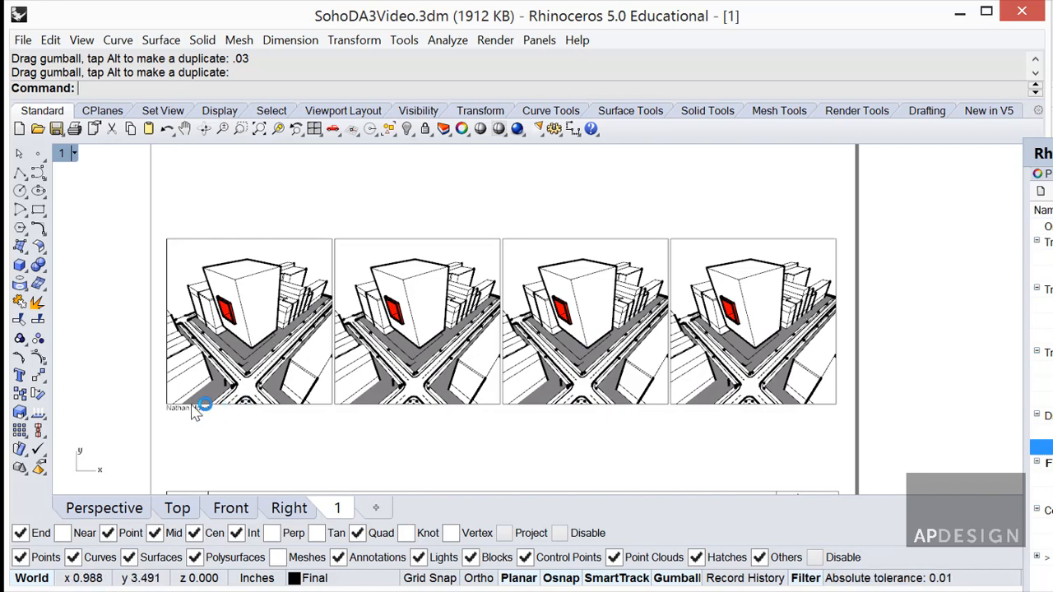
# Activate the first detail view and dock the Layers panel over the layout with per-view columns showing.
pyautogui.doubleClick(292, 242)
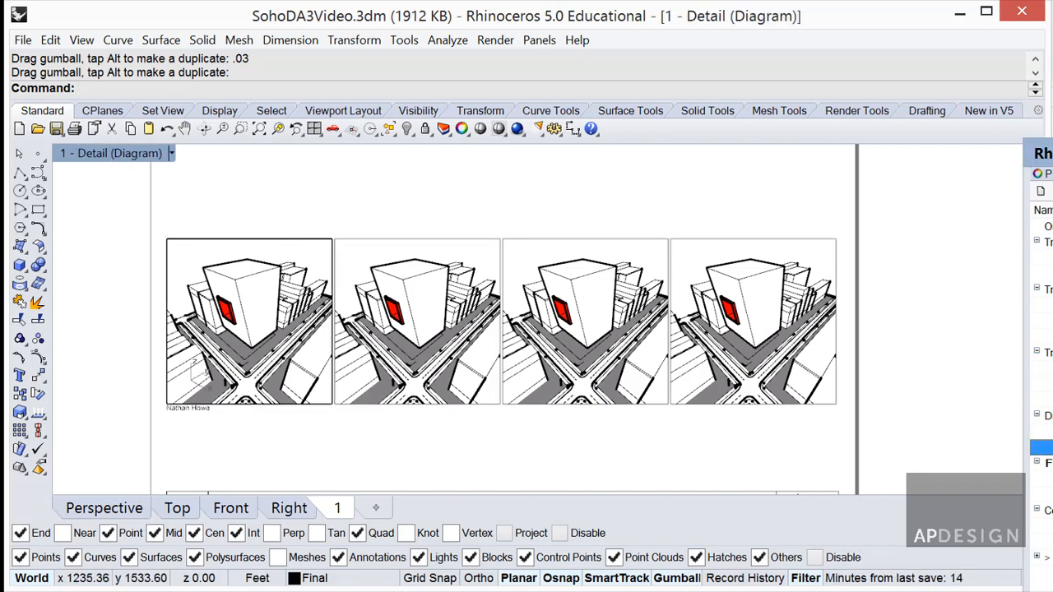
pyautogui.moveTo(1047, 153); pyautogui.dragTo(1052, 0)
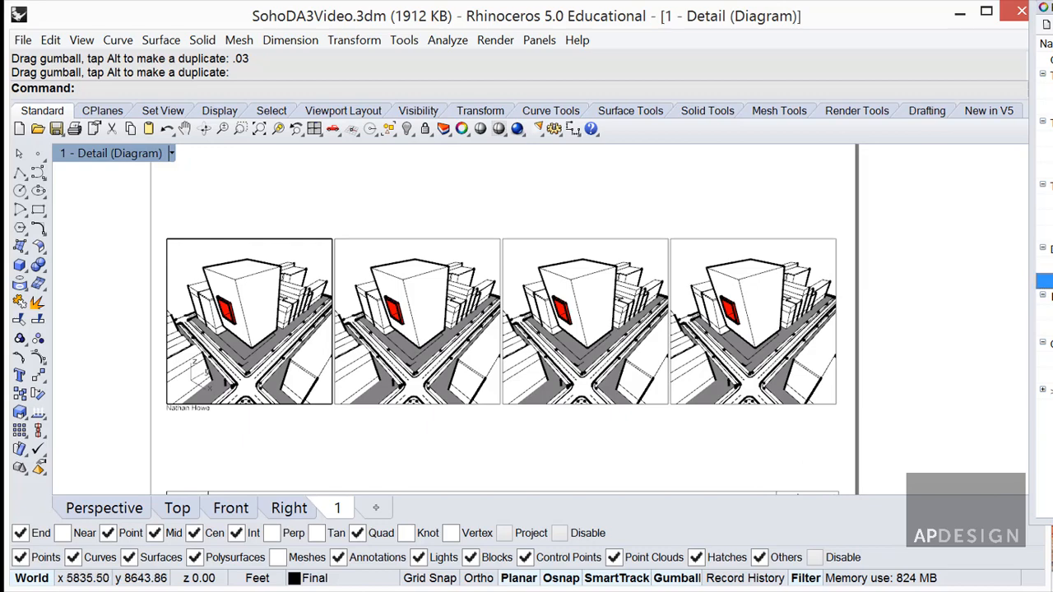
pyautogui.moveTo(1052, 0); pyautogui.dragTo(749, 43)
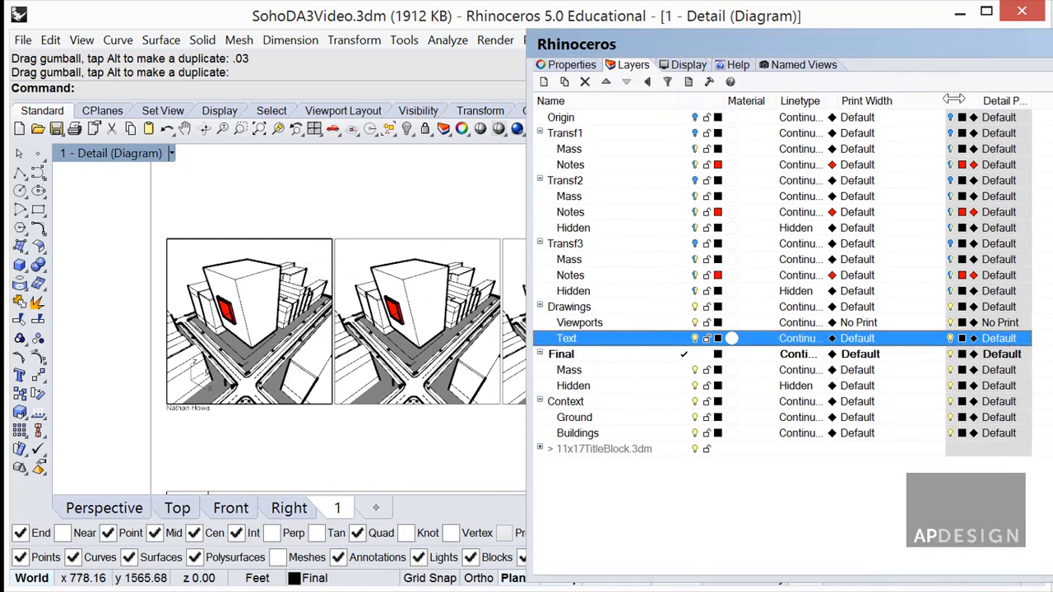
pyautogui.moveTo(943, 99); pyautogui.dragTo(1002, 99)
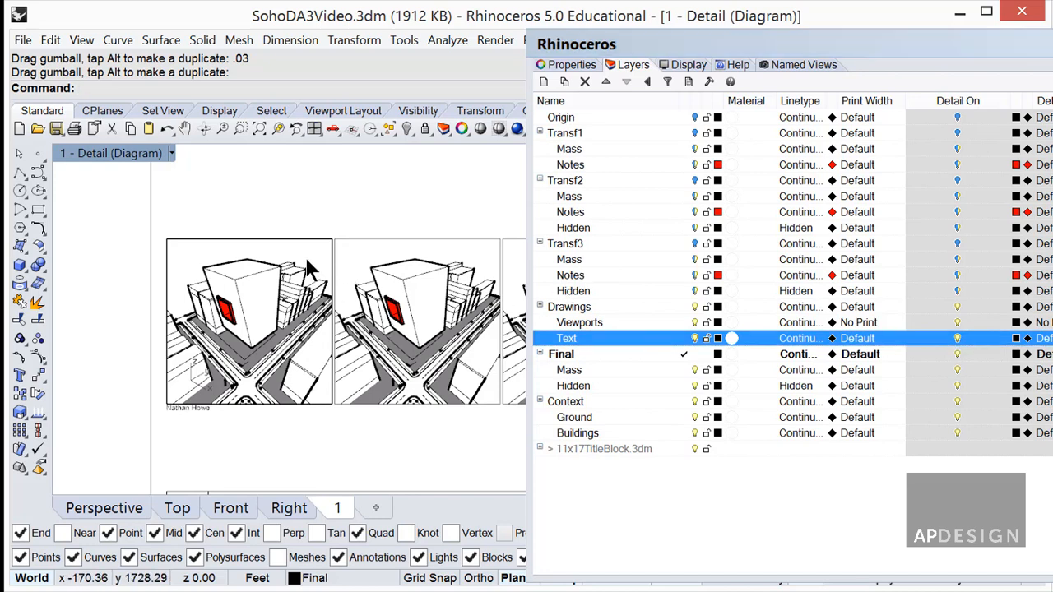
# Turn on the Origin through Transf3 layers and collapse the Transf1, Transf2 and Transf3 groups.
pyautogui.click(657, 118)
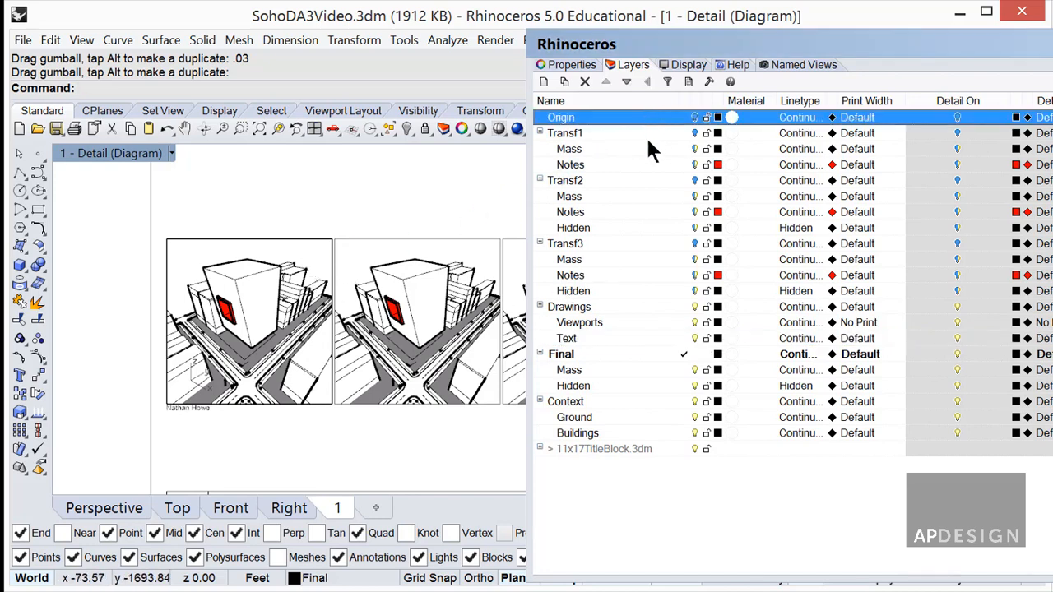
pyautogui.keyDown('shift'); pyautogui.click(627, 286); pyautogui.keyUp('shift')
pyautogui.click(695, 118)
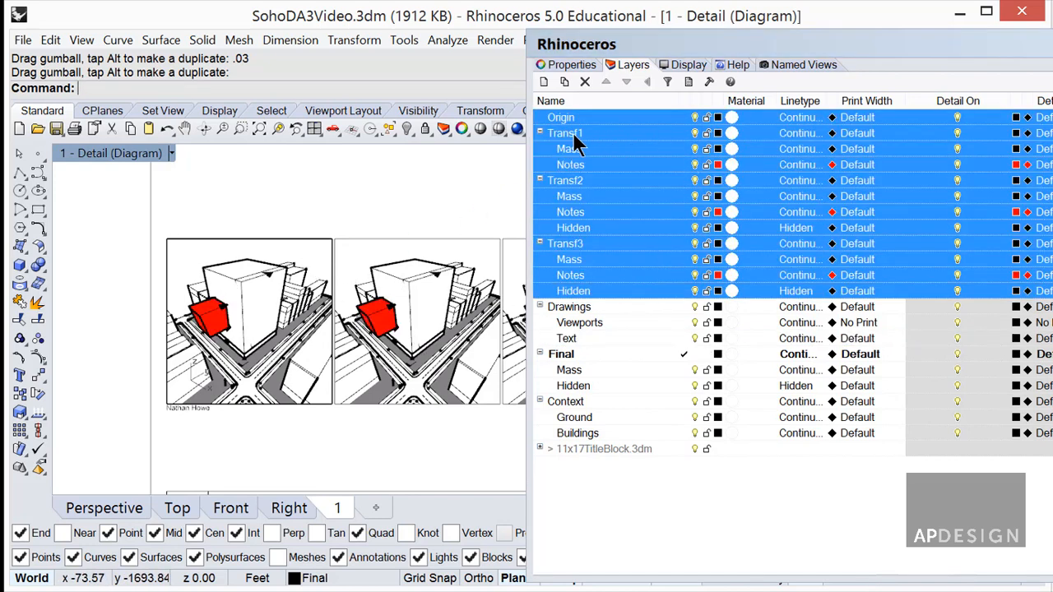
pyautogui.click(540, 133)
pyautogui.click(540, 149)
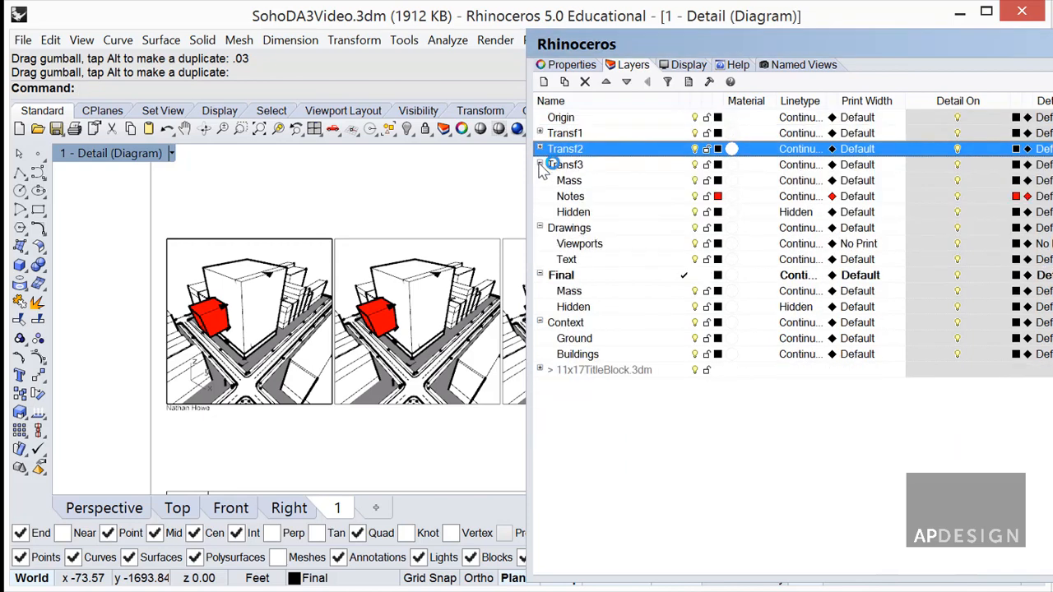
pyautogui.click(540, 165)
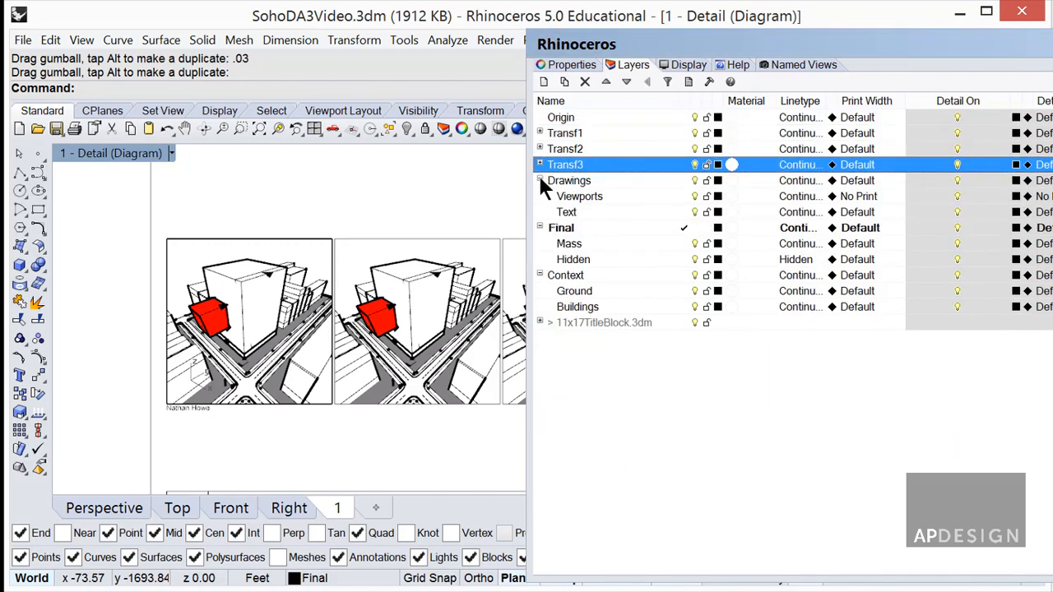
pyautogui.click(625, 424)
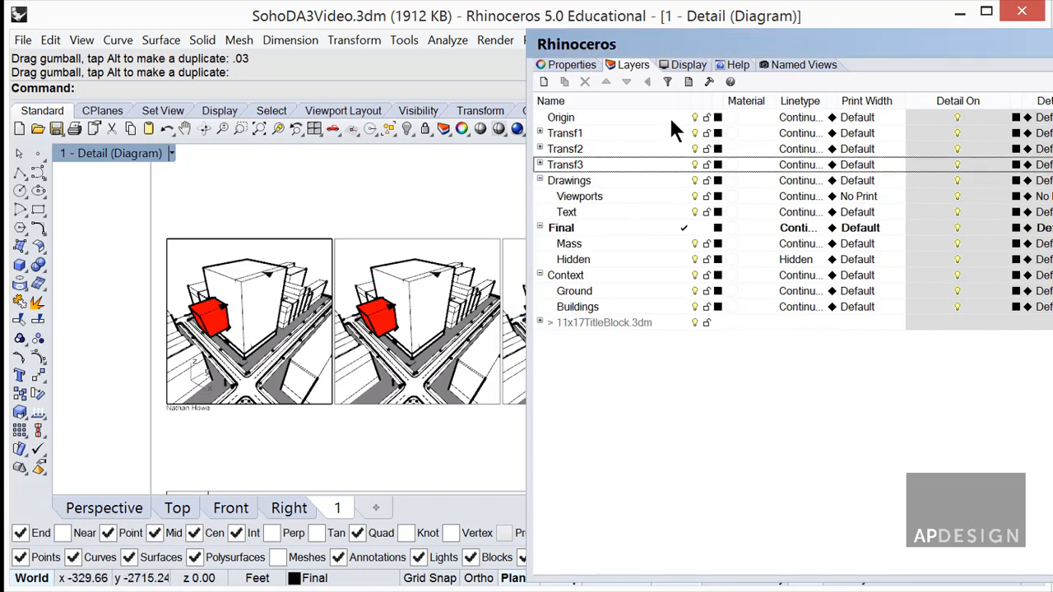
# Hide Transf2, Transf3 and the Final layer in the first detail view.
pyautogui.click(701, 120)
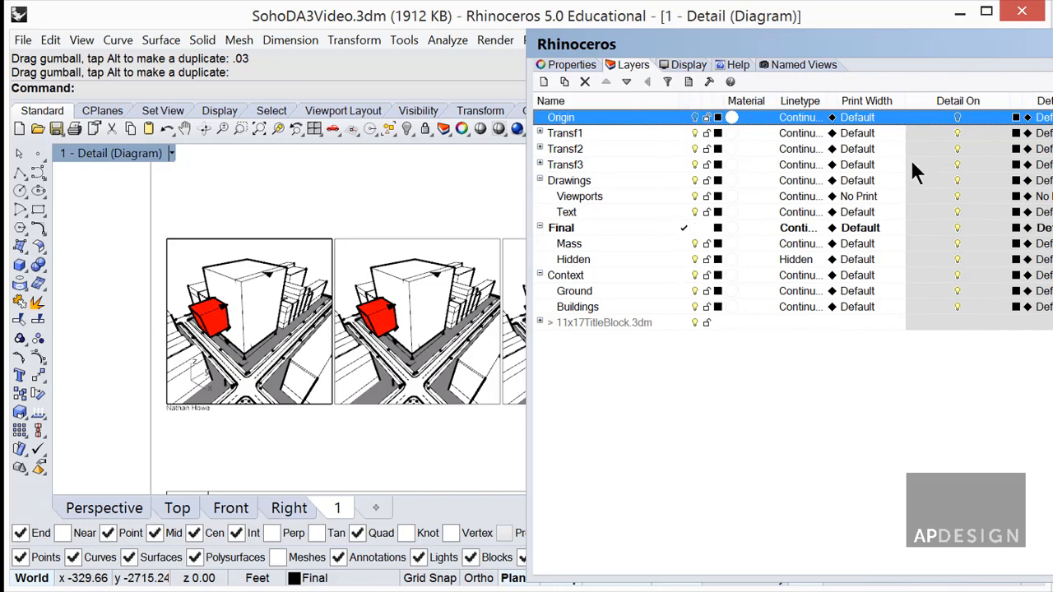
pyautogui.click(957, 144)
pyautogui.click(958, 163)
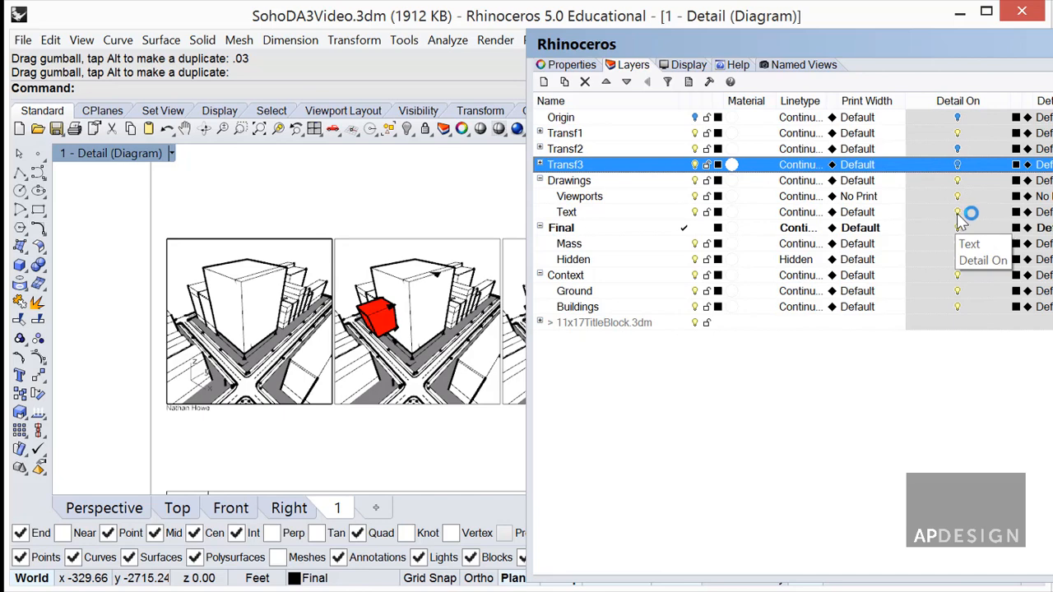
pyautogui.click(958, 214)
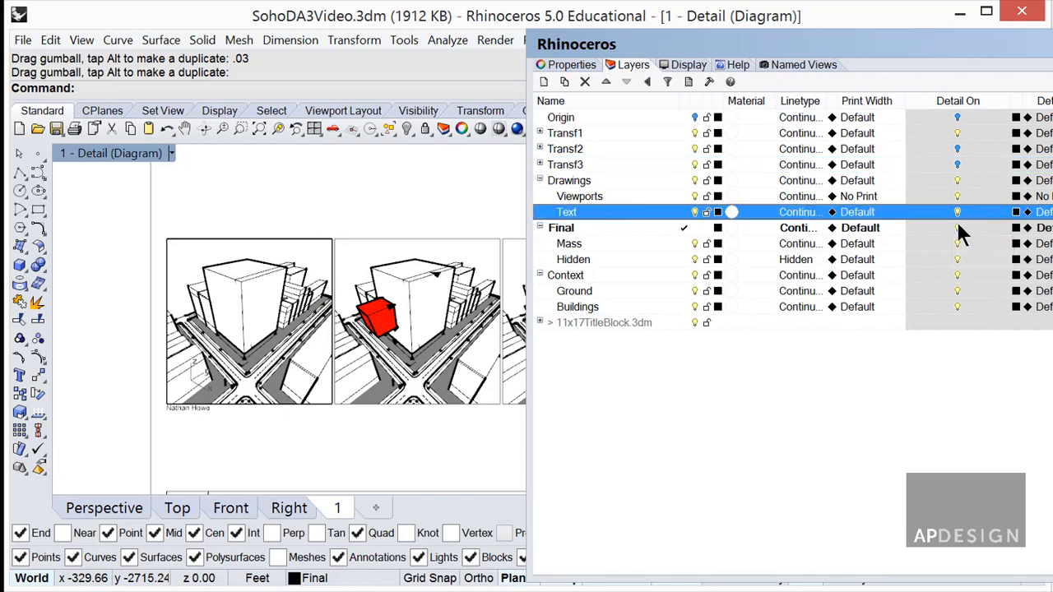
pyautogui.click(957, 224)
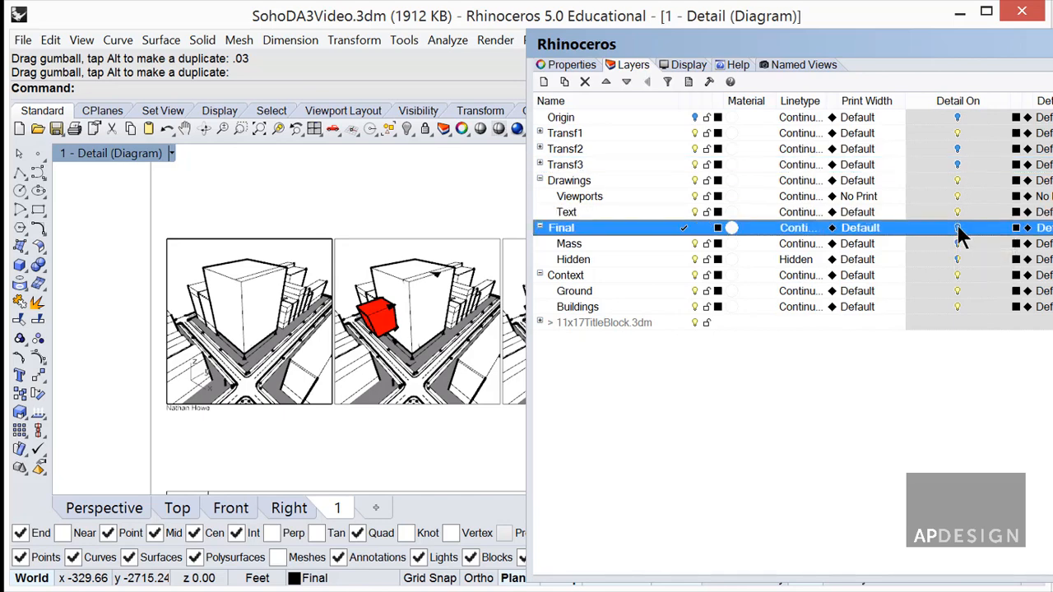
pyautogui.click(540, 180)
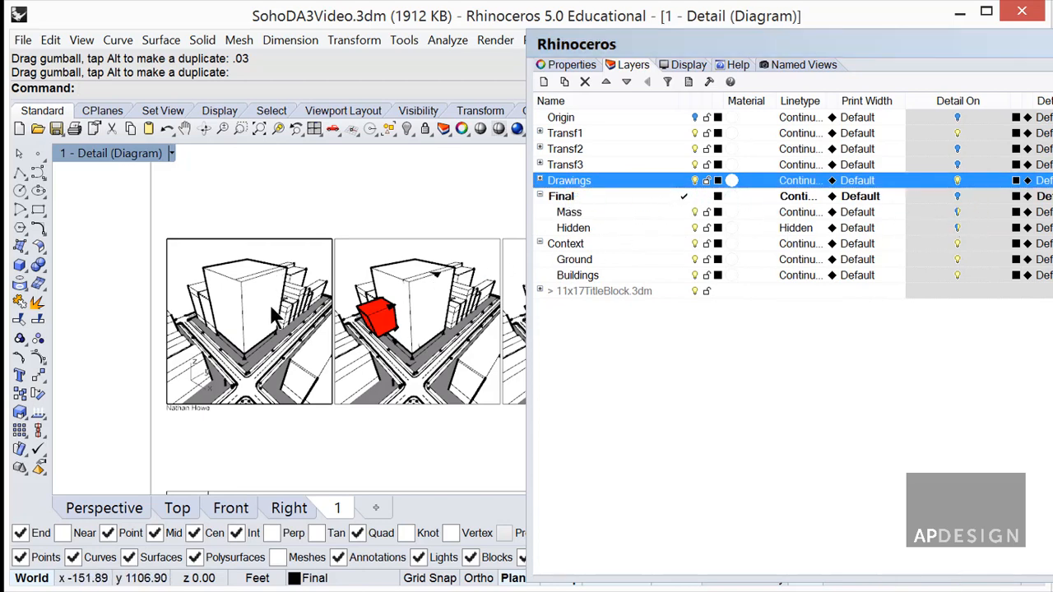
# In the second detail view, toggle Transf1, Transf3, Drawings and Final visibility.
pyautogui.click(377, 262)
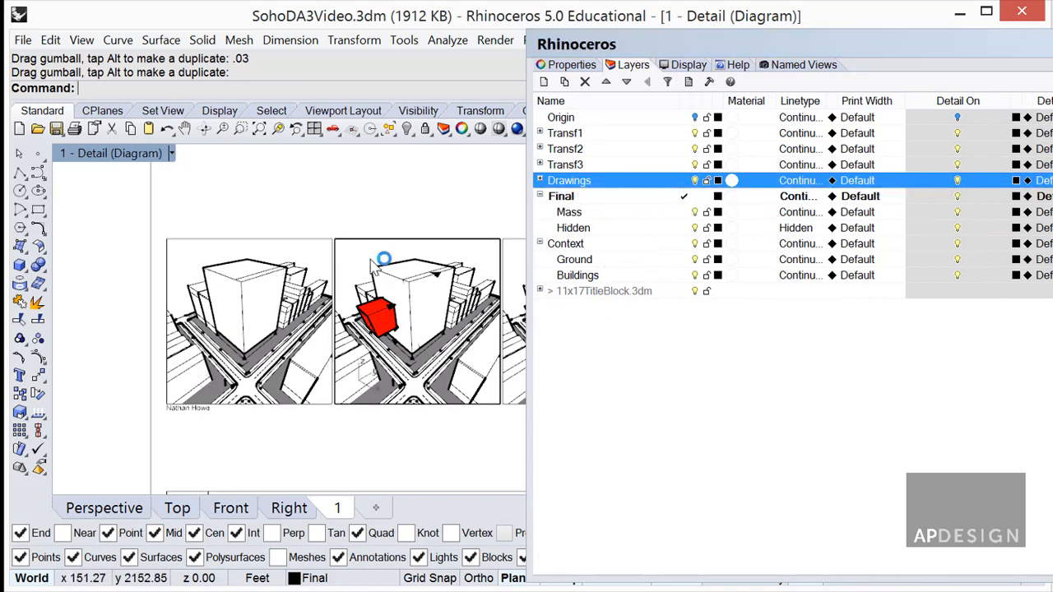
pyautogui.click(958, 133)
pyautogui.click(958, 164)
pyautogui.click(958, 180)
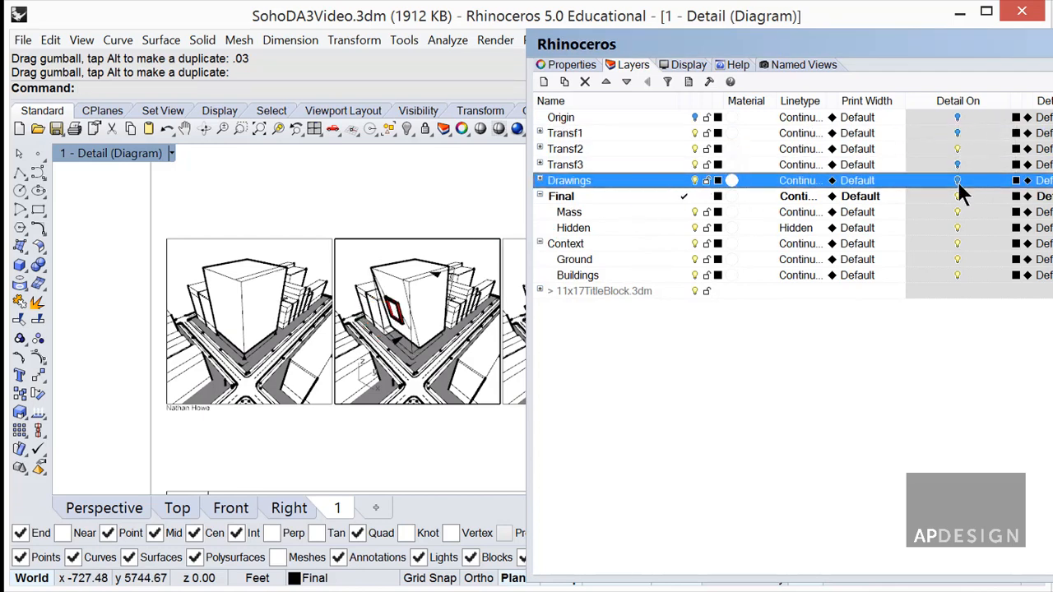
pyautogui.click(958, 197)
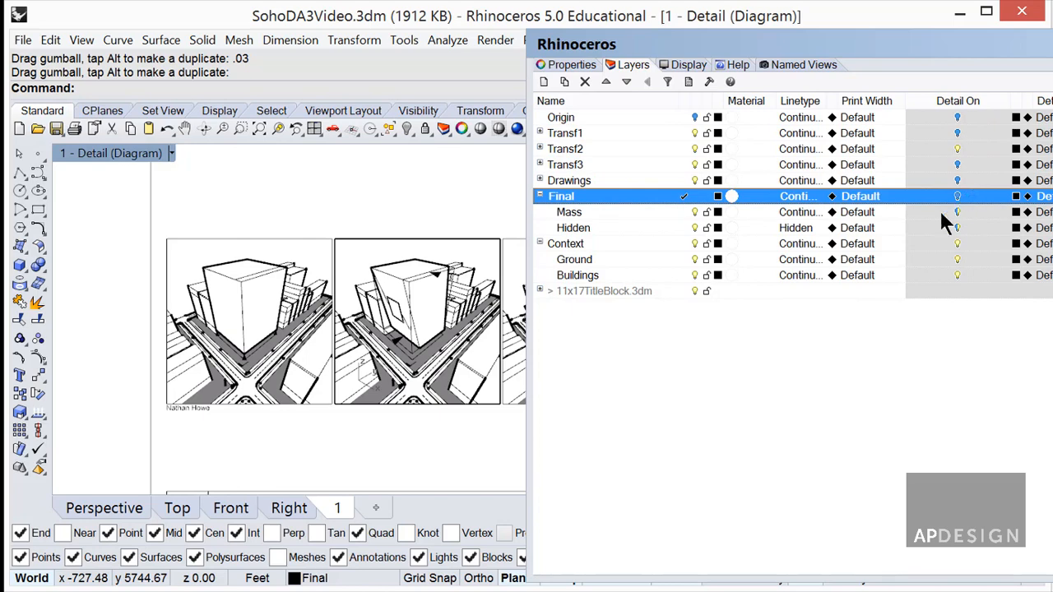
pyautogui.moveTo(447, 299); pyautogui.dragTo(183, 290, button='right')
# In the third detail view, toggle Transf1, Transf2, Drawings and Final visibility.
pyautogui.doubleClick(365, 241)
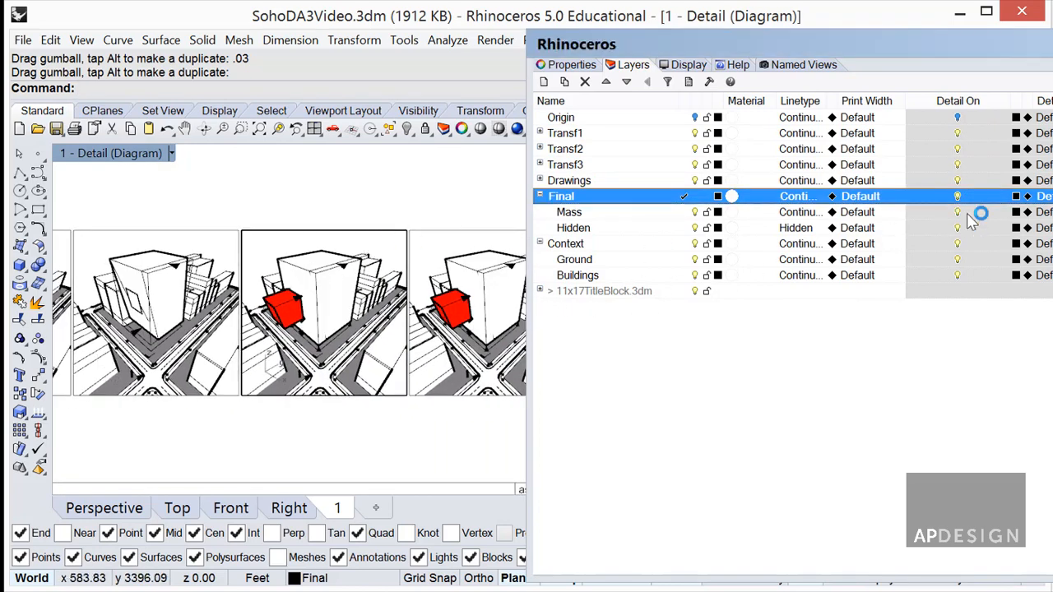
pyautogui.click(957, 133)
pyautogui.click(957, 149)
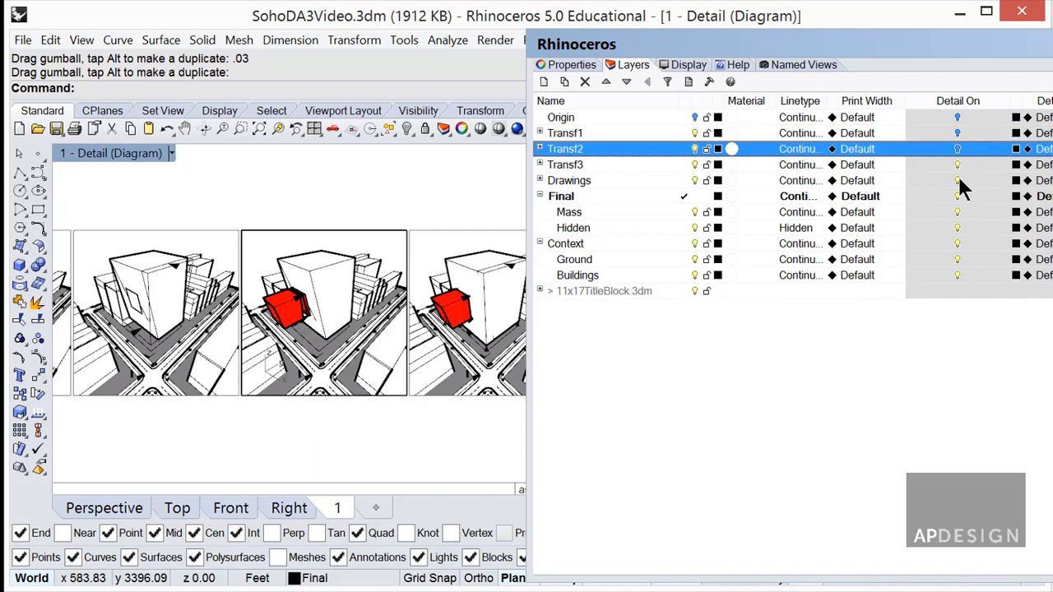
pyautogui.click(957, 180)
pyautogui.click(957, 196)
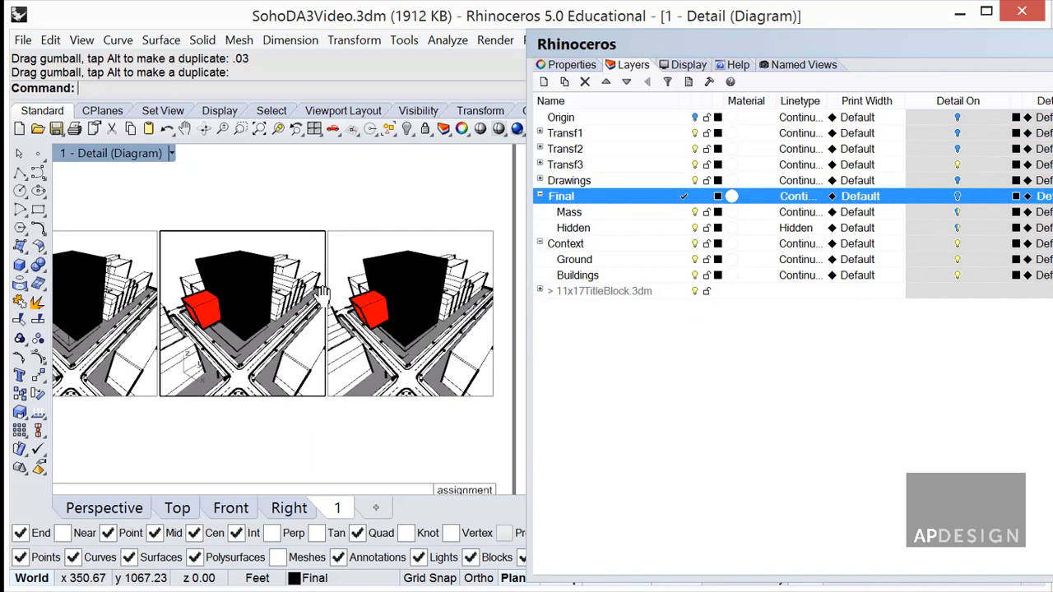
# In the fourth detail view, toggle Transf1, Transf2 and Transf3, then zoom out to the whole sheet.
pyautogui.moveTo(323, 297); pyautogui.dragTo(268, 302, button='right')
pyautogui.doubleClick(401, 255)
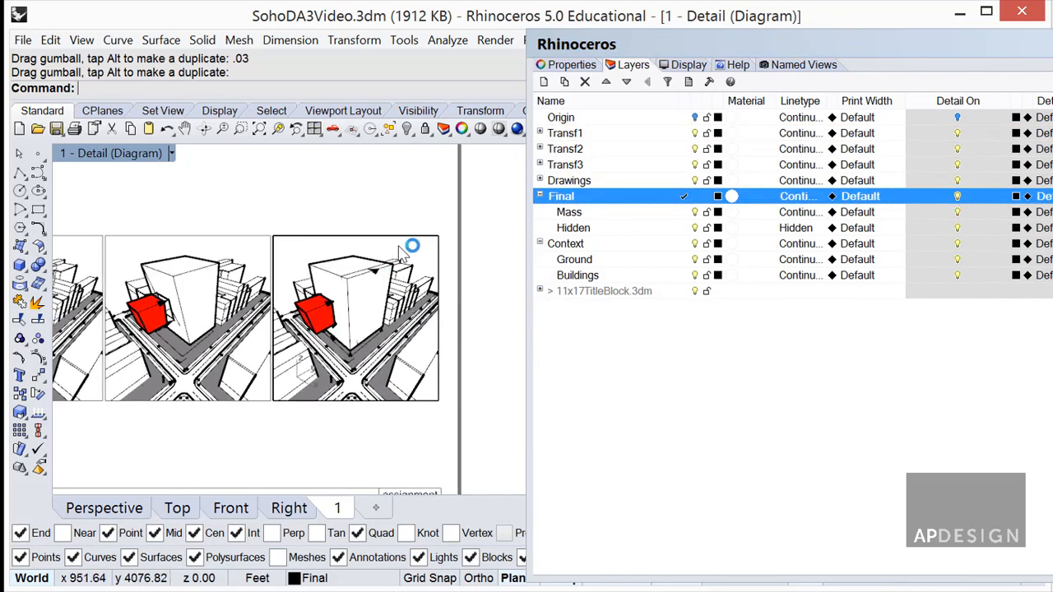
pyautogui.click(957, 133)
pyautogui.click(958, 149)
pyautogui.click(957, 165)
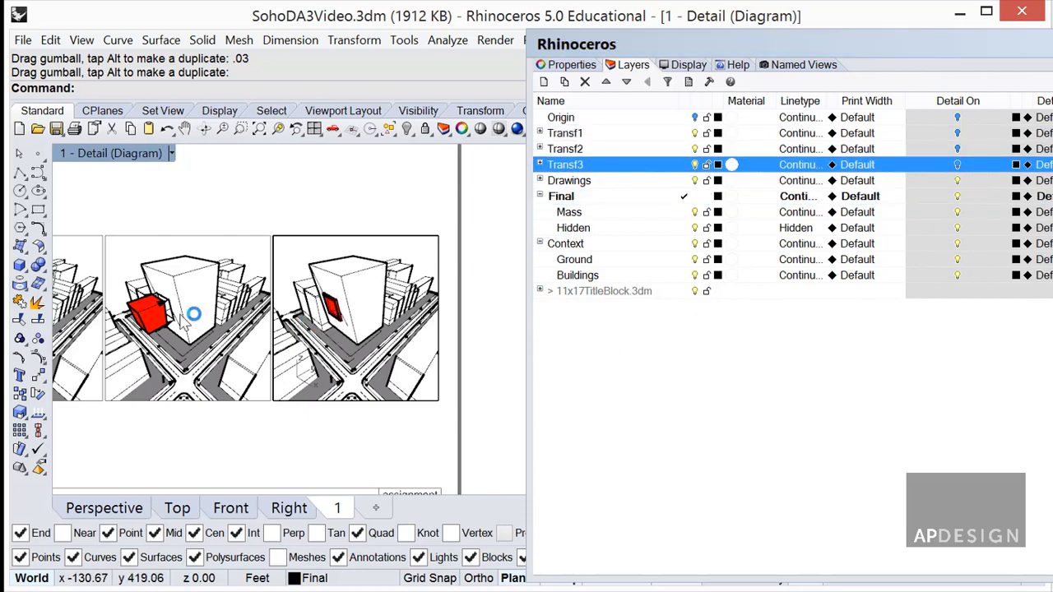
pyautogui.moveTo(176, 323); pyautogui.dragTo(374, 322, button='right')
pyautogui.scroll(5, 375, 322)
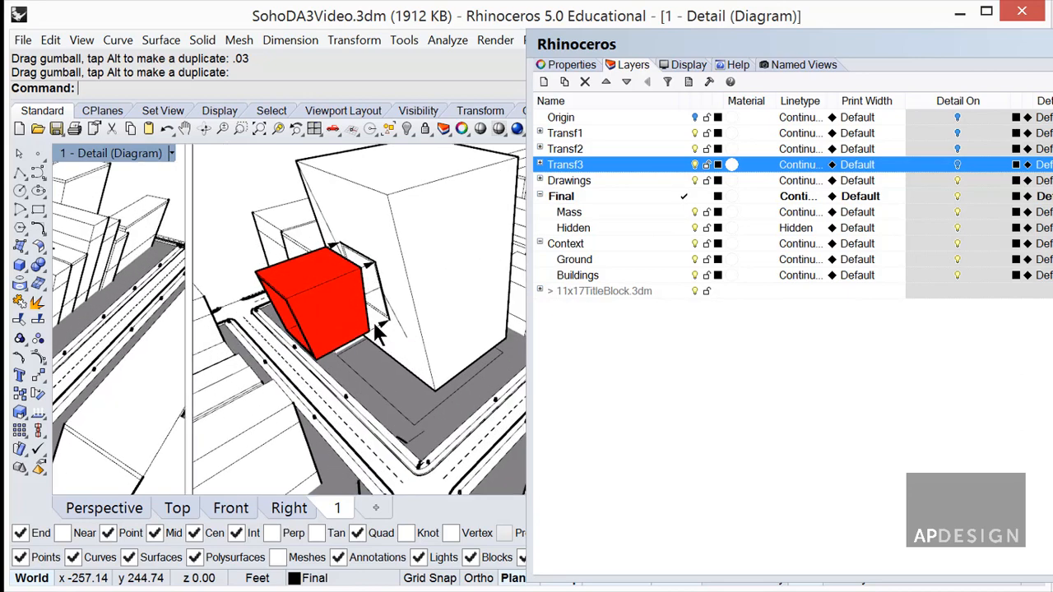
pyautogui.scroll(-8, 380, 322)
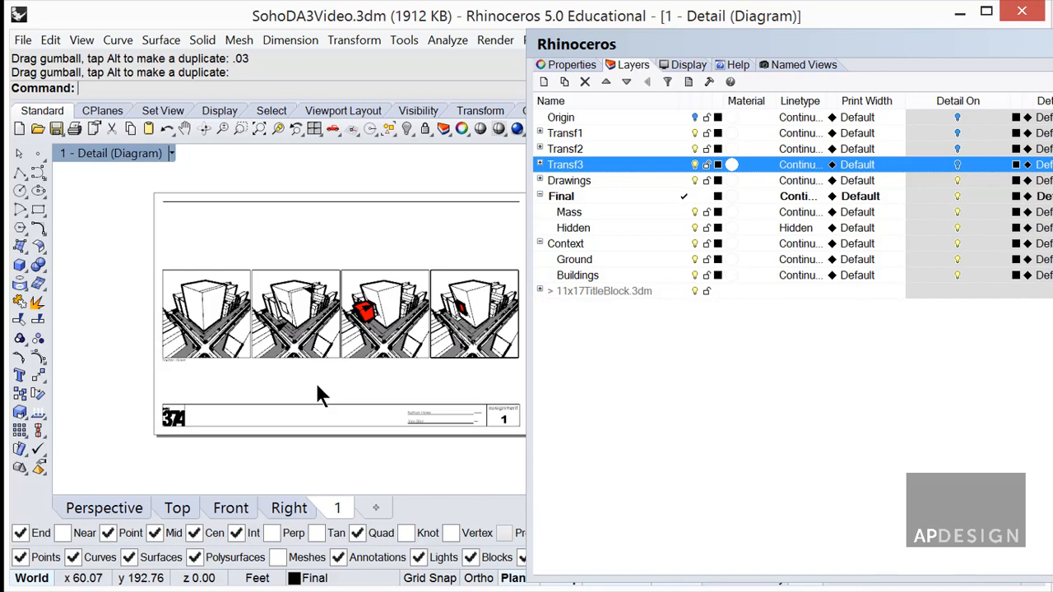
# Turn print display on with the PrintDisplay command.
pyautogui.write('PrintDisplay')
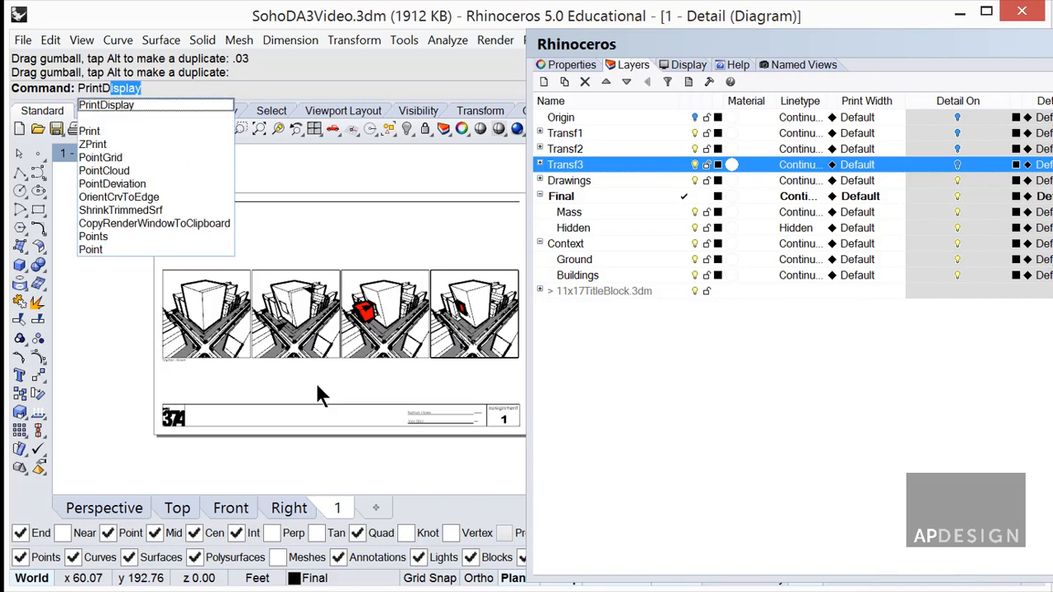
pyautogui.press('Return')
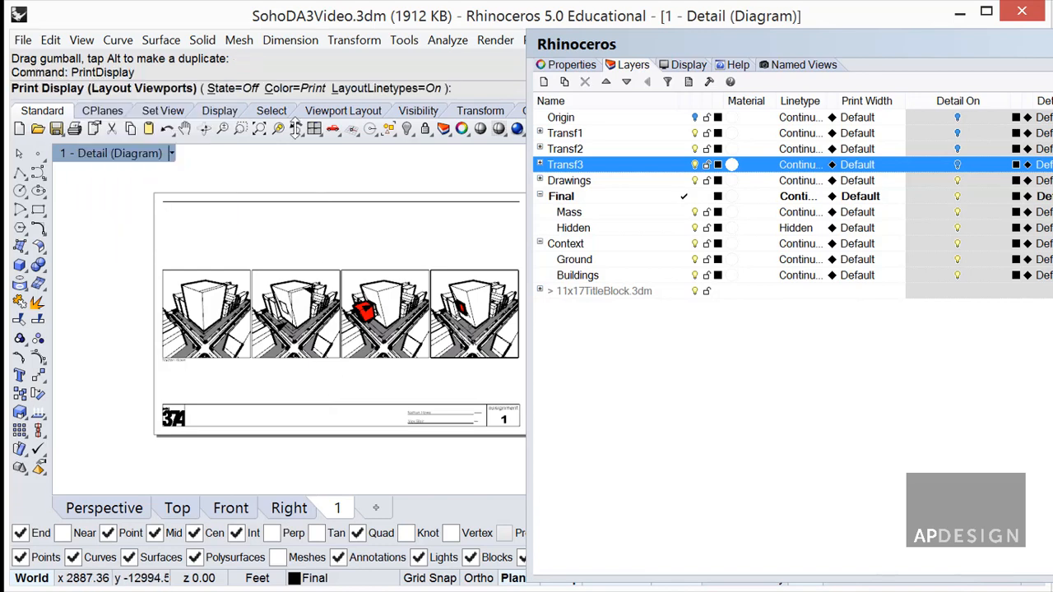
pyautogui.click(231, 88)
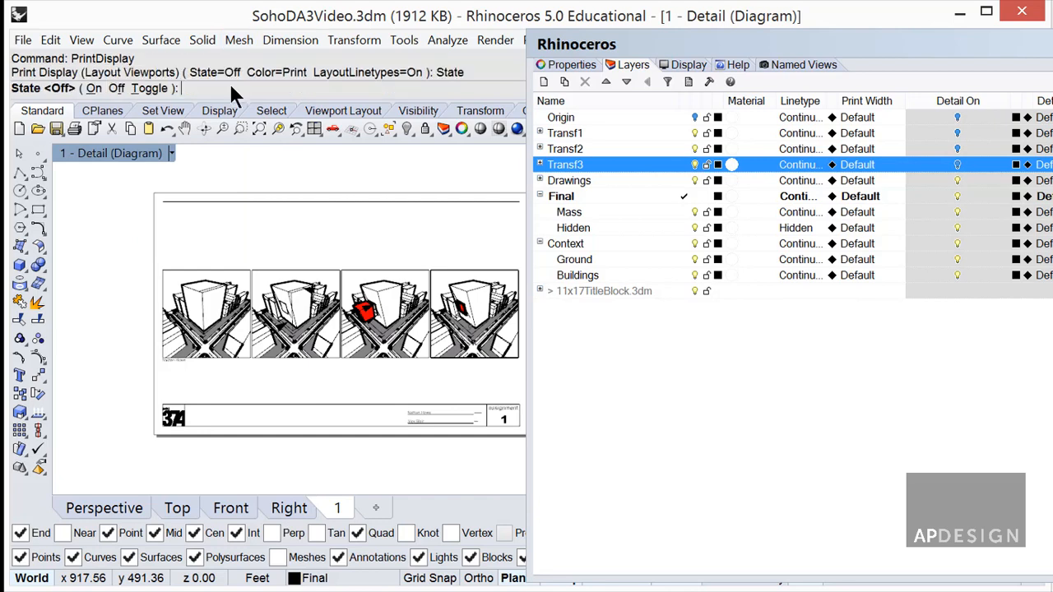
pyautogui.click(94, 88)
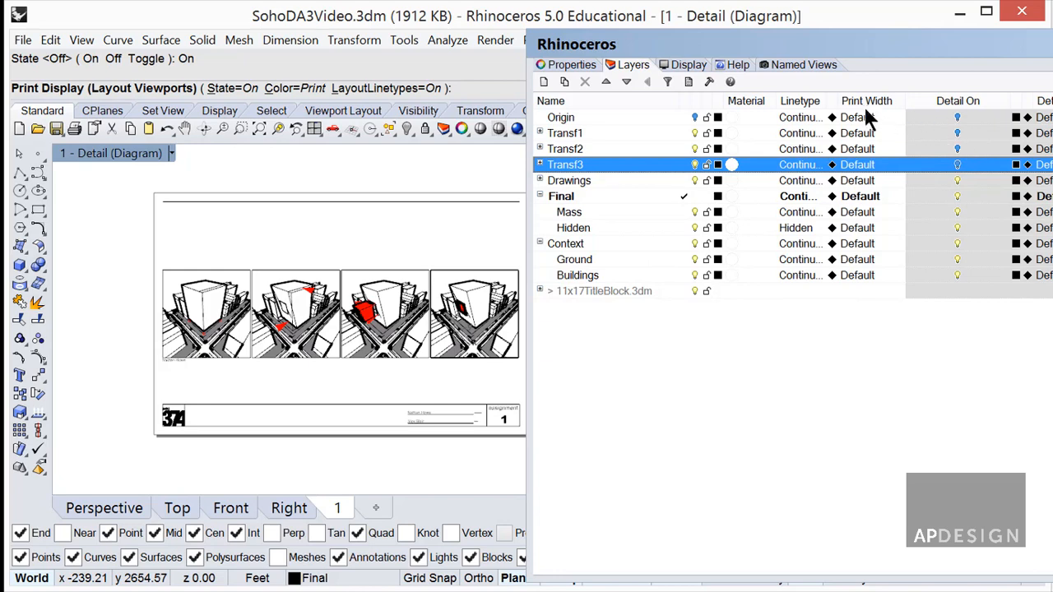
# Expand Transf3 and widen the Layers panel columns to reveal each layer's print colour.
pyautogui.click(541, 165)
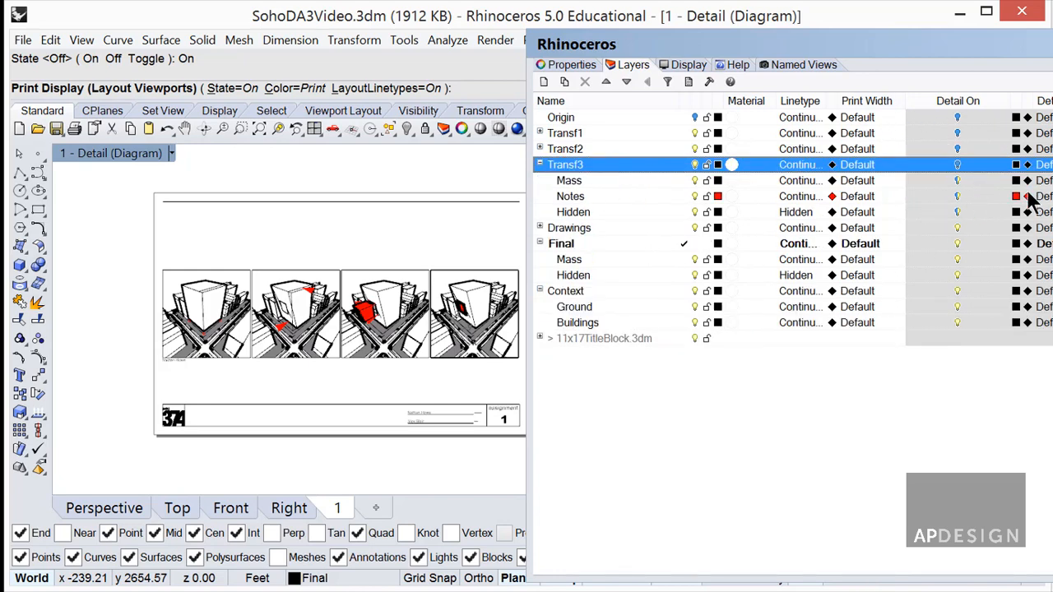
pyautogui.moveTo(1032, 100); pyautogui.dragTo(1052, 100)
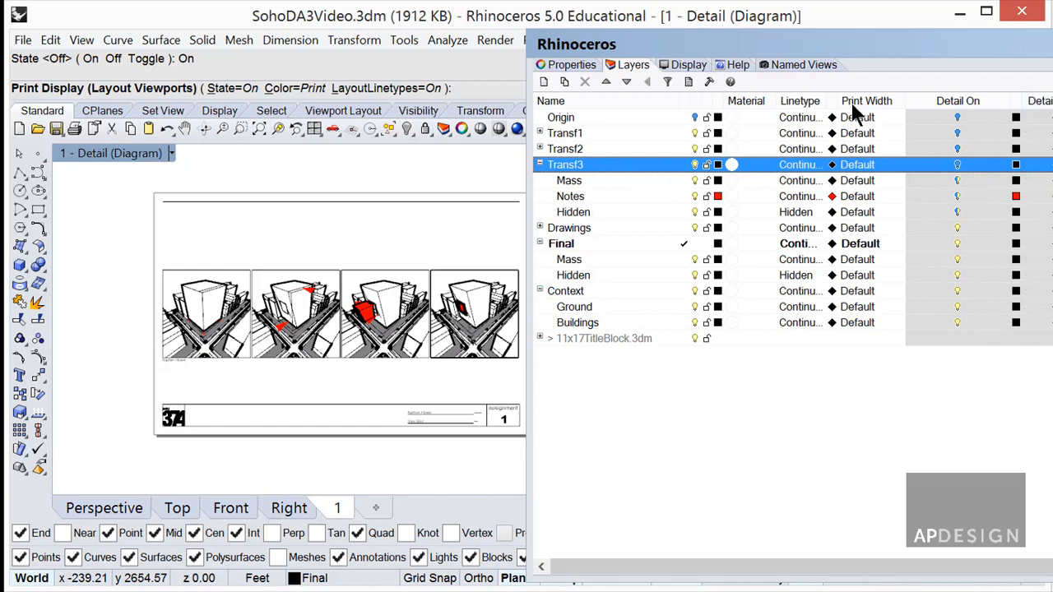
pyautogui.moveTo(838, 101)
pyautogui.mouseDown()
pyautogui.moveTo(917, 97)
pyautogui.moveTo(852, 100)
pyautogui.mouseUp()
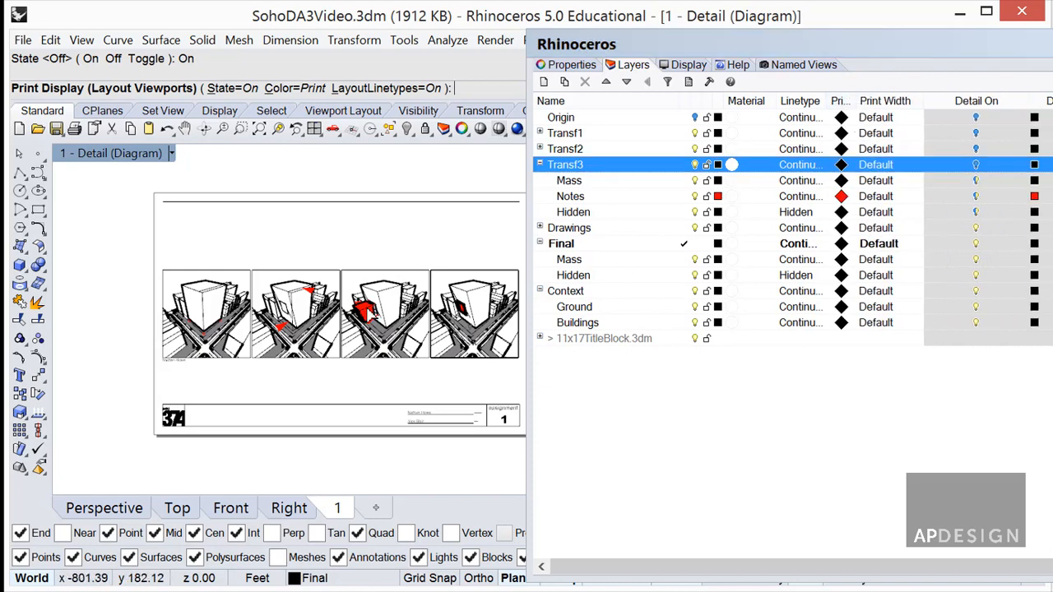
pyautogui.scroll(5, 370, 316)
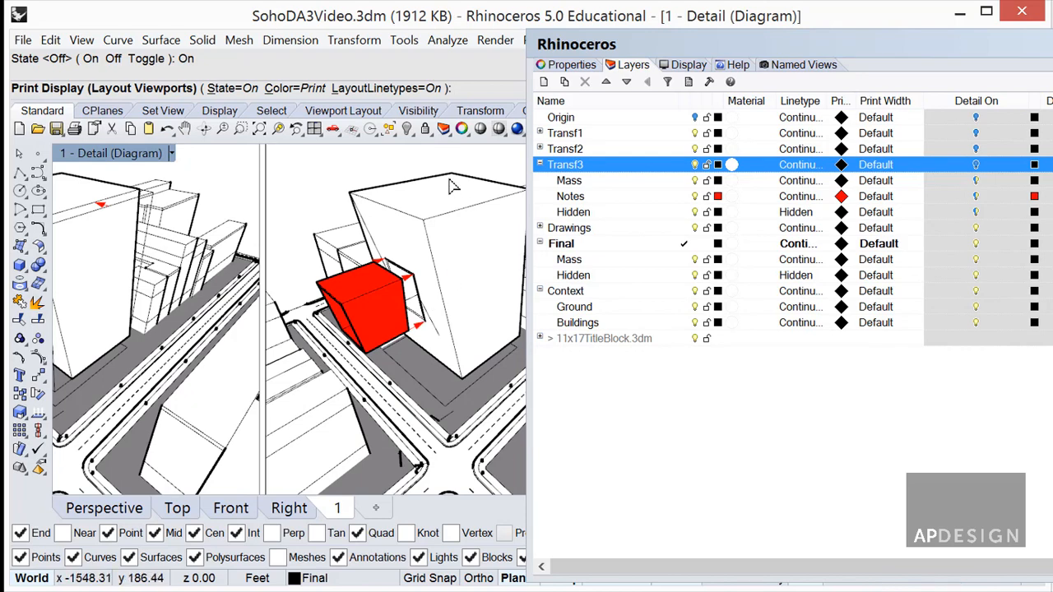
pyautogui.scroll(-5, 451, 187)
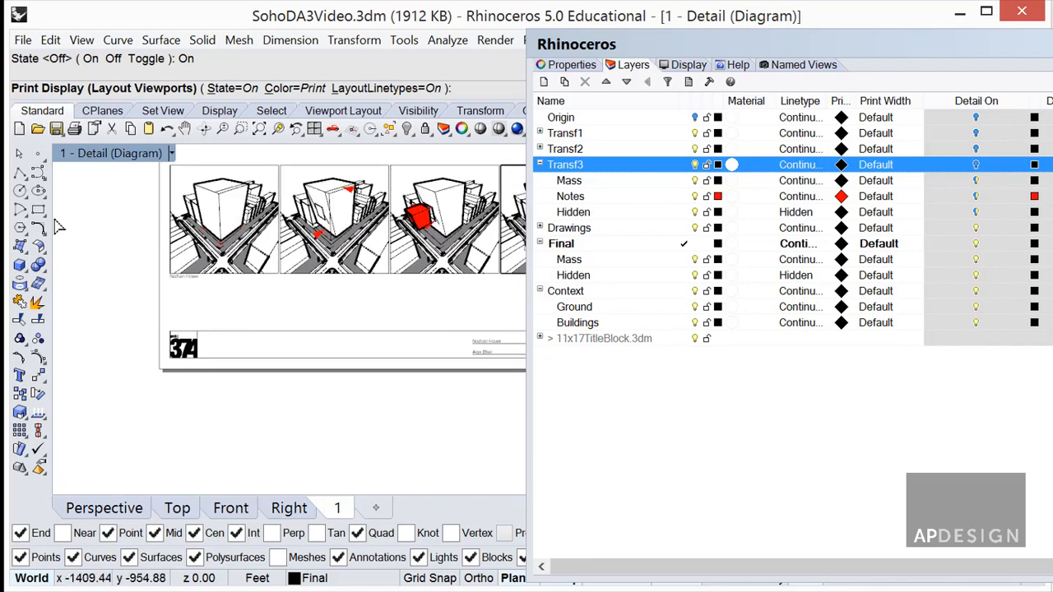
# Start a polyline and then a rectangle on the layout, cancelling both.
pyautogui.click(19, 173)
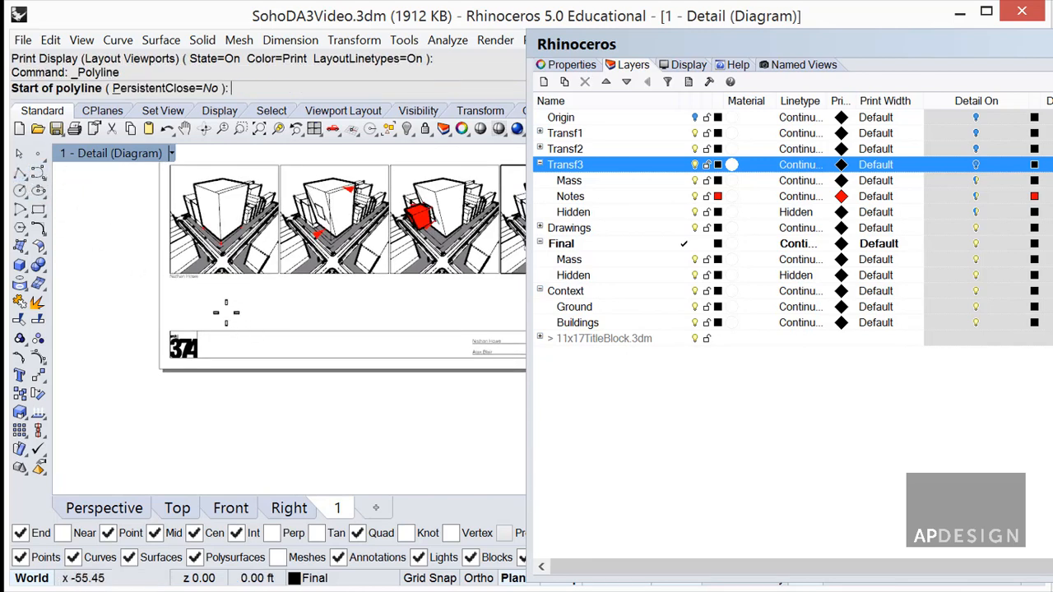
pyautogui.click(264, 311)
pyautogui.press('Escape')
pyautogui.click(40, 211)
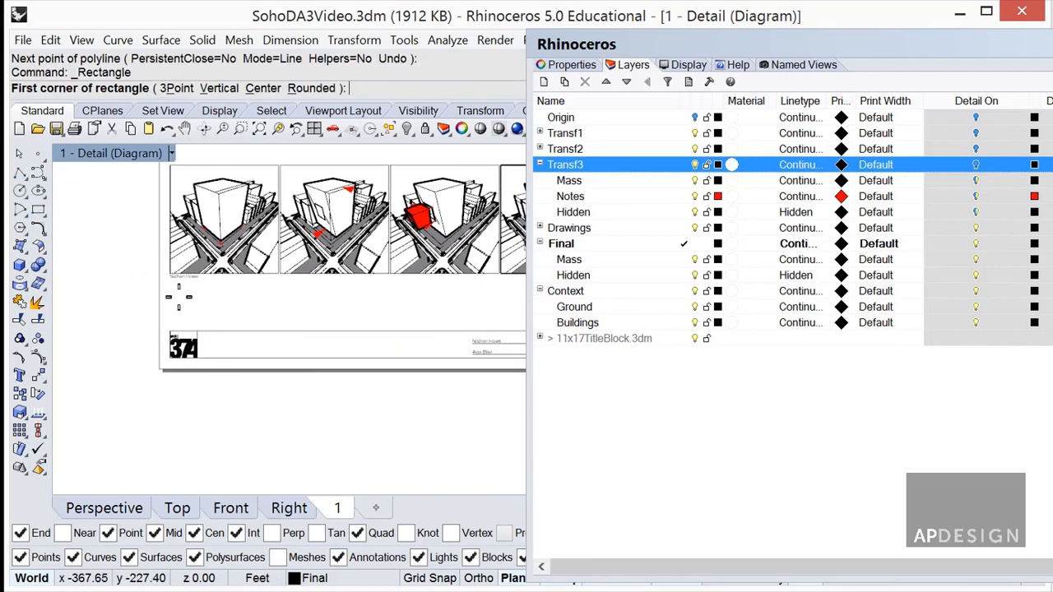
pyautogui.click(216, 292)
pyautogui.press('Escape')
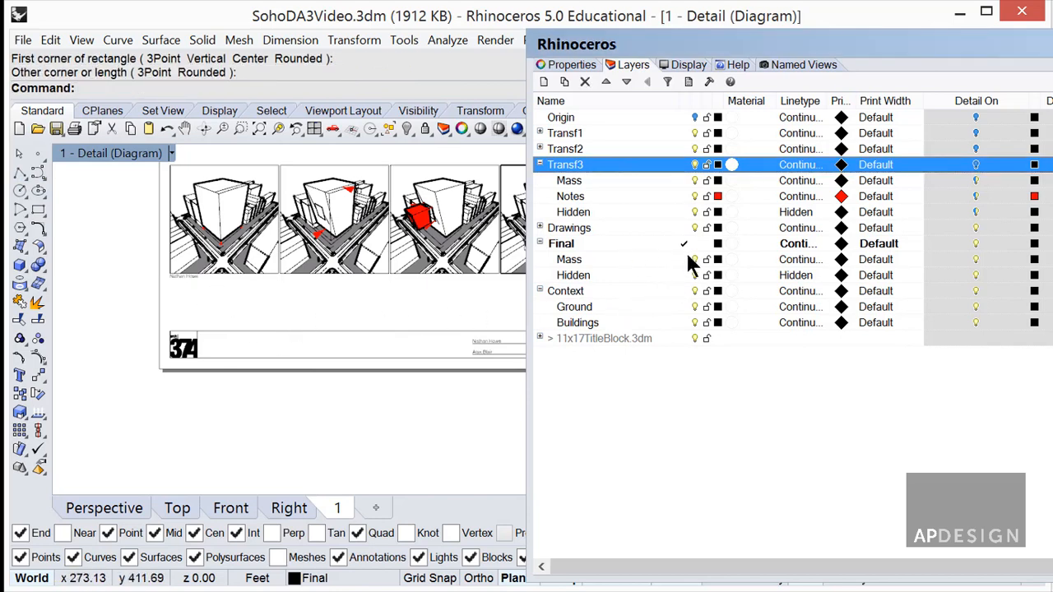
# Exit the detail to the layout sheet and make the Drawings Text sublayer current.
pyautogui.doubleClick(473, 301)
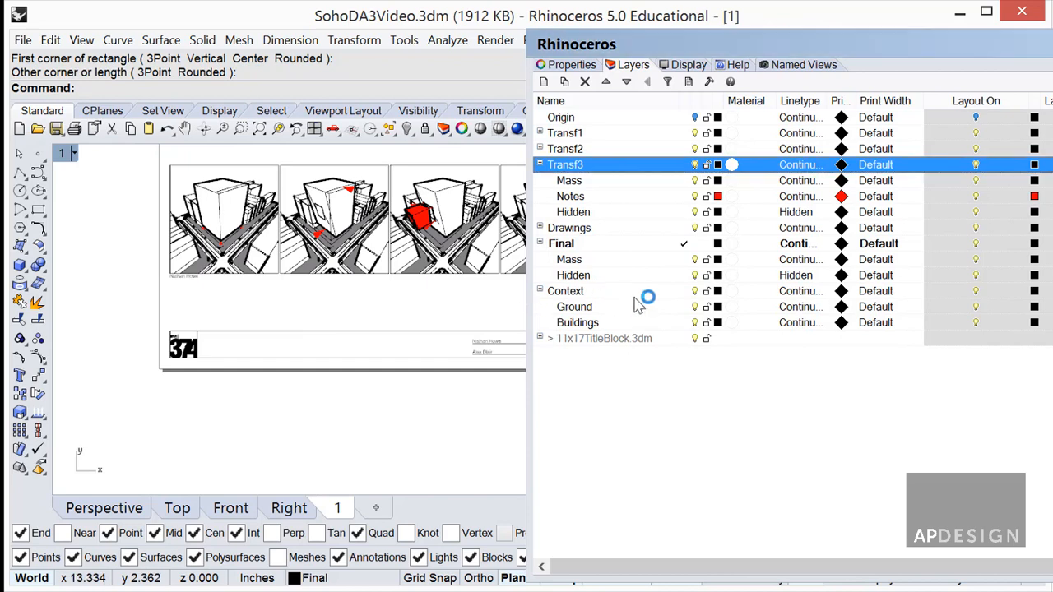
pyautogui.doubleClick(630, 231)
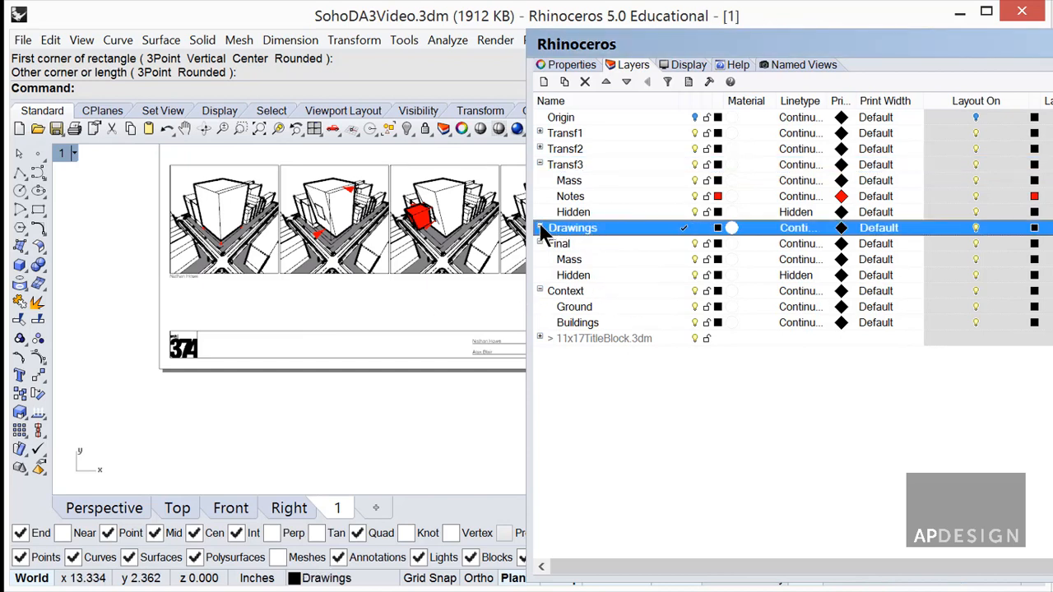
pyautogui.click(540, 228)
pyautogui.doubleClick(656, 247)
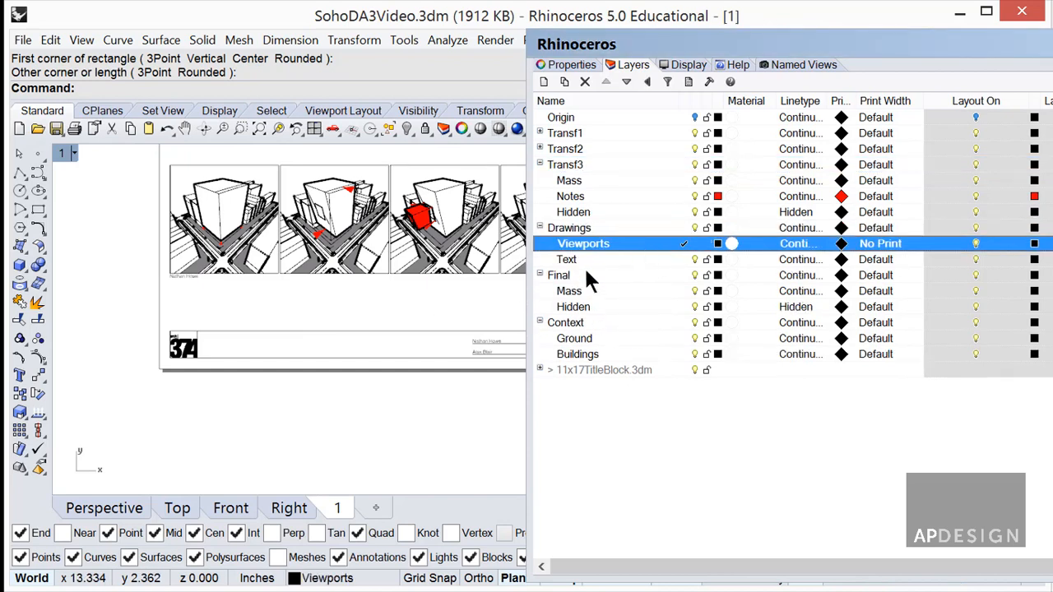
pyautogui.doubleClick(642, 261)
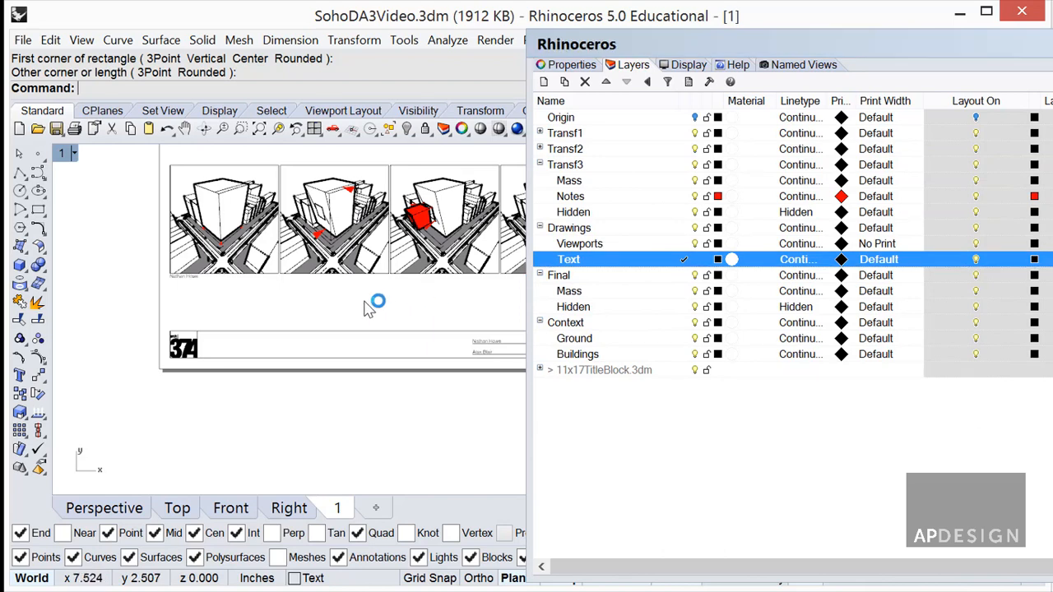
# Draw a small rectangle above the title block with the Re command.
pyautogui.write('Rect')
pyautogui.press('Return')
pyautogui.click(318, 285)
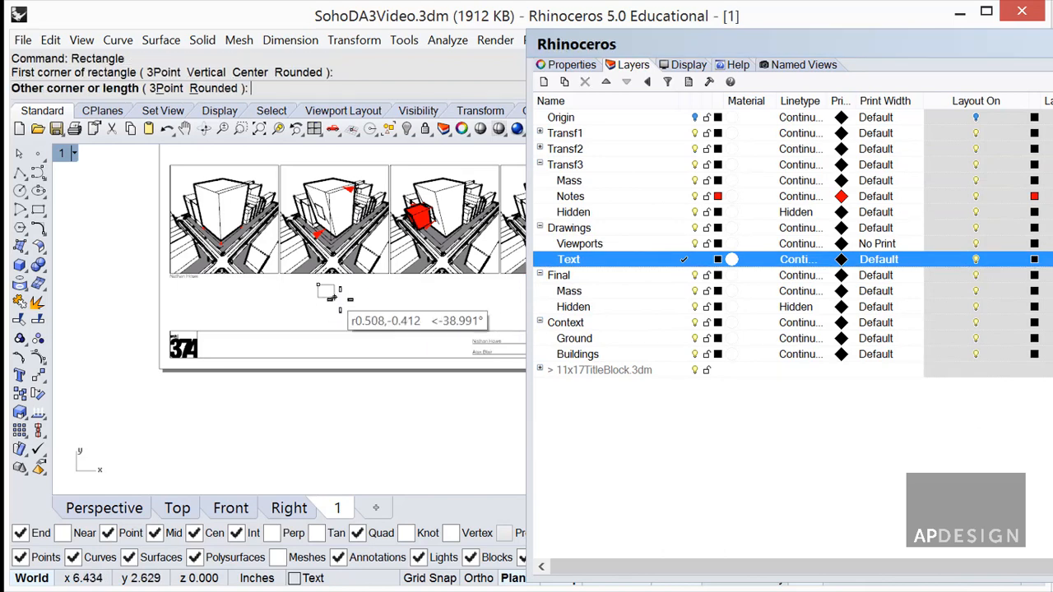
pyautogui.click(362, 314)
pyautogui.scroll(5, 365, 314)
pyautogui.click(363, 316)
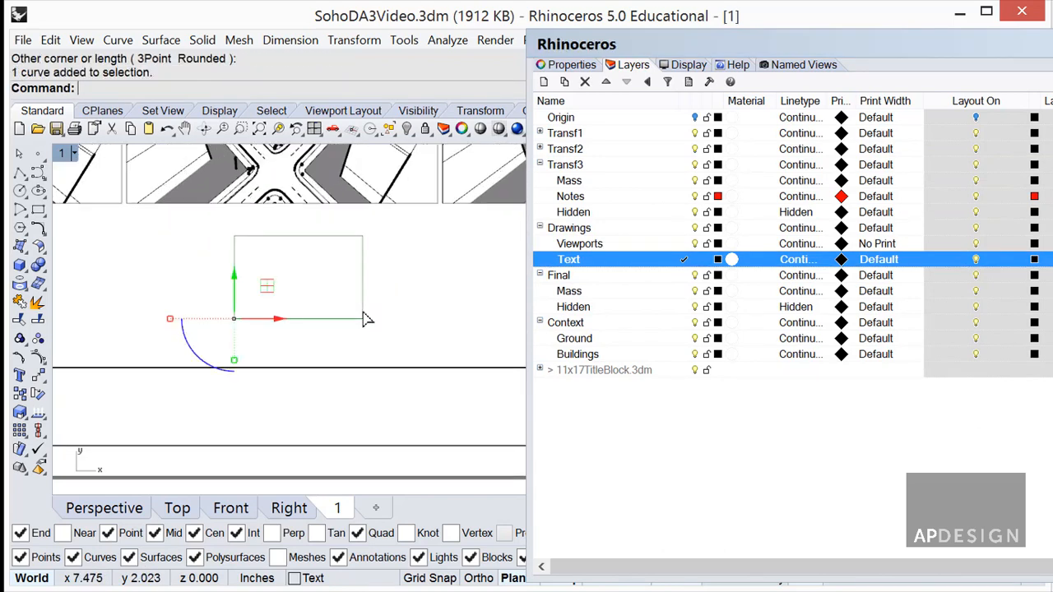
# Offset the rectangle 0.1 inward, then select the outer rectangle and show its properties.
pyautogui.write('Of')
pyautogui.press('Return')
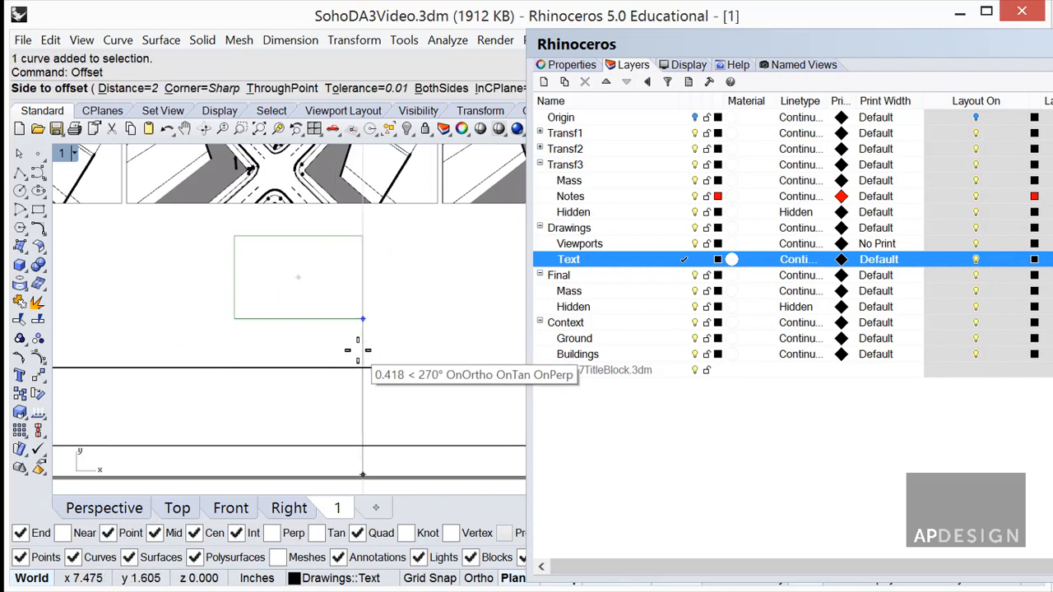
pyautogui.write('0.1')
pyautogui.press('Return')
pyautogui.click(327, 294)
pyautogui.scroll(2, 326, 306)
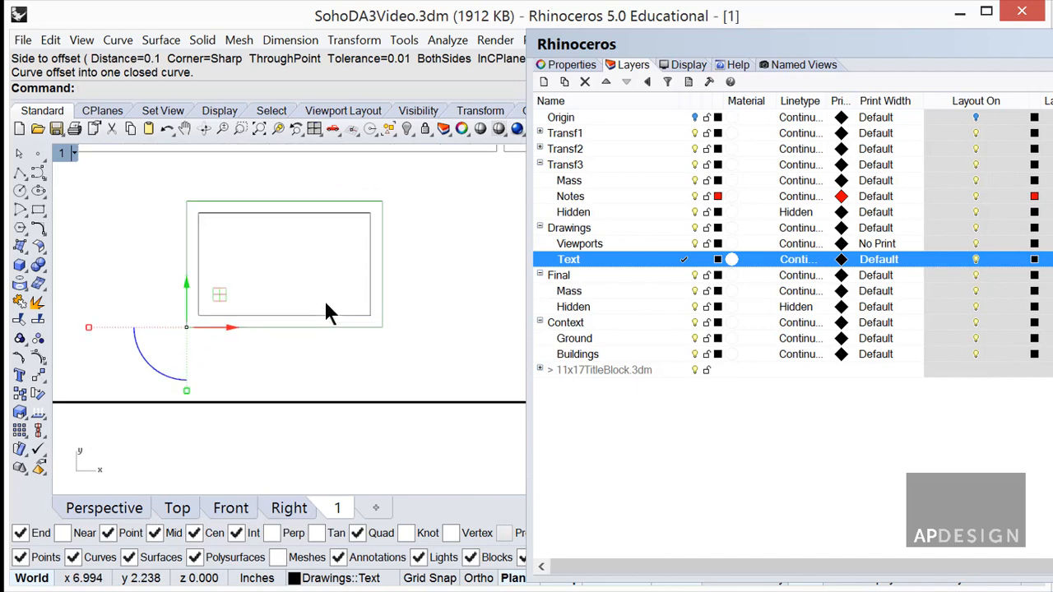
pyautogui.click(378, 305)
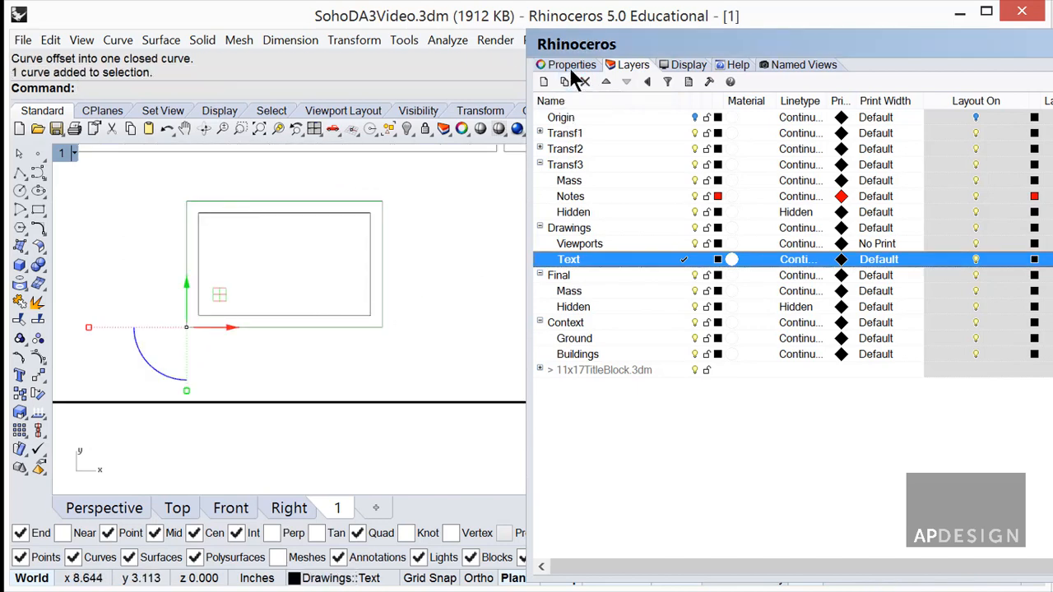
pyautogui.click(572, 66)
# Set the outer rectangle's print width to 0.60.
pyautogui.click(545, 83)
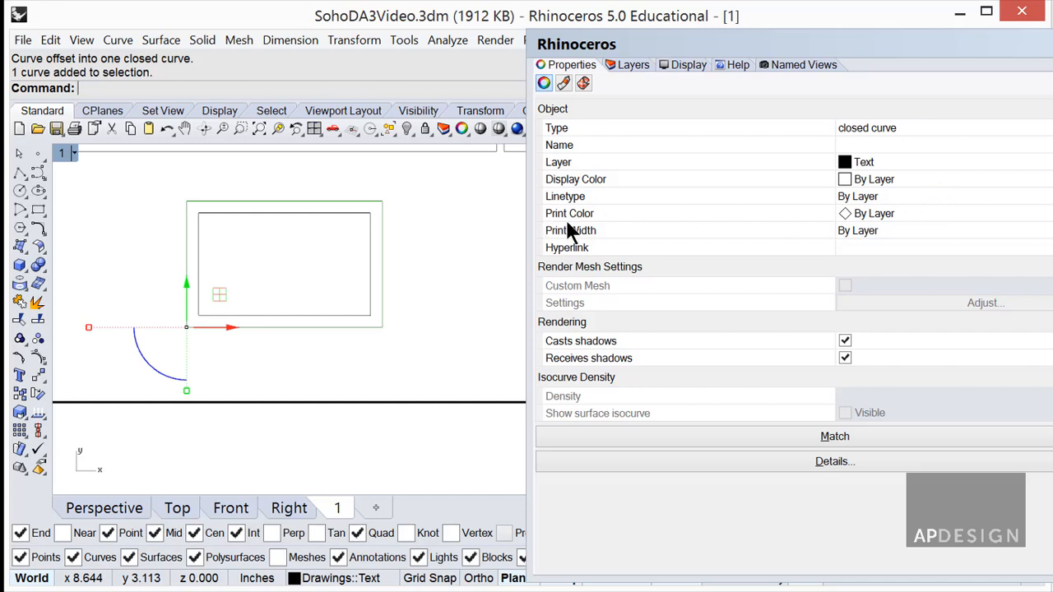
pyautogui.click(902, 227)
pyautogui.click(902, 227)
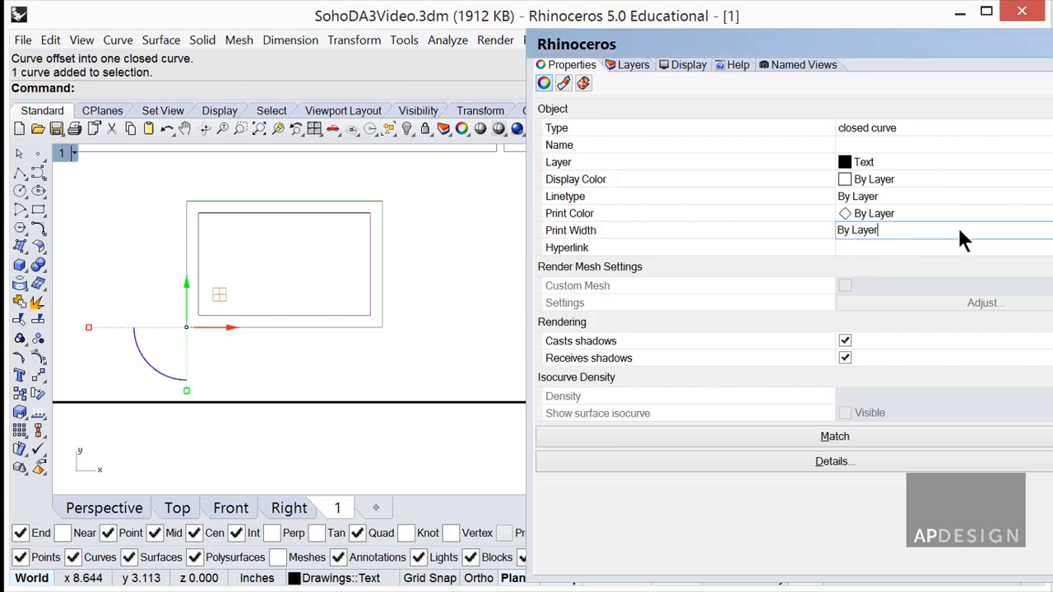
pyautogui.click(1051, 231)
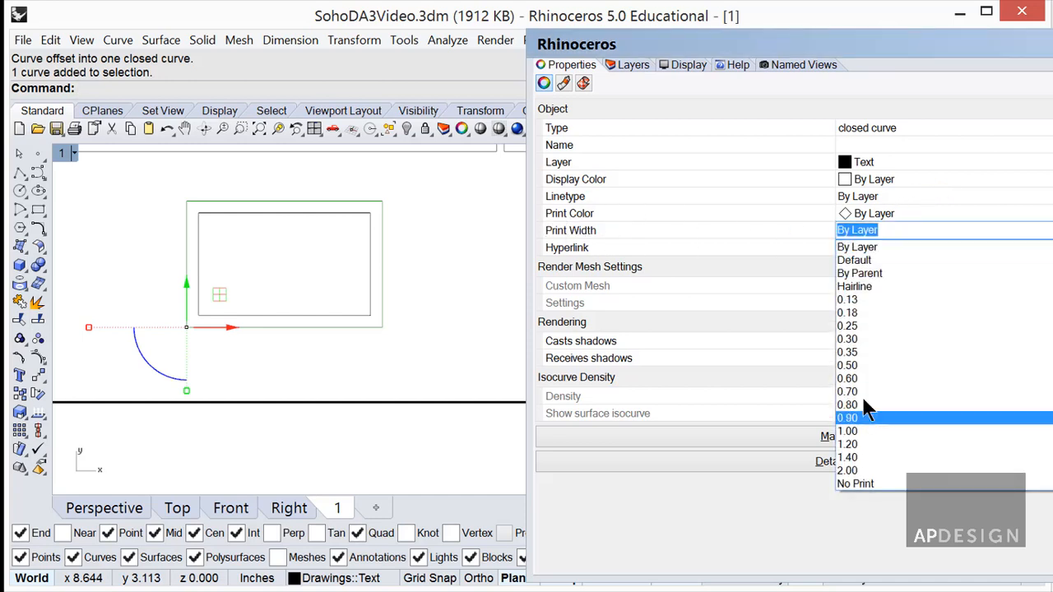
pyautogui.click(865, 380)
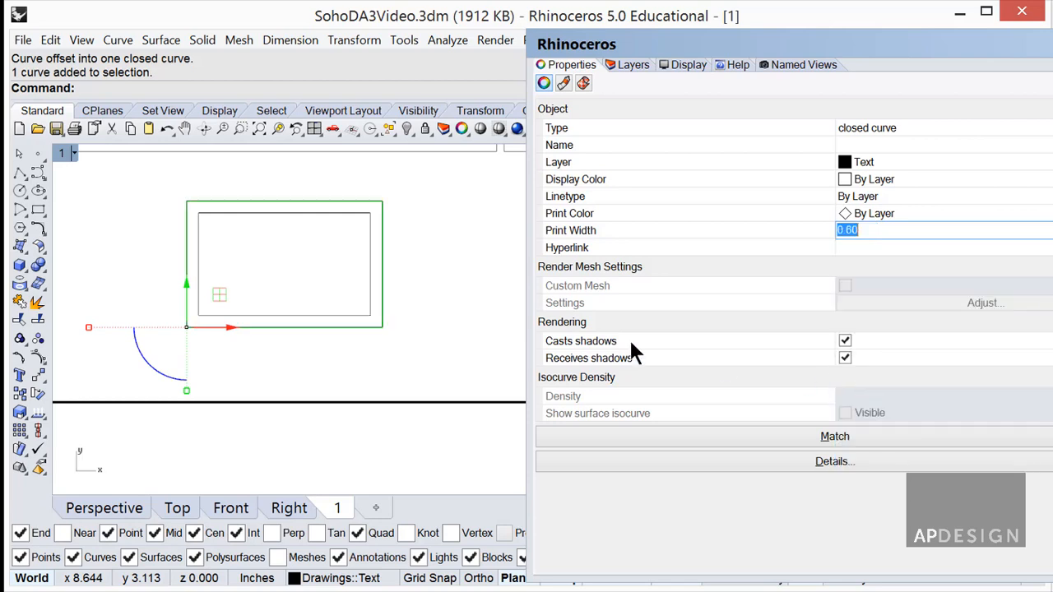
pyautogui.click(415, 301)
# Set the inner rectangle's print width to 0.30.
pyautogui.click(370, 284)
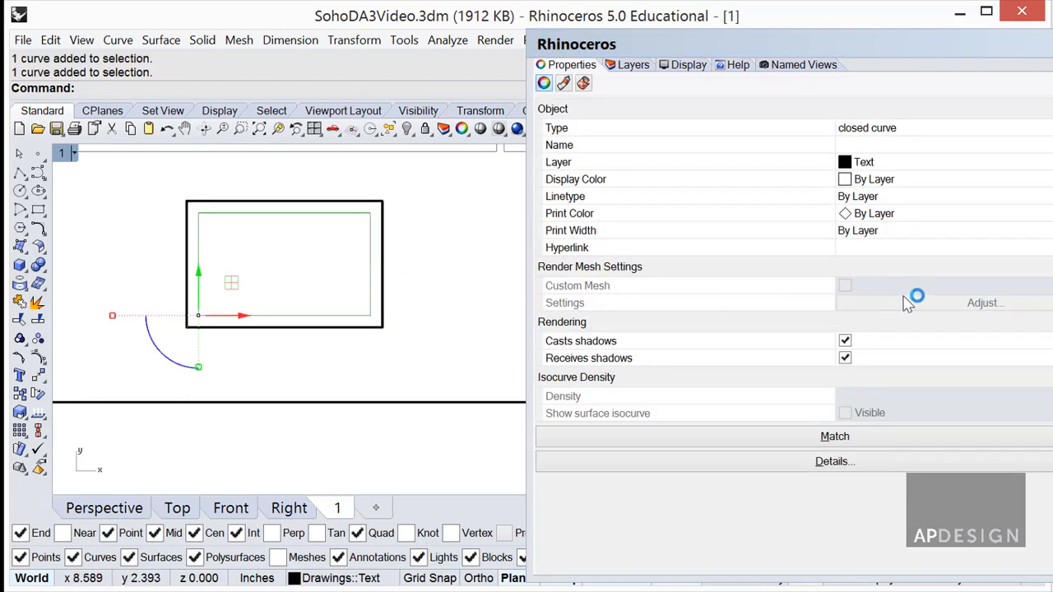
pyautogui.click(906, 233)
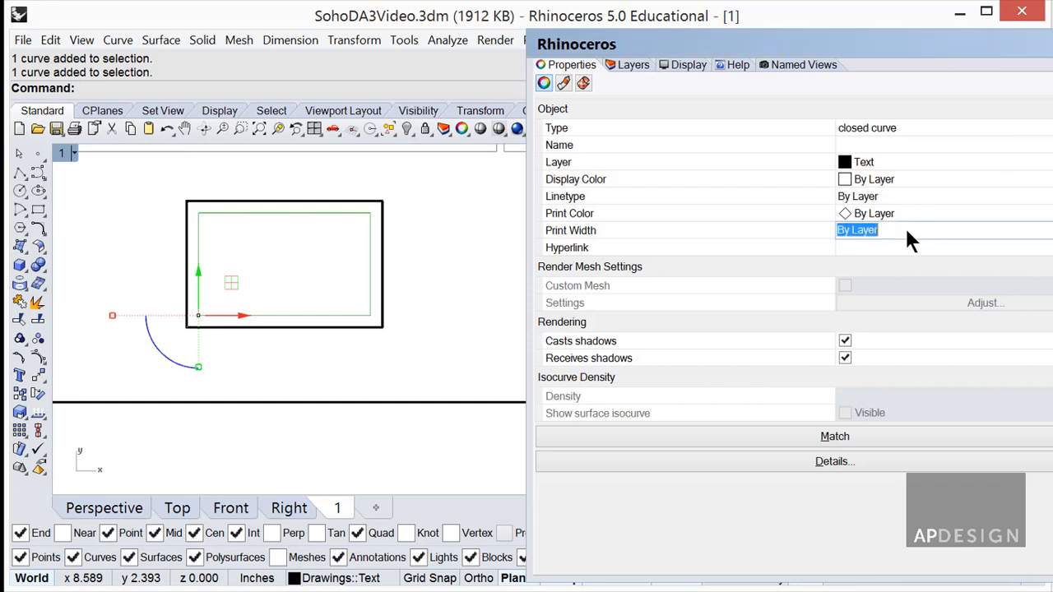
pyautogui.click(907, 231)
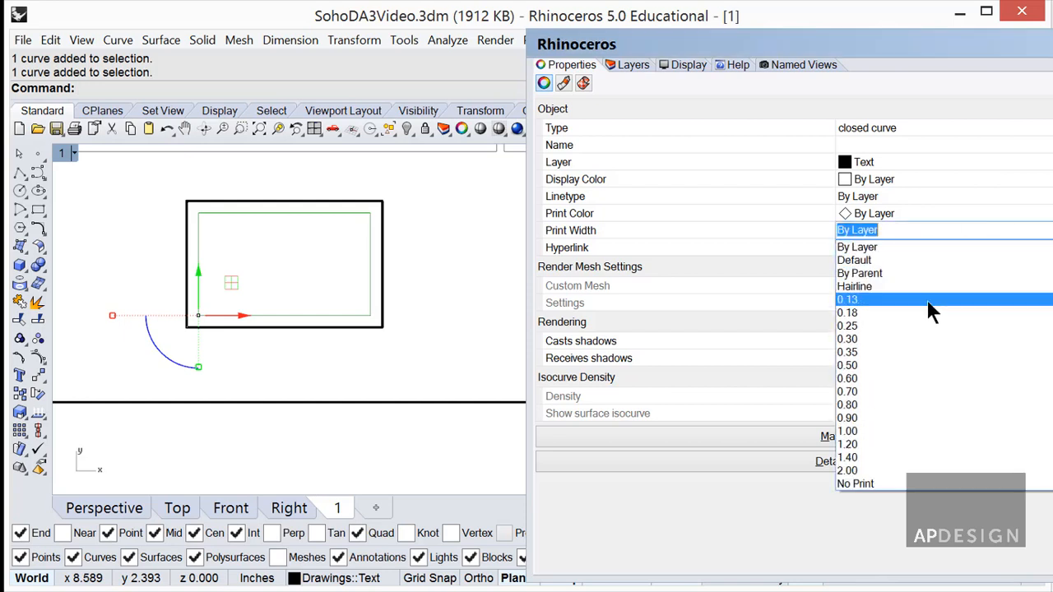
pyautogui.click(869, 339)
pyautogui.click(421, 306)
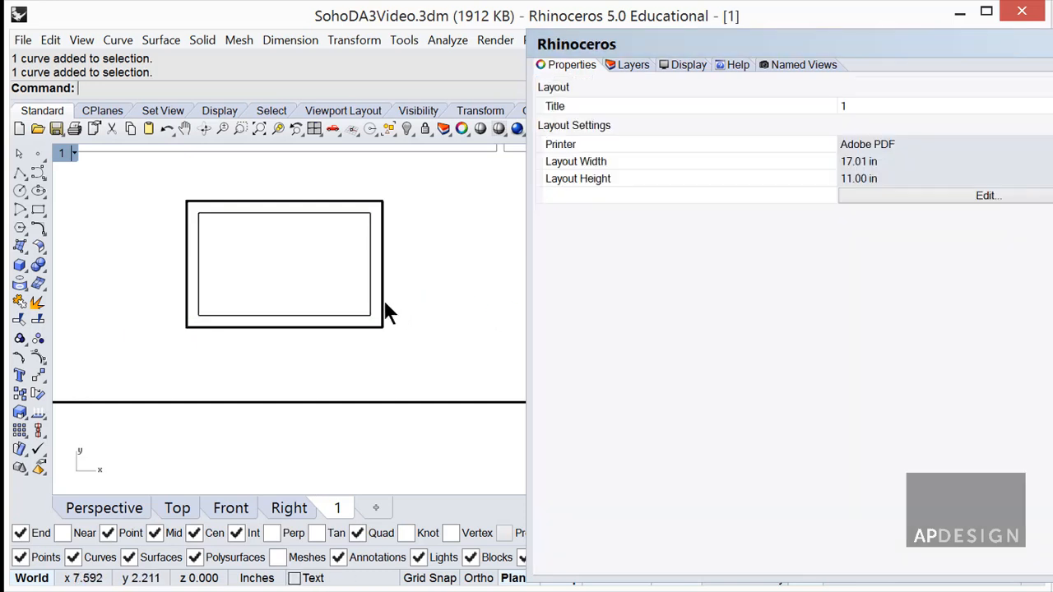
# Offset a third rectangle inside the inner one and give it a 0.13 print width.
pyautogui.scroll(4, 365, 284)
pyautogui.click(388, 284)
pyautogui.write('Offset')
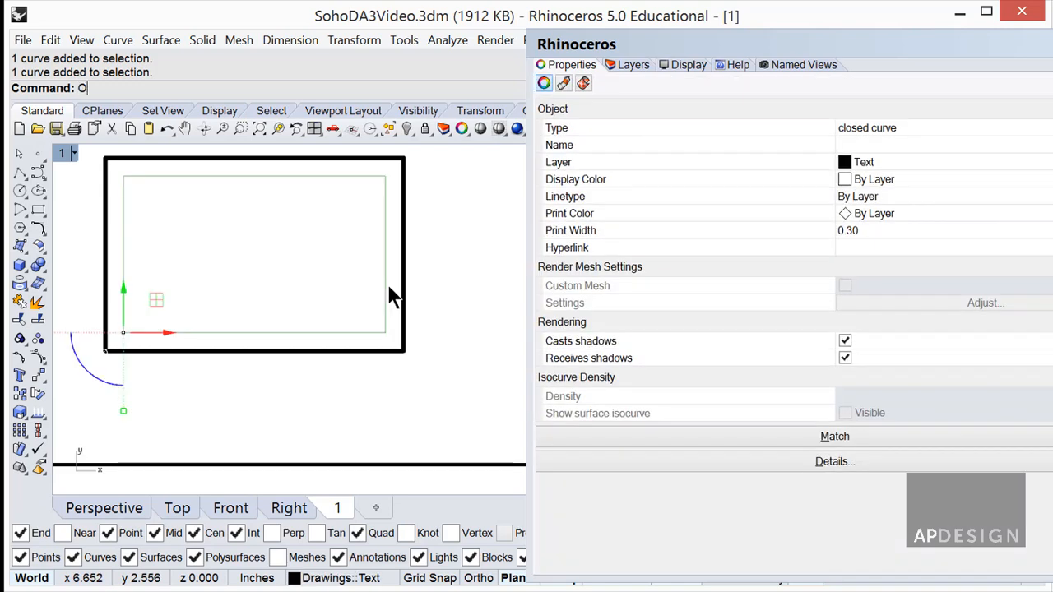
pyautogui.press('Return')
pyautogui.click(337, 268)
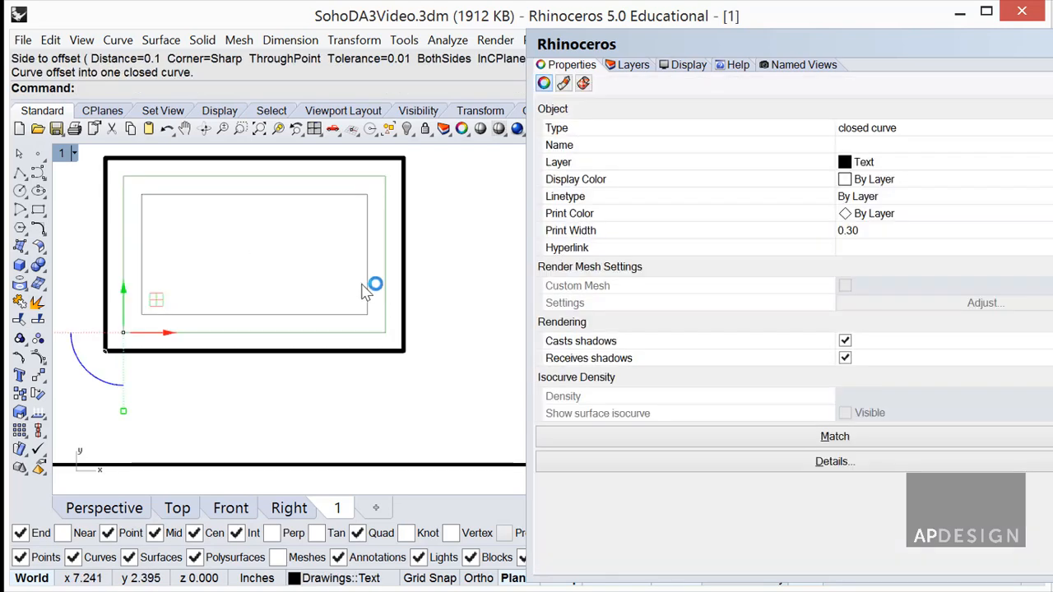
pyautogui.press('Escape')
pyautogui.click(368, 288)
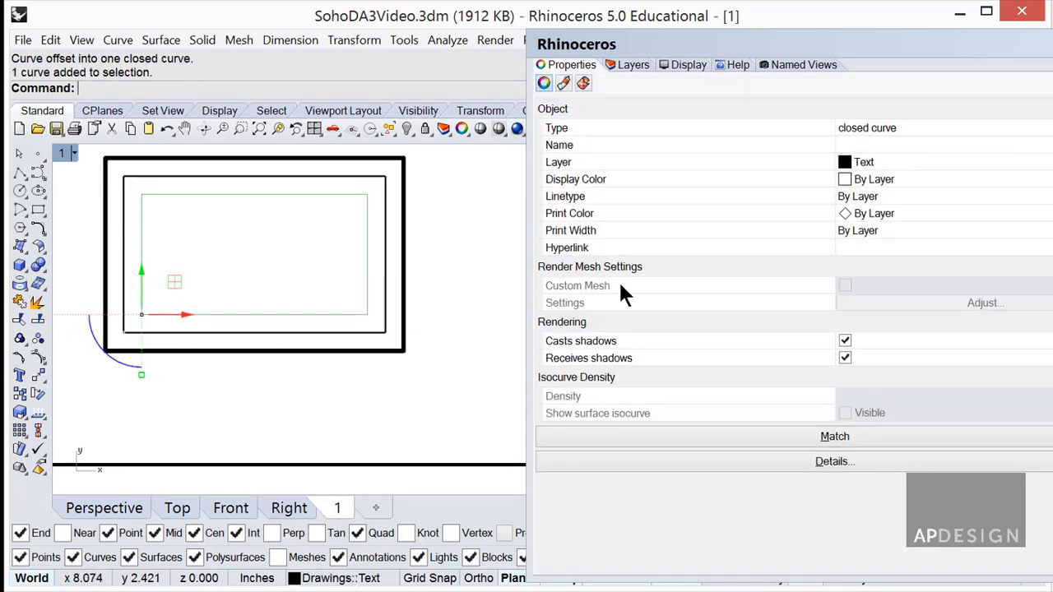
pyautogui.click(959, 235)
pyautogui.click(1000, 238)
pyautogui.click(1051, 231)
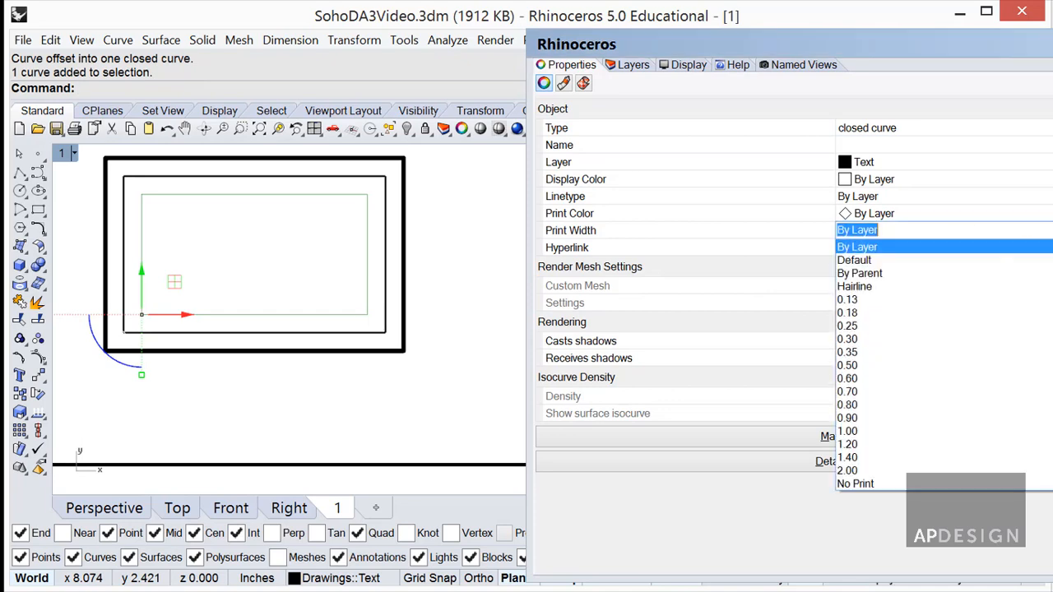
pyautogui.click(934, 301)
pyautogui.click(442, 271)
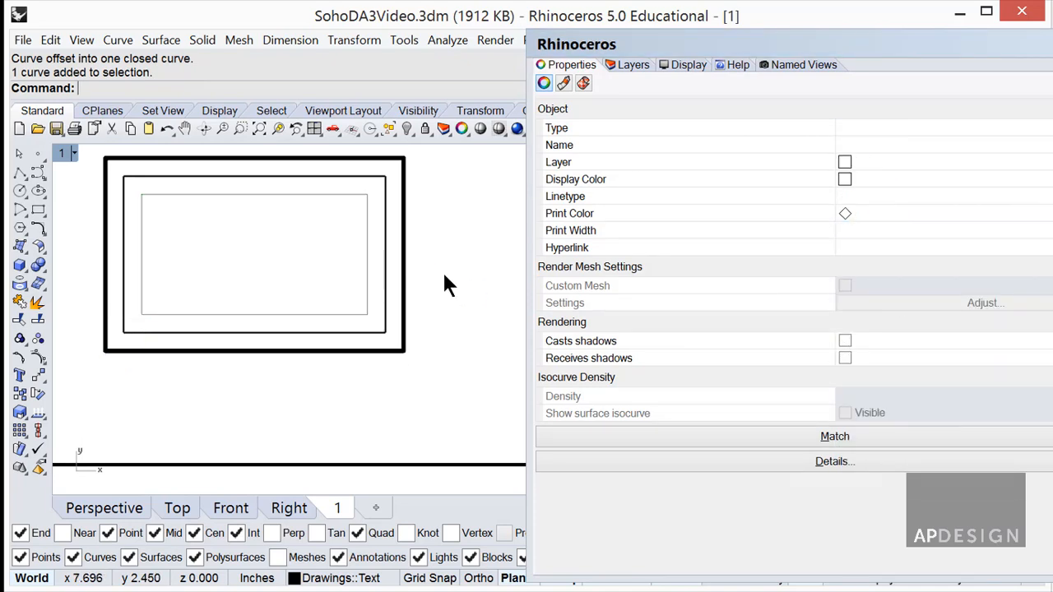
# Zoom out over the sheet and select the small framed rectangle.
pyautogui.scroll(-3, 442, 271)
pyautogui.scroll(5, 443, 275)
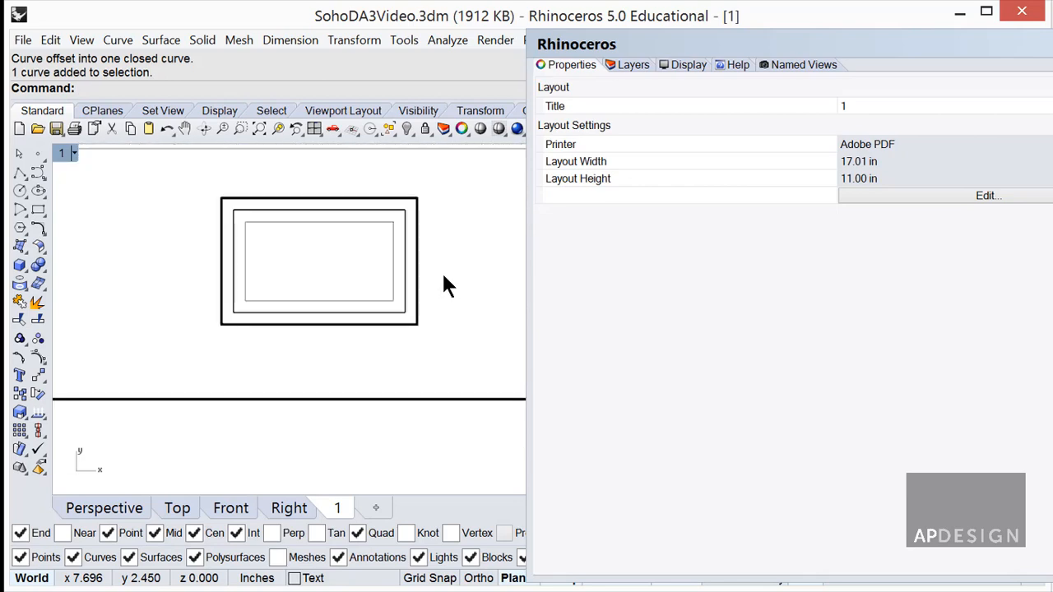
pyautogui.scroll(-3, 399, 317)
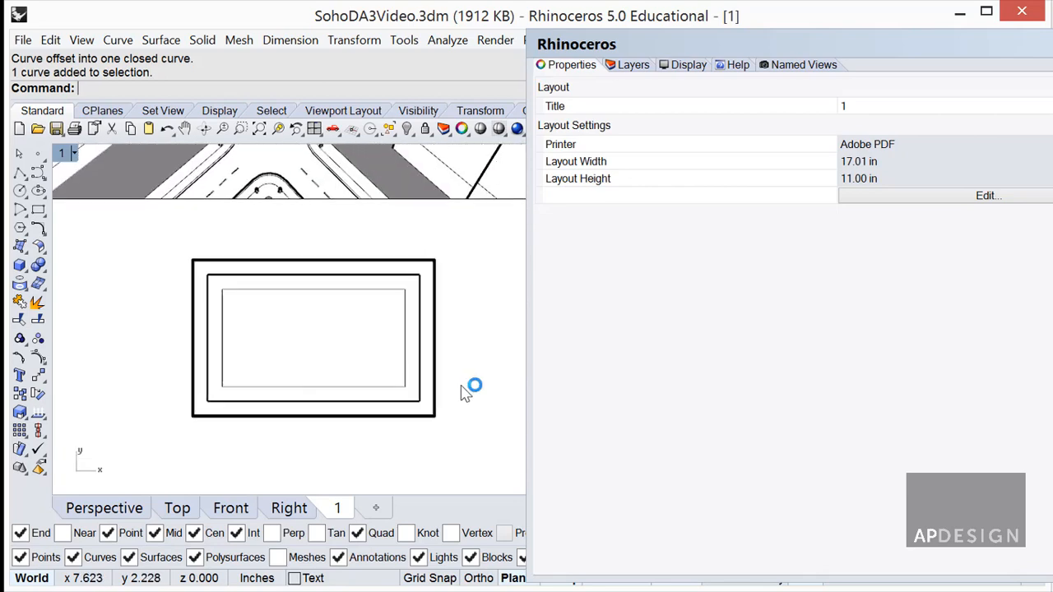
pyautogui.click(206, 259)
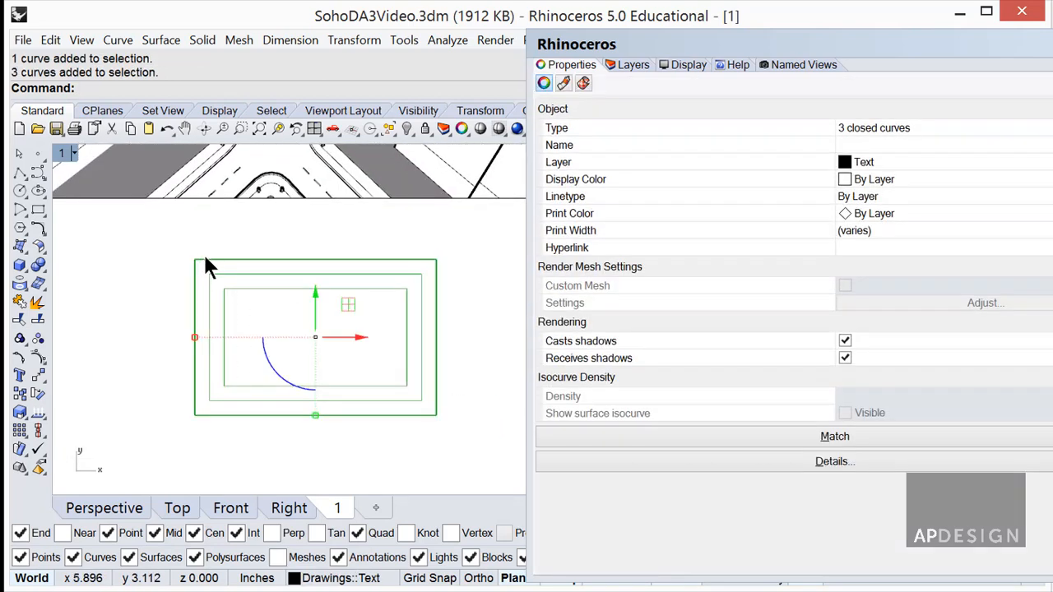
pyautogui.click(261, 245)
pyautogui.scroll(-5, 264, 244)
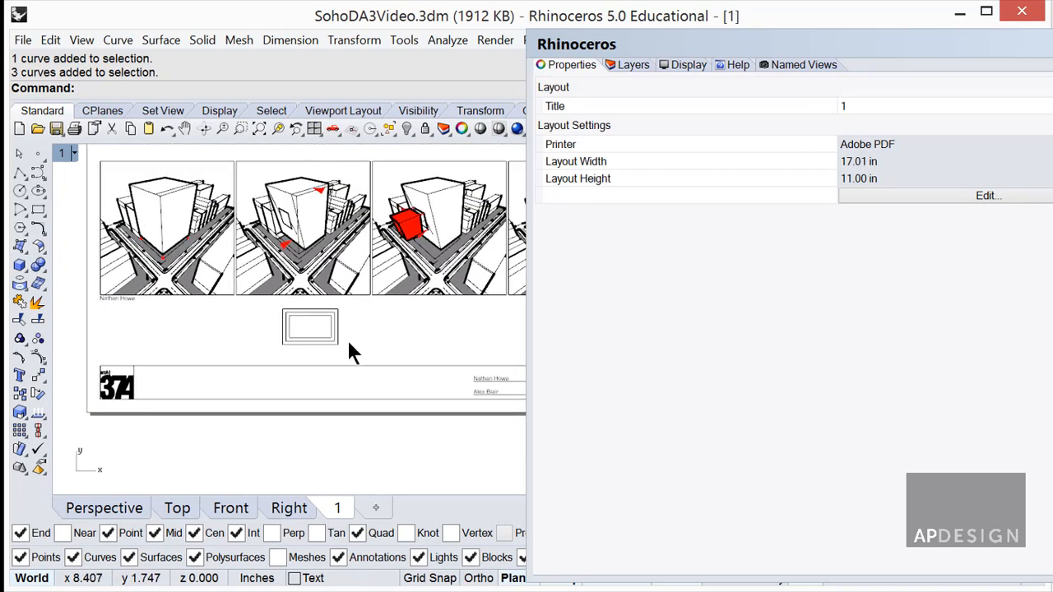
pyautogui.click(282, 313)
# Delete the small framed rectangle and pan to the first view's caption.
pyautogui.press('Delete')
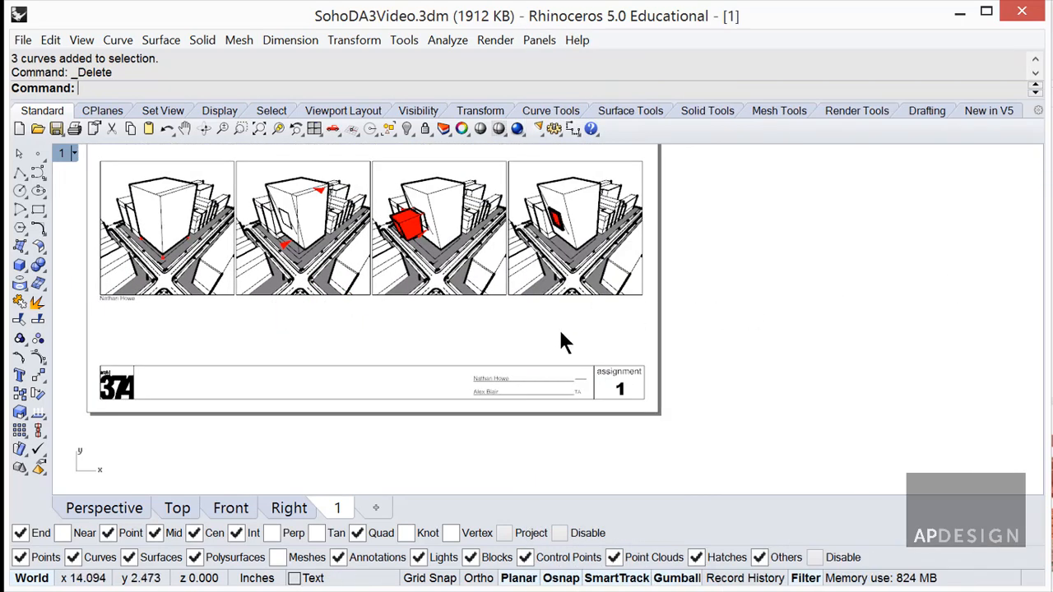
pyautogui.moveTo(561, 333); pyautogui.dragTo(703, 425, button='right')
pyautogui.scroll(6, 594, 371)
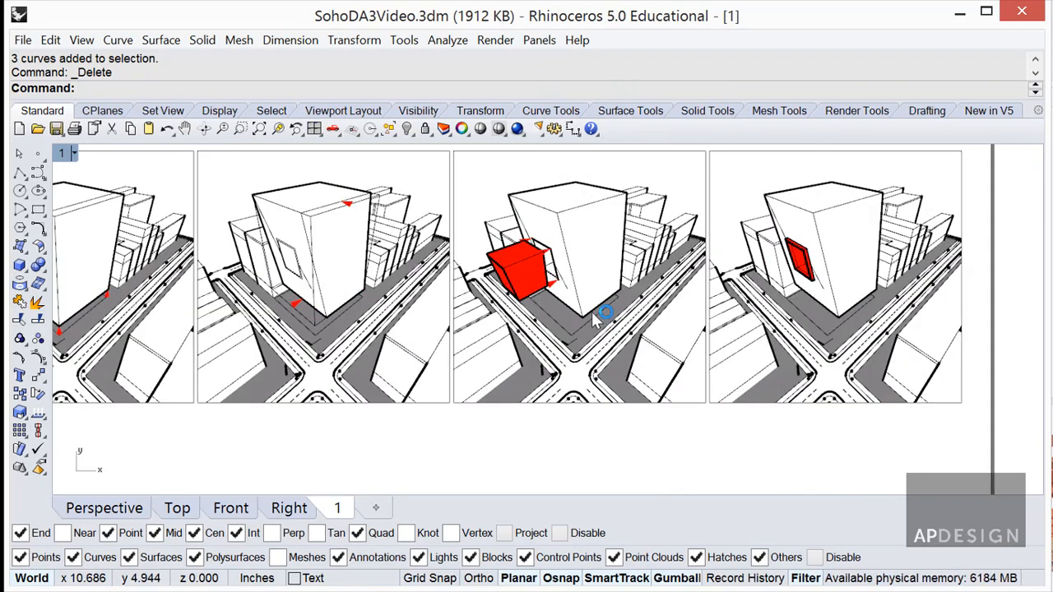
pyautogui.moveTo(637, 314); pyautogui.dragTo(710, 324, button='right')
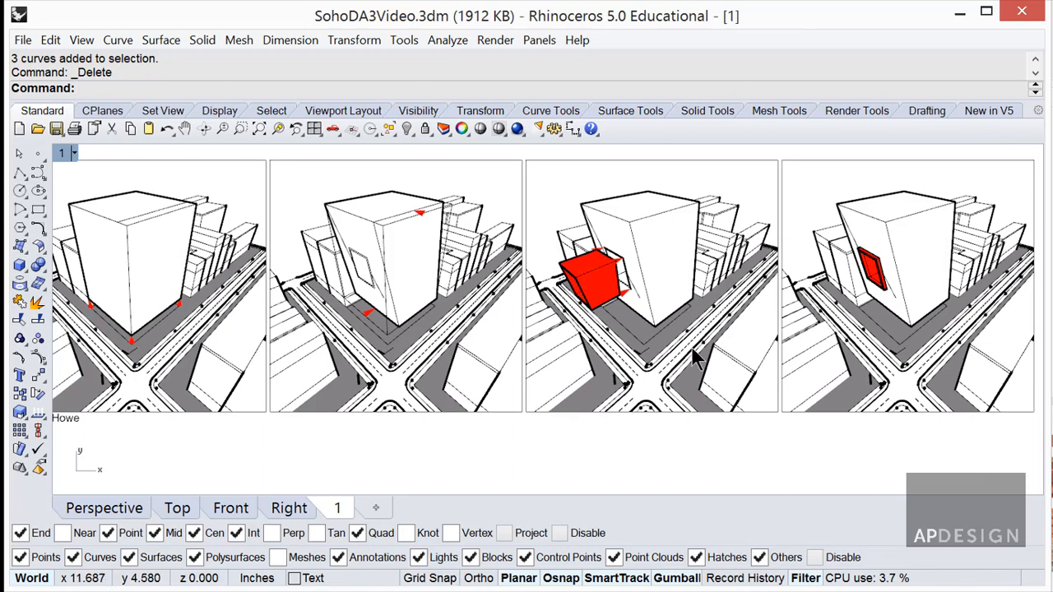
pyautogui.moveTo(693, 351); pyautogui.dragTo(805, 329, button='right')
# Retype the first view's caption as 'public street lift'.
pyautogui.click(176, 399)
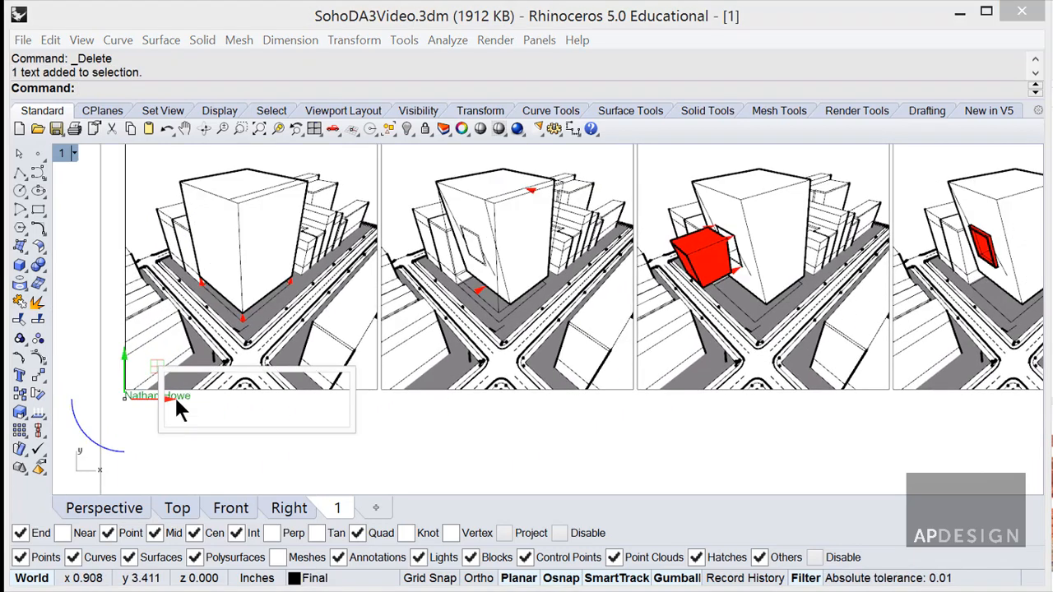
pyautogui.hotkey('ctrl', 'a')
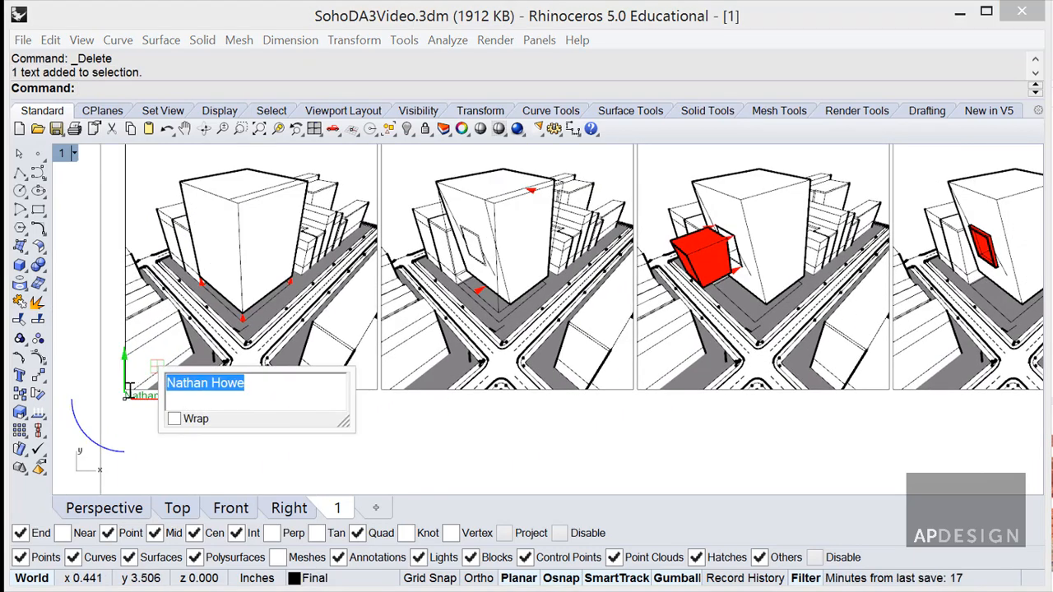
pyautogui.write('Publi')
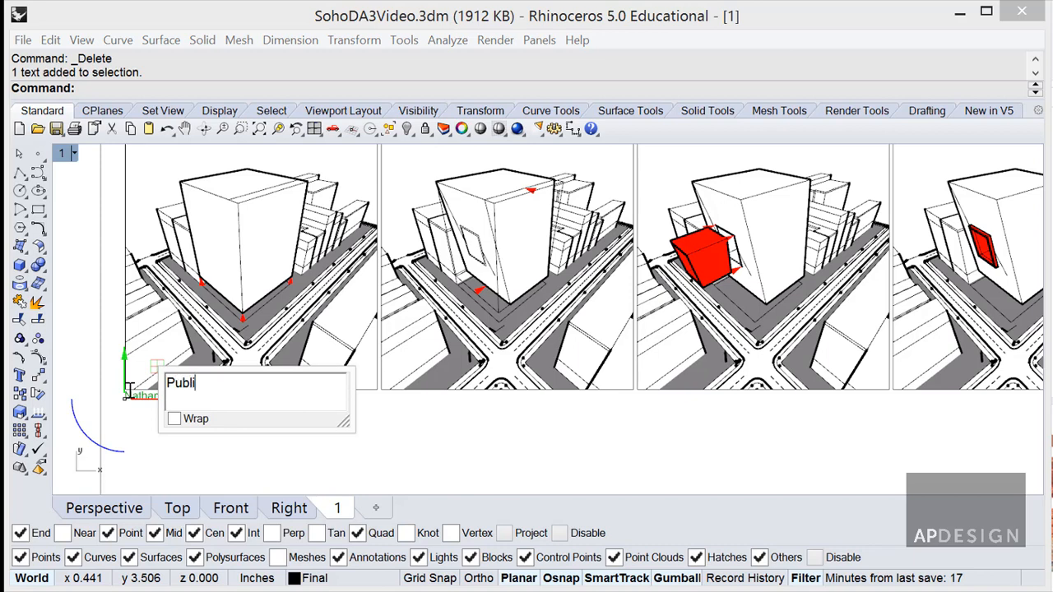
pyautogui.write('c stre')
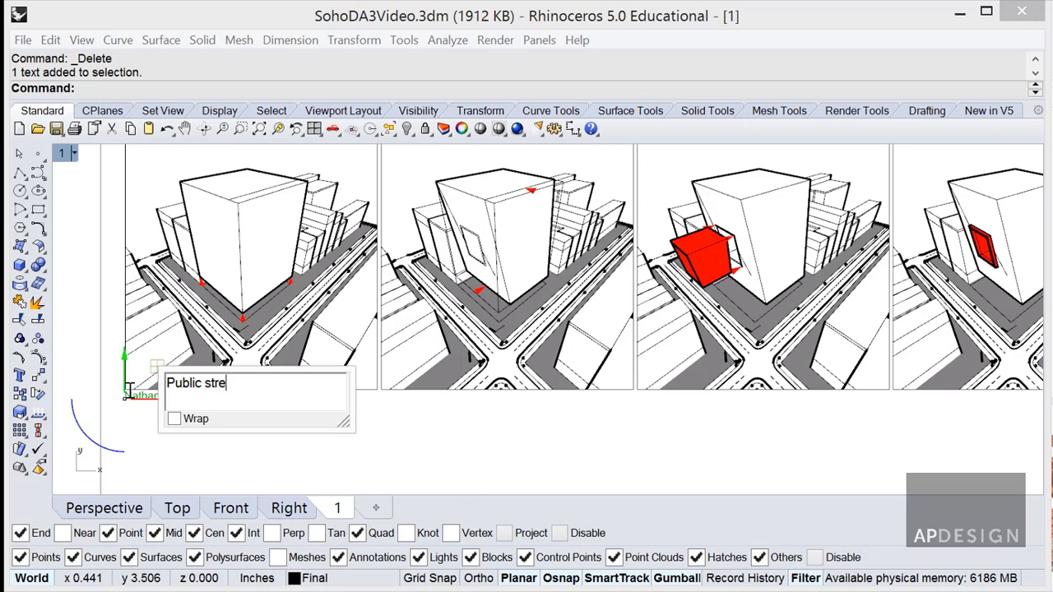
pyautogui.write('t lift')
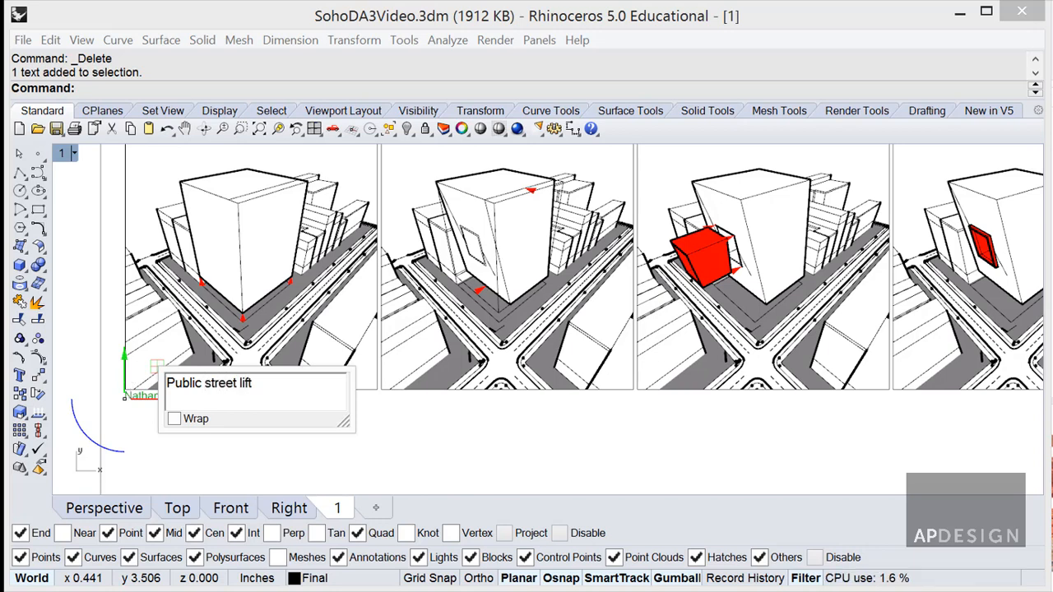
pyautogui.click(165, 383)
pyautogui.press('Delete')
pyautogui.write('p')
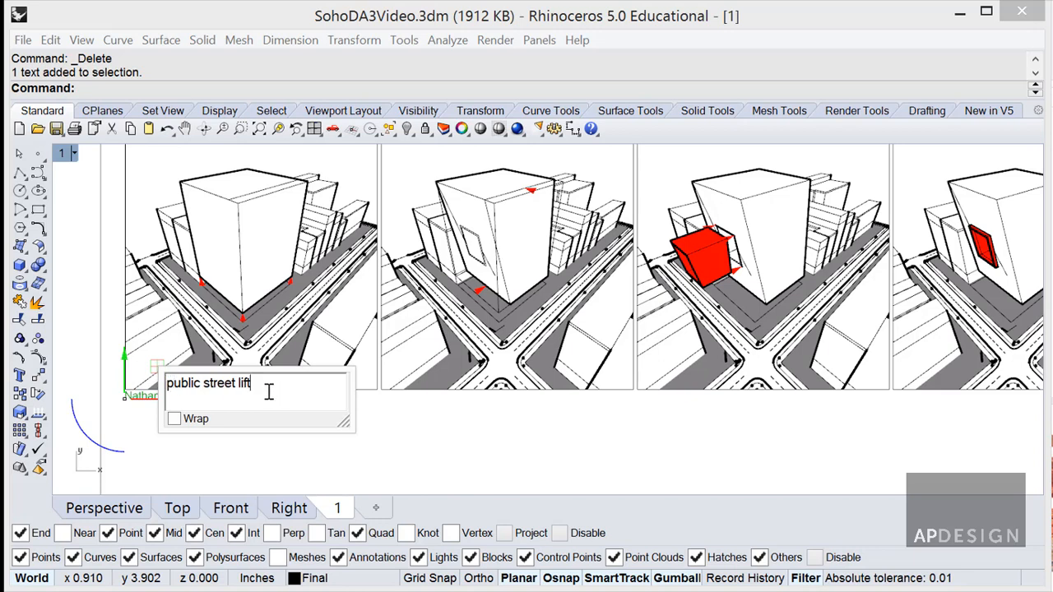
pyautogui.hotkey('ctrl', 'a')
pyautogui.click(456, 436)
pyautogui.click(183, 398)
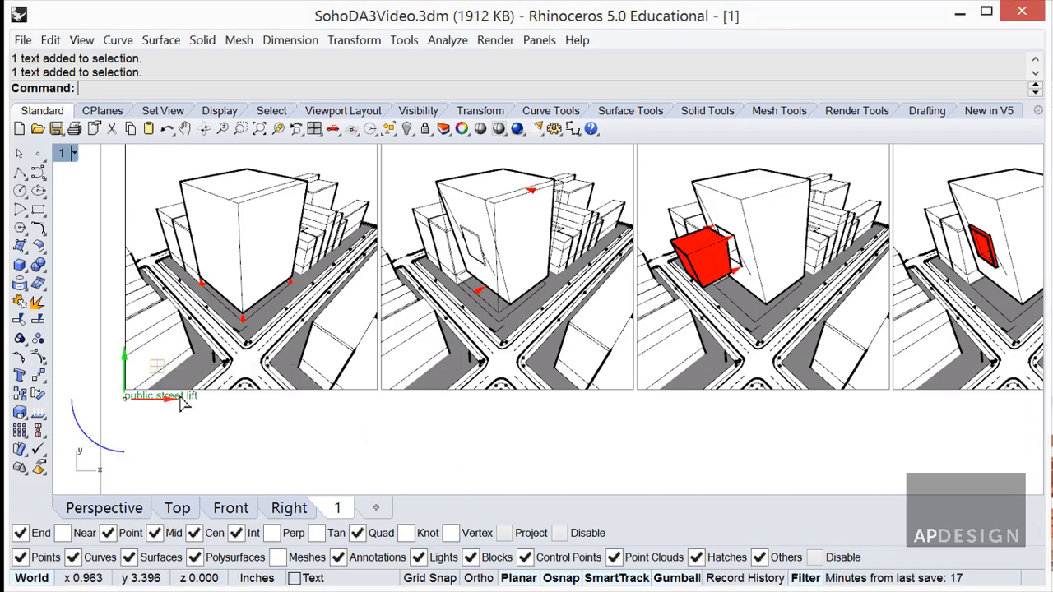
# Copy the caption to matching spots under the second, third and fourth views.
pyautogui.write('Copy')
pyautogui.press('Return')
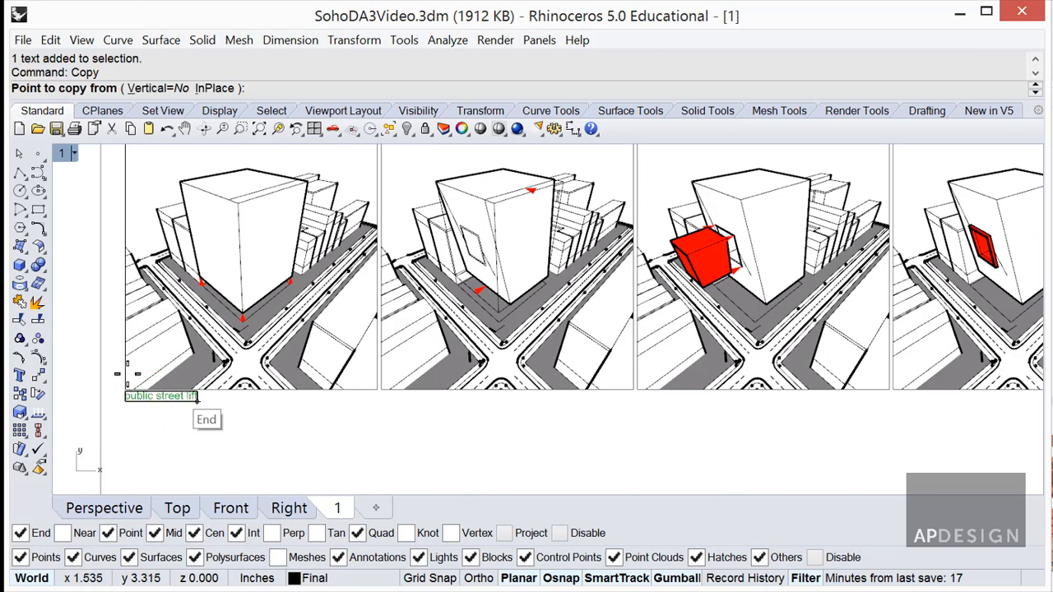
pyautogui.click(128, 388)
pyautogui.click(381, 389)
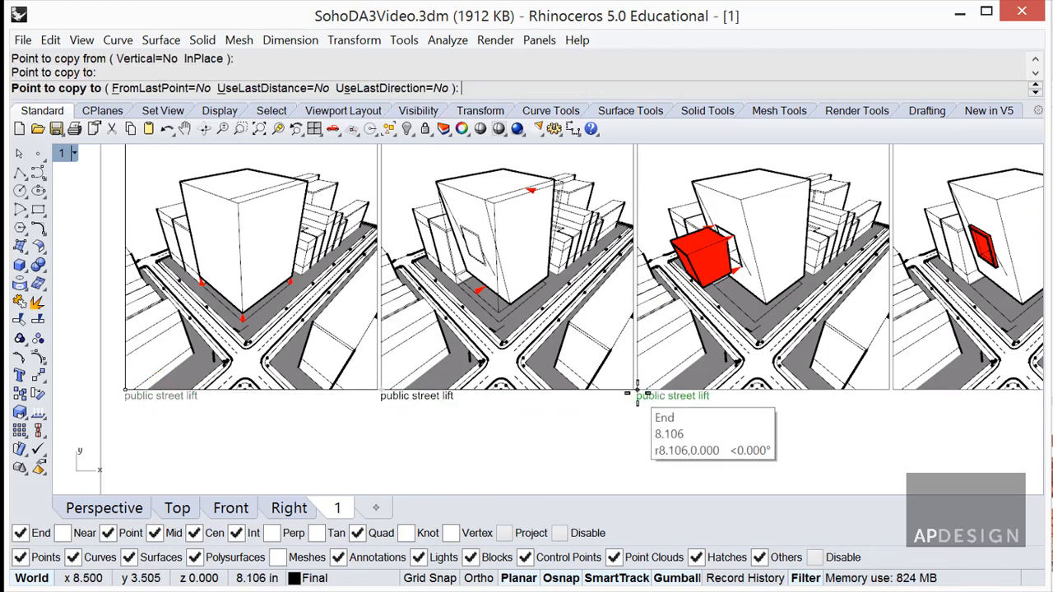
pyautogui.click(638, 390)
pyautogui.click(893, 389)
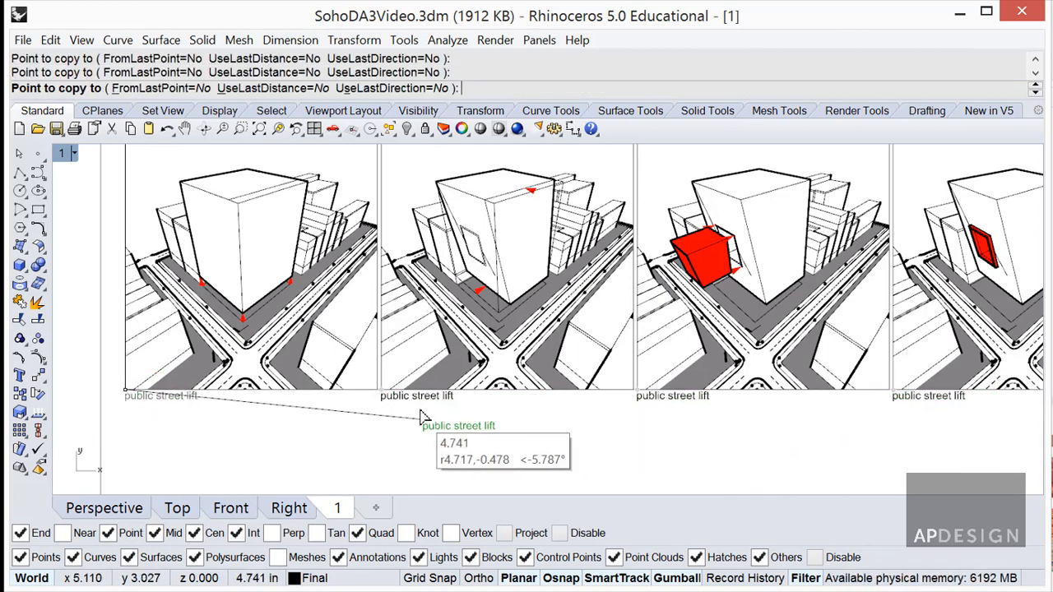
pyautogui.press('Return')
# Retype the second and third captions as 'the edge pull away' and 'porch insert and boolean'.
pyautogui.doubleClick(418, 396)
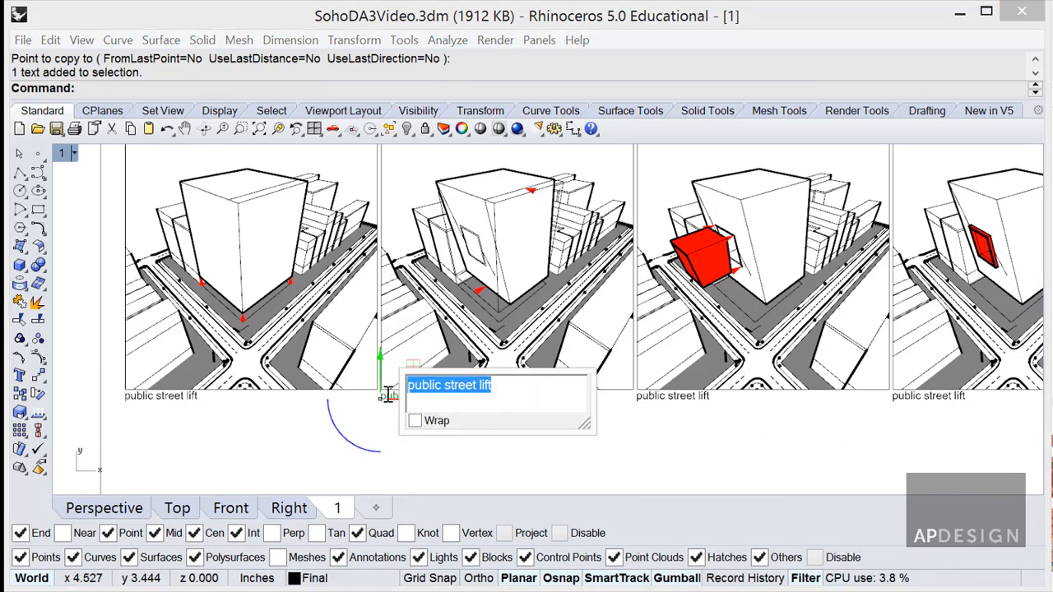
pyautogui.write('Pe')
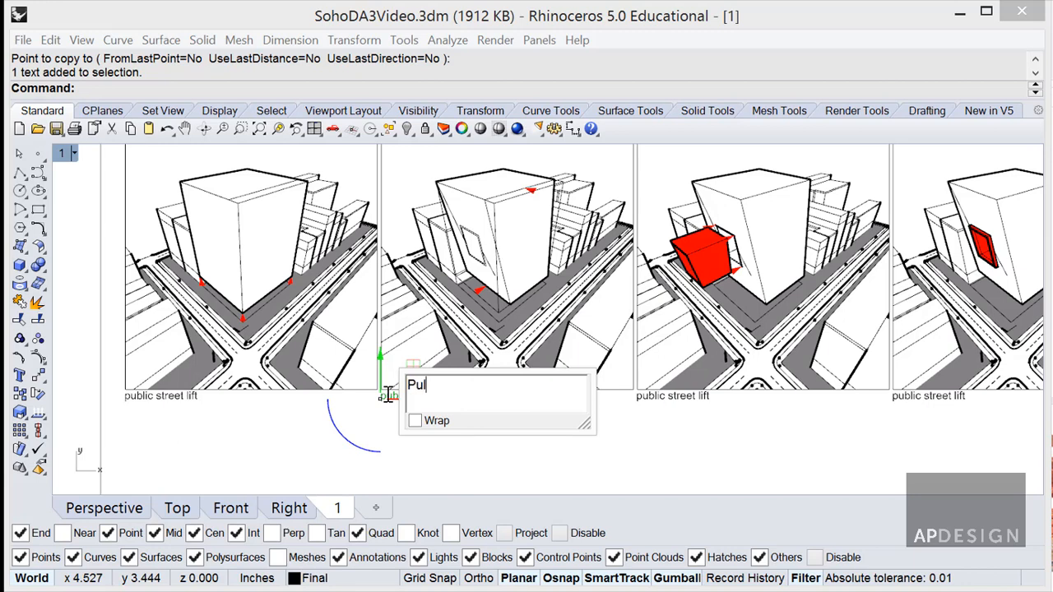
pyautogui.write('ll away')
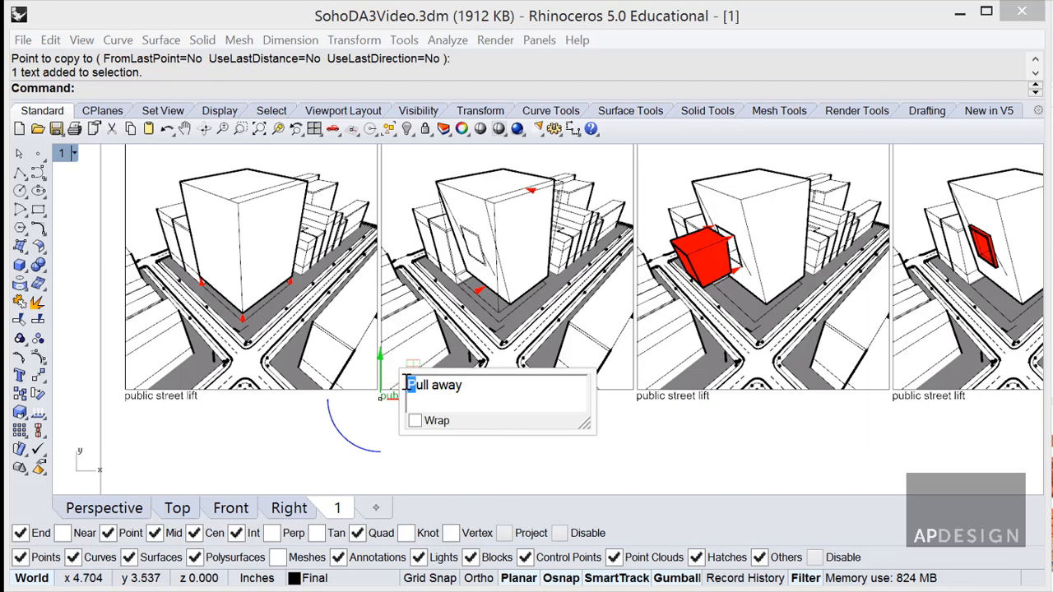
pyautogui.write('the edge')
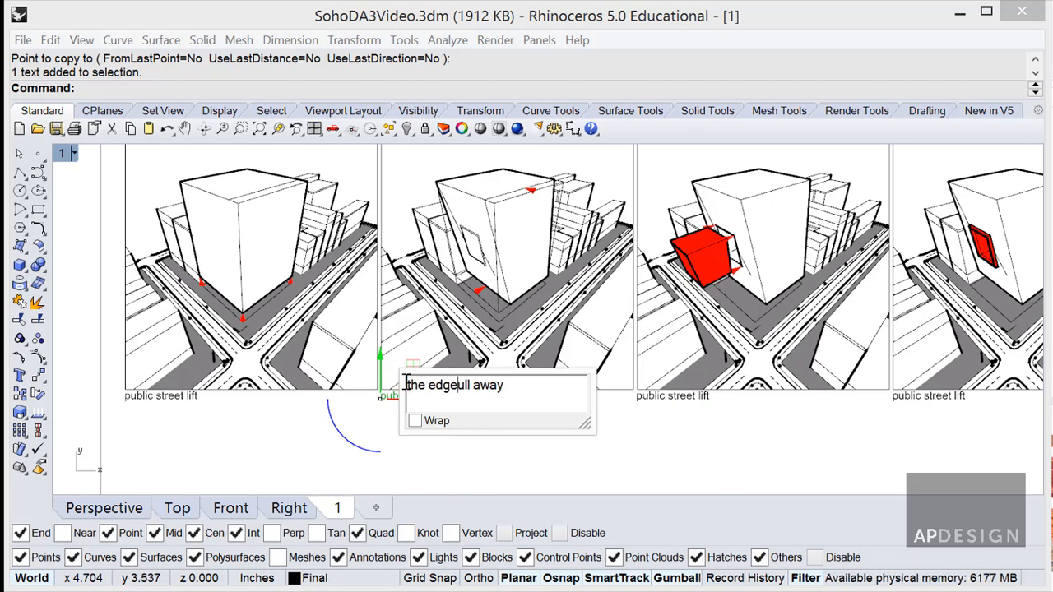
pyautogui.write(' p')
pyautogui.click(670, 408)
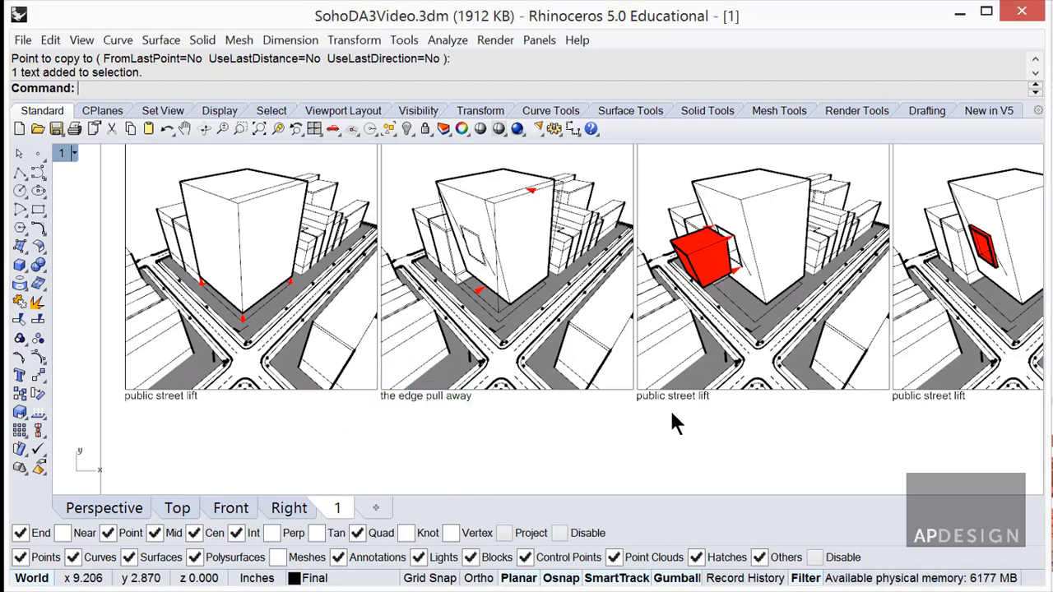
pyautogui.doubleClick(671, 393)
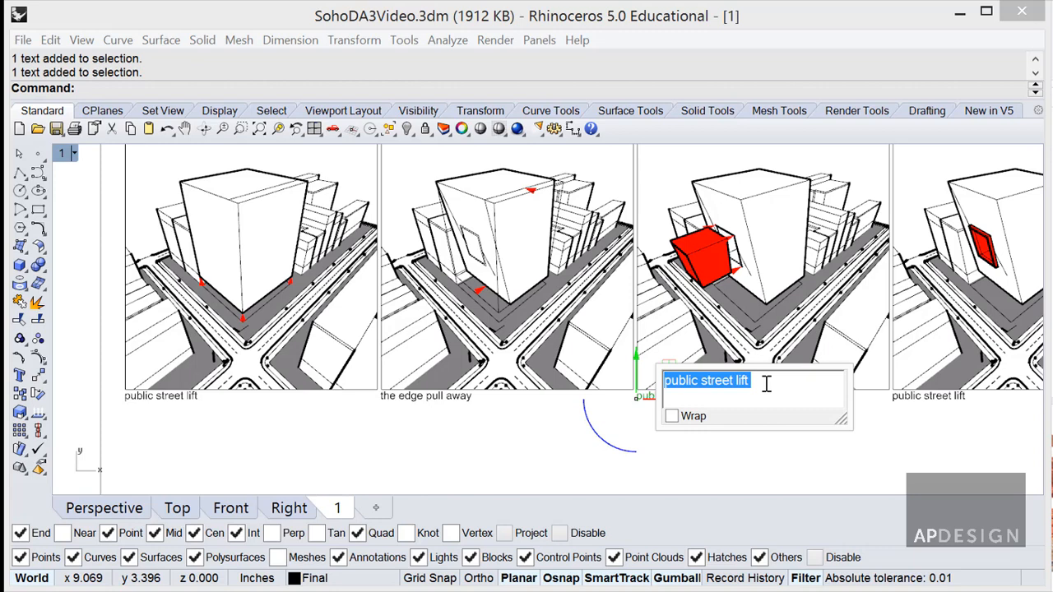
pyautogui.write('pu')
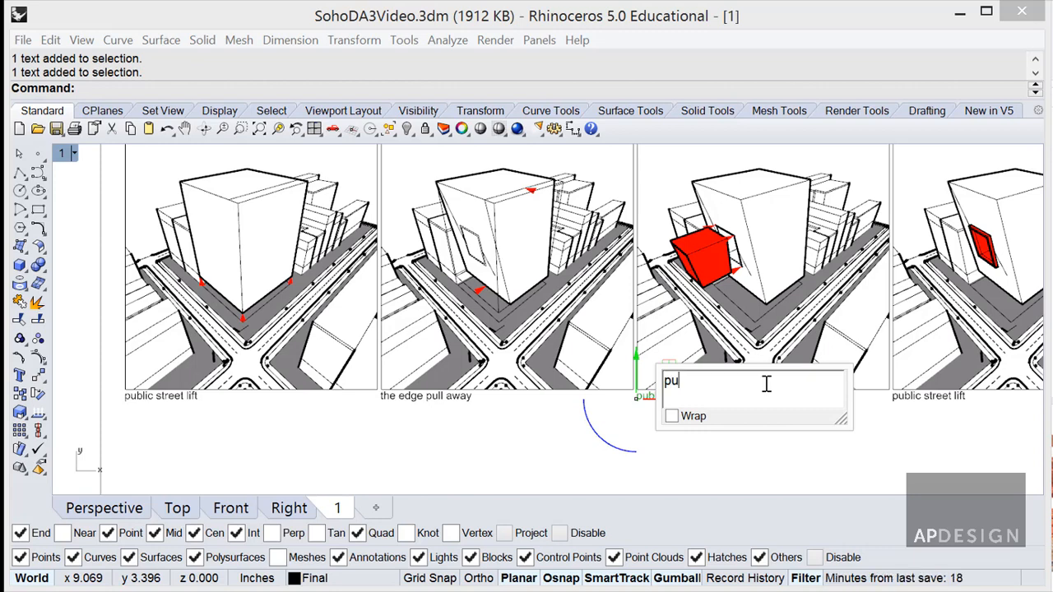
pyautogui.press('BackSpace')
pyautogui.press('BackSpace')
pyautogui.press('BackSpace')
pyautogui.press('BackSpace')
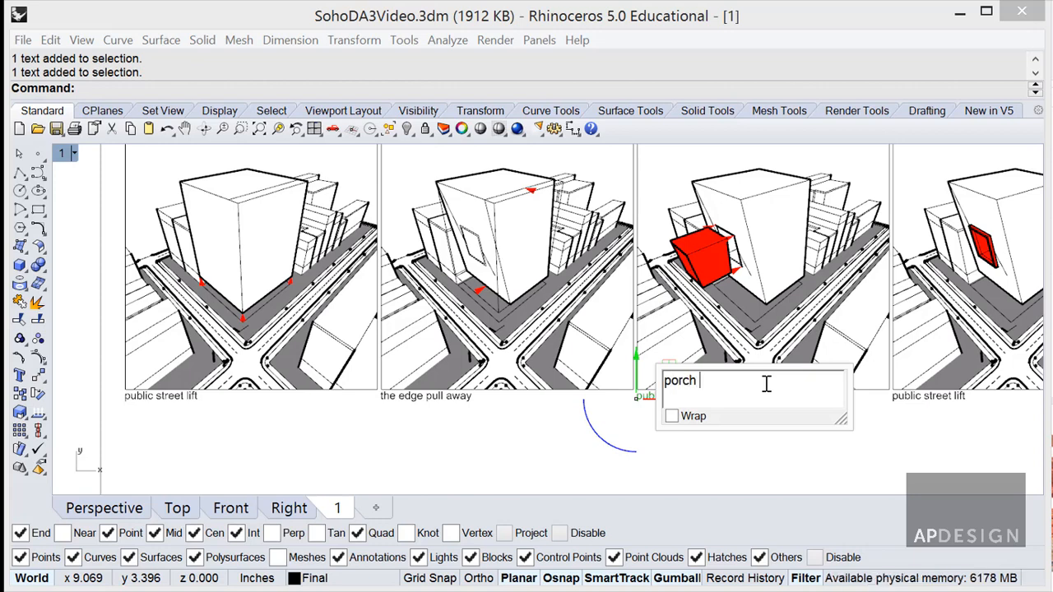
pyautogui.write('orch insert a')
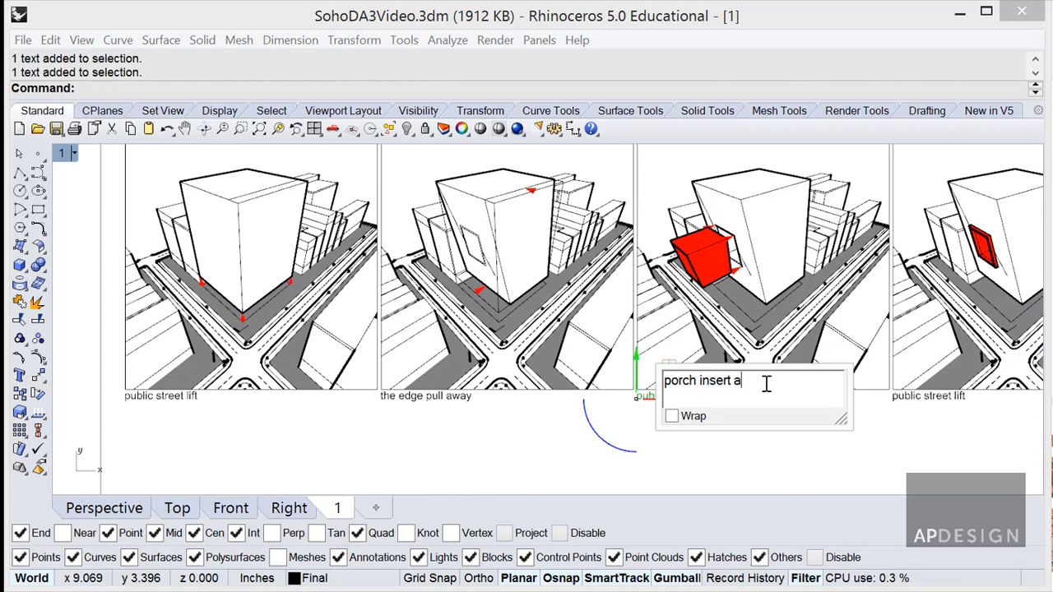
pyautogui.write('nd boole')
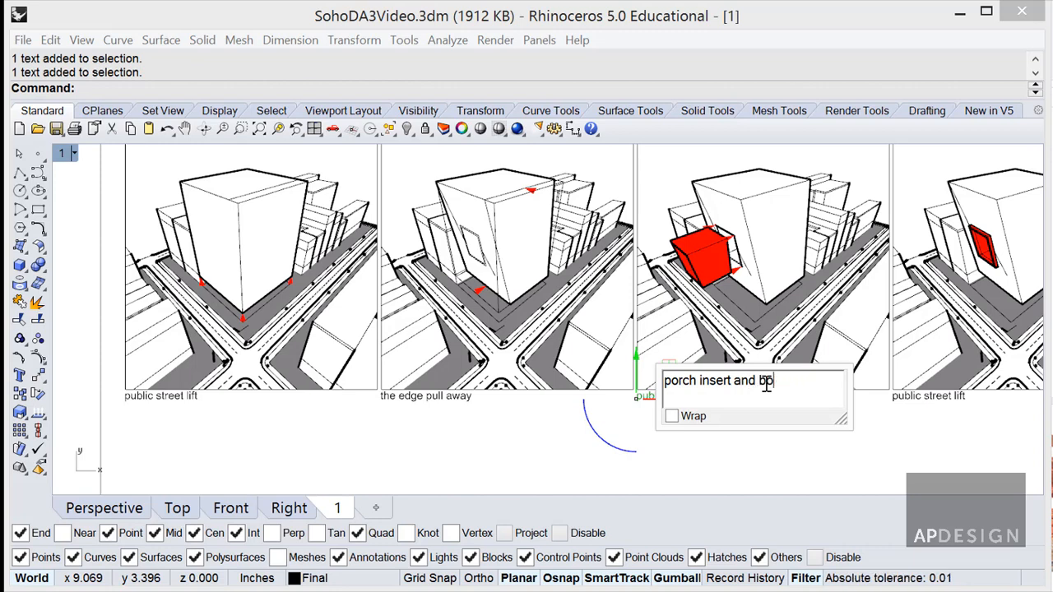
pyautogui.write('an')
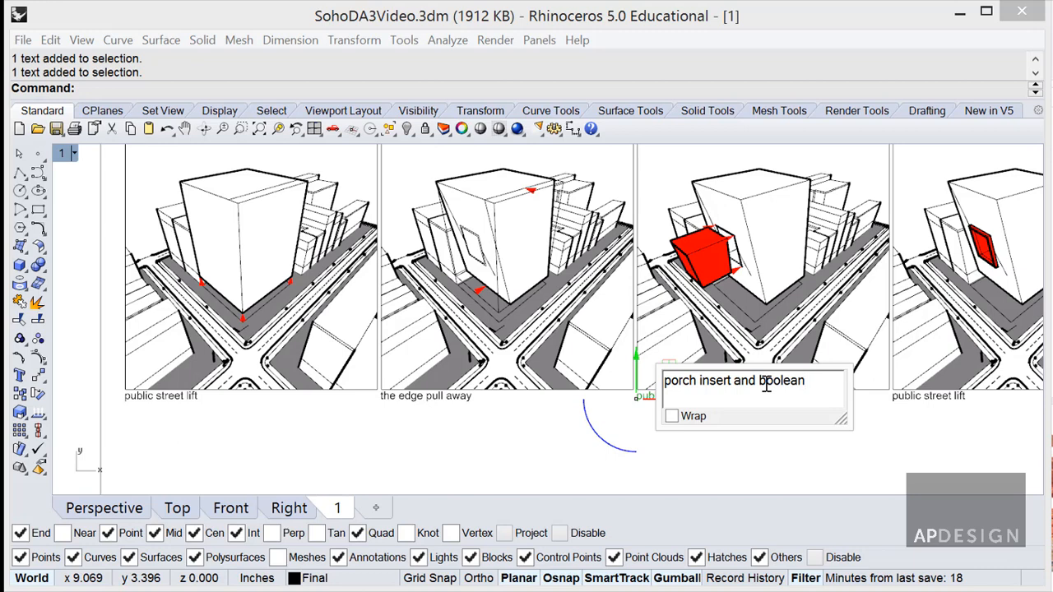
pyautogui.click(912, 455)
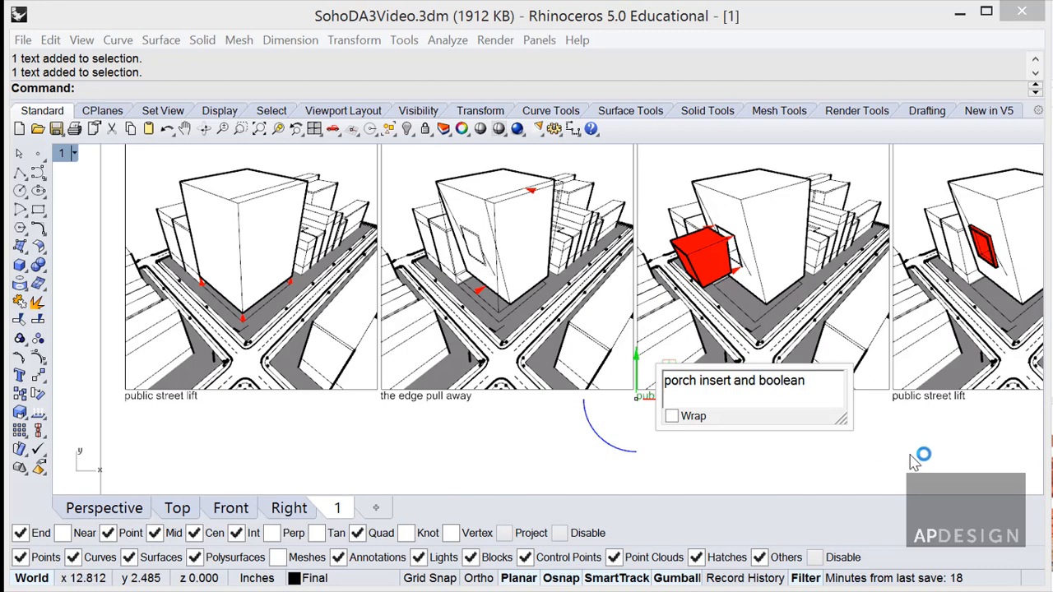
# Change the fourth view's caption to 'final design'.
pyautogui.click(947, 399)
pyautogui.doubleClick(946, 394)
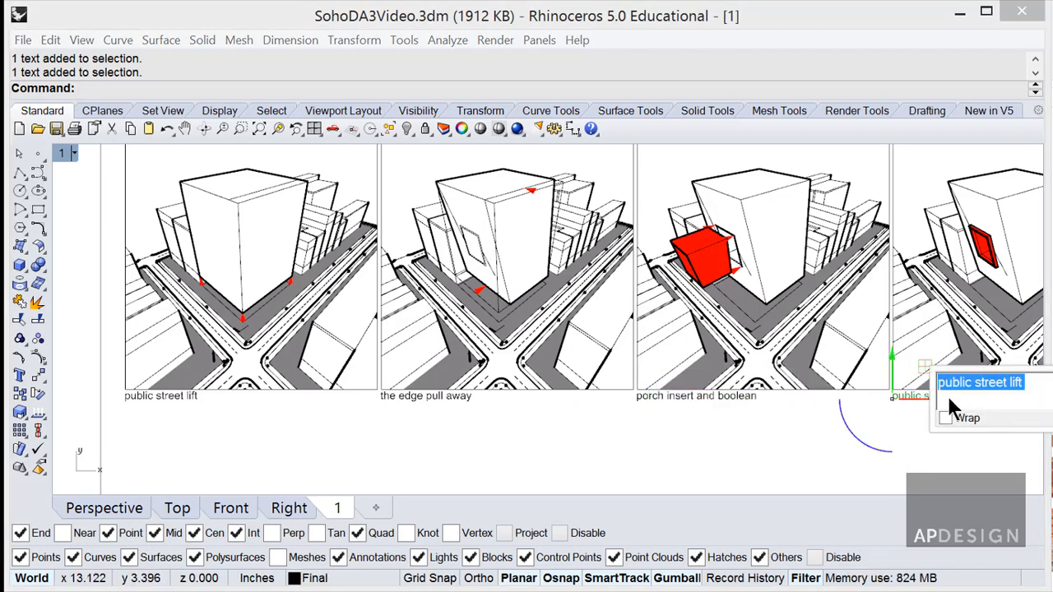
pyautogui.write('final design')
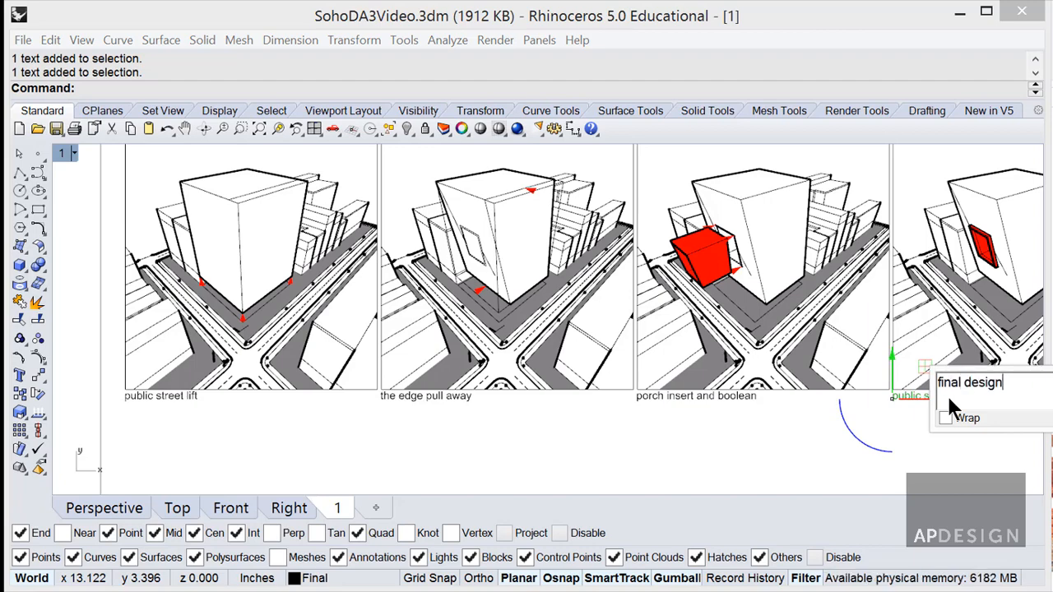
pyautogui.click(877, 461)
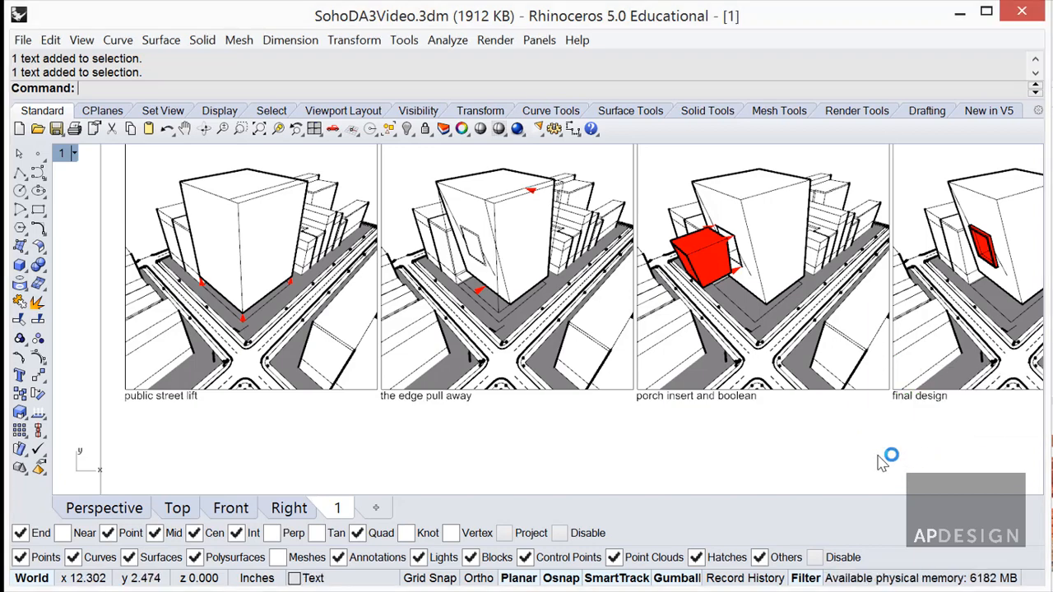
# Zoom to the full sheet and open Print Setup for Adobe PDF on Ledger paper.
pyautogui.scroll(-5, 879, 465)
pyautogui.moveTo(879, 452); pyautogui.dragTo(696, 370, button='right')
pyautogui.scroll(2, 705, 337)
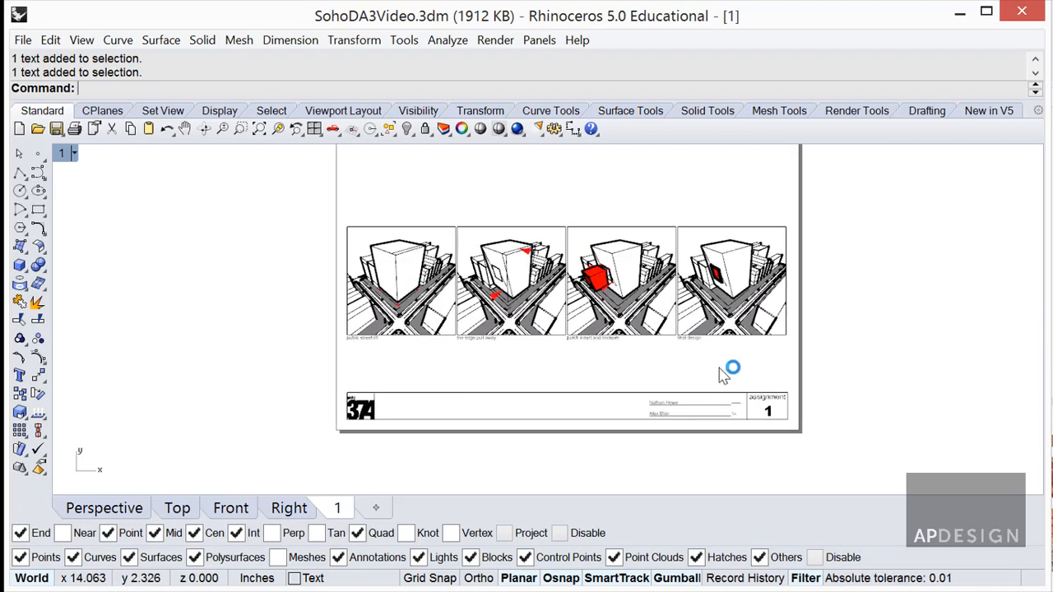
pyautogui.hotkey('ctrl', 'p')
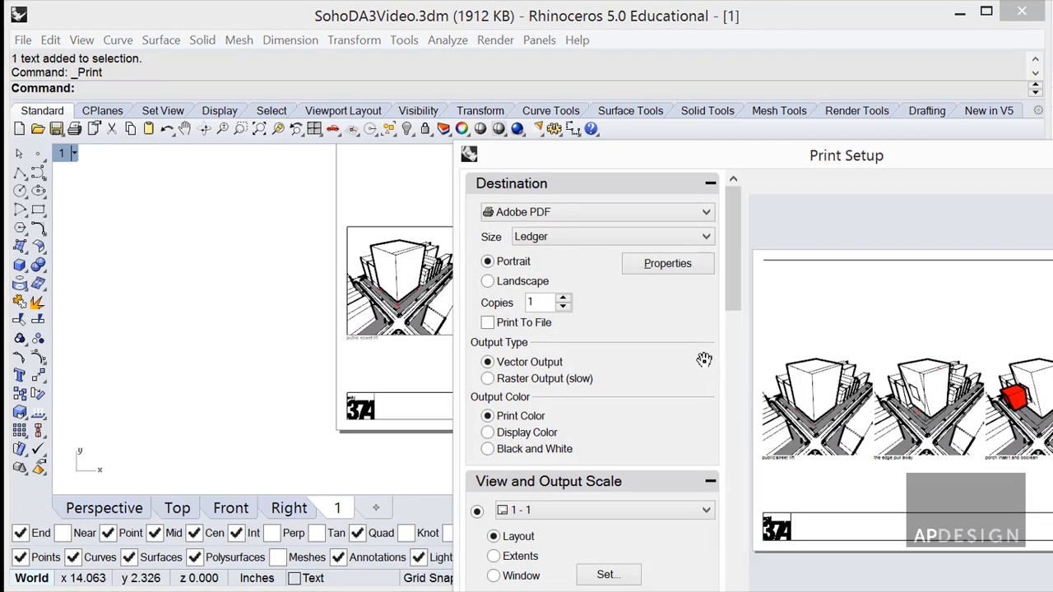
pyautogui.moveTo(831, 164); pyautogui.dragTo(549, 0)
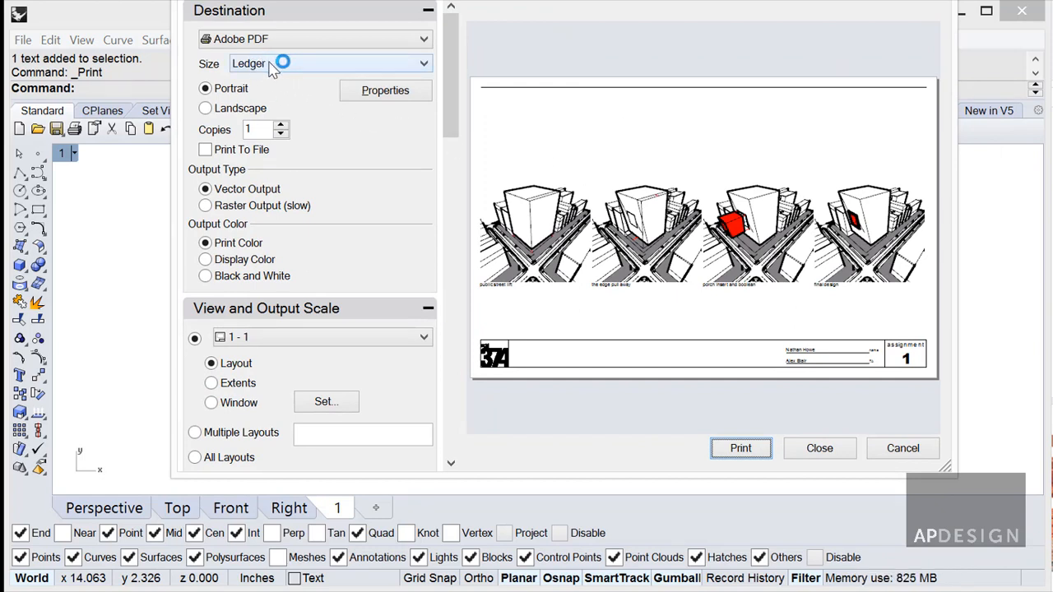
pyautogui.click(383, 94)
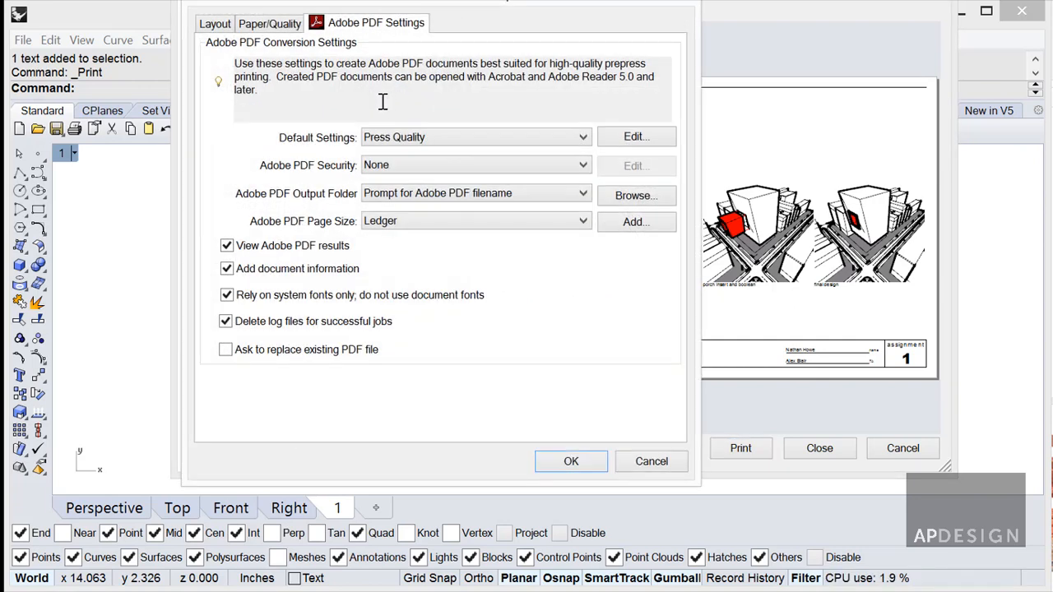
pyautogui.click(417, 138)
pyautogui.click(407, 272)
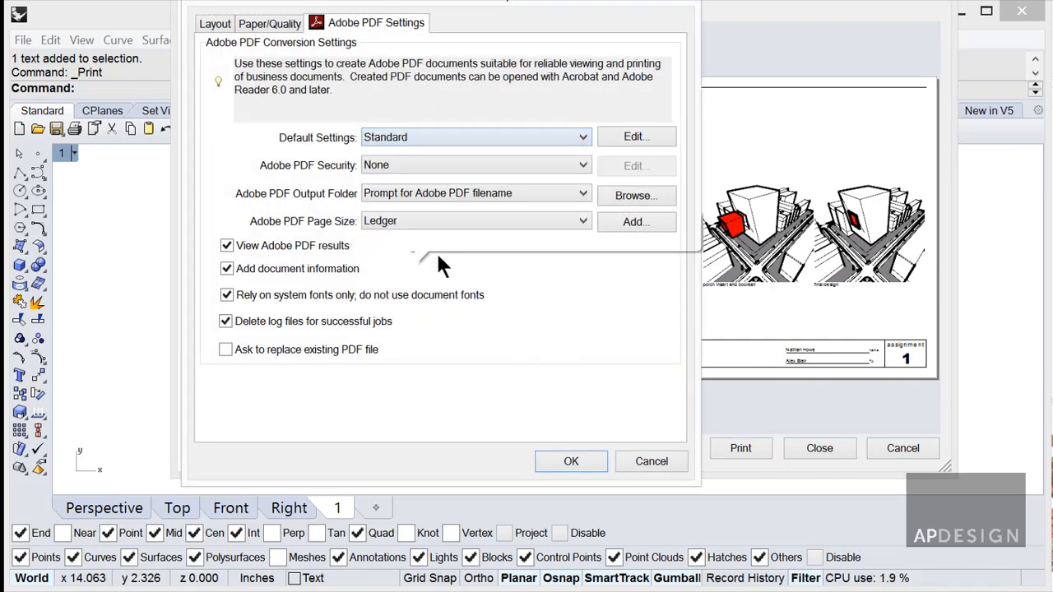
pyautogui.click(400, 142)
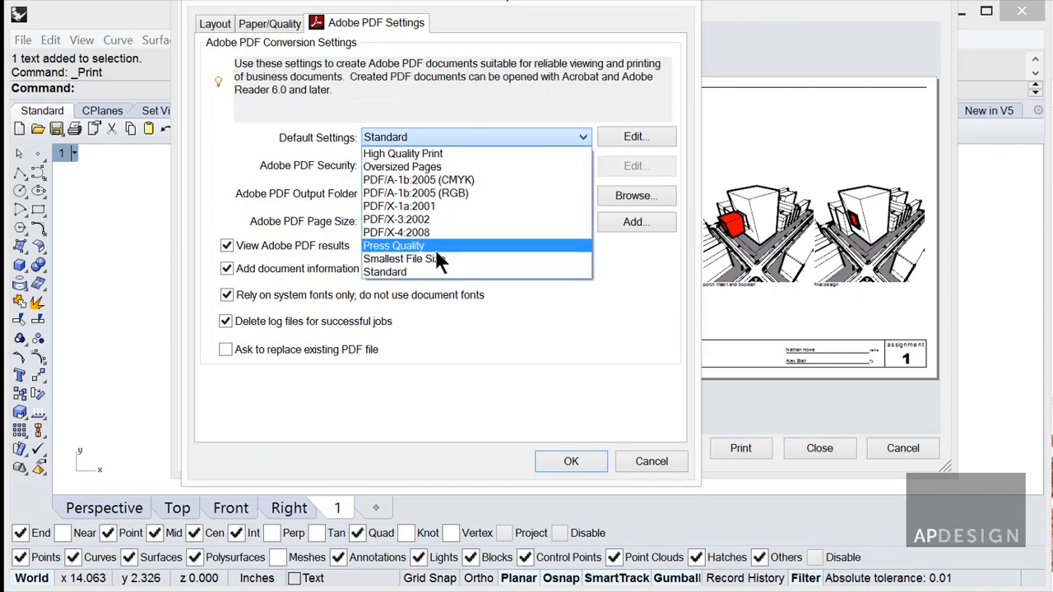
pyautogui.click(408, 239)
pyautogui.click(568, 460)
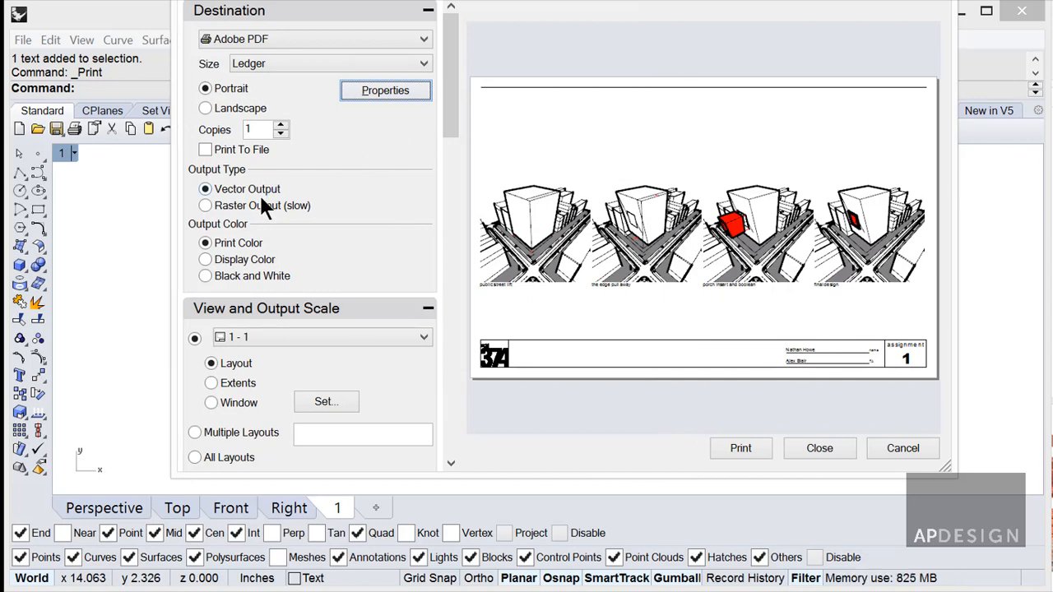
# In Linetypes and Line Widths, try arrowhead size 10, then set it back to 3.
pyautogui.moveTo(451, 99); pyautogui.dragTo(456, 132)
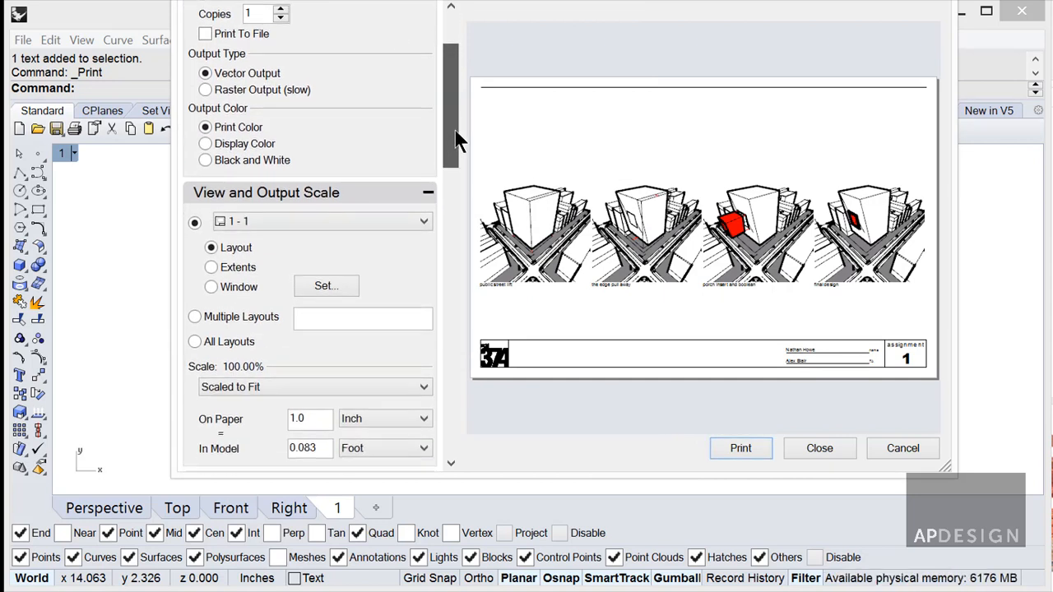
pyautogui.scroll(-3, 461, 140)
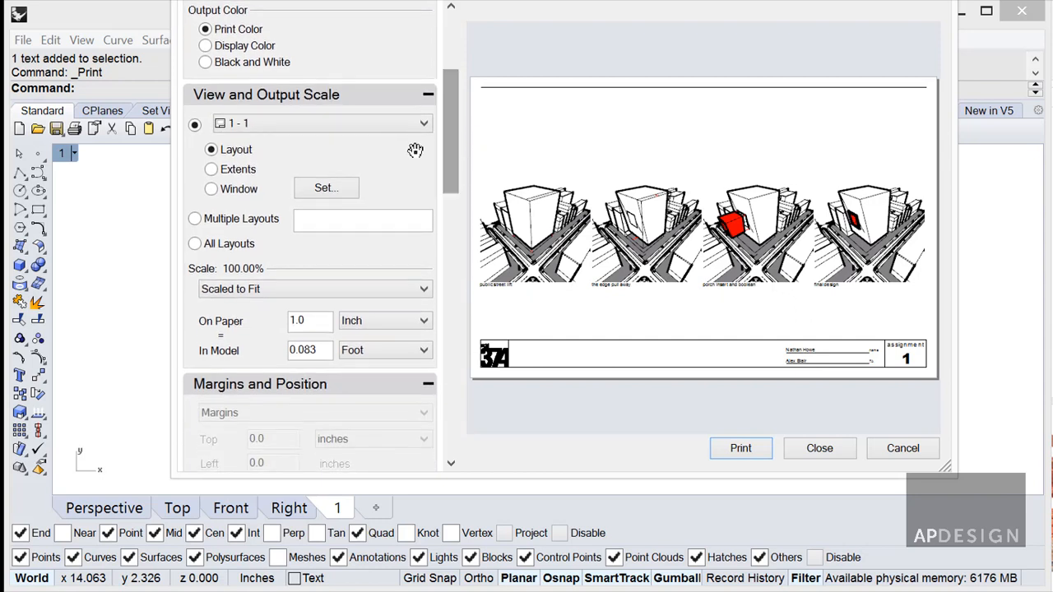
pyautogui.moveTo(449, 178); pyautogui.dragTo(444, 355)
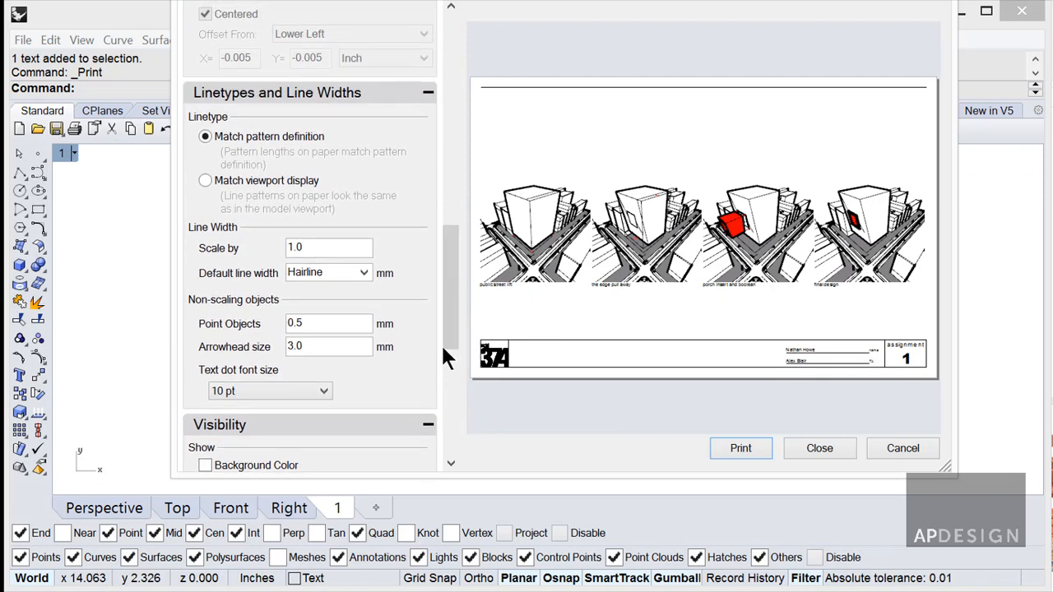
pyautogui.doubleClick(320, 347)
pyautogui.write('10')
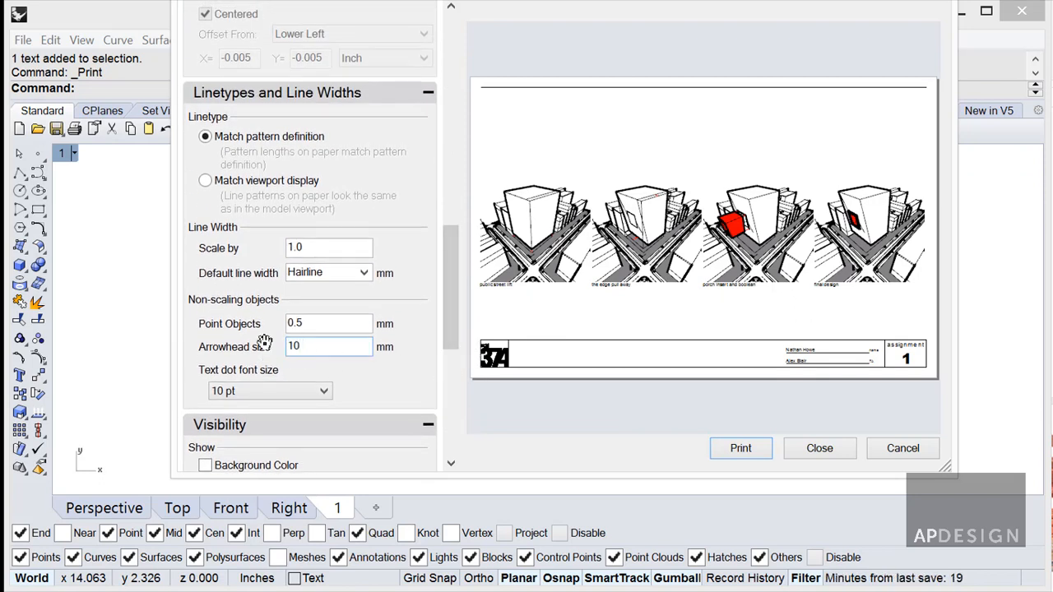
pyautogui.click(334, 324)
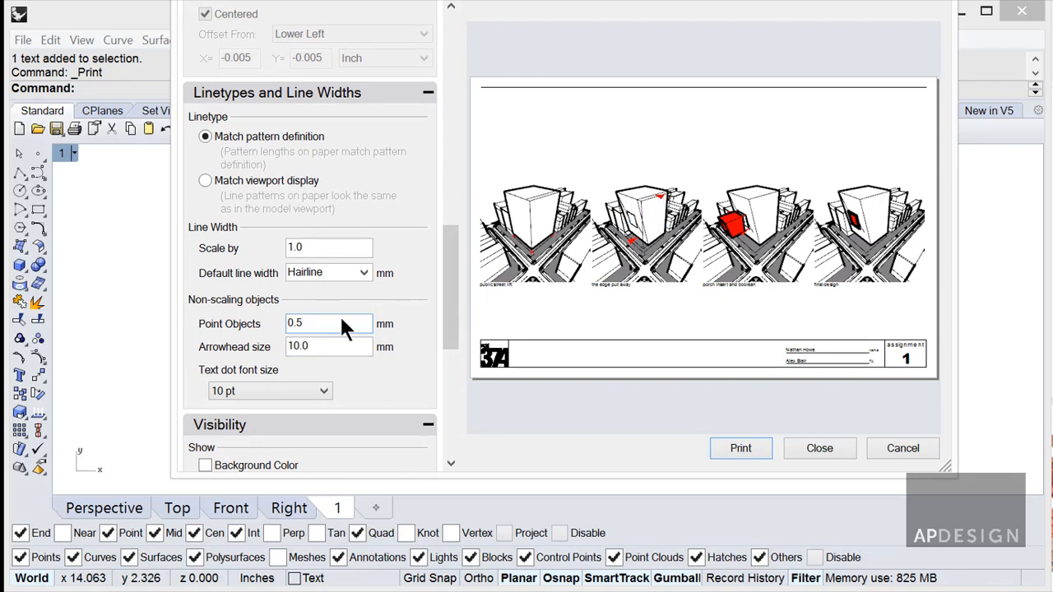
pyautogui.press('Tab')
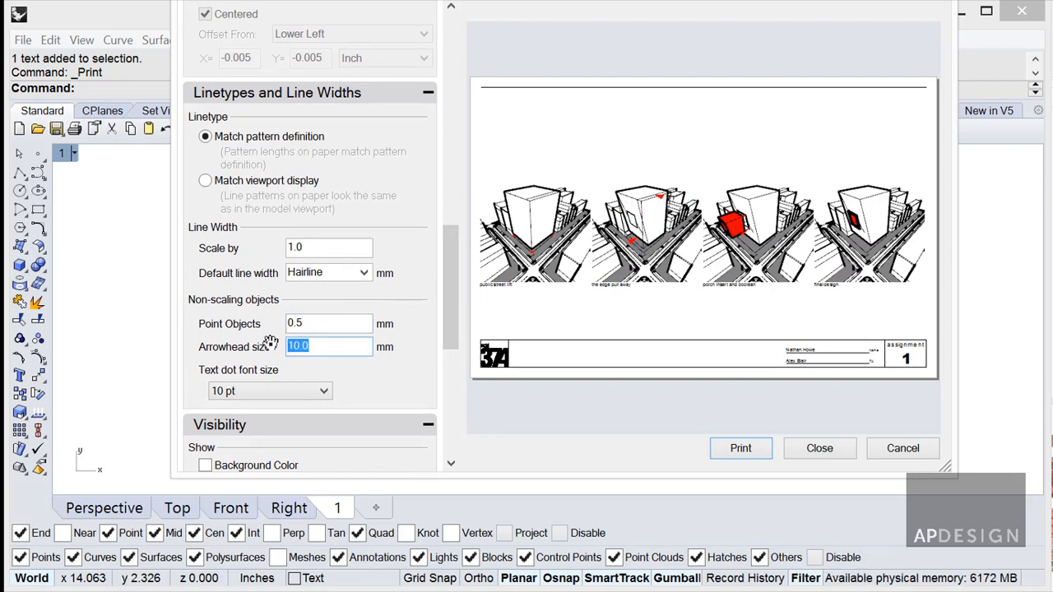
pyautogui.write('3')
# Set printed linetypes to Match viewport display and print the layout to PDF.
pyautogui.moveTo(451, 339)
pyautogui.mouseDown()
pyautogui.moveTo(455, 365)
pyautogui.moveTo(454, 353)
pyautogui.mouseUp()
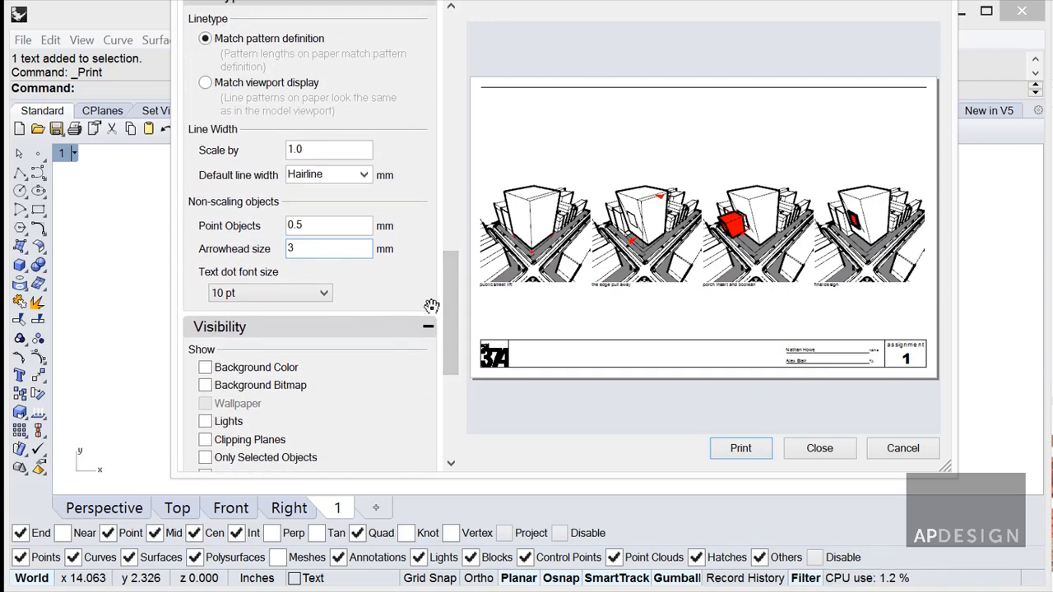
pyautogui.moveTo(457, 301); pyautogui.dragTo(457, 228)
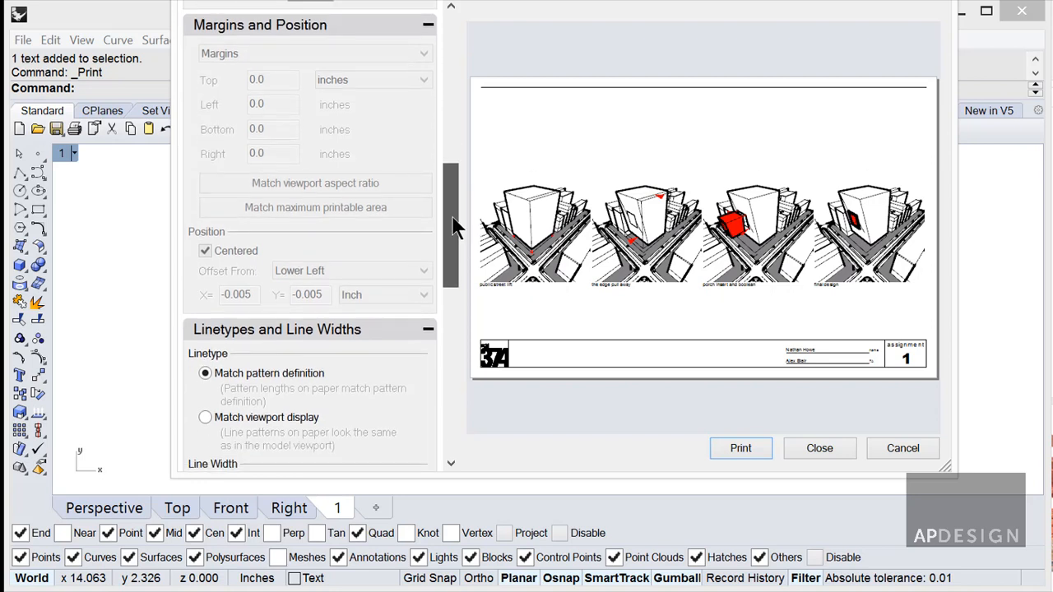
pyautogui.click(222, 419)
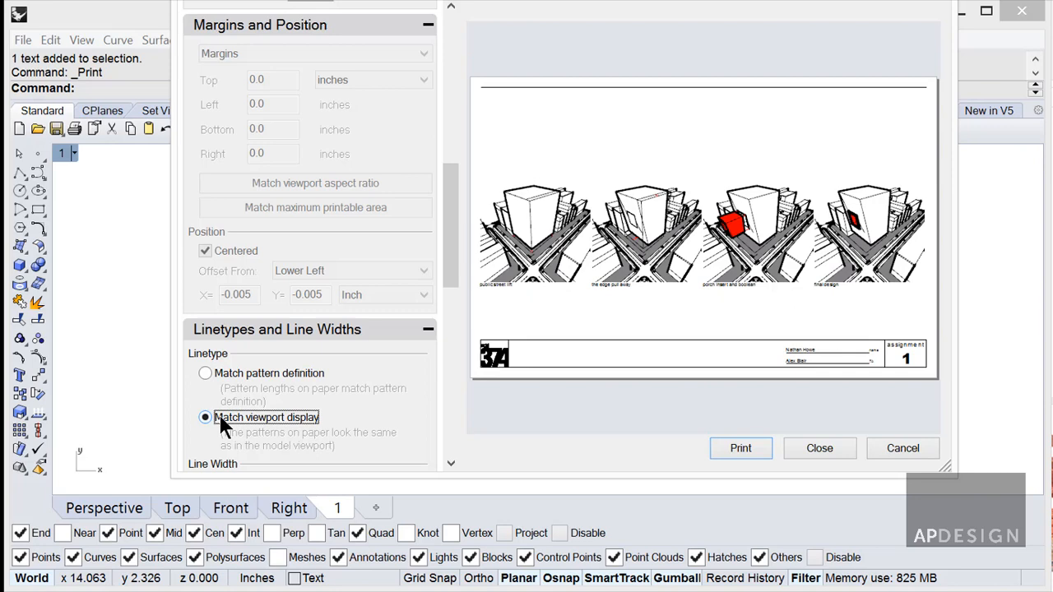
pyautogui.click(739, 449)
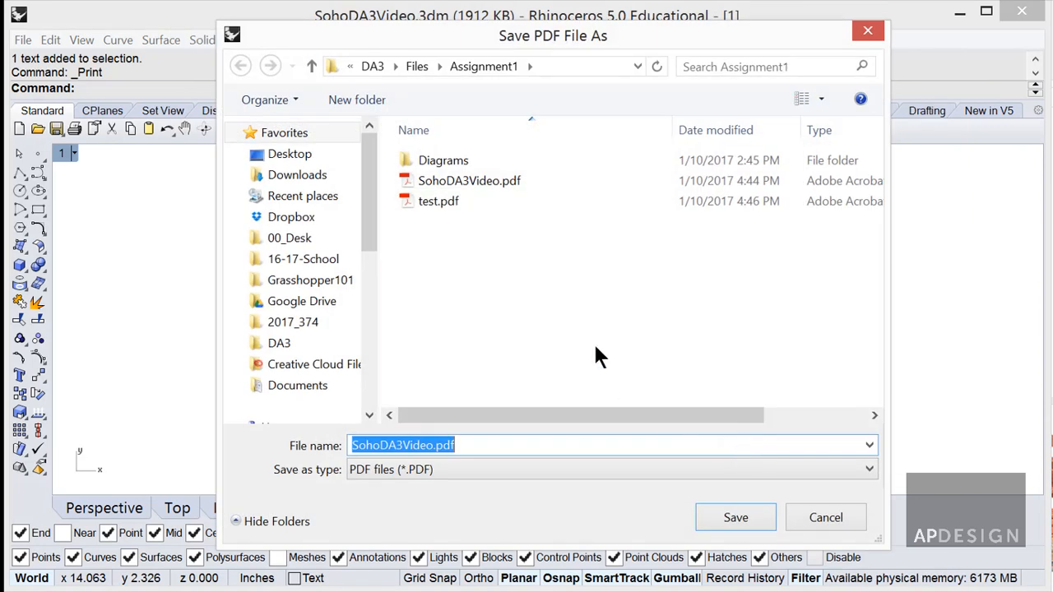
# Save the PDF as SohoDA3Video.pdf in Assignment1, overwriting the existing file.
pyautogui.click(431, 199)
pyautogui.click(463, 182)
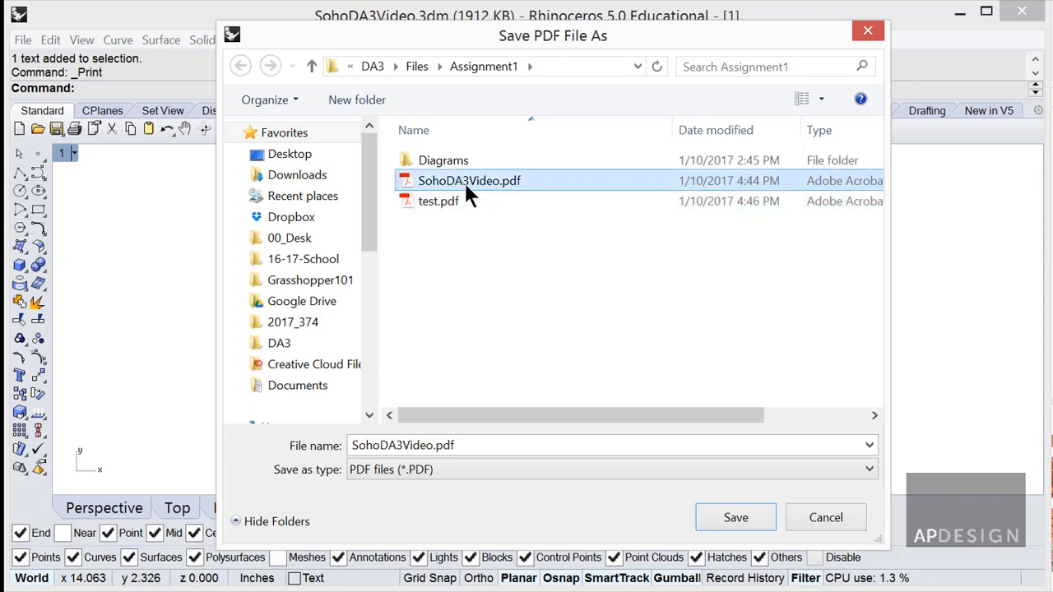
pyautogui.click(414, 445)
pyautogui.moveTo(433, 445); pyautogui.dragTo(382, 452)
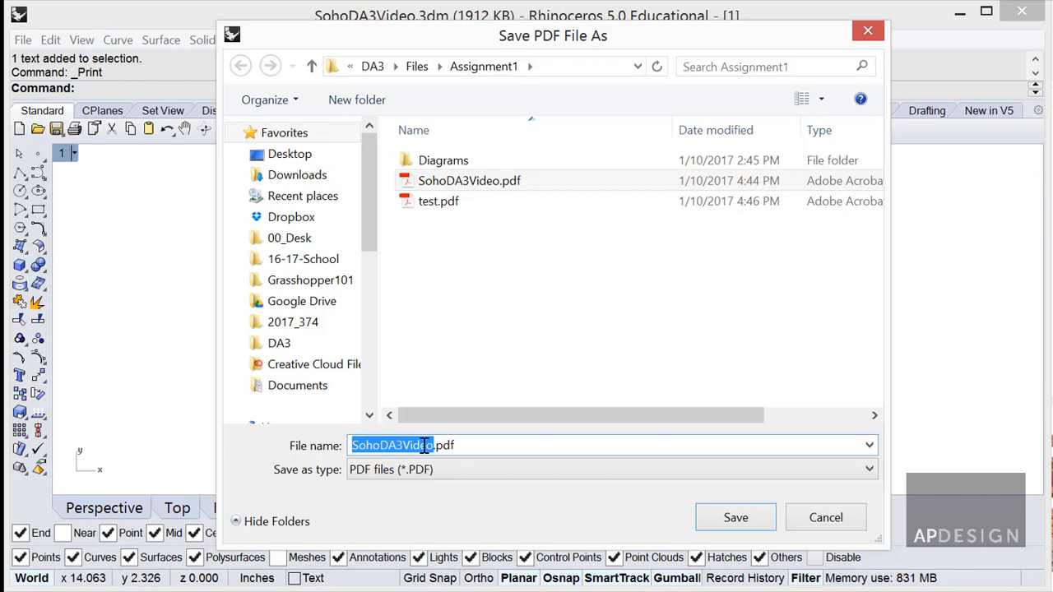
pyautogui.click(746, 514)
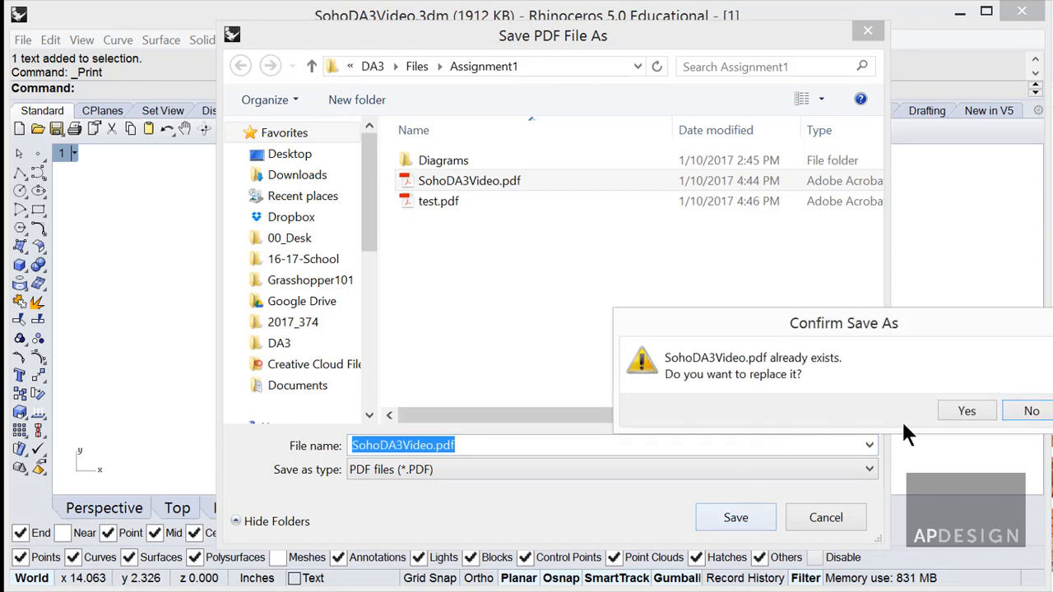
pyautogui.click(946, 409)
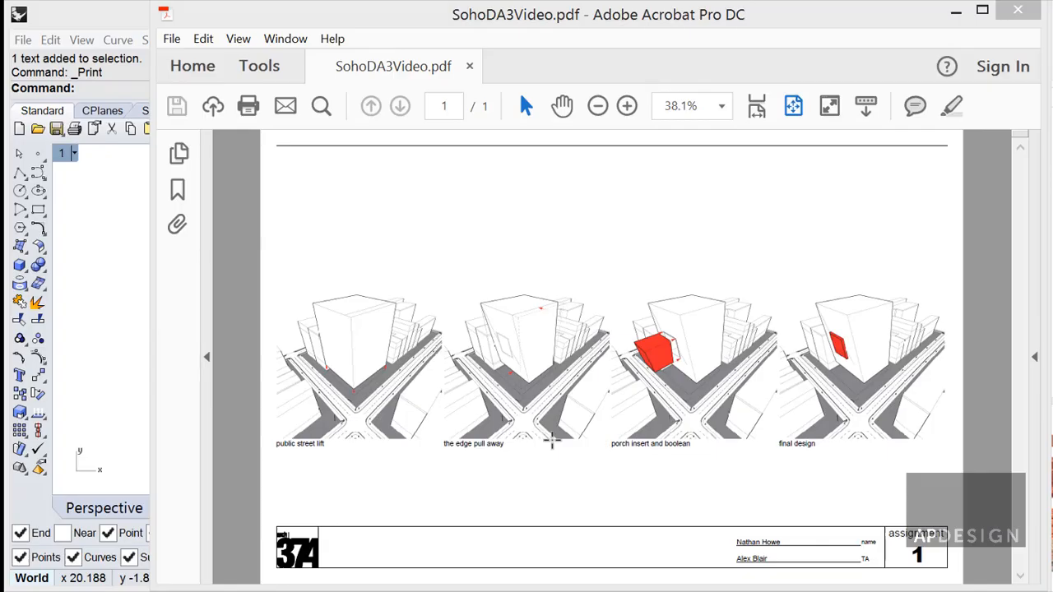
# Zoom the SohoDA3Video.pdf page in to 75% in Acrobat.
pyautogui.click(627, 107)
pyautogui.click(627, 107)
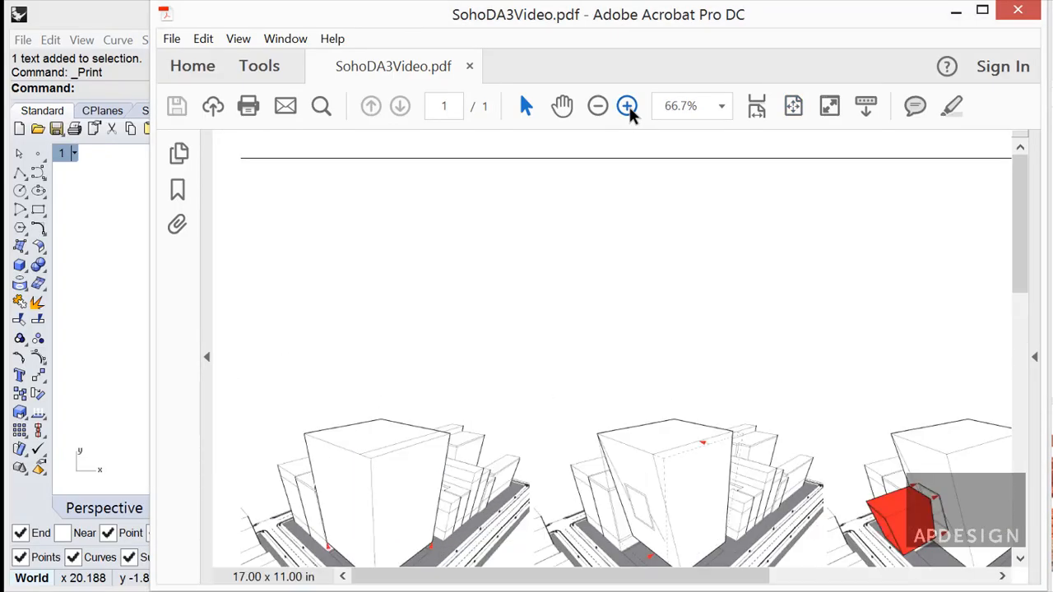
pyautogui.click(628, 108)
pyautogui.scroll(-3, 734, 366)
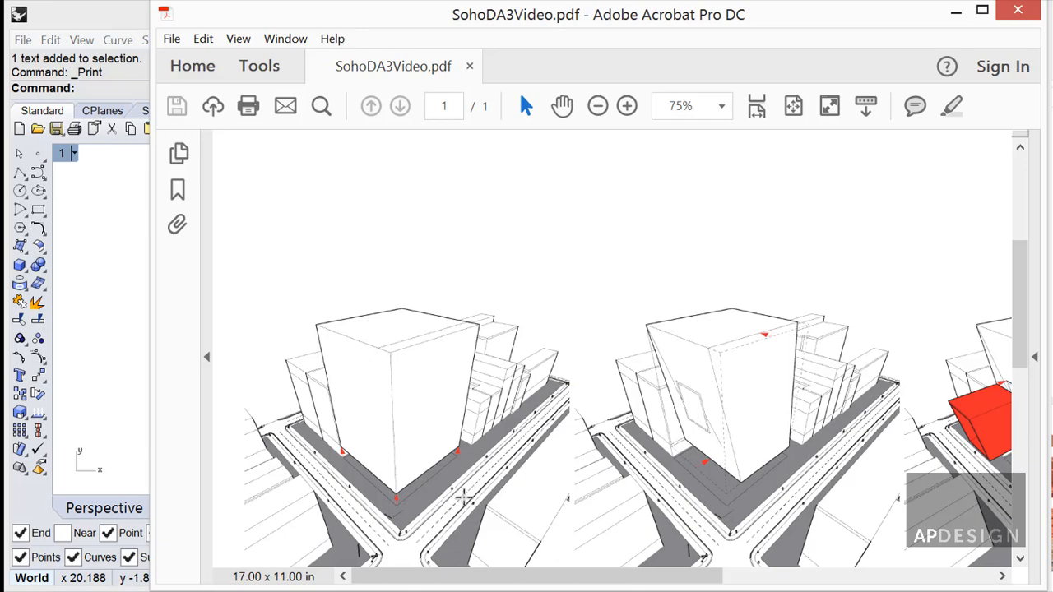
# Pan across the page to check the four captioned views and the assignment 1 title block.
pyautogui.moveTo(688, 577); pyautogui.dragTo(905, 579)
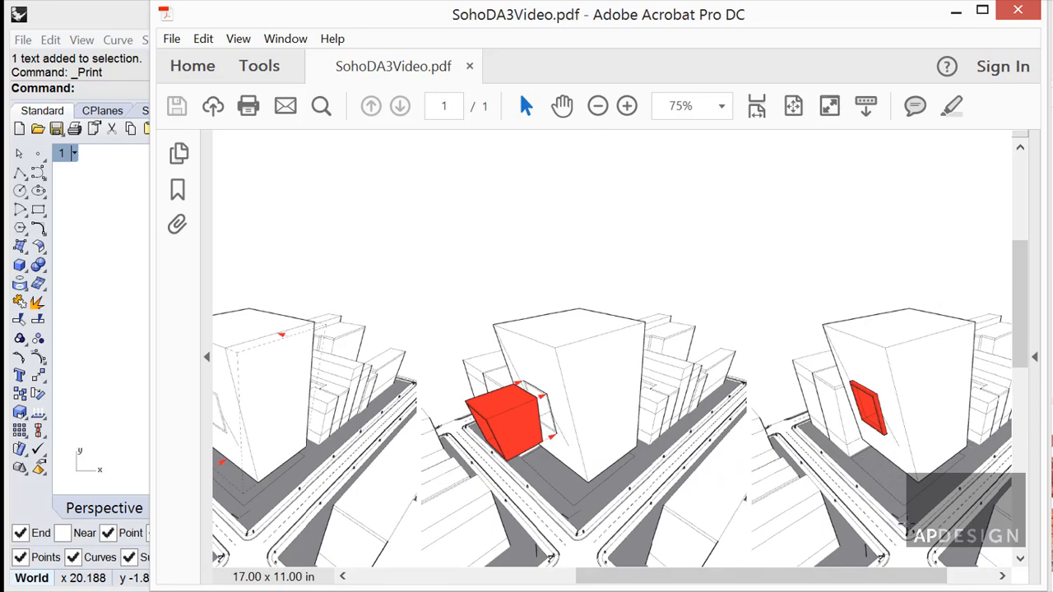
pyautogui.moveTo(903, 577); pyautogui.dragTo(950, 583)
pyautogui.moveTo(1020, 342); pyautogui.dragTo(1024, 445)
pyautogui.moveTo(889, 581); pyautogui.dragTo(605, 574)
pyautogui.scroll(-4, 647, 536)
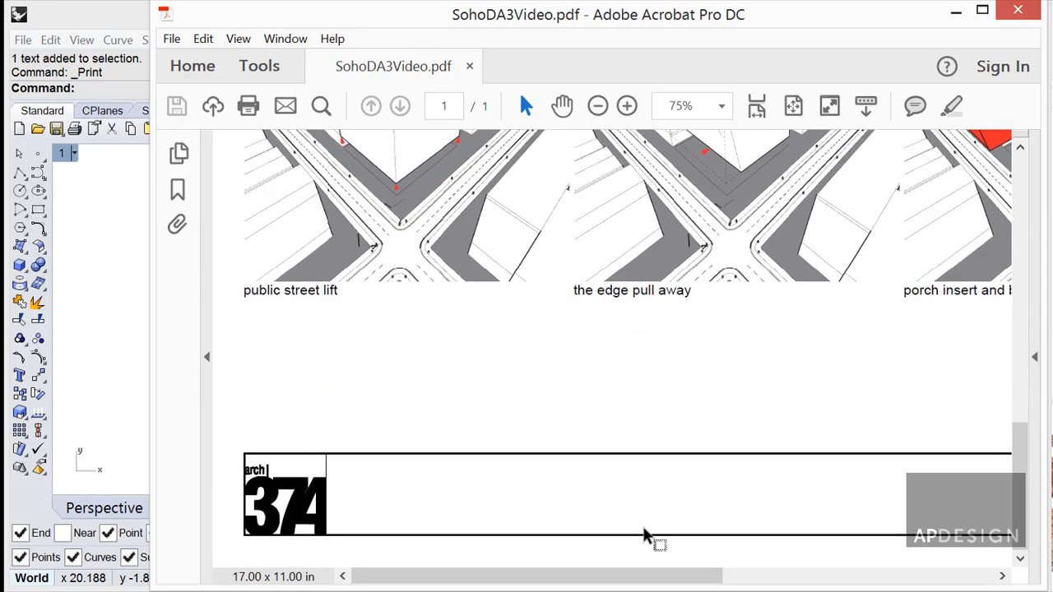
pyautogui.moveTo(387, 576); pyautogui.dragTo(716, 584)
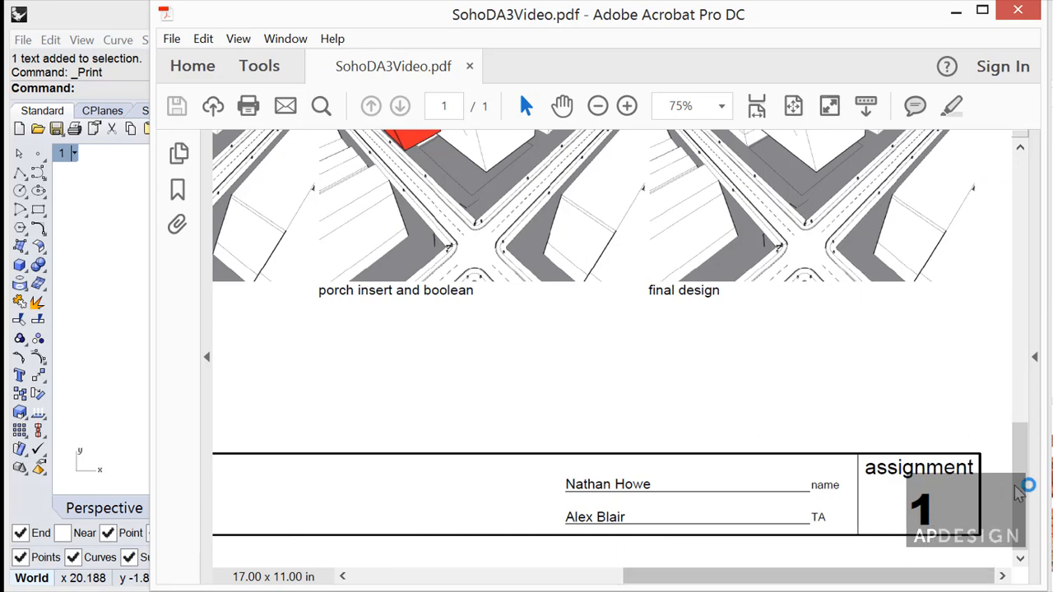
pyautogui.moveTo(1024, 489); pyautogui.dragTo(1050, 201)
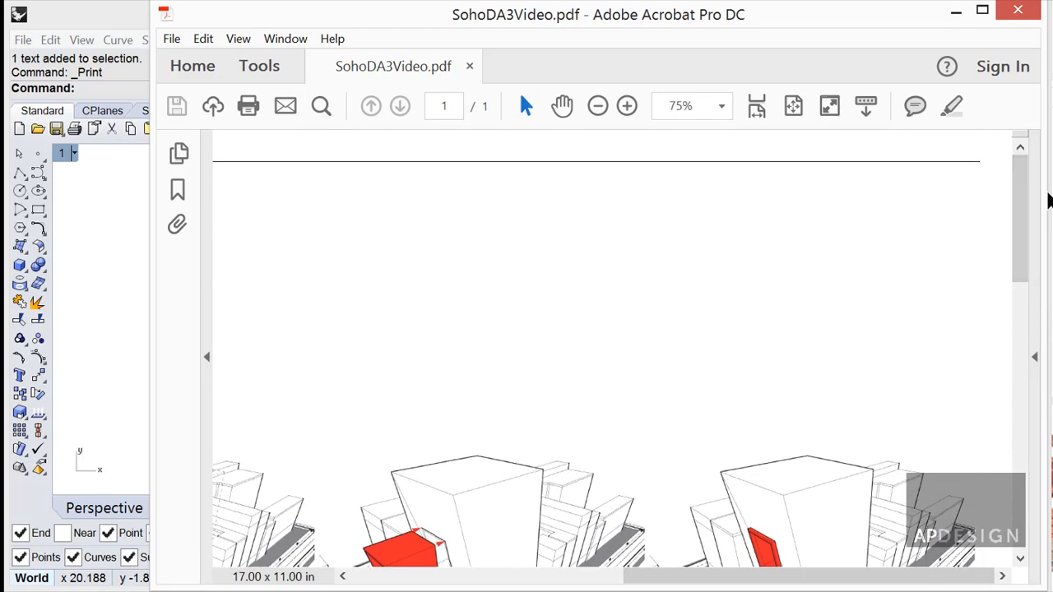